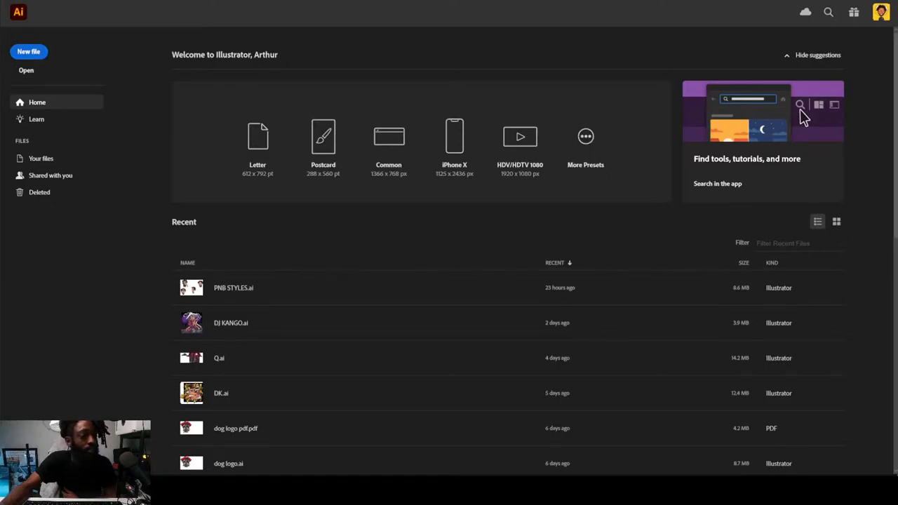
Step: Create a new blank document
key("ctrl+n")
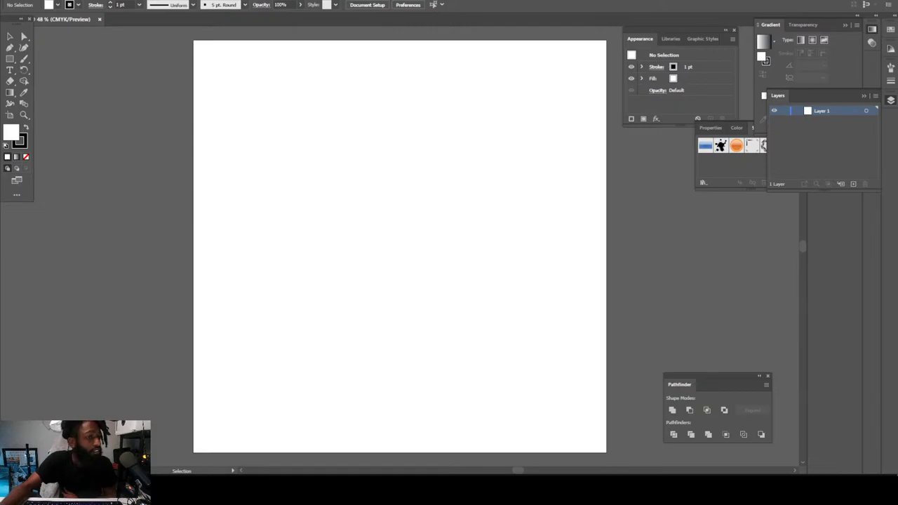
left_click(24, 59)
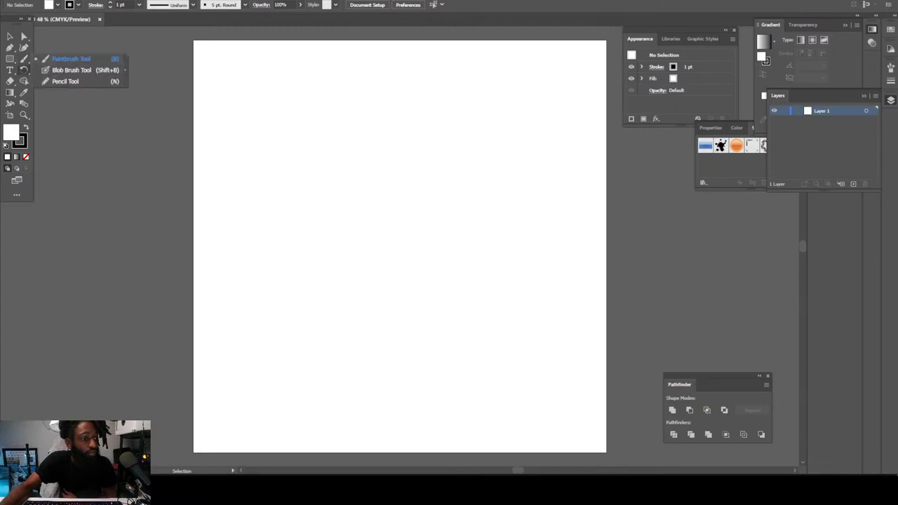
left_click(10, 59)
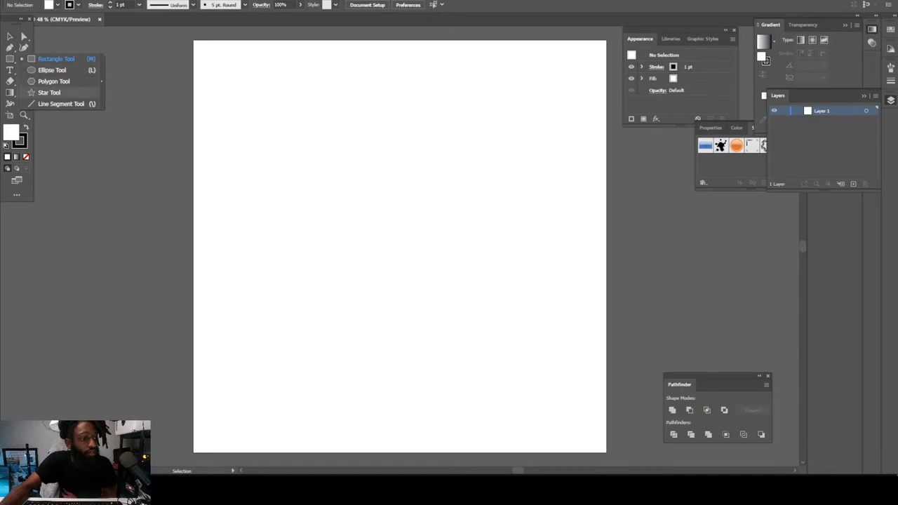
left_click(49, 93)
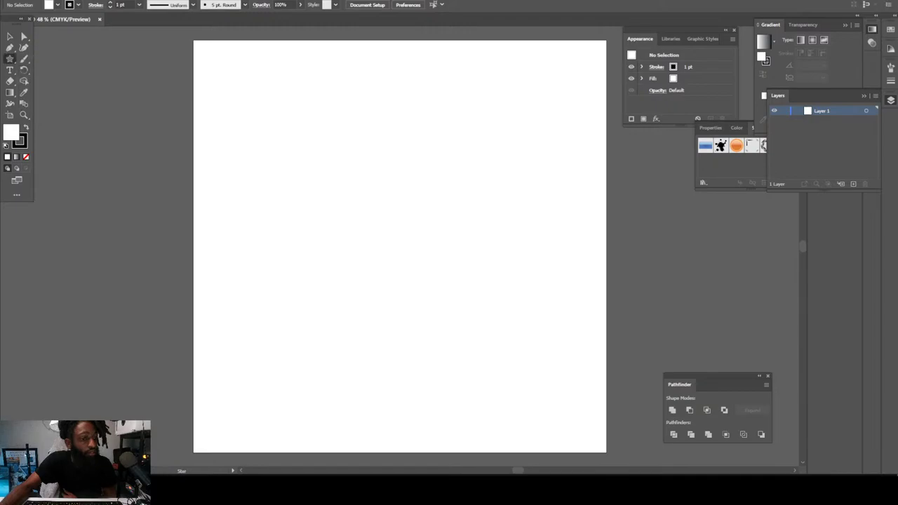
left_click_drag(324, 205, 422, 202)
key("Down")
key("Down")
key("Up")
key("Up")
key("Up")
key("Up")
key("Delete")
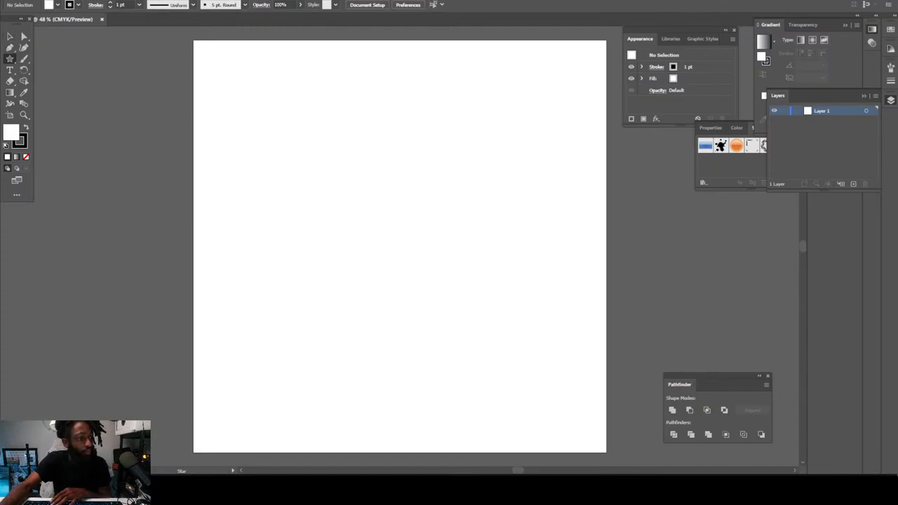
Step: Draw a very thin horizontal ellipse about 13.9 in wide and 0.08 in high, with black fill and no stroke
left_click(10, 59)
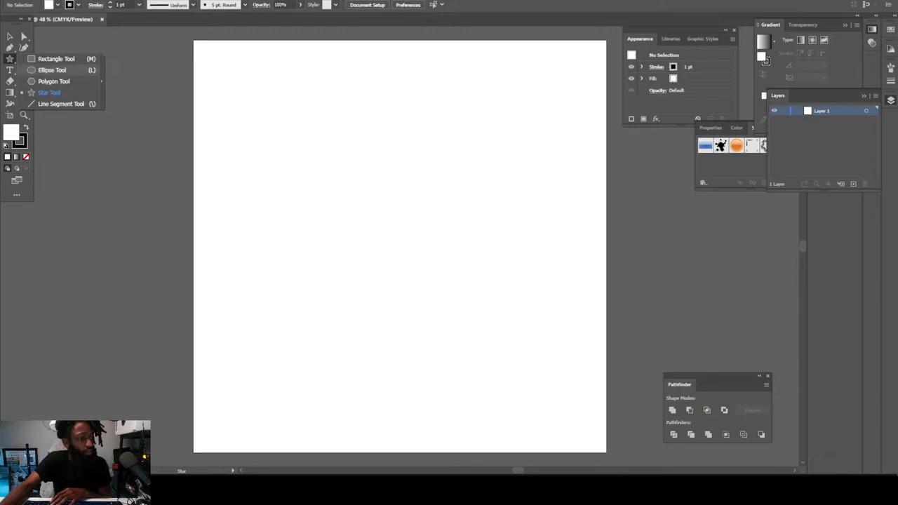
left_click(52, 70)
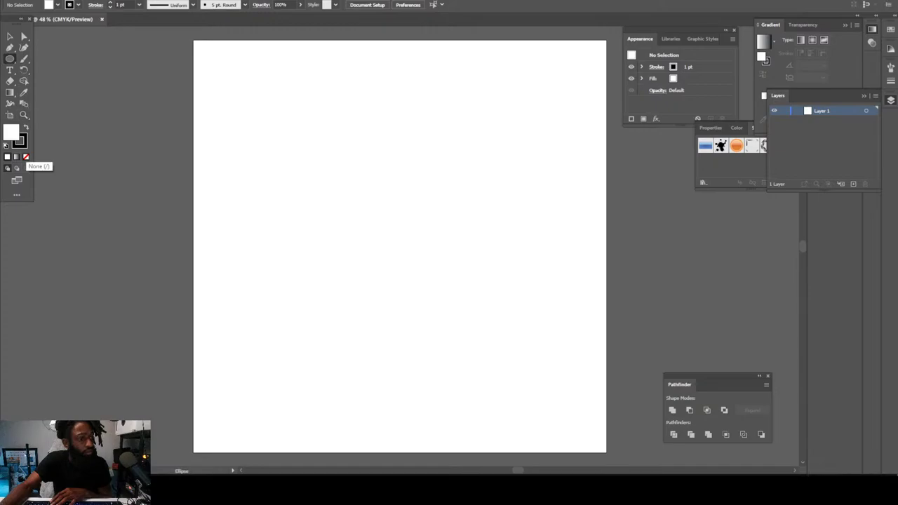
key("slash")
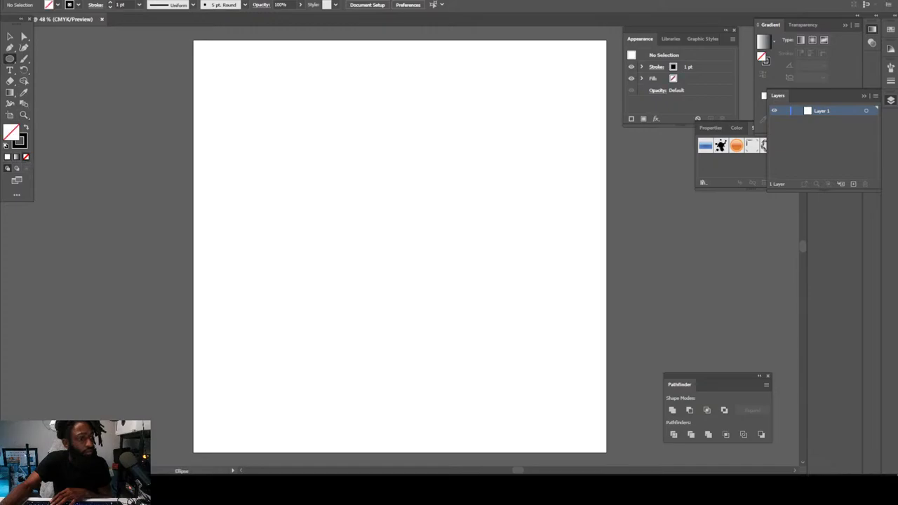
key("shift+x")
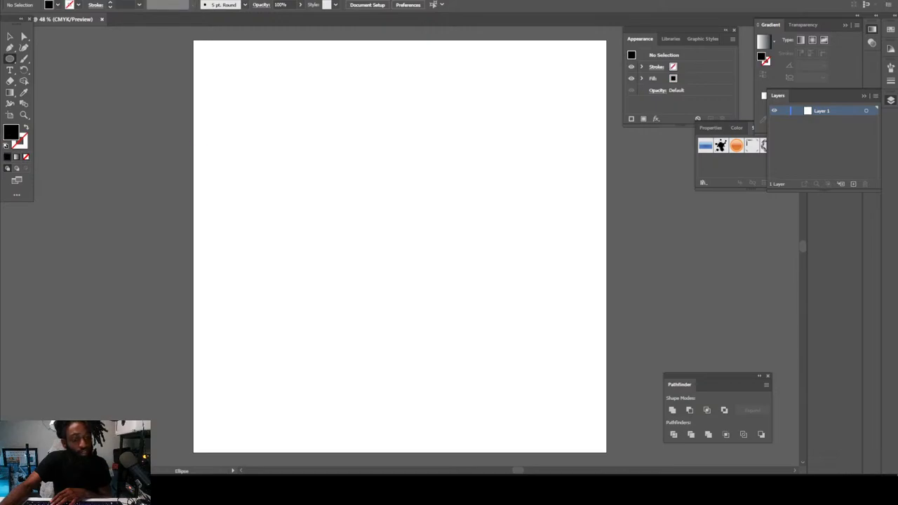
mouse_move(293, 260)
left_mouse_down()
mouse_move(586, 225)
mouse_move(596, 257)
mouse_move(618, 257)
mouse_move(612, 260)
left_mouse_up()
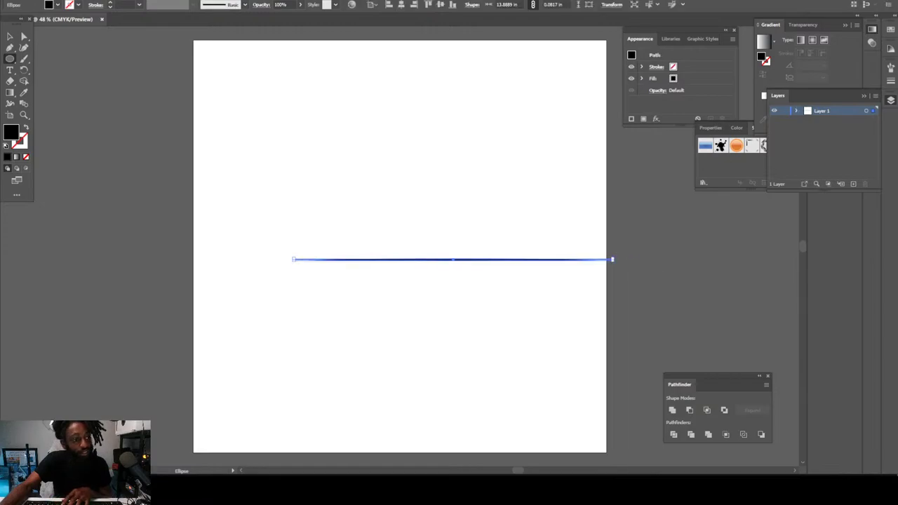
Step: Delete the bottom middle anchor point of the thin ellipse
key("v")
key("ctrl+shift+a")
key("shift+b")
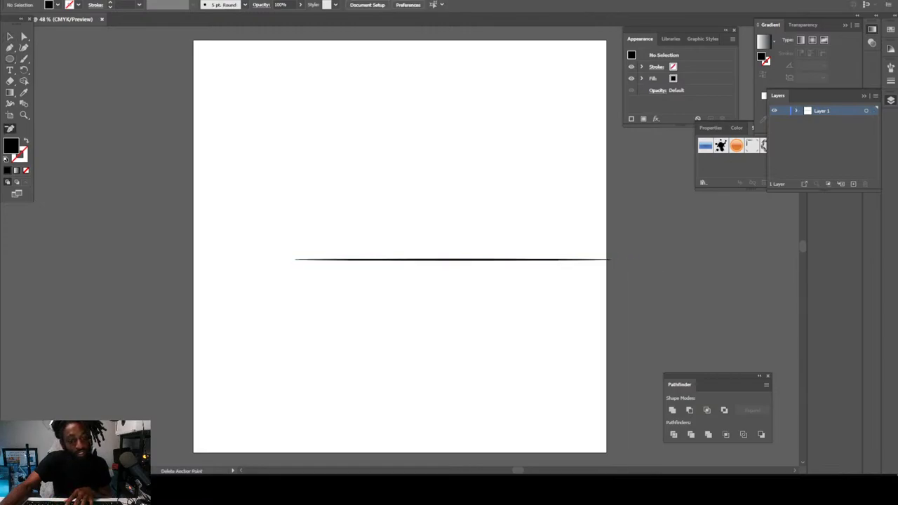
key("ctrl+equal")
key("ctrl+equal")
key("ctrl+equal")
key("ctrl+equal")
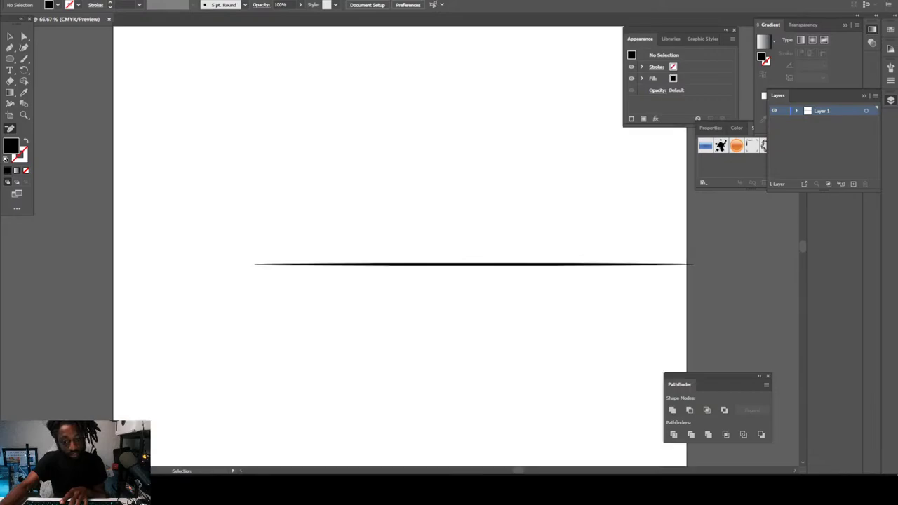
key("ctrl+0")
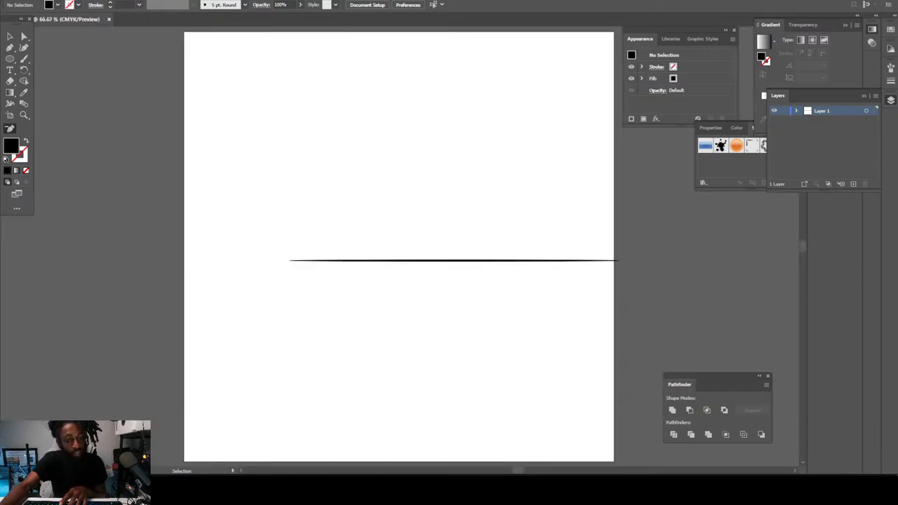
key("minus")
left_click(454, 261)
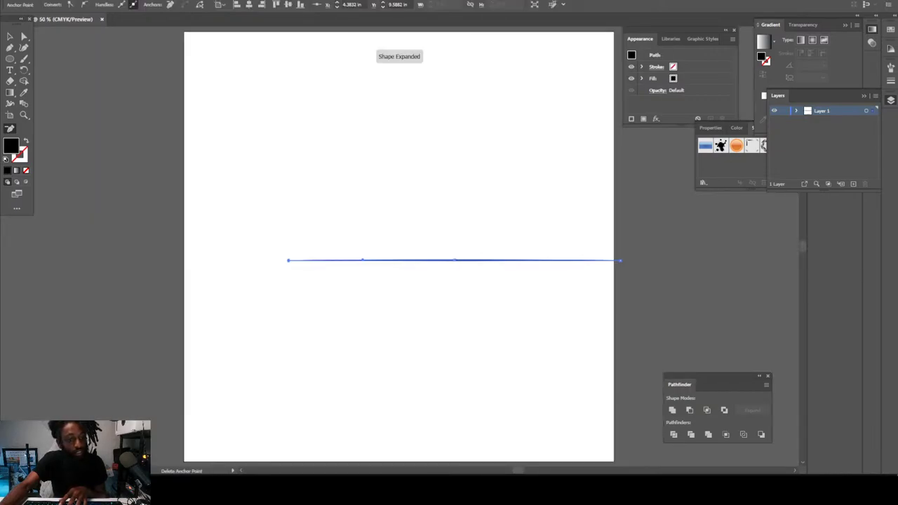
Step: Move the whole tapered shape left and slightly up so that it lies within the artboard
key("v")
key("a")
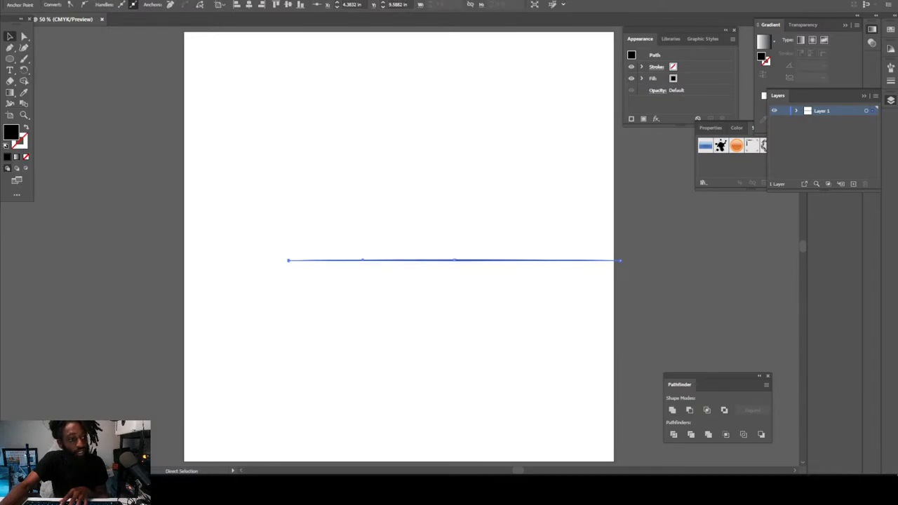
key("ctrl+equal")
key("ctrl+equal")
scroll(400, 246, "right", 16)
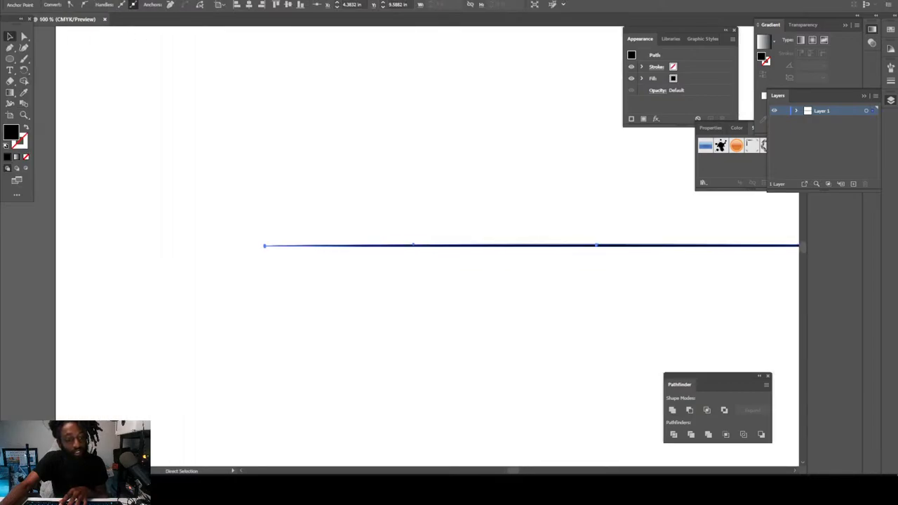
left_click_drag(572, 245, 427, 236)
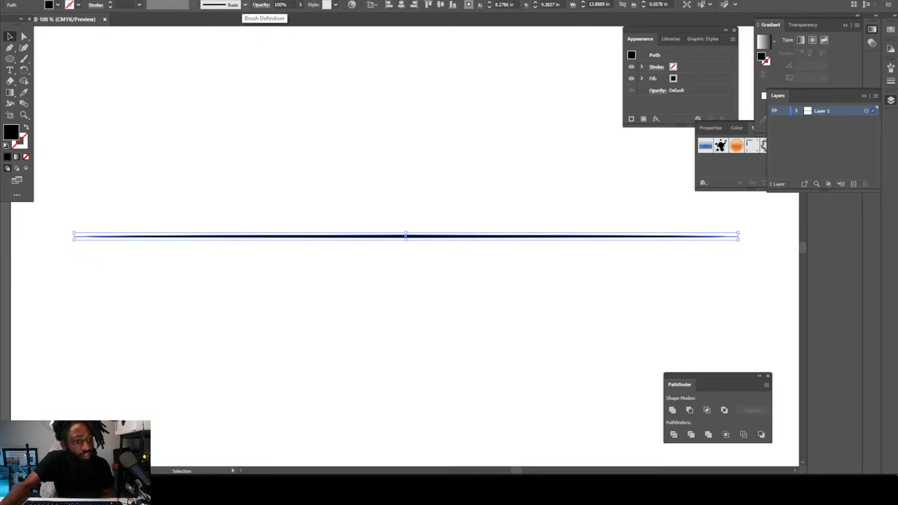
Step: Define a new art brush from the tapered shape, keeping the default name and options
left_click(244, 5)
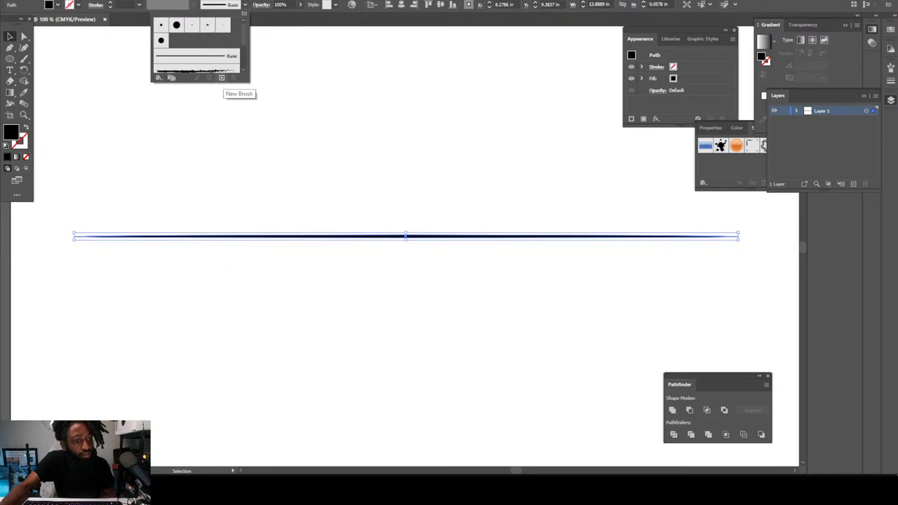
left_click(222, 77)
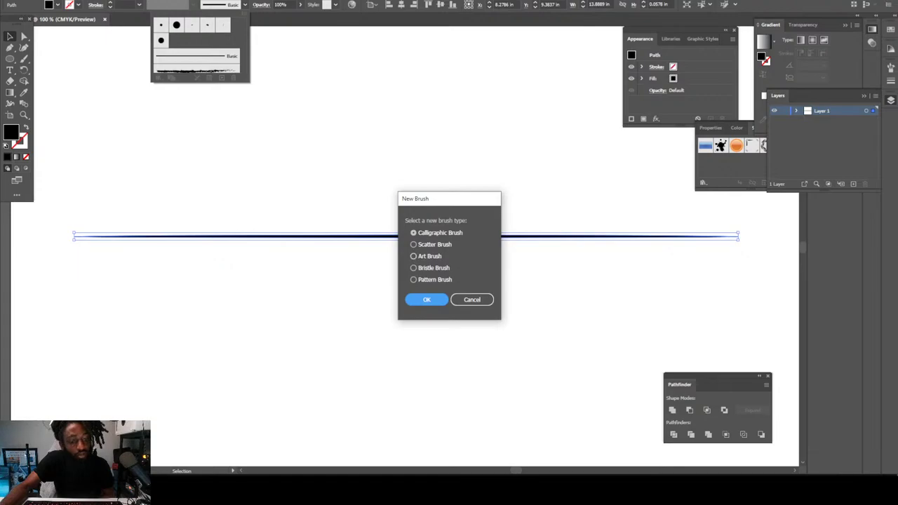
left_click(413, 256)
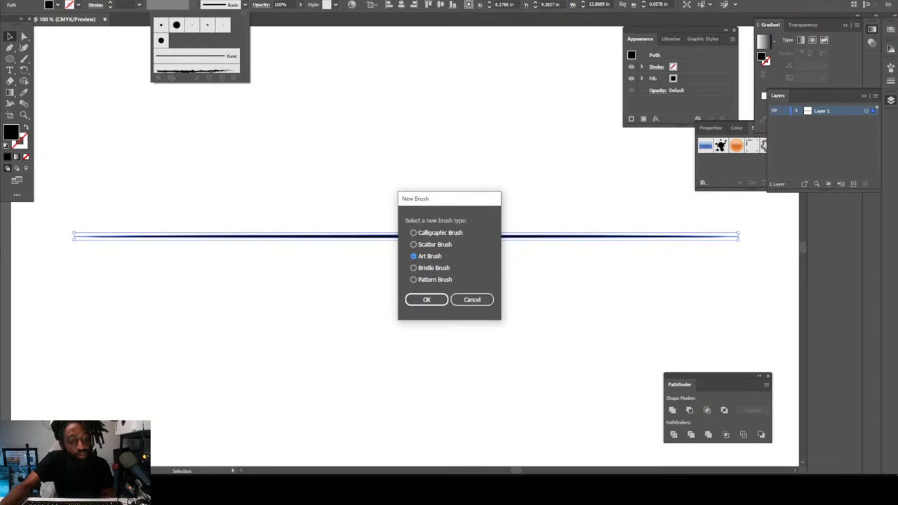
left_click(427, 300)
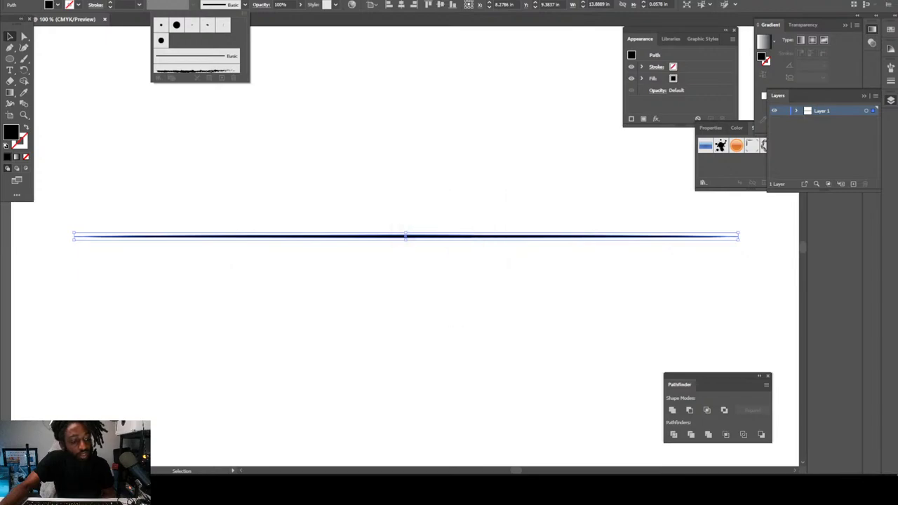
left_click_drag(124, 404, 413, 148)
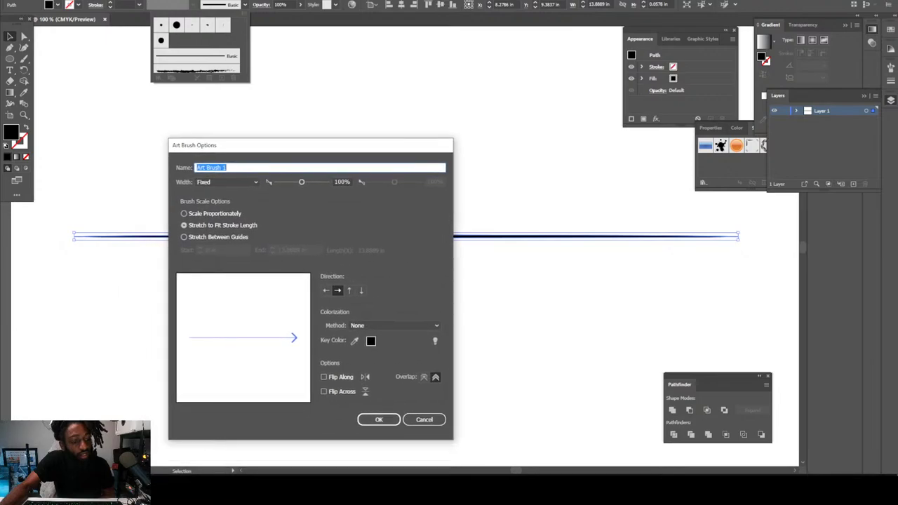
left_click(379, 419)
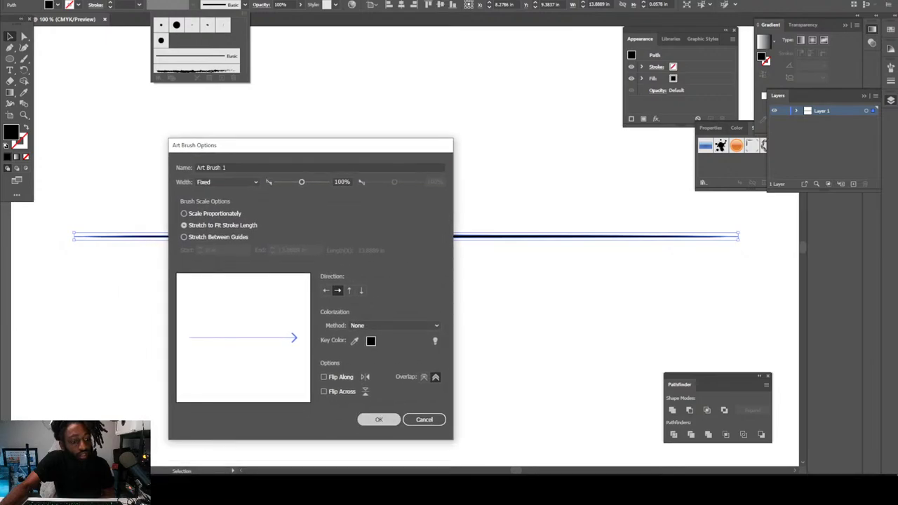
Step: Paint two curved test strokes above the tapered shape with the Paintbrush tool and the new art brush
left_click(24, 60)
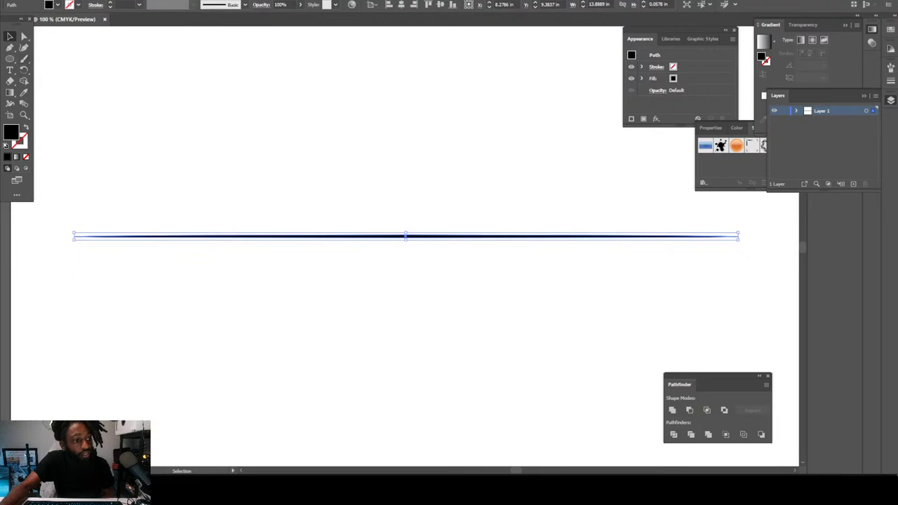
left_click(23, 59)
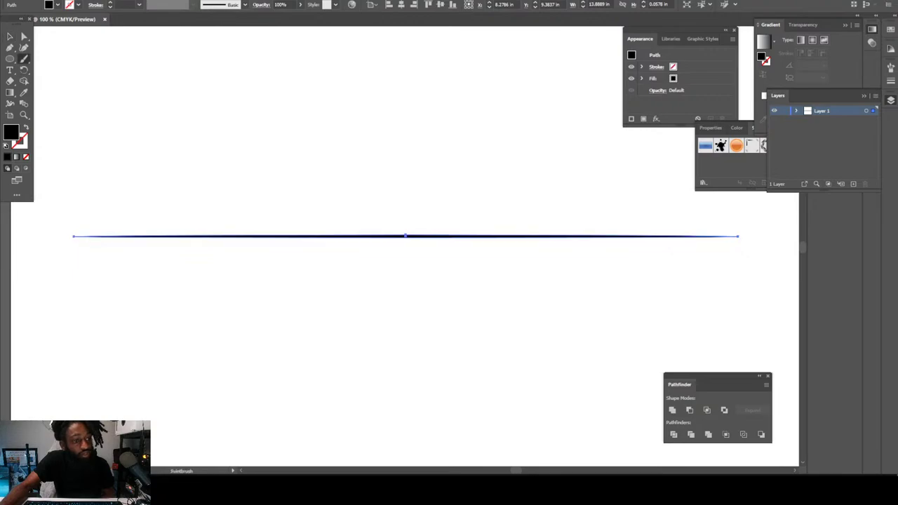
left_click_drag(148, 96, 281, 82)
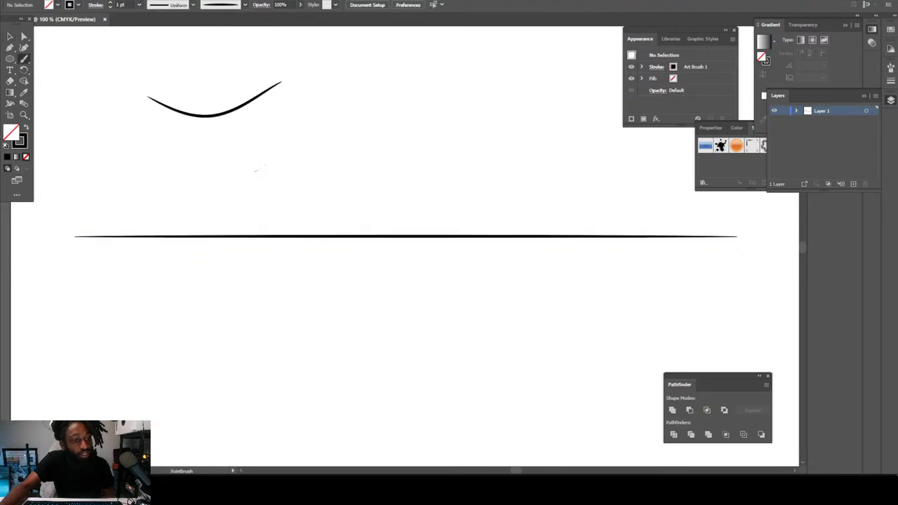
left_click_drag(256, 170, 425, 189)
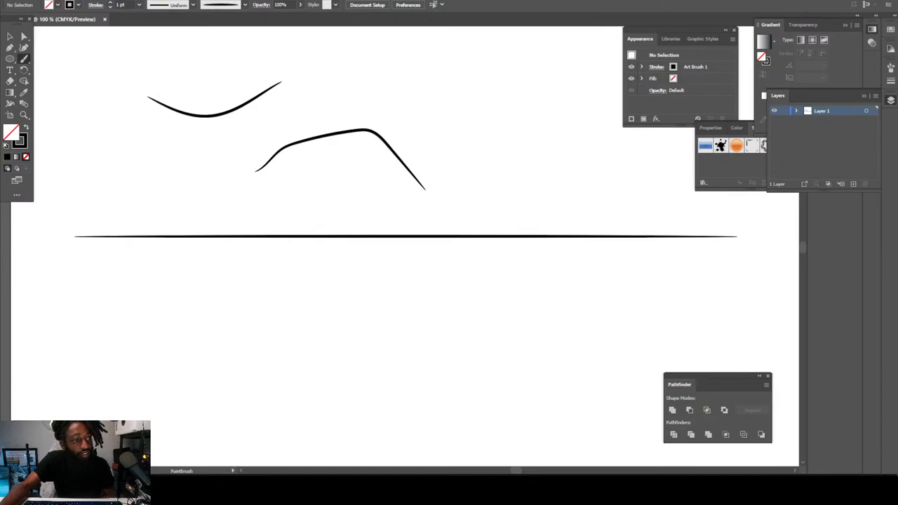
Step: Delete both curved test strokes
key("v")
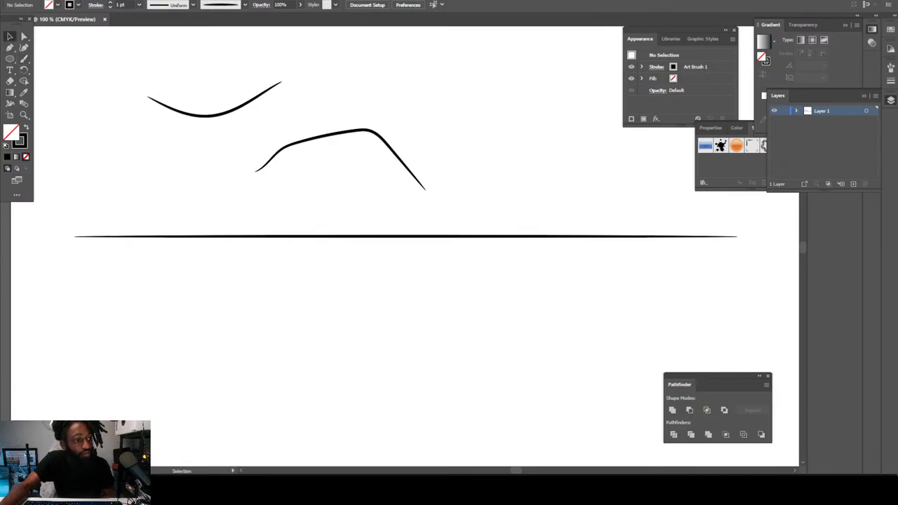
left_click_drag(284, 79, 236, 156)
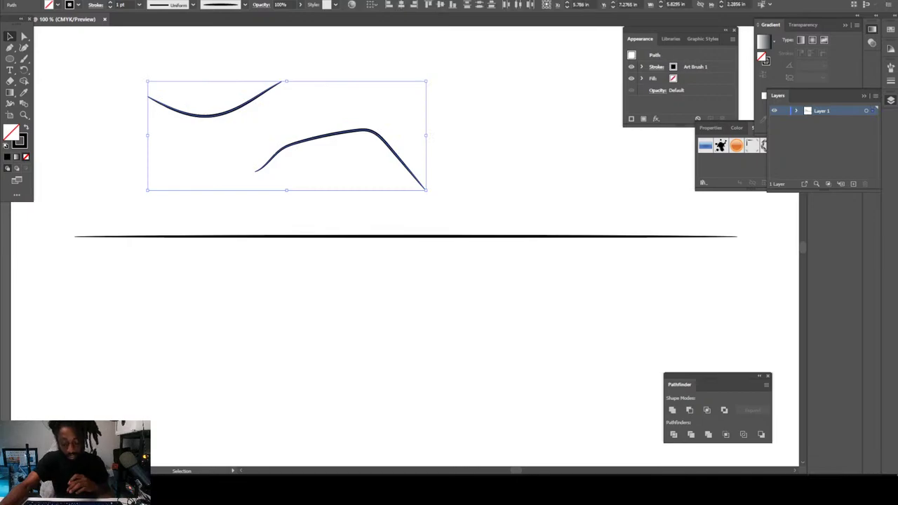
key("Delete")
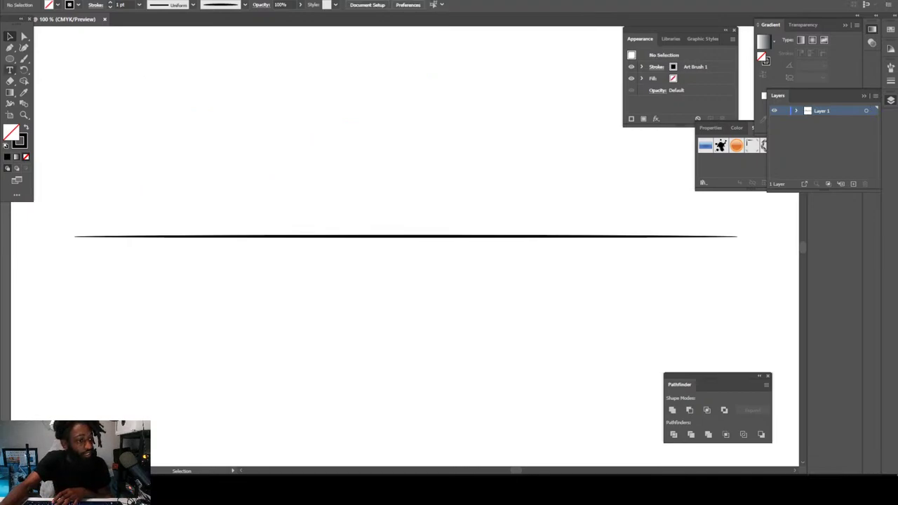
Step: Draw a second thin ellipse about 7.85 in wide and 0.07 in high above the first shape, with black fill and no stroke
key("l")
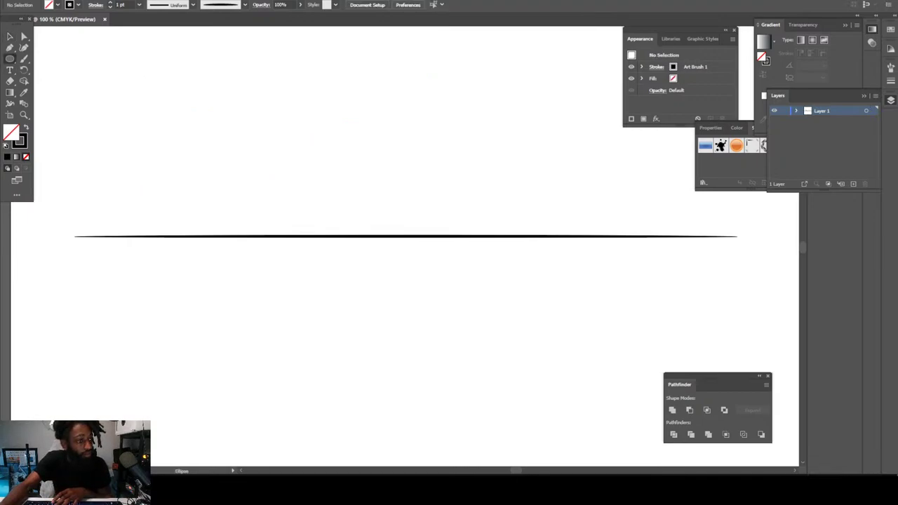
left_click(10, 59)
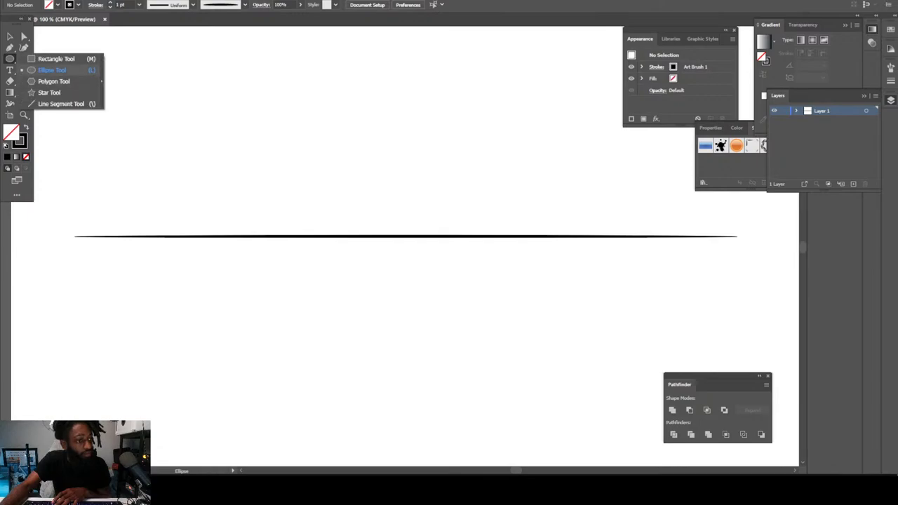
left_click(52, 70)
scroll(196, 133, "up", 3)
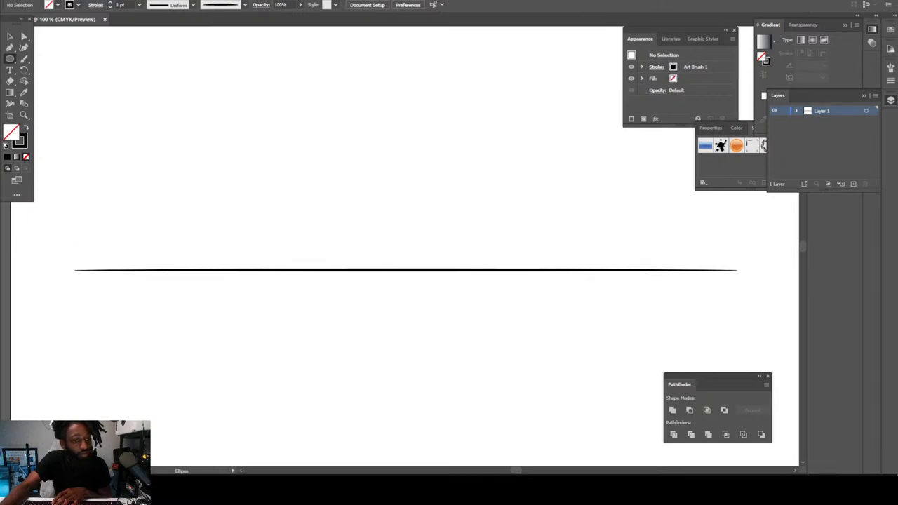
left_click_drag(204, 134, 297, 166)
left_click_drag(297, 134, 580, 167)
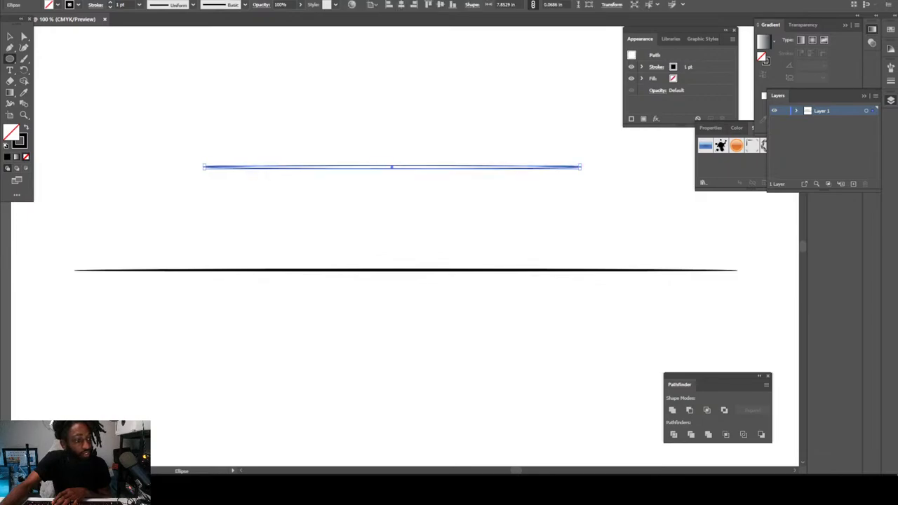
left_click(25, 128)
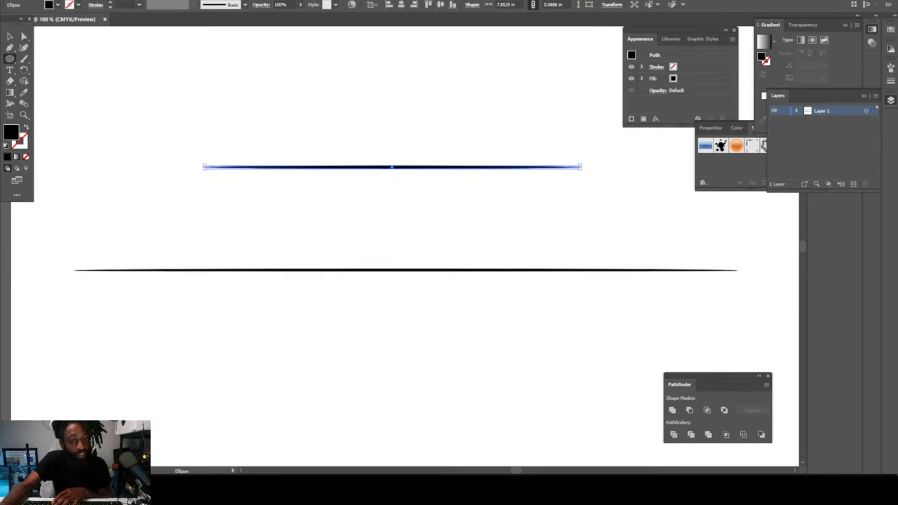
Step: Stretch the upper thin ellipse to about 9.19 in wide while keeping its height
left_click(579, 164)
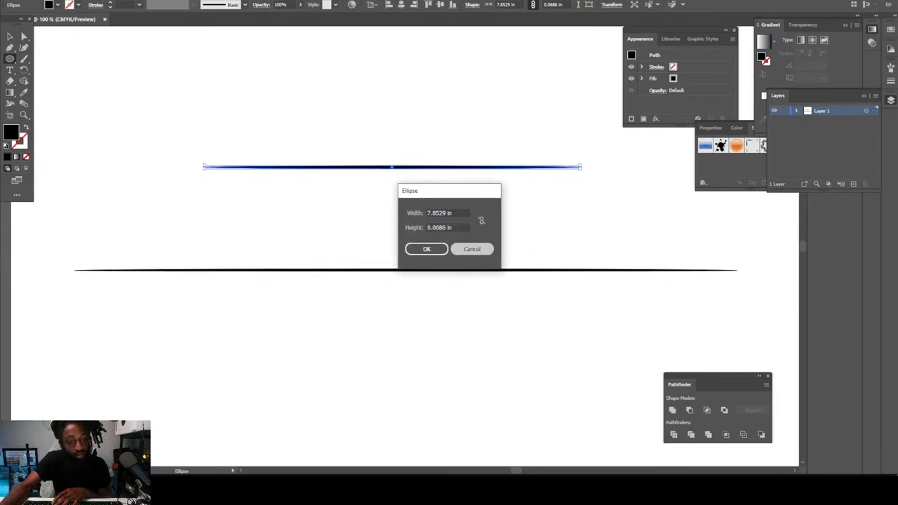
key("Escape")
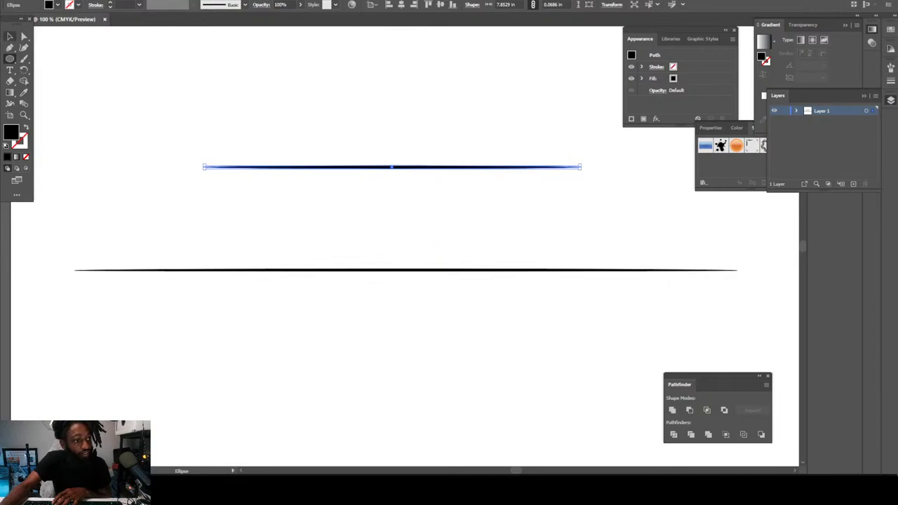
left_click(10, 37)
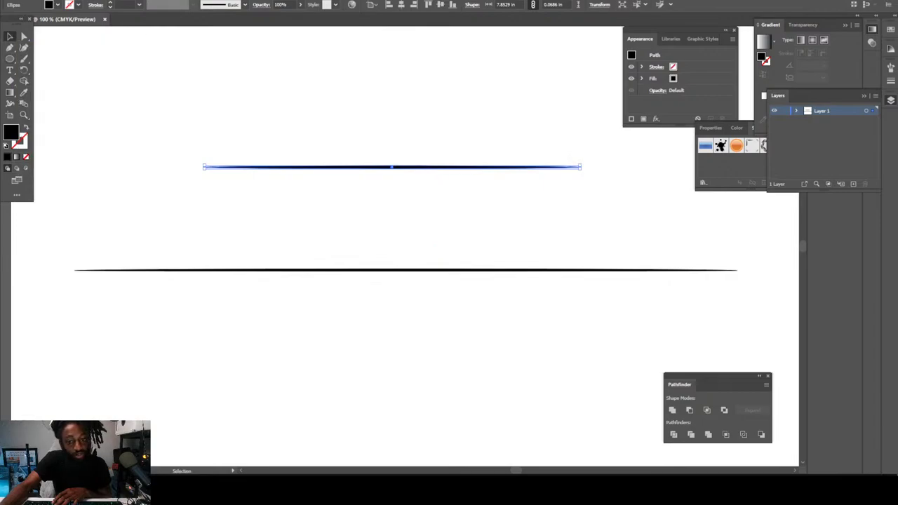
left_click_drag(580, 166, 644, 169)
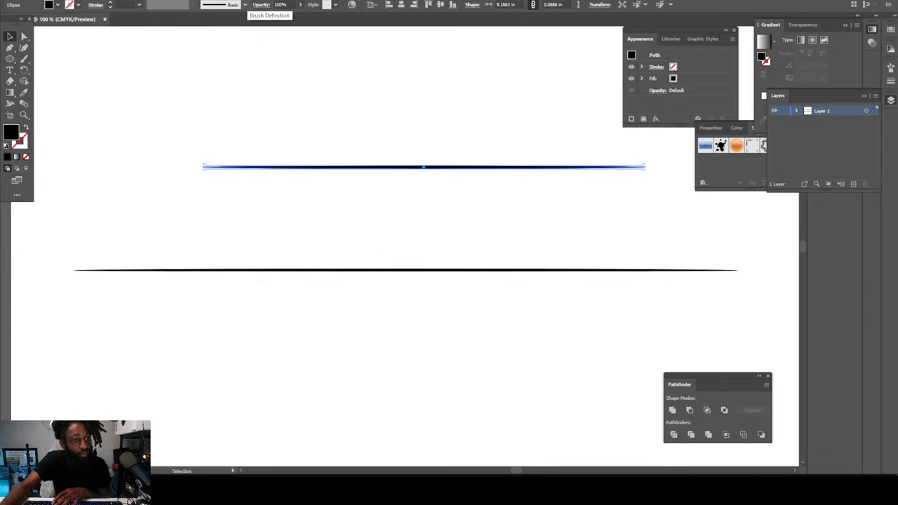
Step: Define a new art brush from the stretched upper ellipse, keeping the default name and options
left_click(244, 5)
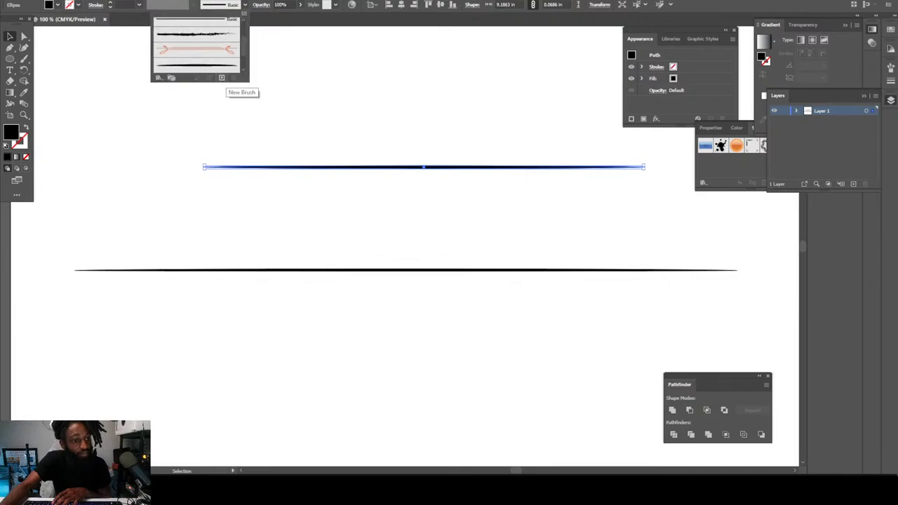
left_click(221, 77)
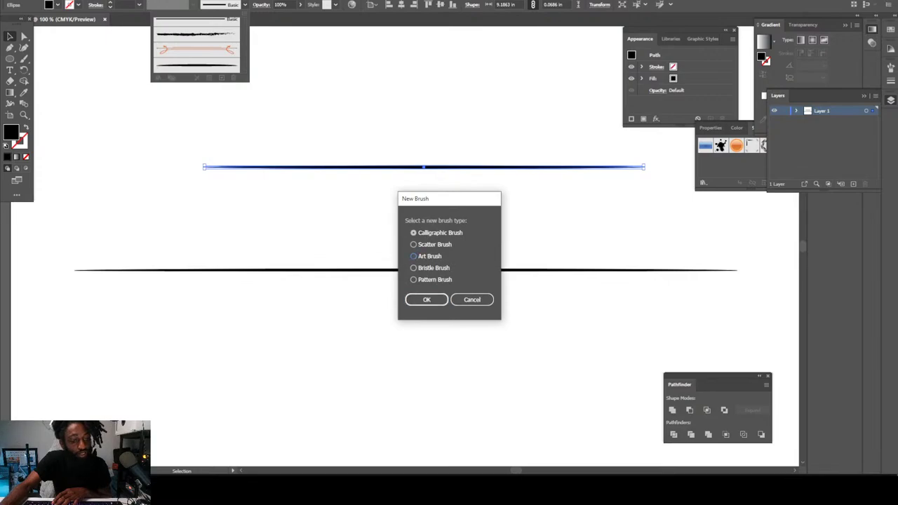
left_click(414, 257)
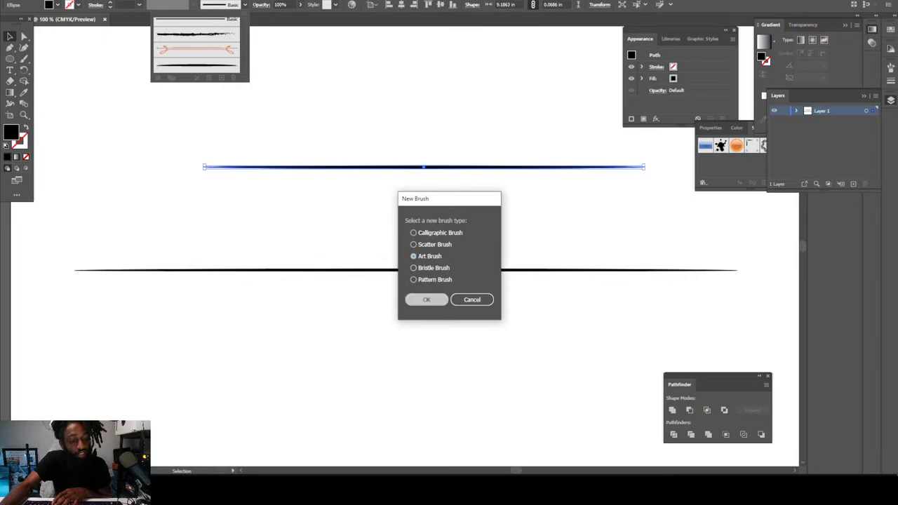
left_click(427, 300)
left_click(379, 420)
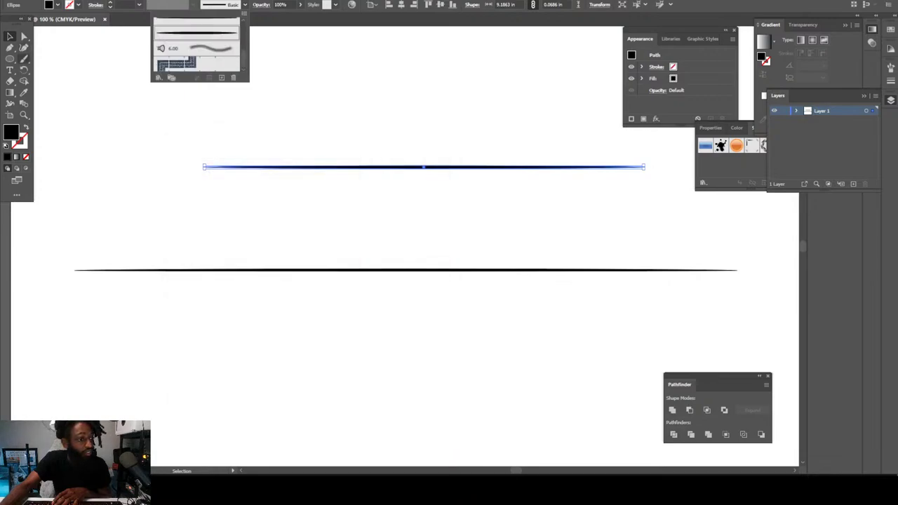
Step: Paint several curved test strokes around and across the two ellipses with the Paintbrush tool and the new art brush
left_click(24, 59)
key("b")
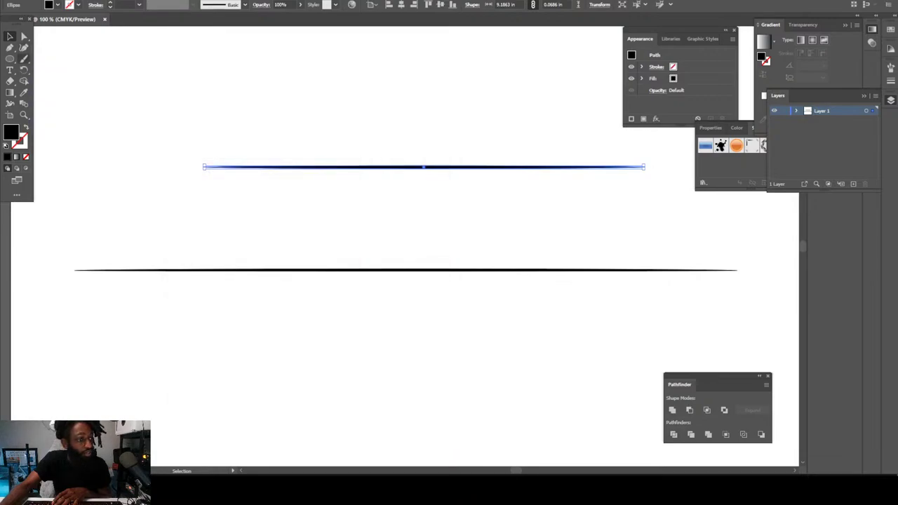
key("ctrl+shift+a")
left_click_drag(183, 93, 377, 110)
key("ctrl+shift+a")
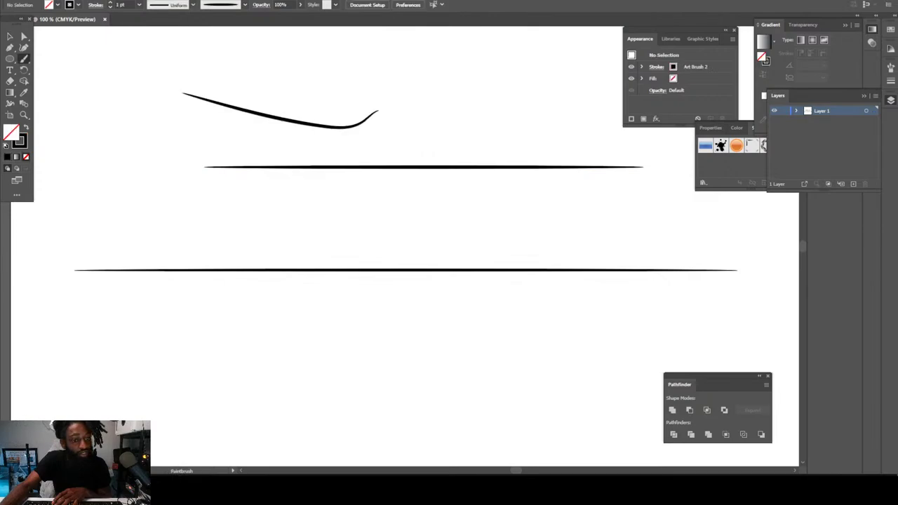
mouse_move(277, 174)
left_mouse_down()
mouse_move(434, 224)
mouse_move(314, 379)
left_mouse_up()
left_click_drag(479, 256, 342, 375)
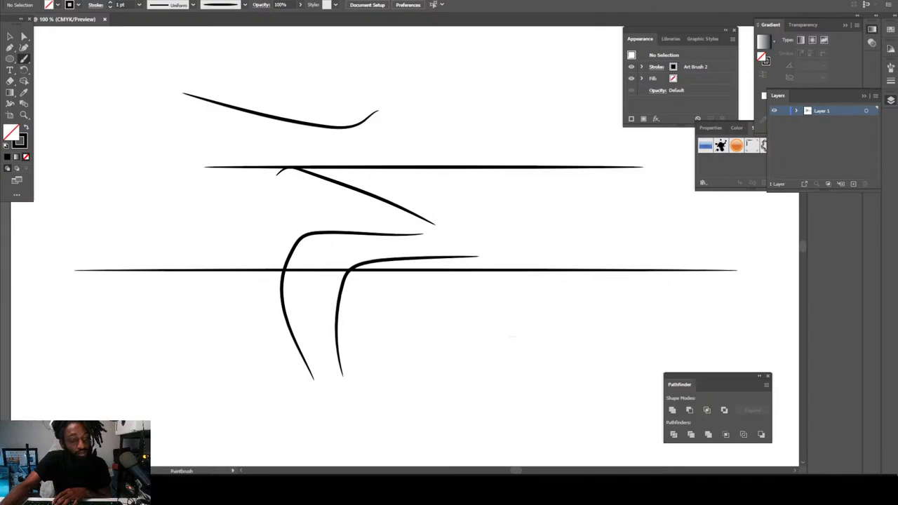
left_click_drag(345, 339, 512, 336)
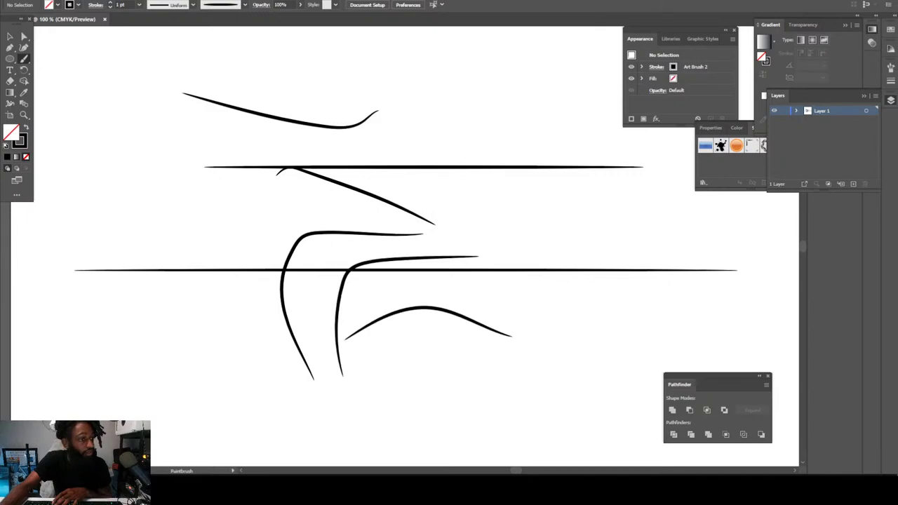
Step: Delete all the test strokes together with both thin ellipses
key("v")
mouse_move(154, 68)
left_mouse_down()
mouse_move(321, 224)
mouse_move(412, 346)
left_mouse_up()
key("Delete")
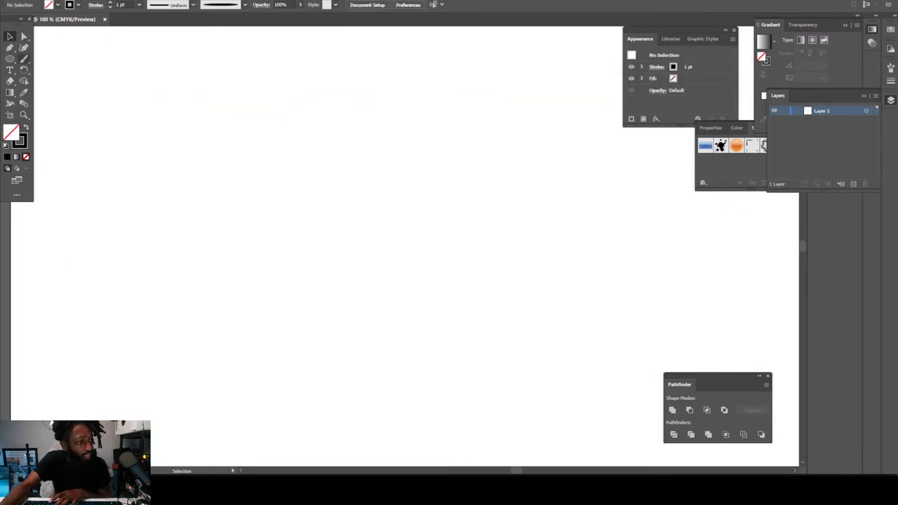
Step: Raise the Paintbrush tool's fidelity one notch towards Smooth
double_click(23, 59)
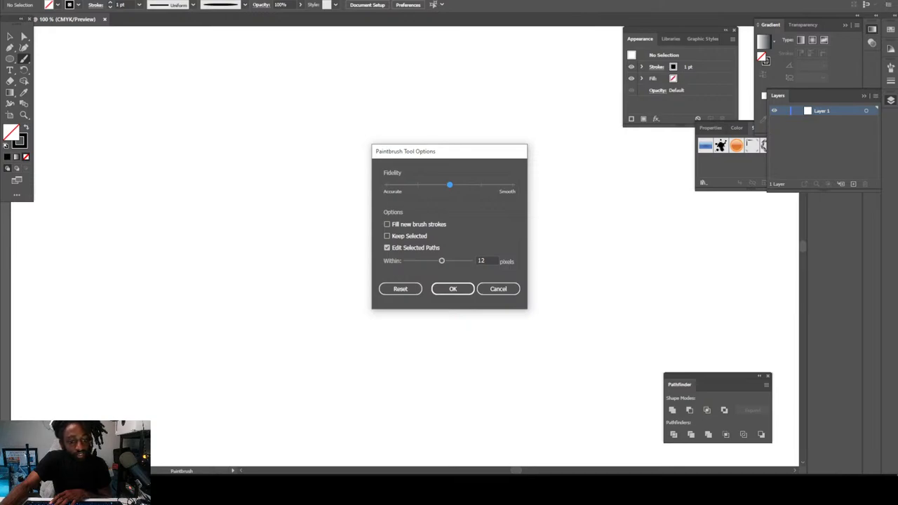
left_click_drag(449, 184, 480, 184)
mouse_move(480, 184)
left_mouse_down()
mouse_move(512, 185)
mouse_move(481, 184)
left_mouse_up()
left_click(453, 288)
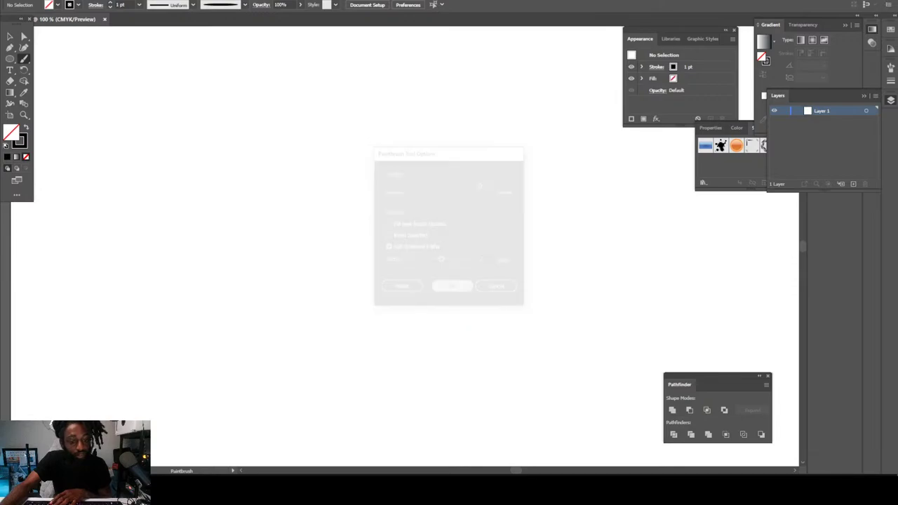
Step: Paint one upward-curving test stroke on the empty artboard and undo it
left_click_drag(346, 333, 518, 286)
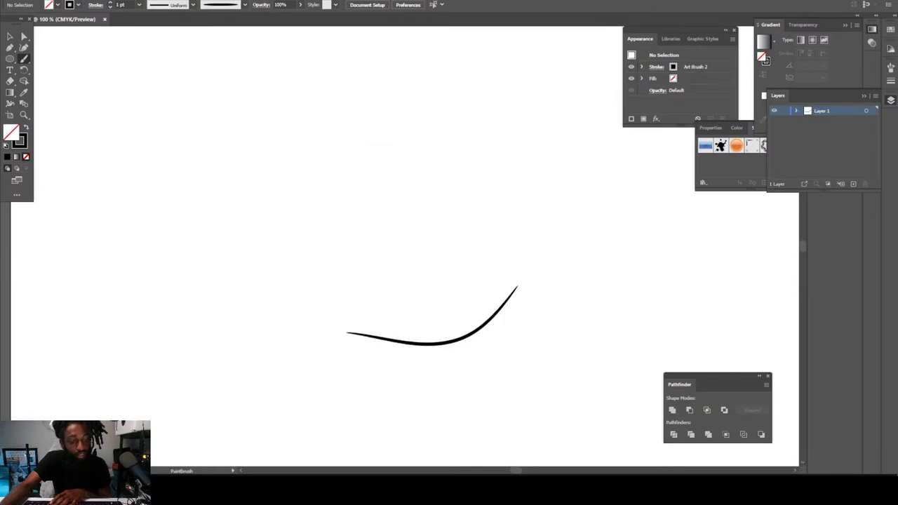
key("ctrl+minus")
key("ctrl+minus")
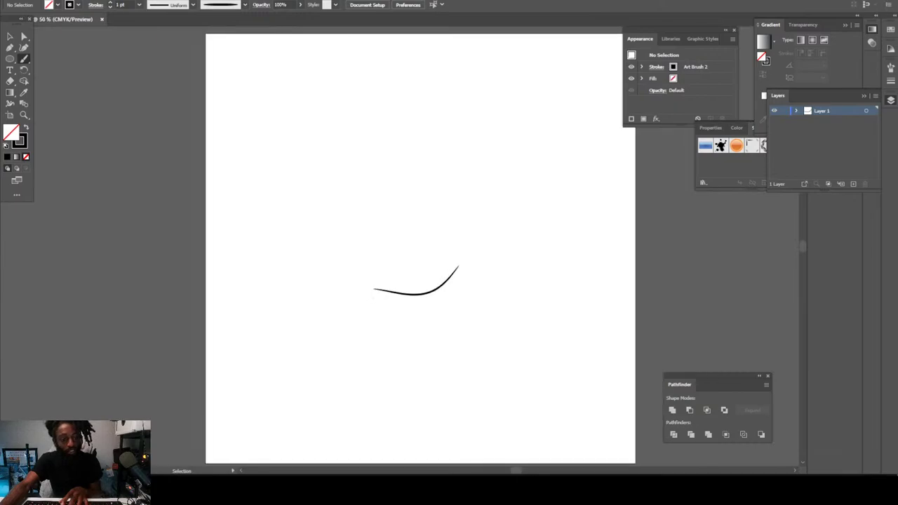
key("ctrl+plus")
key("ctrl+plus")
key("ctrl+z")
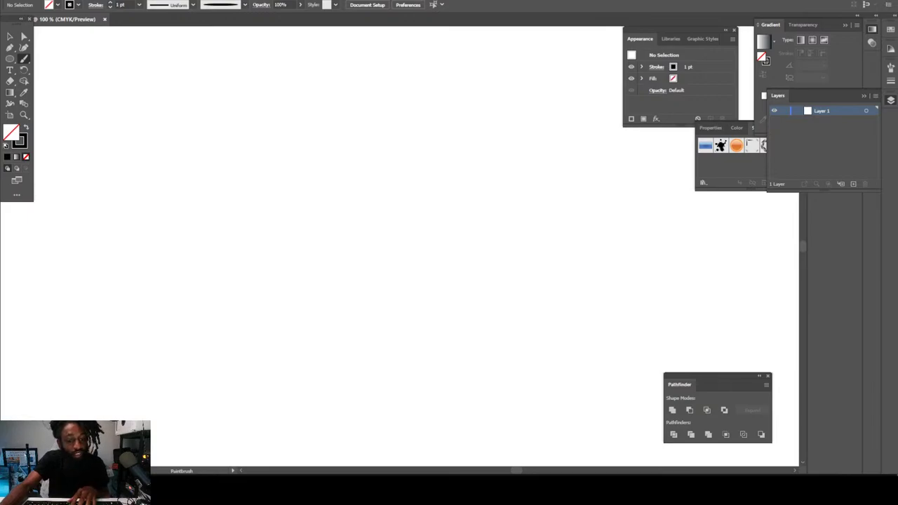
Step: Set the stroke weight for new brush strokes to 3 pt
key("ctrl+minus")
key("ctrl+minus")
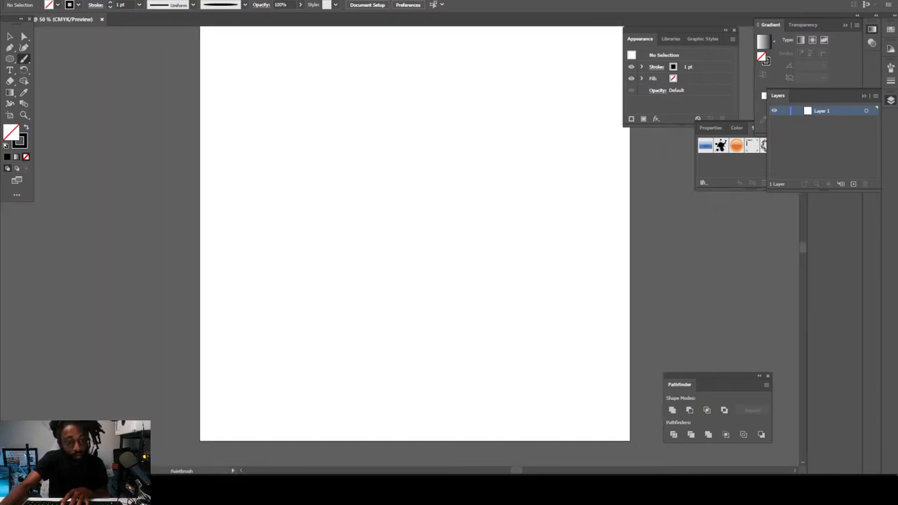
key("ctrl+plus")
key("ctrl+plus")
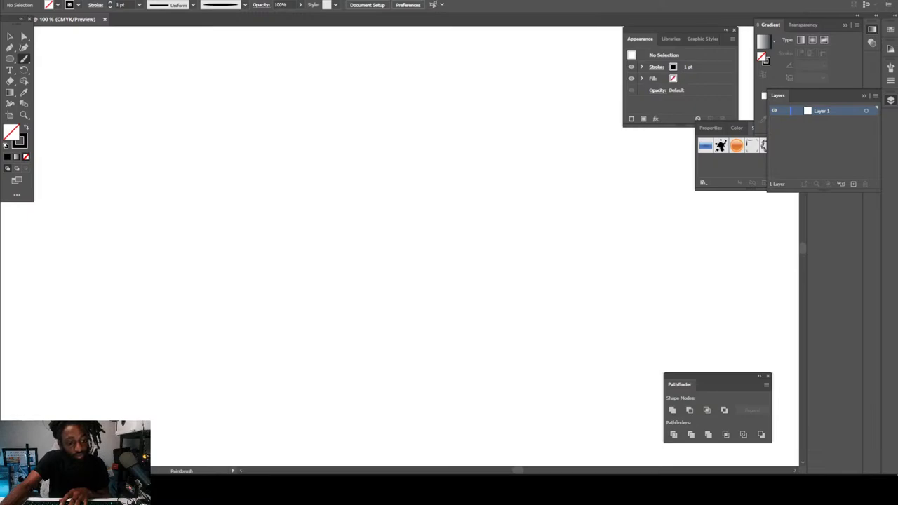
key("ctrl+minus")
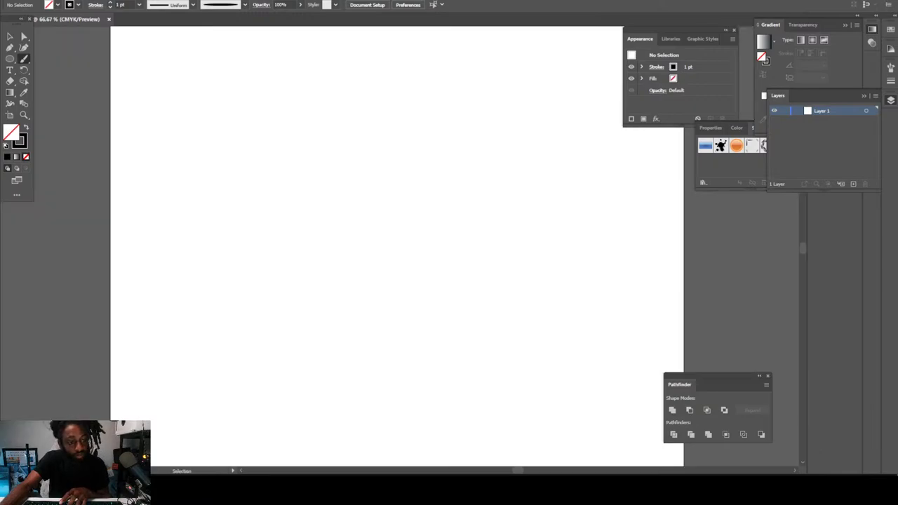
key("ctrl+plus")
key("ctrl+minus")
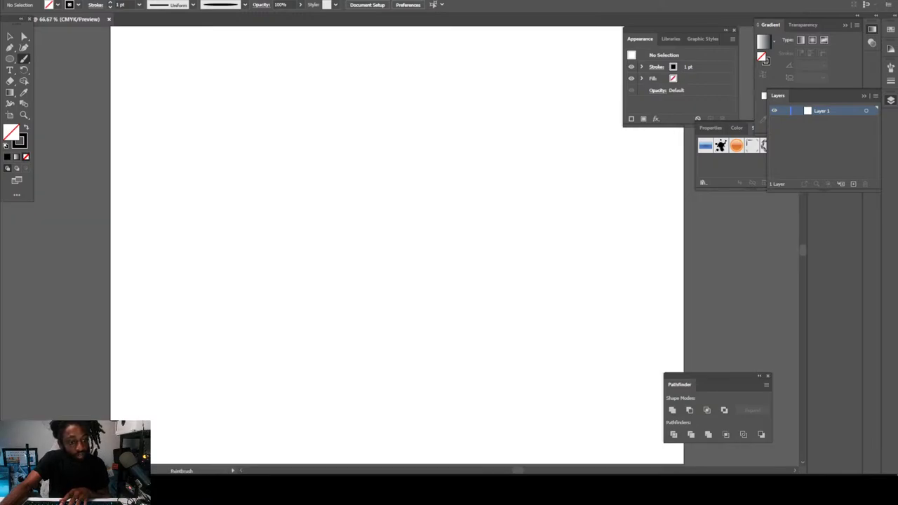
left_click(139, 5)
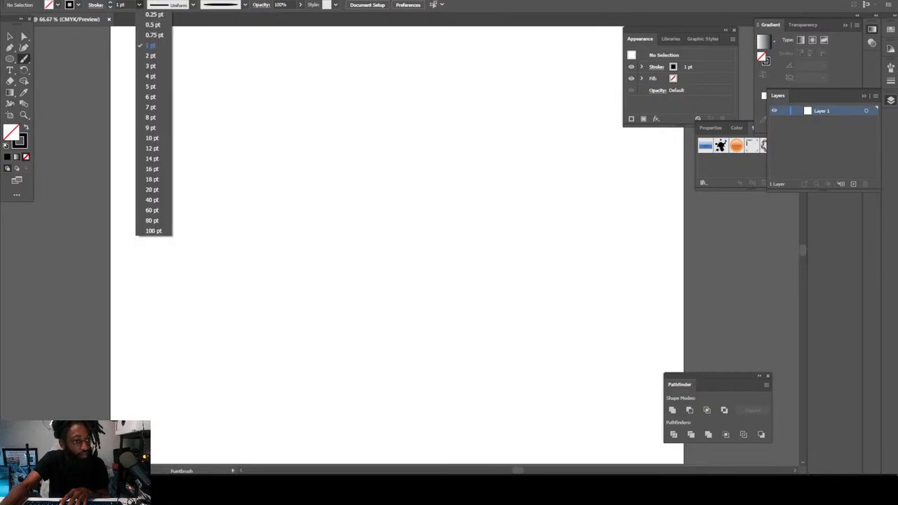
left_click(150, 65)
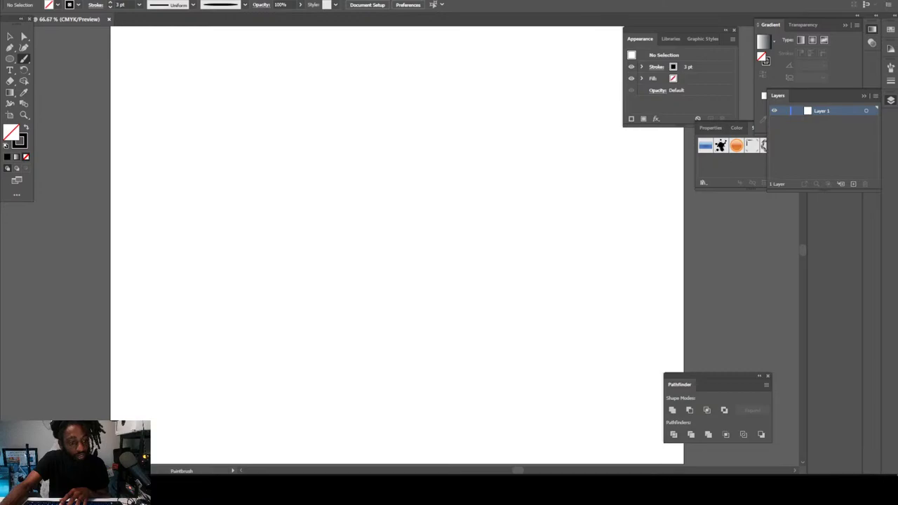
Step: Paint a long face outline running from the left cheek around the chin and up the right side
left_click_drag(311, 308, 349, 354)
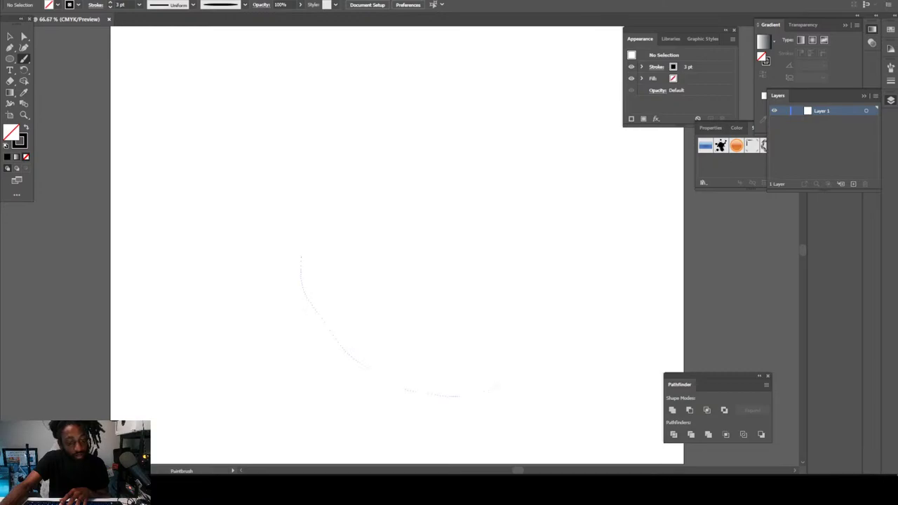
left_click_drag(558, 330, 563, 303)
left_click_drag(494, 176, 491, 174)
Step: Paint the lips inside the face outline as separate strokes for the upper lip, mouth line and lower lip
key("ctrl+equal")
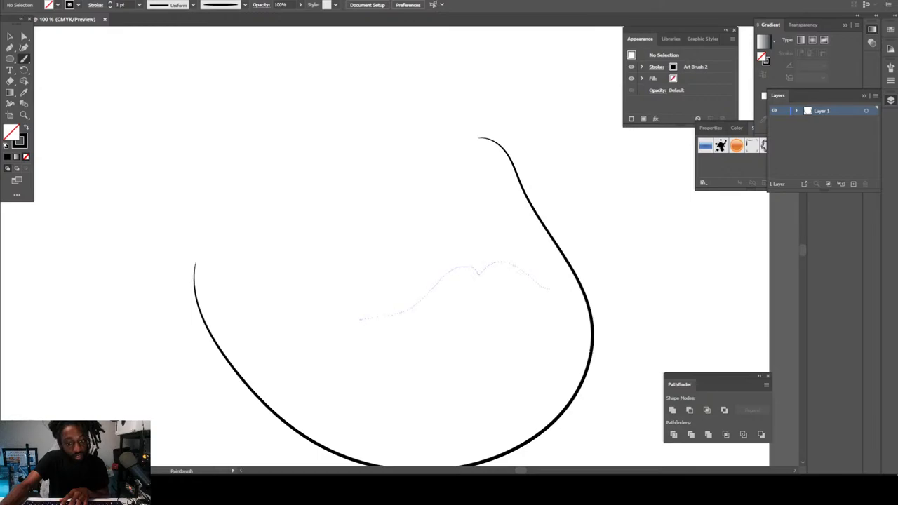
left_click_drag(562, 292, 563, 292)
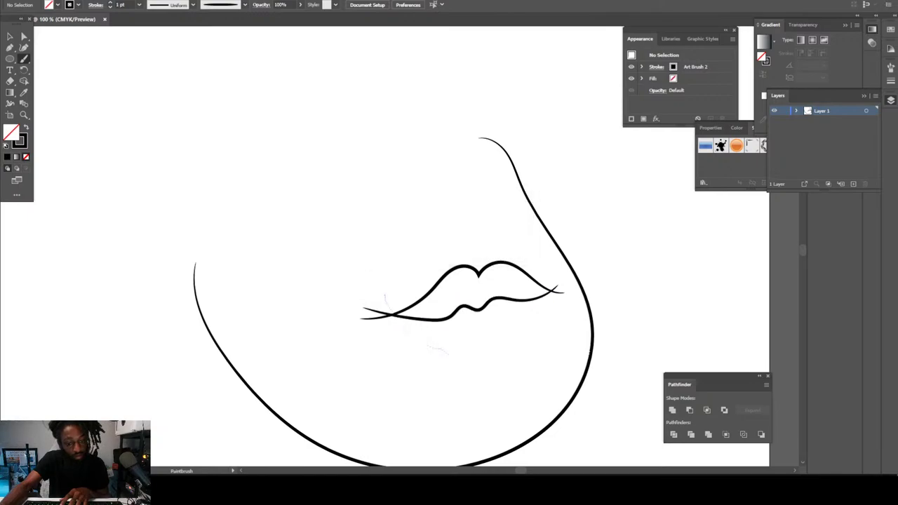
left_click_drag(491, 355, 516, 344)
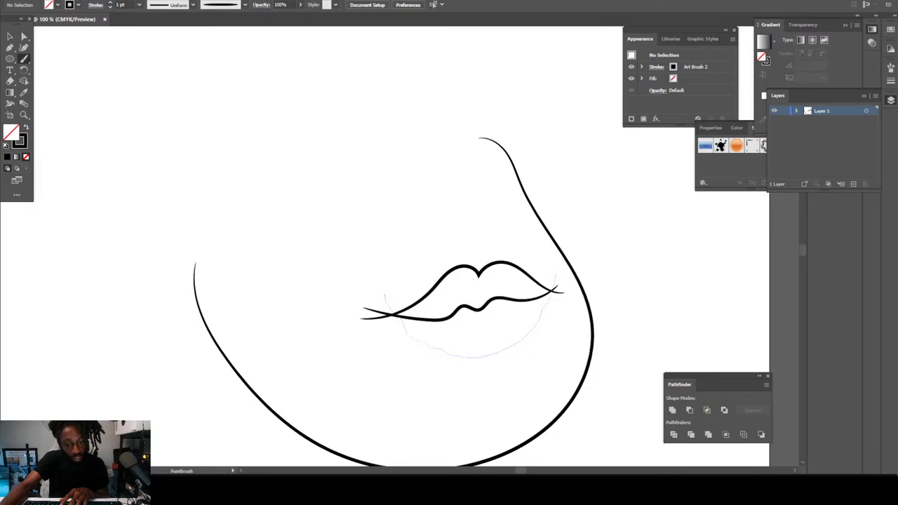
Step: Undo the lower-lip stroke
key("ctrl+minus")
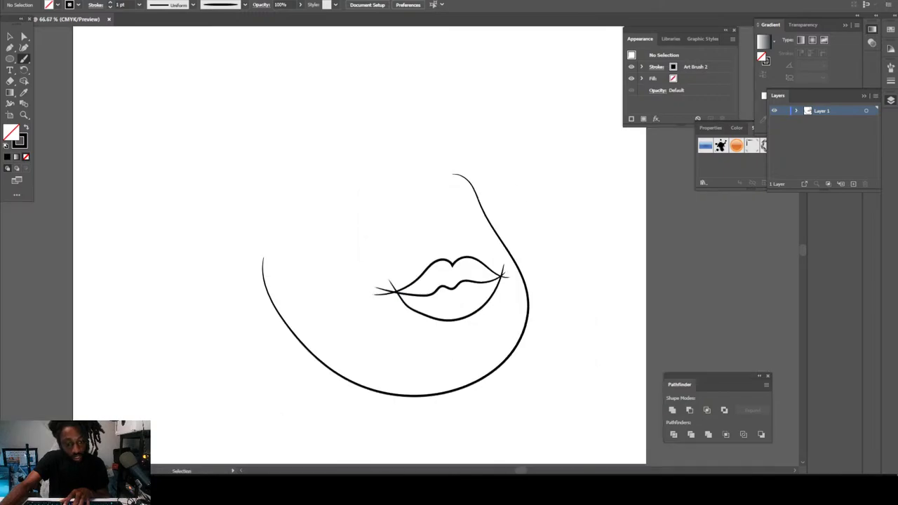
key("ctrl+minus")
scroll(400, 245, "down", 3)
key("ctrl+plus")
key("ctrl+plus")
scroll(400, 246, "right", 4)
key("ctrl+plus")
key("ctrl+plus")
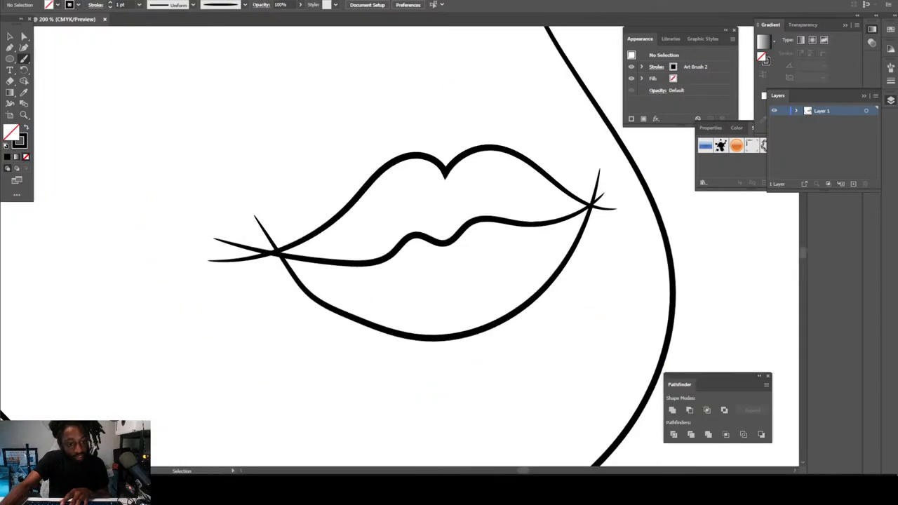
key("ctrl+z")
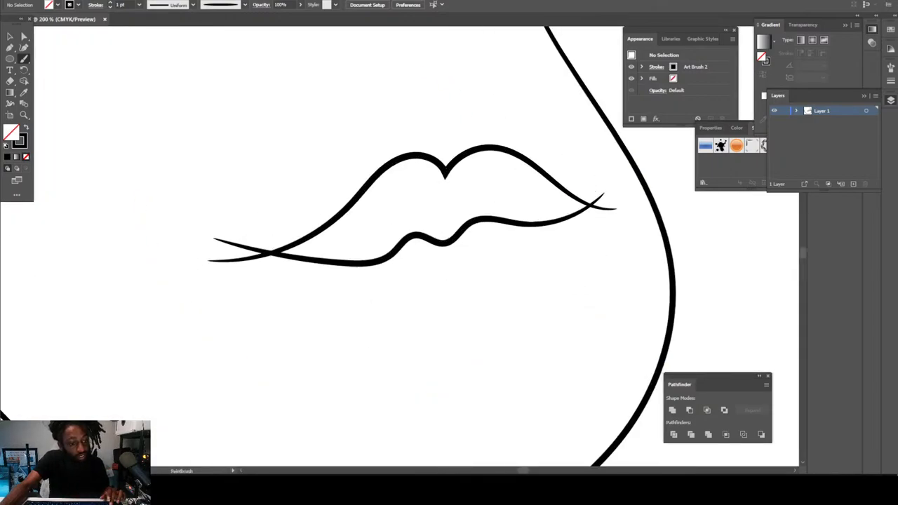
Step: Try to repaint the lower lip from the left to the right mouth corner, and undo the stroke
left_click_drag(266, 244, 282, 265)
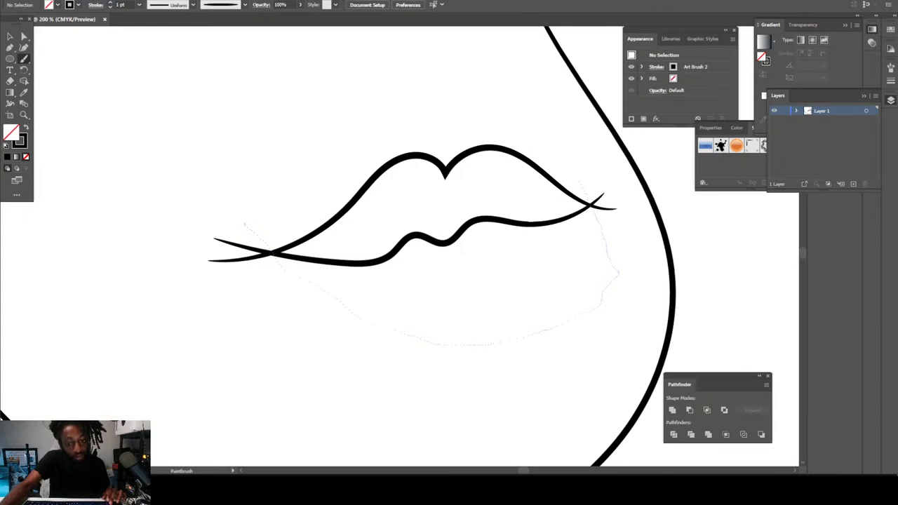
left_click_drag(579, 183, 581, 181)
key("ctrl+z")
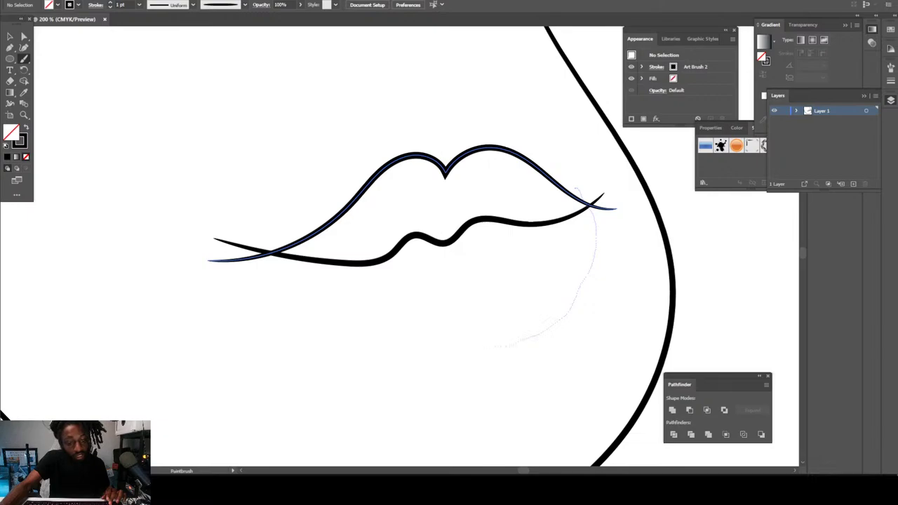
Step: Paint a full, rounded lower lip from the right mouth corner down and across to the left corner
left_click_drag(389, 330, 351, 323)
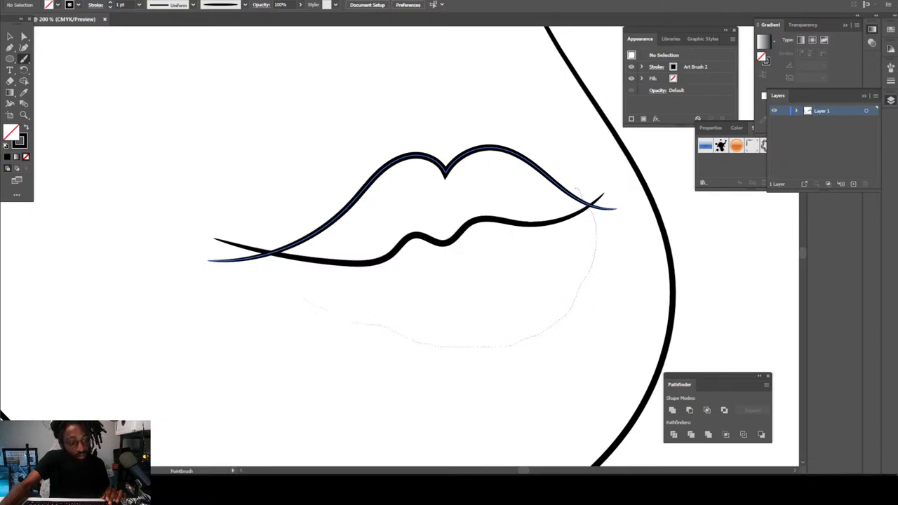
left_click_drag(270, 252, 257, 232)
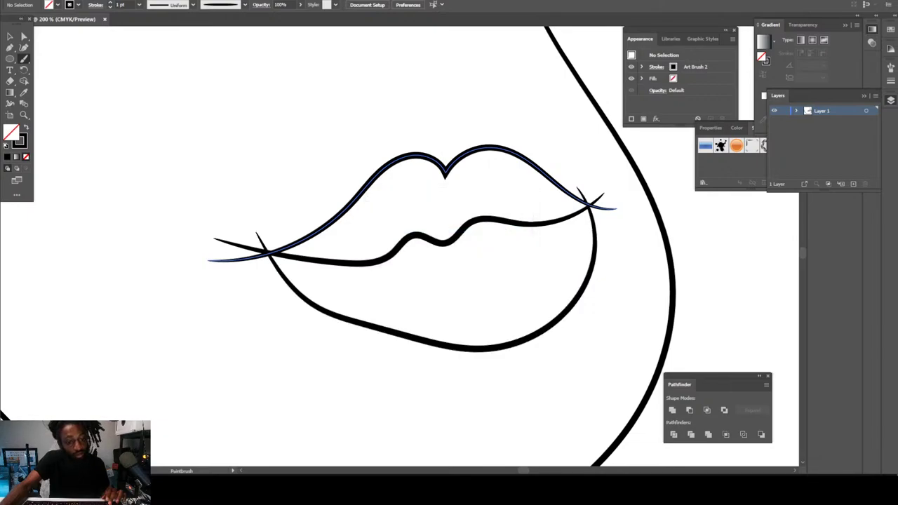
Step: Undo the last lower-lip stroke
key("v")
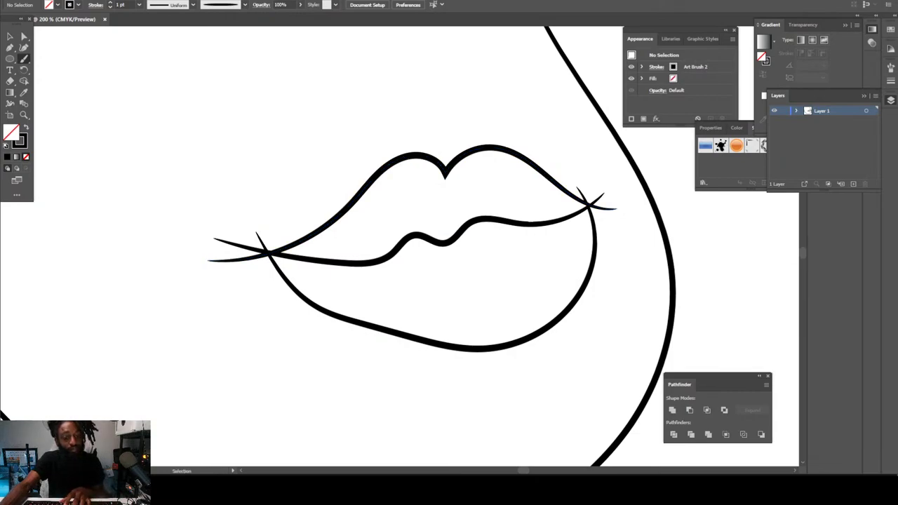
key("ctrl+minus")
key("ctrl+minus")
key("ctrl+minus")
key("ctrl+minus")
key("ctrl+plus")
key("ctrl+plus")
key("ctrl+plus")
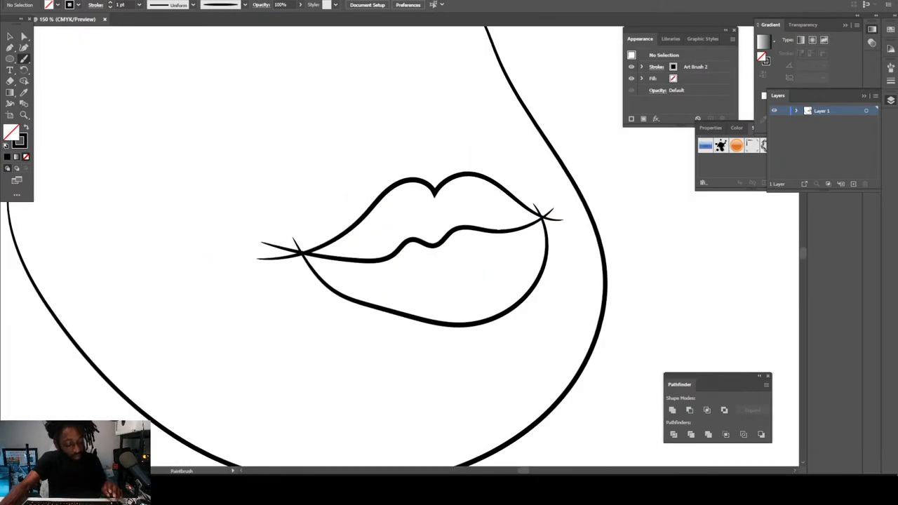
key("ctrl+z")
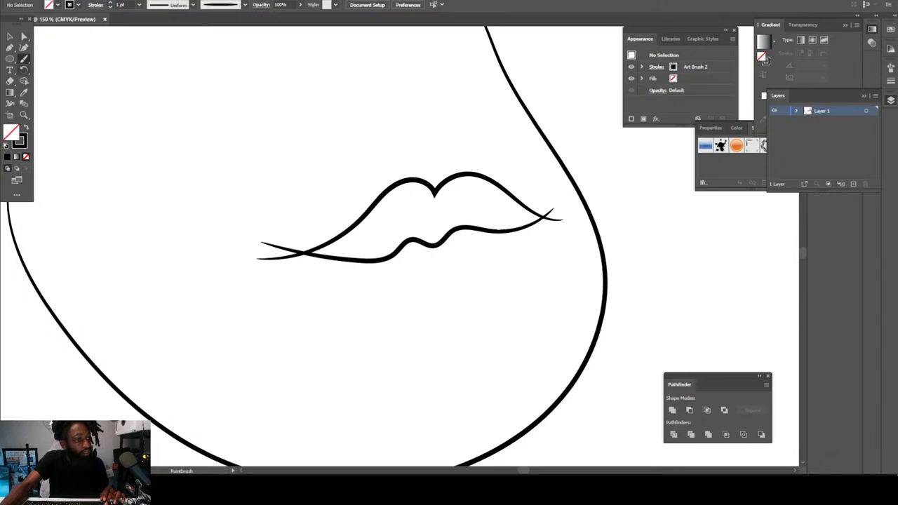
Step: Set the Paintbrush tool's fidelity to the smoothest end of its range
double_click(24, 59)
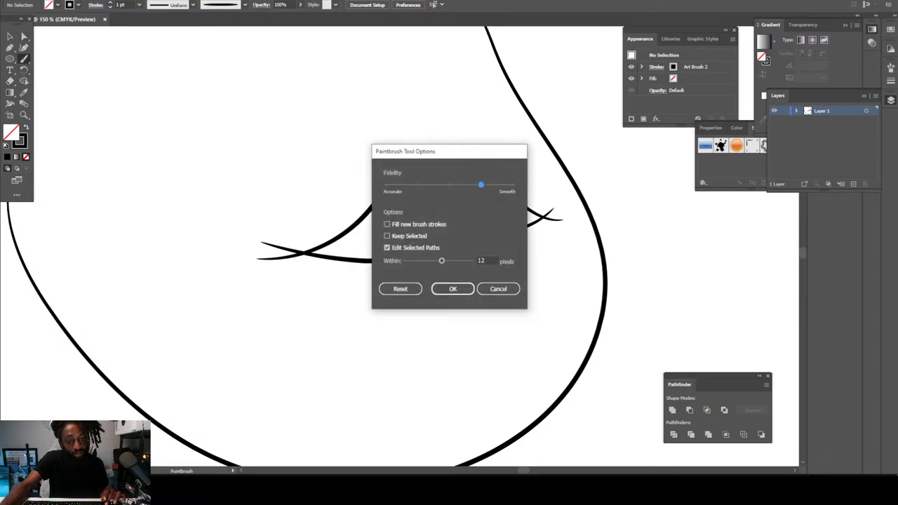
left_click_drag(480, 184, 512, 185)
key("Return")
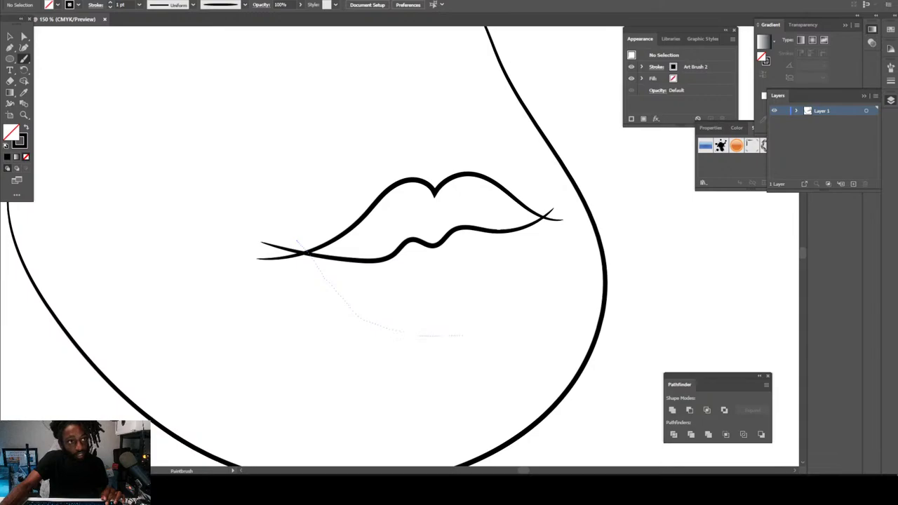
Step: Paint a full, rounded lower lip from the left mouth corner down and around past the right corner
left_click_drag(549, 273, 558, 242)
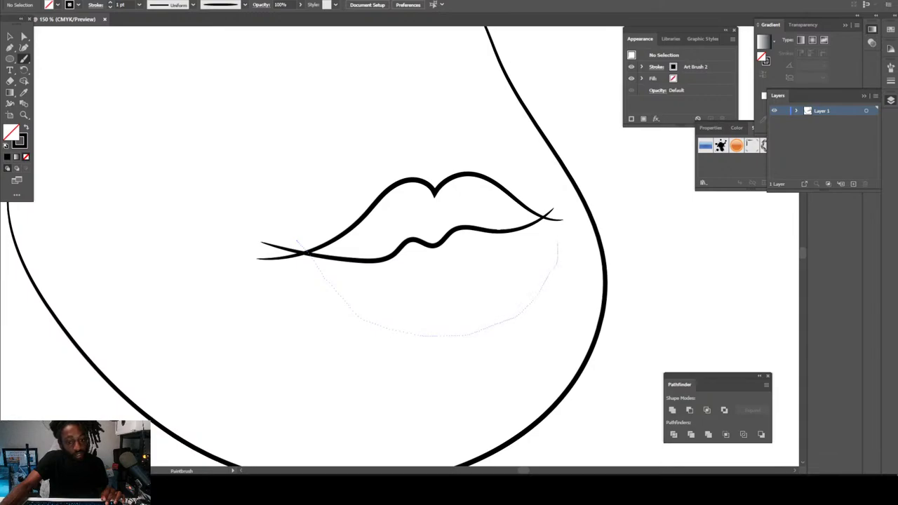
left_click_drag(539, 198, 538, 196)
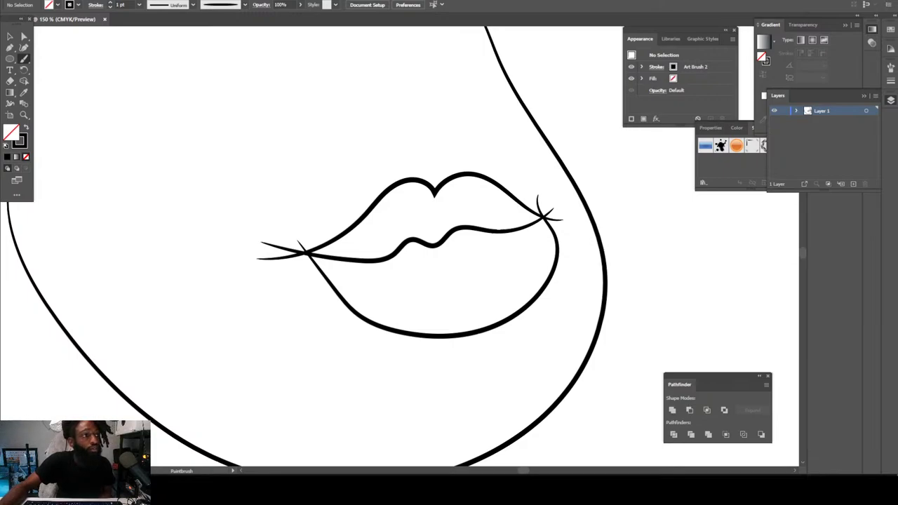
scroll(406, 253, "up", 2)
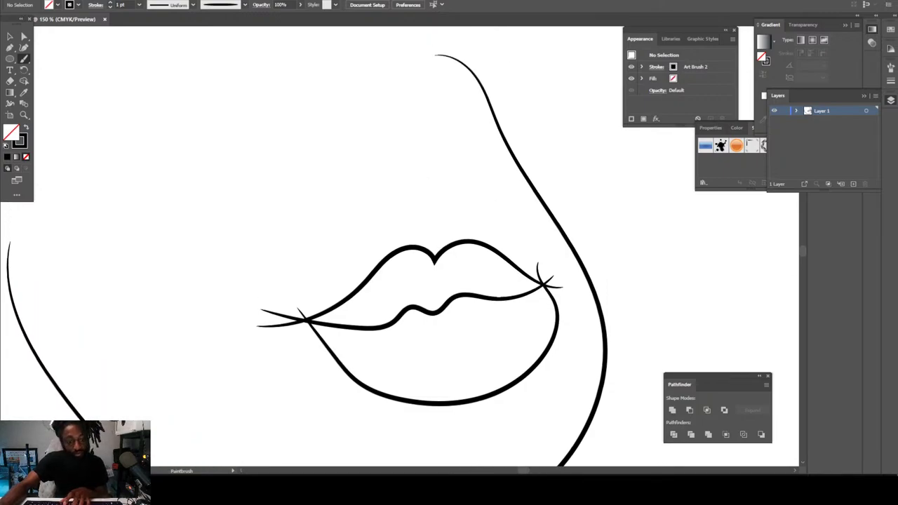
key("ctrl+minus")
key("ctrl+minus")
key("ctrl+minus")
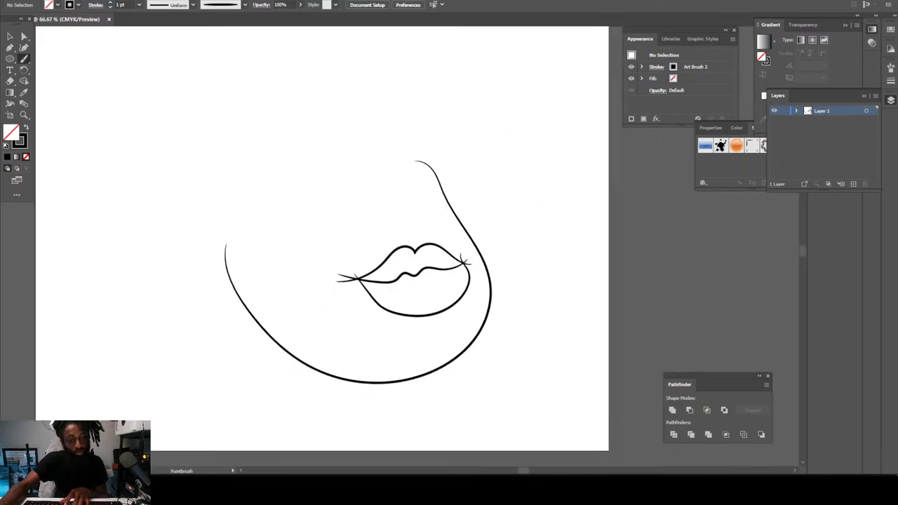
Step: Paint the underside of the nose above the upper lip as two overlapping curved strokes
key("ctrl+plus")
key("ctrl+plus")
key("ctrl+plus")
key("ctrl+equal")
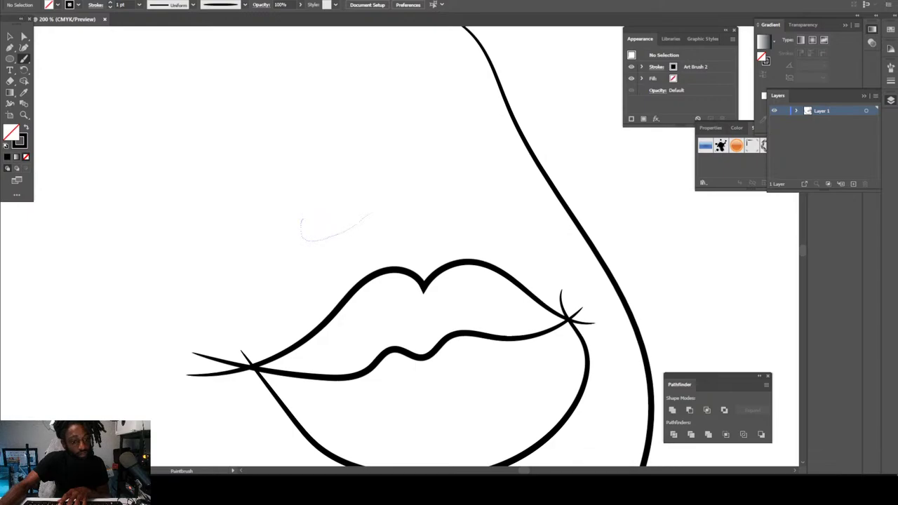
left_click_drag(402, 207, 405, 206)
scroll(405, 210, "up", 2)
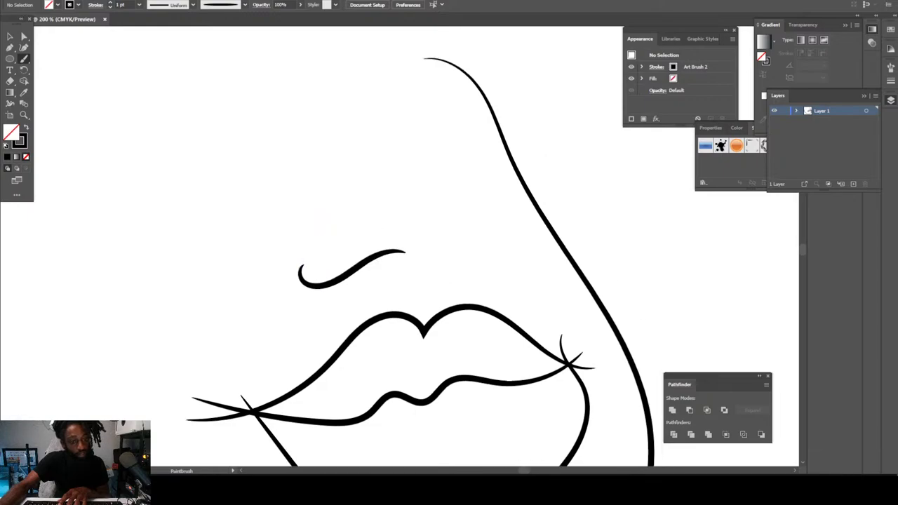
left_click_drag(379, 270, 411, 279)
left_click_drag(463, 245, 474, 239)
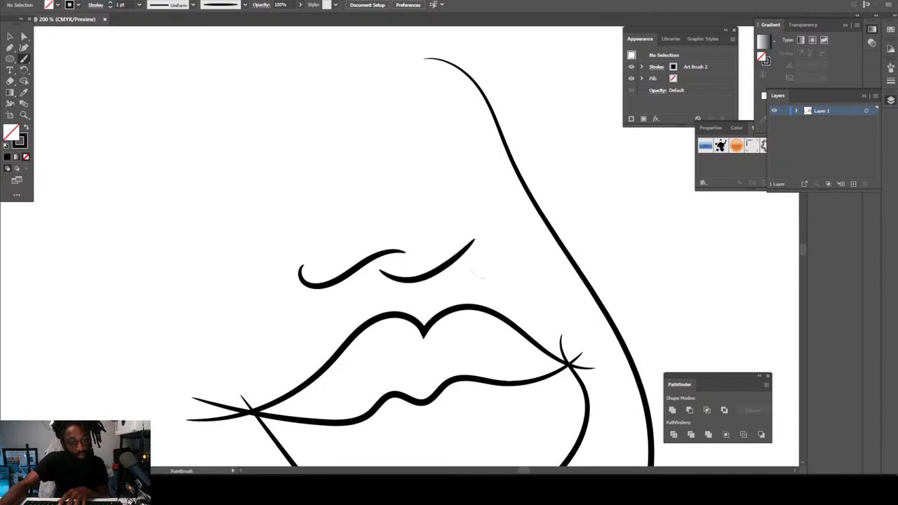
Step: Paint a short nostril mark and the hooked outer contour of the nose's right side, curving back over the top
left_click_drag(481, 277, 512, 283)
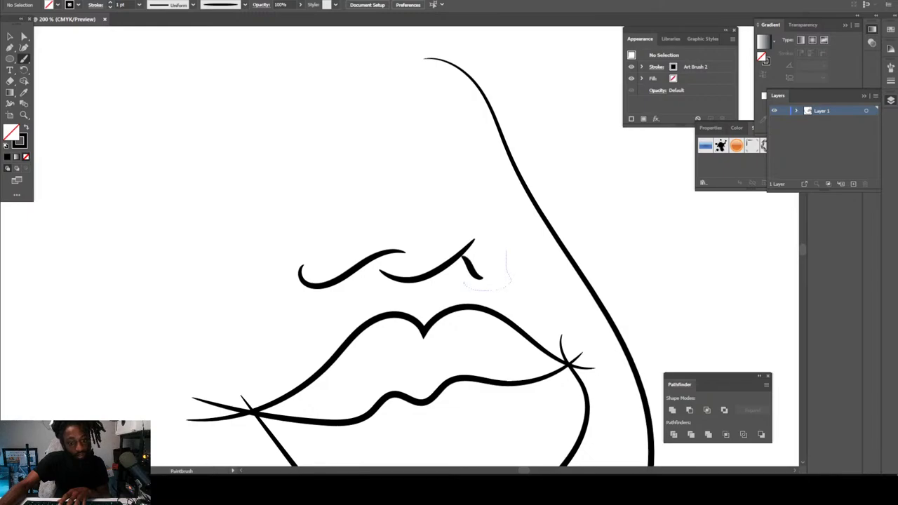
left_click_drag(473, 186, 394, 184)
key("ctrl+minus")
key("ctrl+minus")
key("ctrl+minus")
key("ctrl+minus")
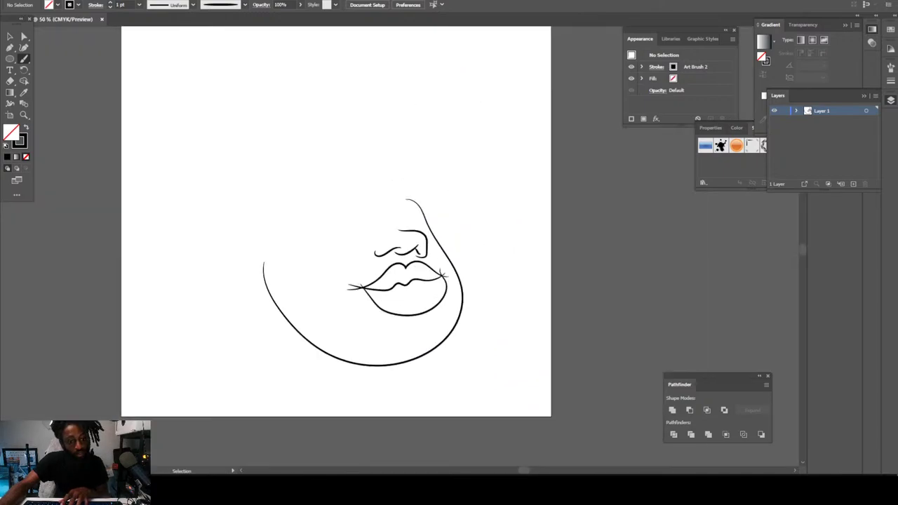
key("ctrl+plus")
key("ctrl+plus")
left_click_drag(421, 245, 455, 247)
key("ctrl+plus")
key("ctrl+plus")
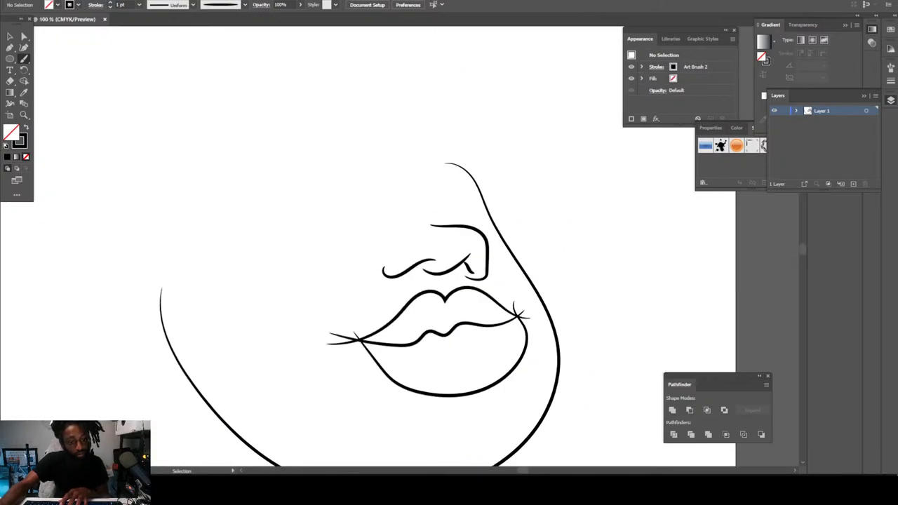
key("ctrl+minus")
left_click_drag(420, 280, 410, 235)
key("ctrl+minus")
key("ctrl+plus")
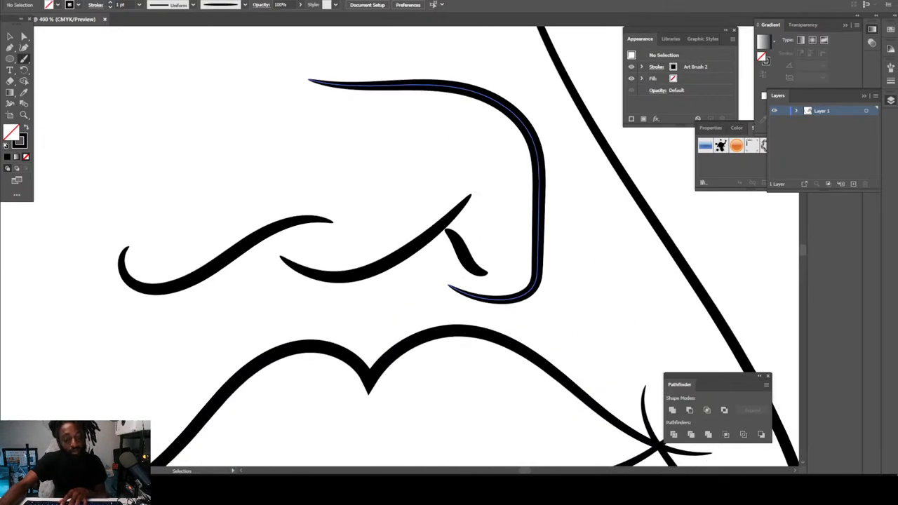
Step: Paint a short curved crease just below the lower lip
key("ctrl+minus")
key("ctrl+minus")
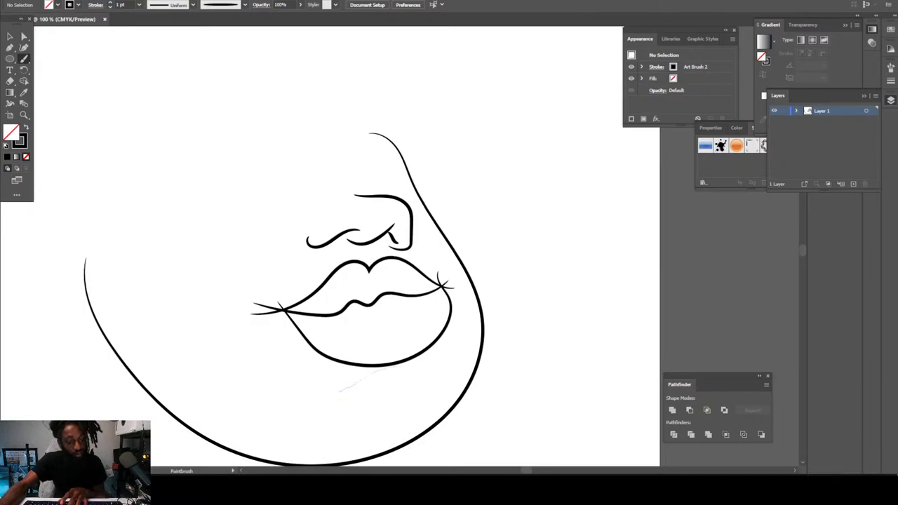
key("ctrl+minus")
key("ctrl+plus")
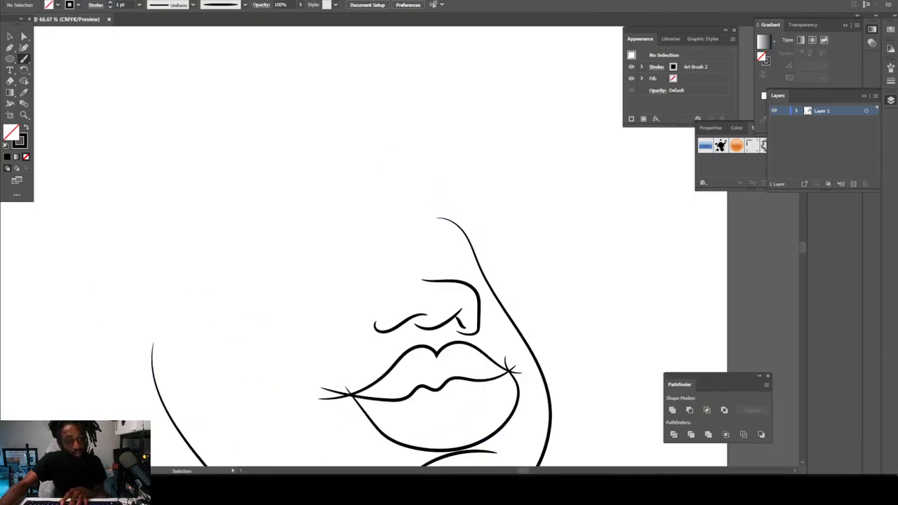
Step: Paint an arched upper eyelid for each eye, one above the nose's right contour and one on the left side of the face
key("ctrl+plus")
scroll(416, 247, "down", 3)
scroll(417, 247, "right", 1)
key("ctrl+plus")
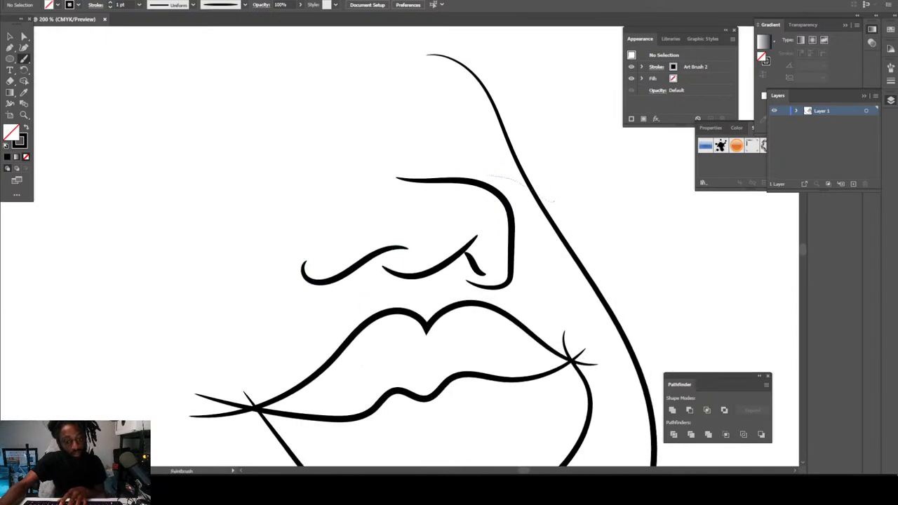
left_click_drag(553, 201, 555, 202)
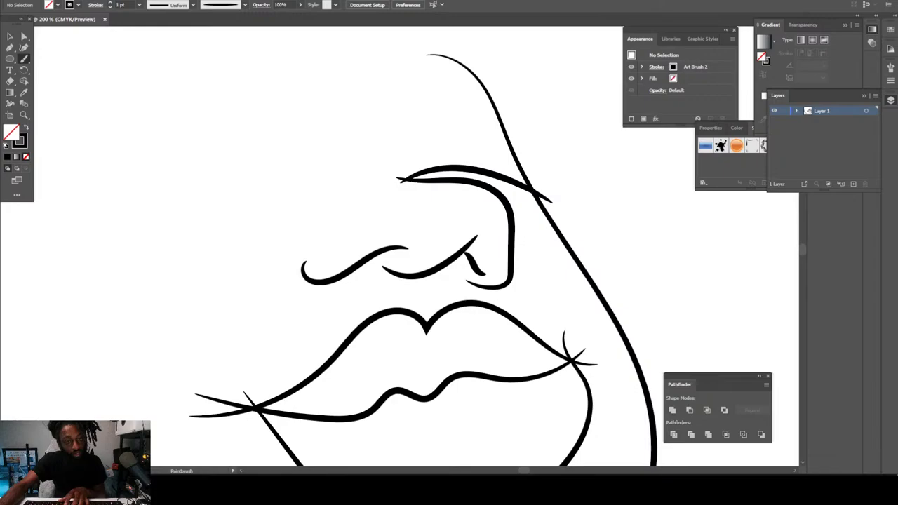
key("ctrl+minus")
key("ctrl+minus")
key("ctrl+plus")
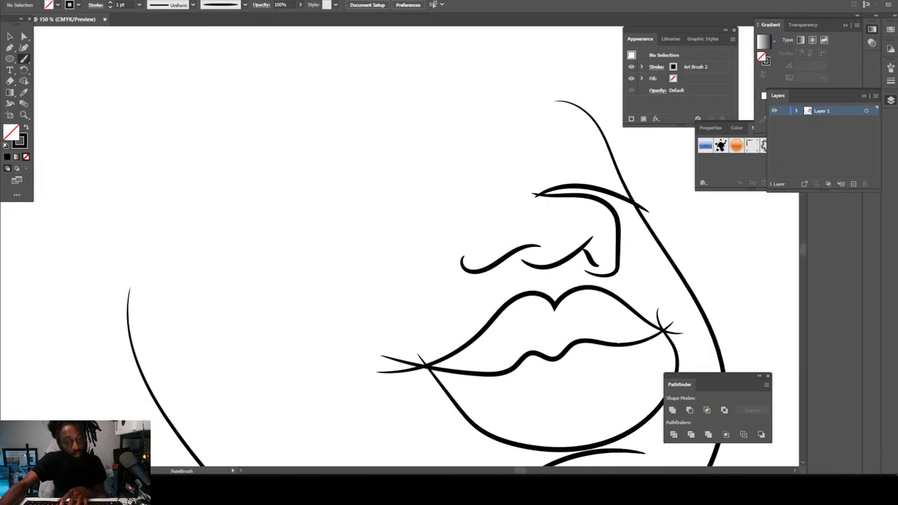
mouse_move(396, 178)
left_mouse_down()
mouse_move(335, 191)
mouse_move(319, 206)
left_mouse_up()
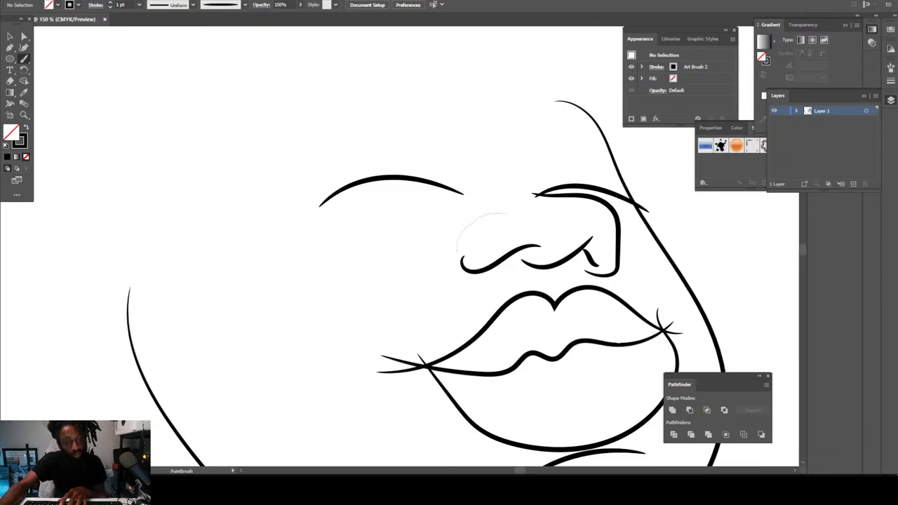
Step: Paint a short curved stroke for the left wing of the nose
left_click_drag(491, 217, 457, 251)
key("ctrl+minus")
key("ctrl+minus")
key("ctrl+plus")
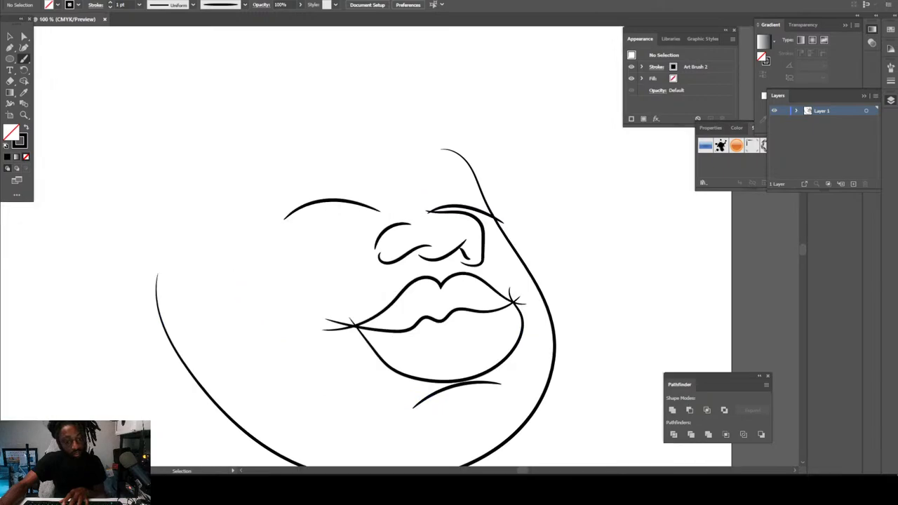
Step: Paint the left eye's lower lid sweeping up into the inner brow curve, and a short lower-lid stroke for the right eye
key("ctrl+plus")
key("ctrl+plus")
scroll(421, 246, "up", 1)
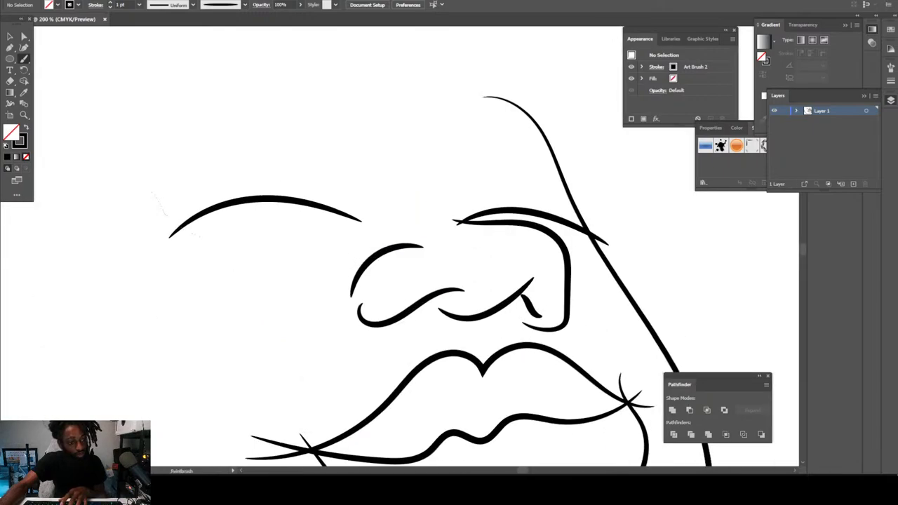
left_click_drag(197, 235, 273, 256)
left_click_drag(355, 211, 349, 172)
left_click_drag(317, 141, 304, 135)
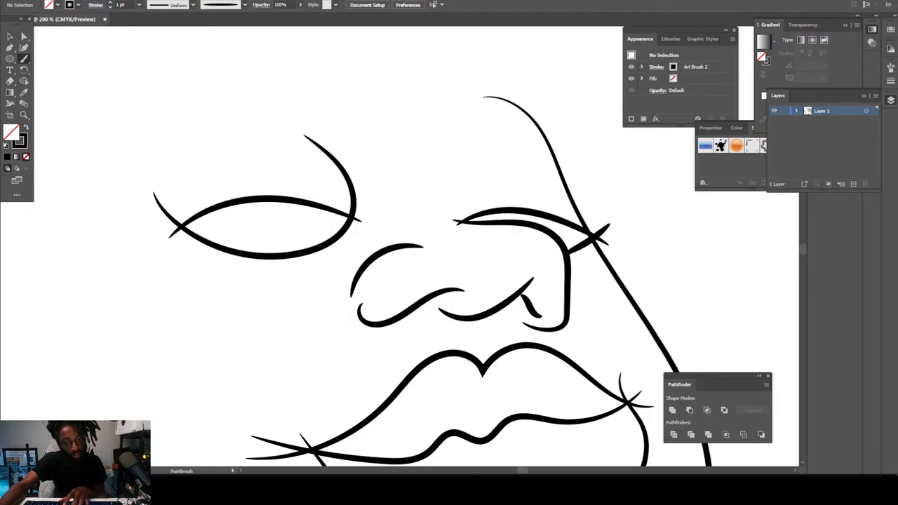
Step: Paint a short curved stroke above the inner corner of the right eye
key("ctrl+minus")
key("ctrl+minus")
key("ctrl+minus")
key("ctrl+minus")
key("ctrl+plus")
key("ctrl+plus")
key("ctrl+plus")
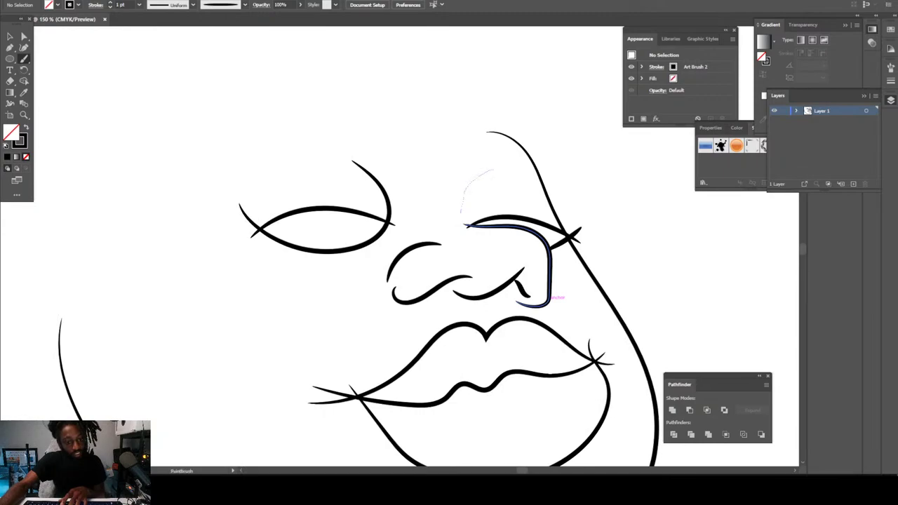
Step: Try to paint an ear outline around the left end of the jawline, and undo the stroke
key("ctrl+minus")
key("ctrl+minus")
key("ctrl+1")
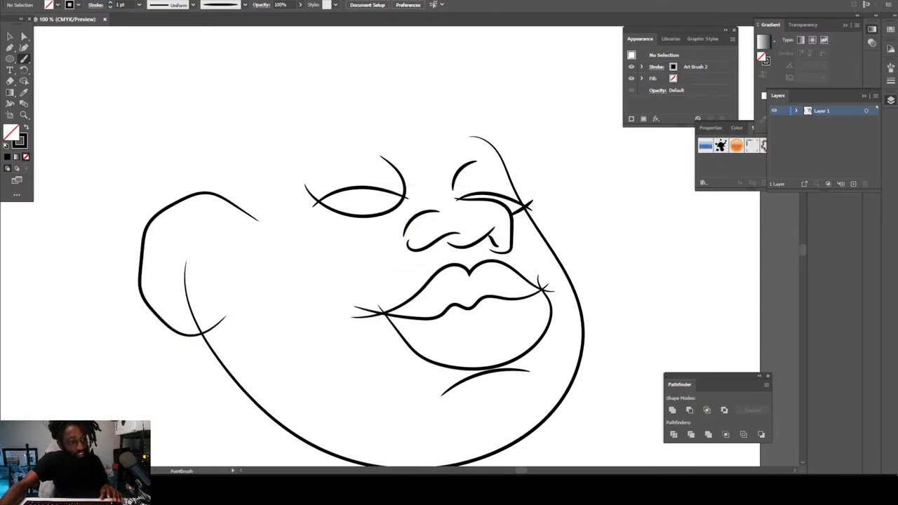
key("ctrl+z")
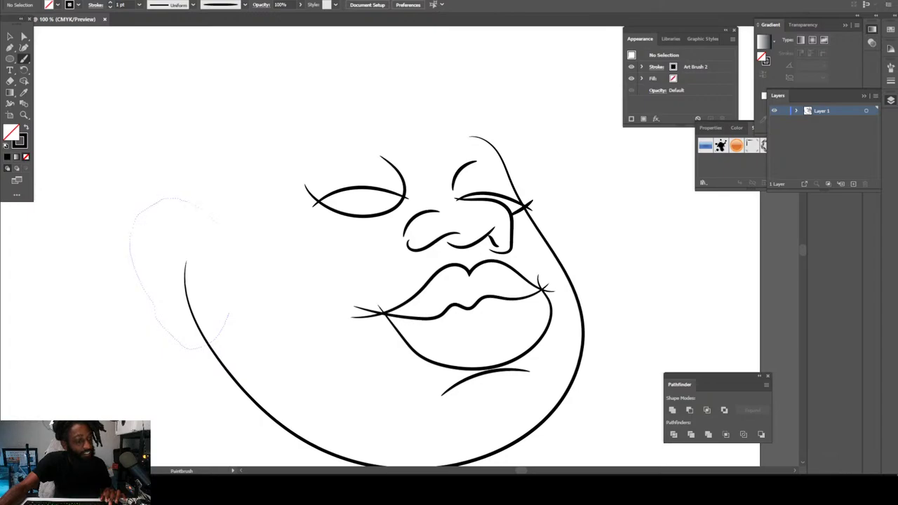
Step: Paint a rounded ear at the left end of the jawline and a curved forehead line from the ear across the face
left_click_drag(220, 230, 228, 314)
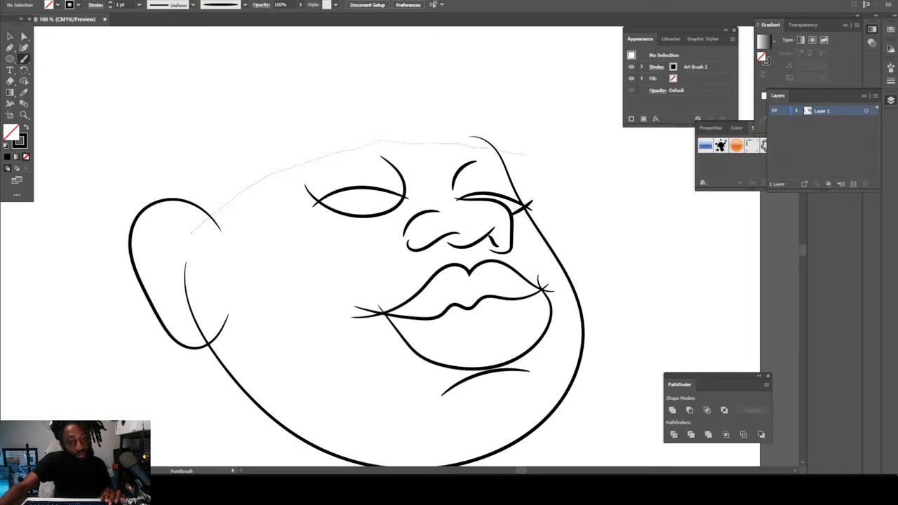
left_click_drag(531, 155, 531, 155)
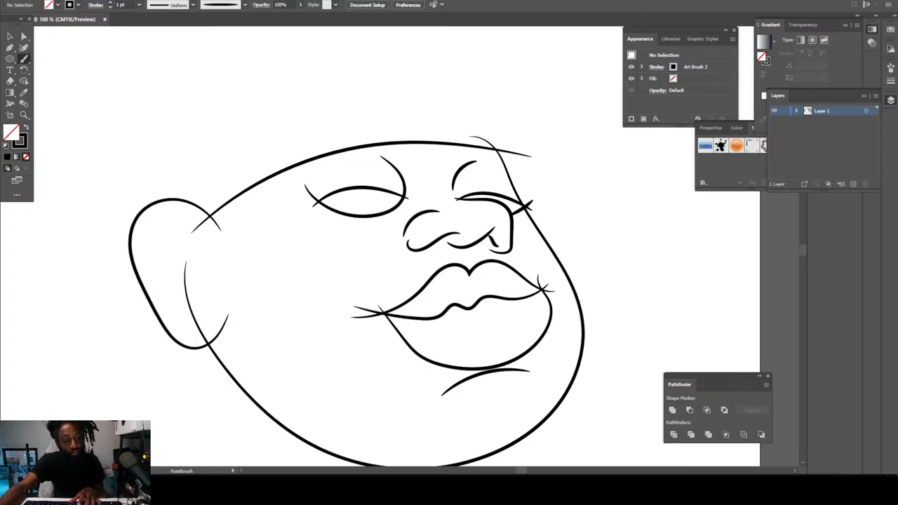
key("ctrl+minus")
key("ctrl+minus")
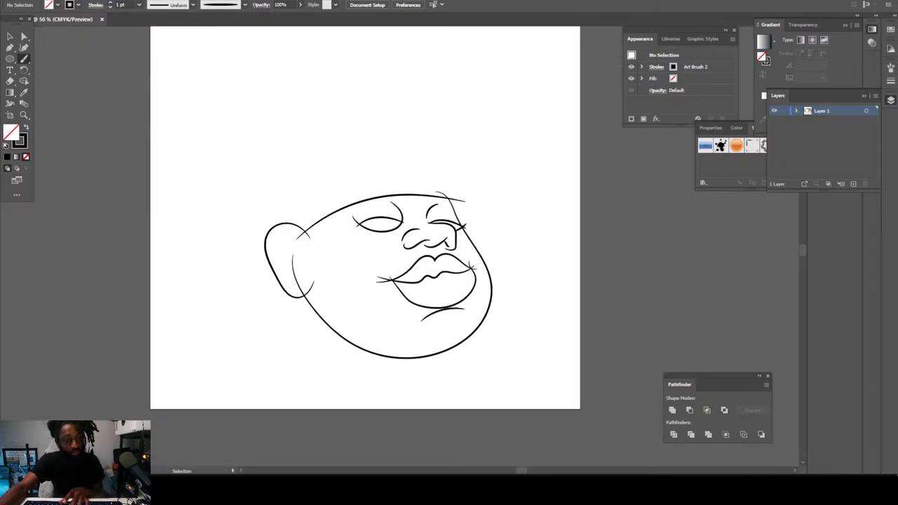
Step: Paint a curved iris stroke in each eye and a short crease under the left eye
key("ctrl+plus")
key("ctrl+plus")
key("ctrl+equal")
key("ctrl+equal")
key("ctrl+equal")
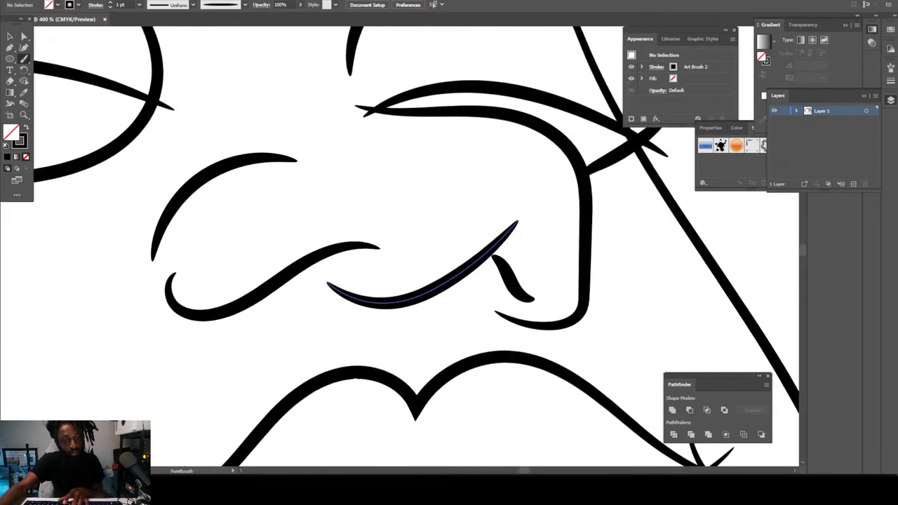
scroll(448, 281, "up", 3)
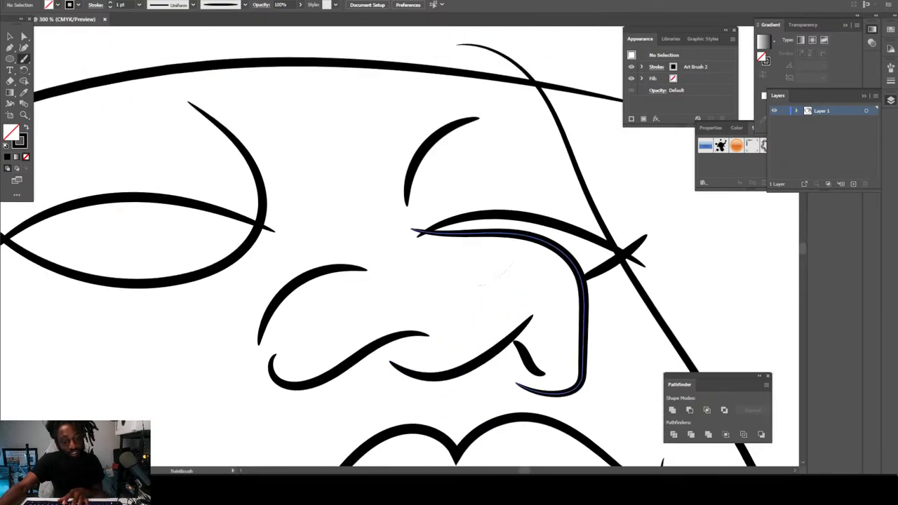
left_click_drag(529, 192, 479, 285)
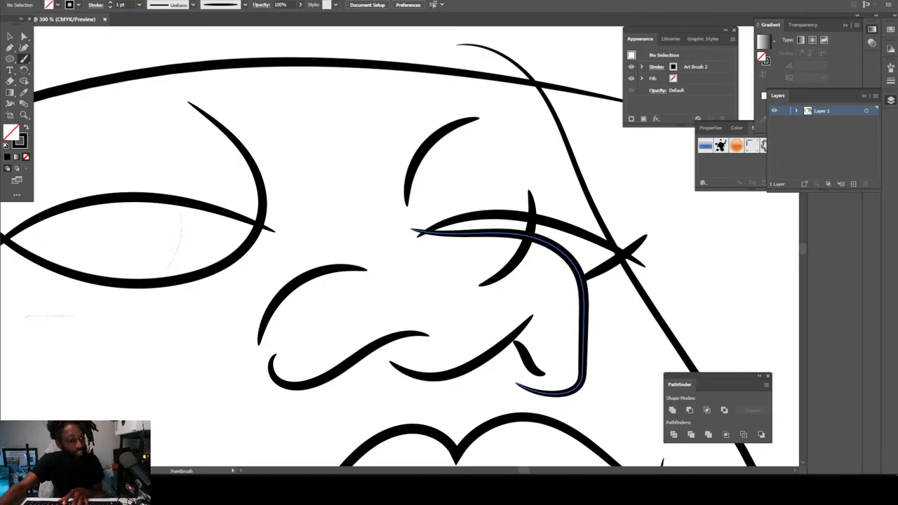
key("ctrl+minus")
key("ctrl+minus")
key("ctrl+minus")
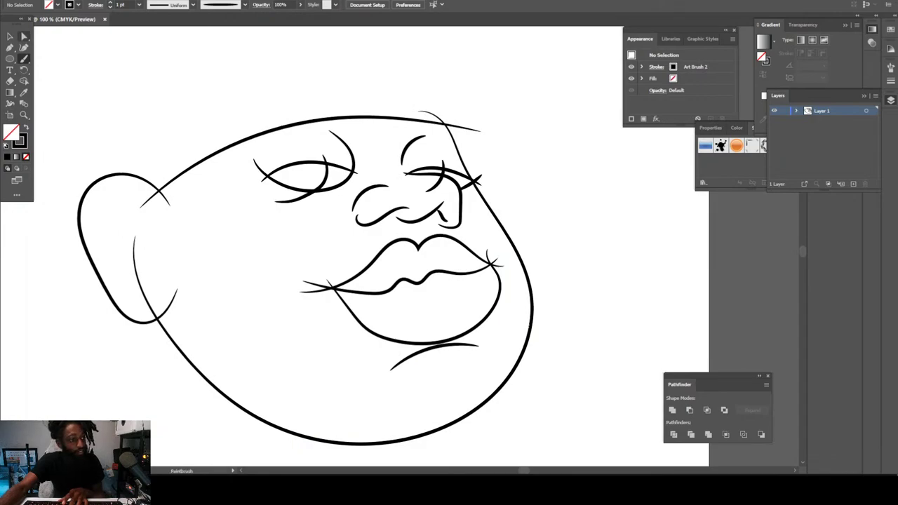
Step: Expand the appearance of all the face strokes and split them at their overlaps with the Pathfinder Divide operation
key("v")
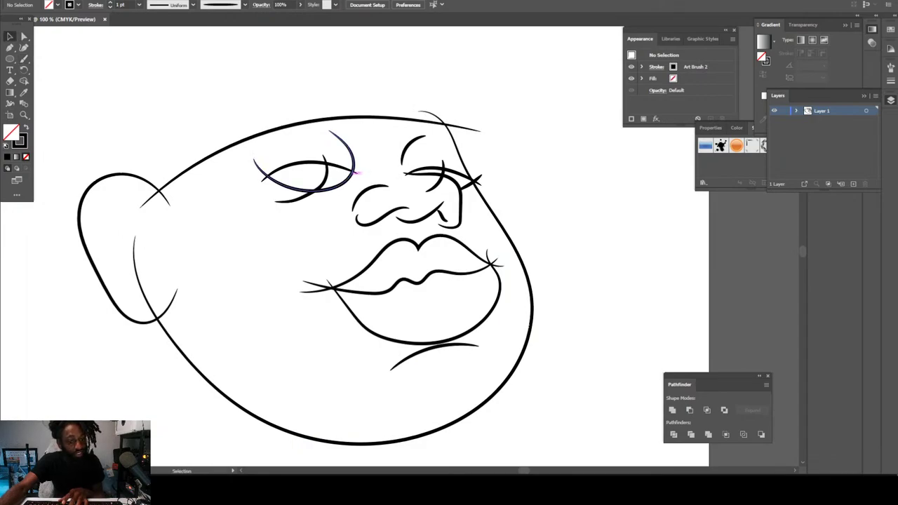
left_click_drag(98, 85, 690, 441)
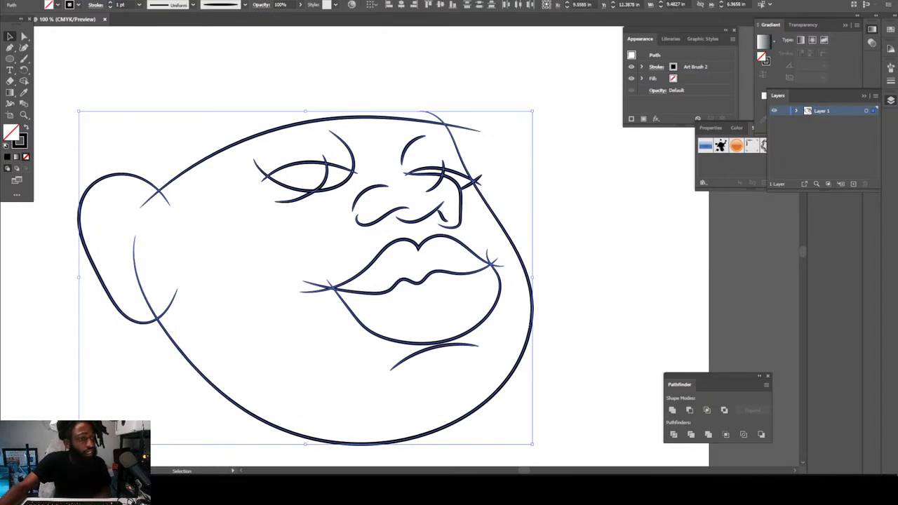
left_click(82, 1)
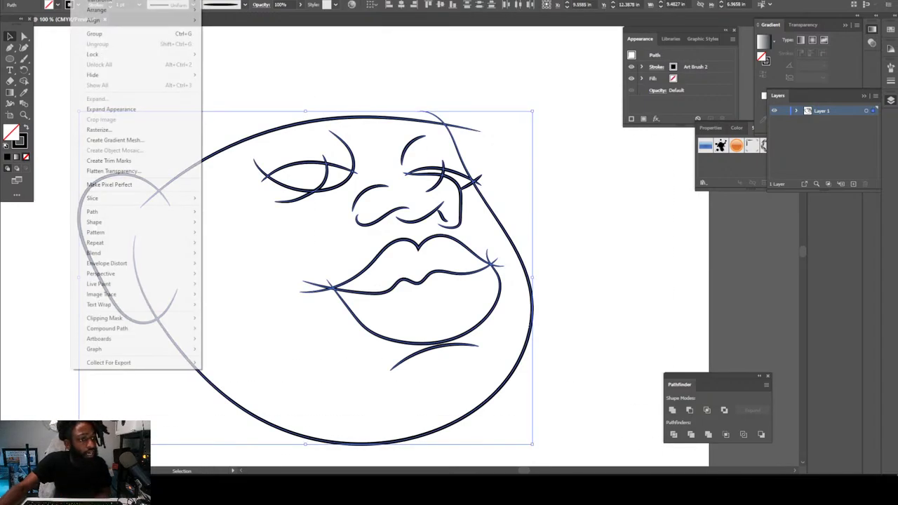
key("Return")
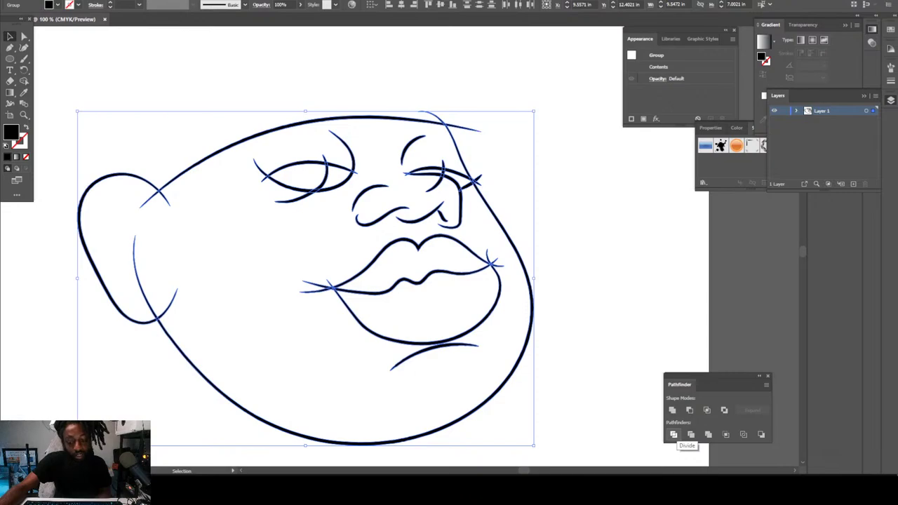
left_click(673, 435)
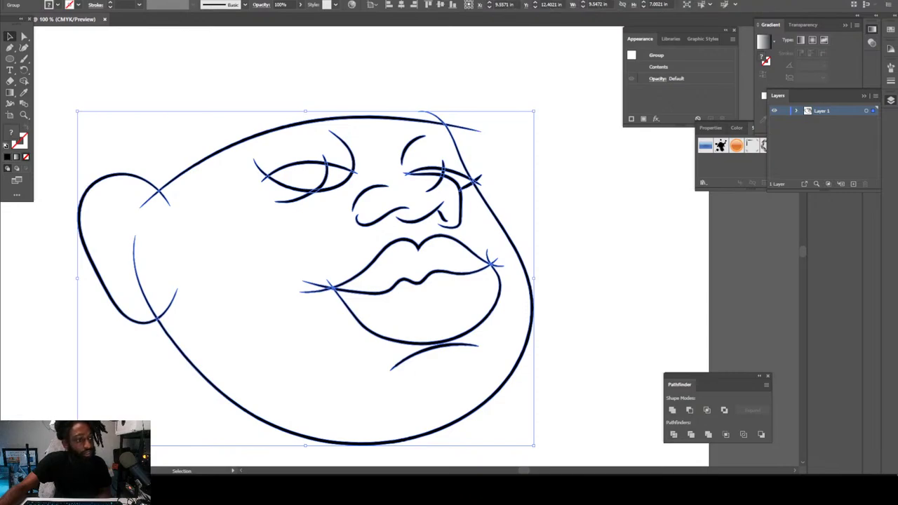
Step: Delete the iris stroke's ends outside the right eye and the overhanging tip at that eye's inner corner
left_click(24, 36)
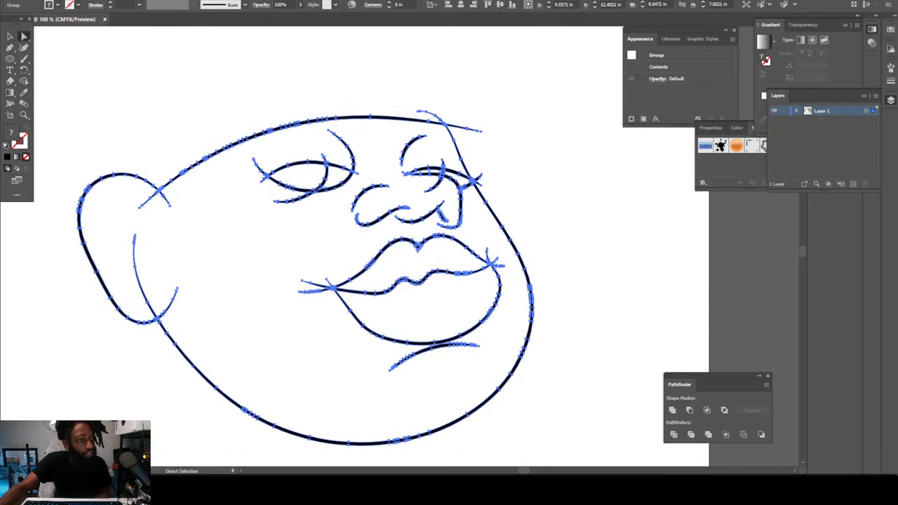
key("ctrl+shift+a")
scroll(305, 287, "up", 3)
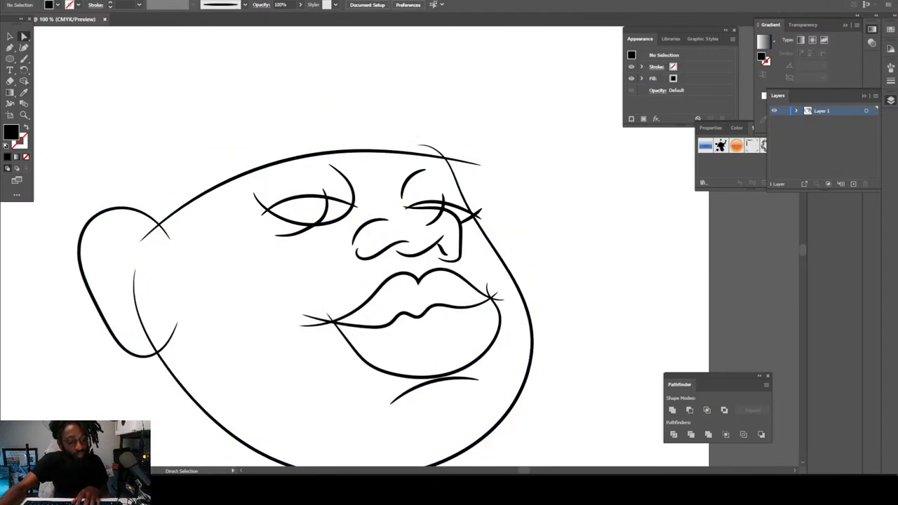
key("ctrl+equal")
key("ctrl+equal")
key("ctrl+equal")
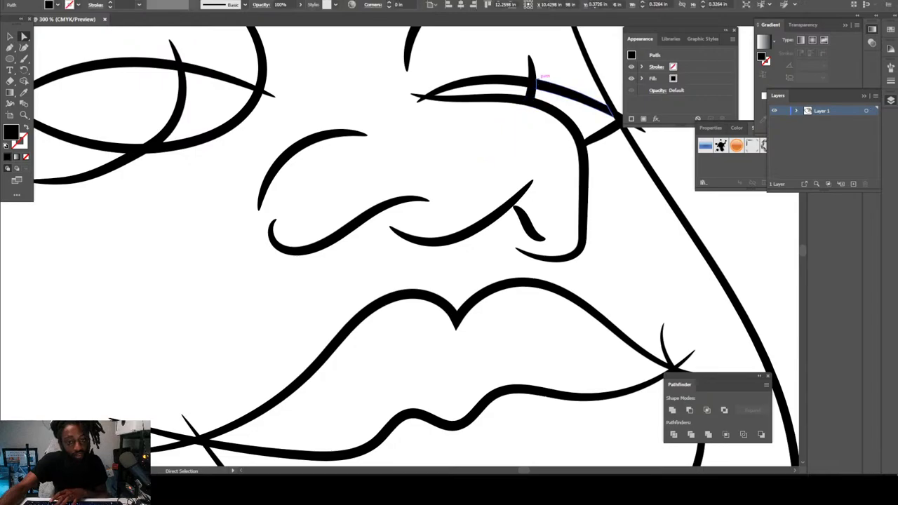
scroll(535, 66, "down", 1)
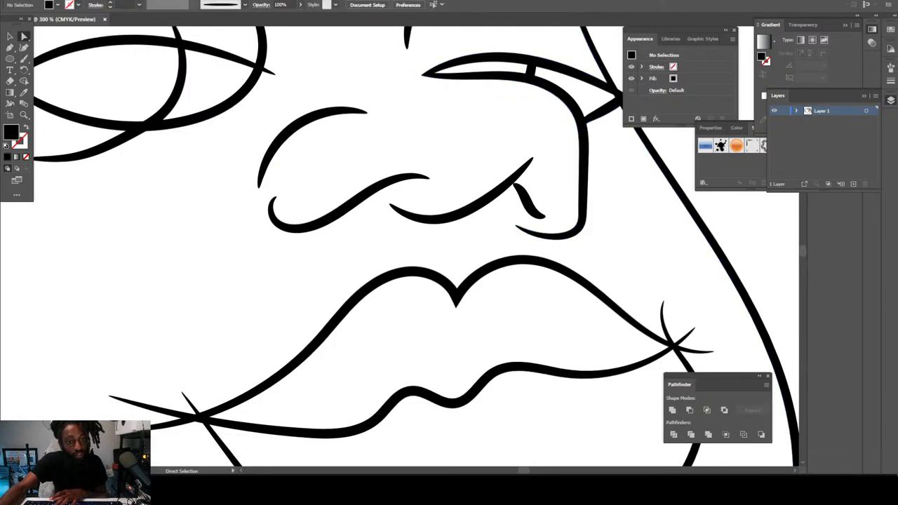
Step: Delete the overhanging stroke ends that extend past both corners of the lips
scroll(417, 72, "down", 2)
left_click_drag(657, 244, 713, 284)
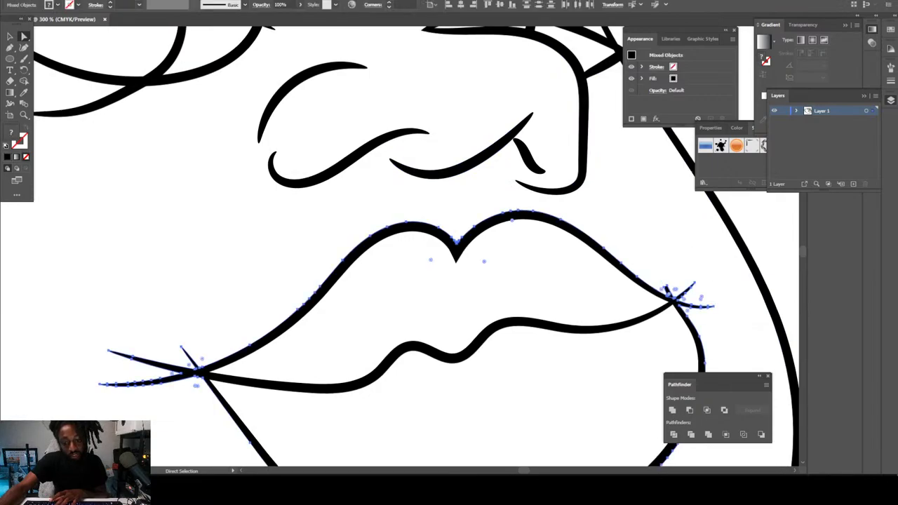
key("Delete")
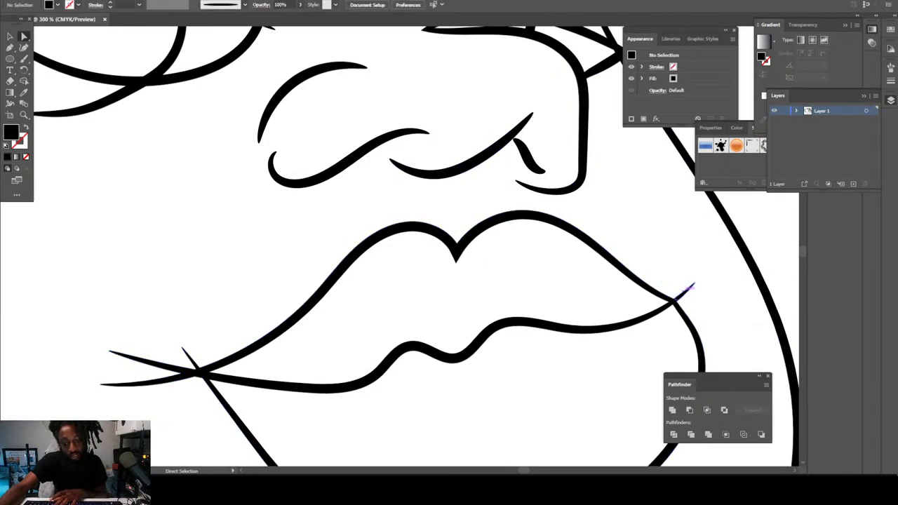
left_click(684, 291)
key("Delete")
mouse_move(68, 410)
left_mouse_down()
mouse_move(146, 310)
mouse_move(184, 303)
left_mouse_up()
key("Delete")
scroll(400, 246, "down", 1)
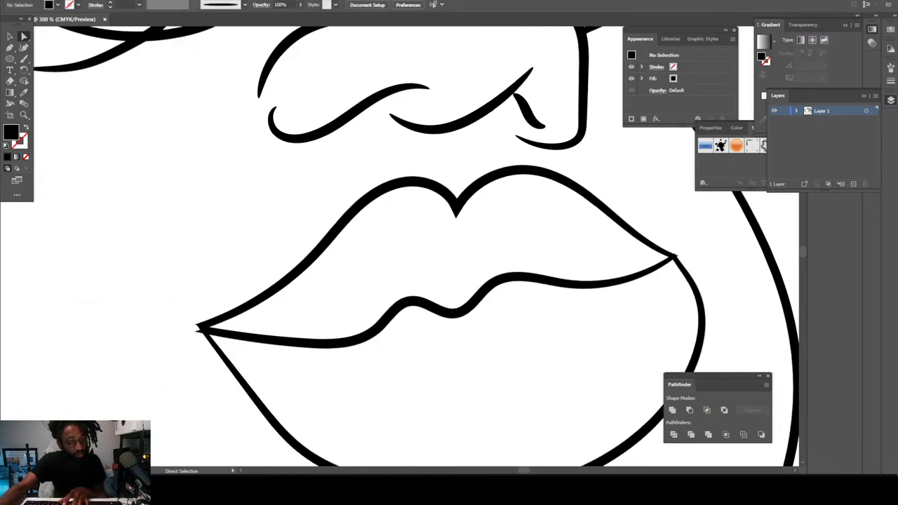
Step: Delete the two small leftover spikes at the left corner of the mouth
key("ctrl+minus")
key("ctrl+minus")
key("ctrl+minus")
scroll(399, 246, "left", 1)
key("ctrl+equal")
key("ctrl+equal")
key("ctrl+equal")
key("ctrl+equal")
scroll(282, 281, "up", 1)
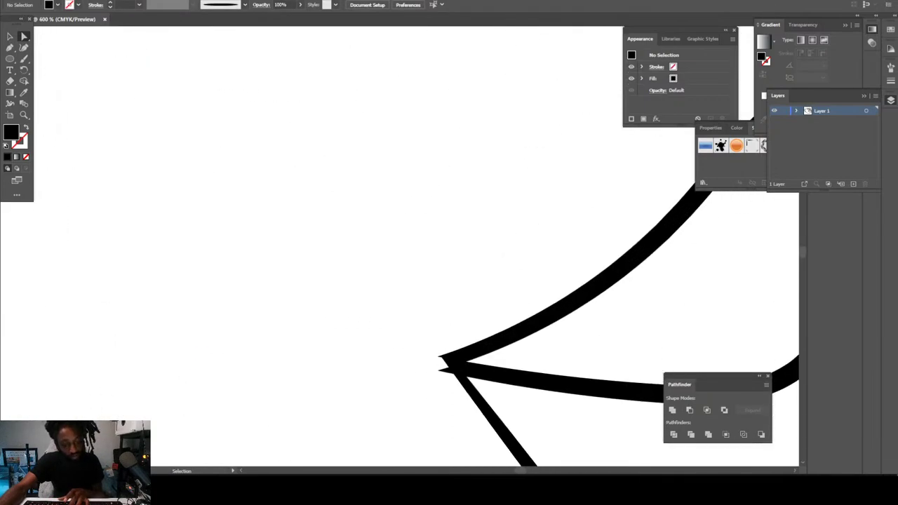
scroll(449, 280, "down", 1)
scroll(456, 274, "up", 4)
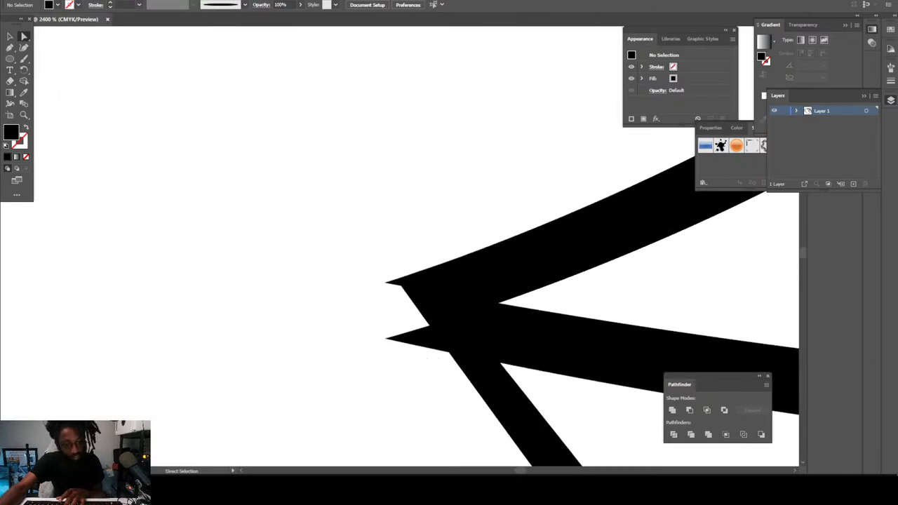
left_click(394, 283)
key("Delete")
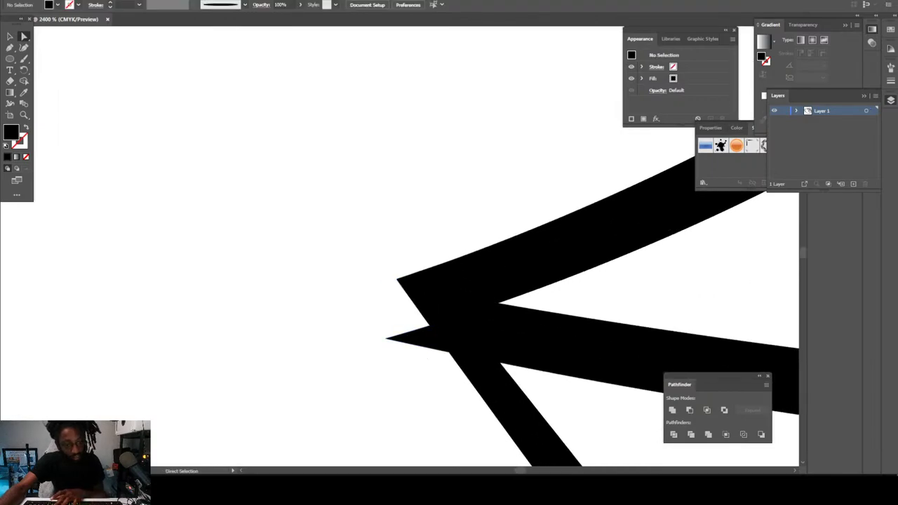
left_click(413, 339)
key("Delete")
Step: Delete the two small leftover spikes at the right corner of the mouth
key("ctrl+minus")
key("ctrl+minus")
key("ctrl+minus")
key("ctrl+minus")
key("ctrl+minus")
key("ctrl+minus")
key("ctrl+minus")
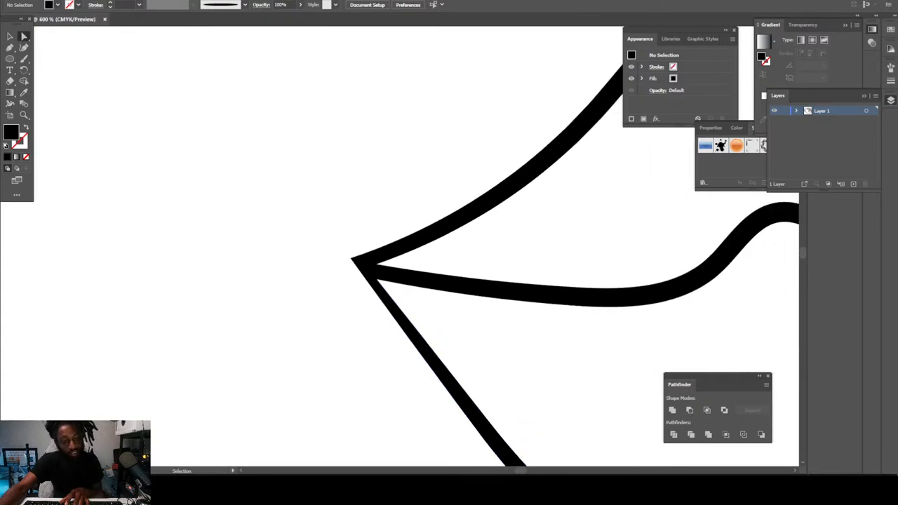
key("ctrl+plus")
scroll(400, 245, "right", 5)
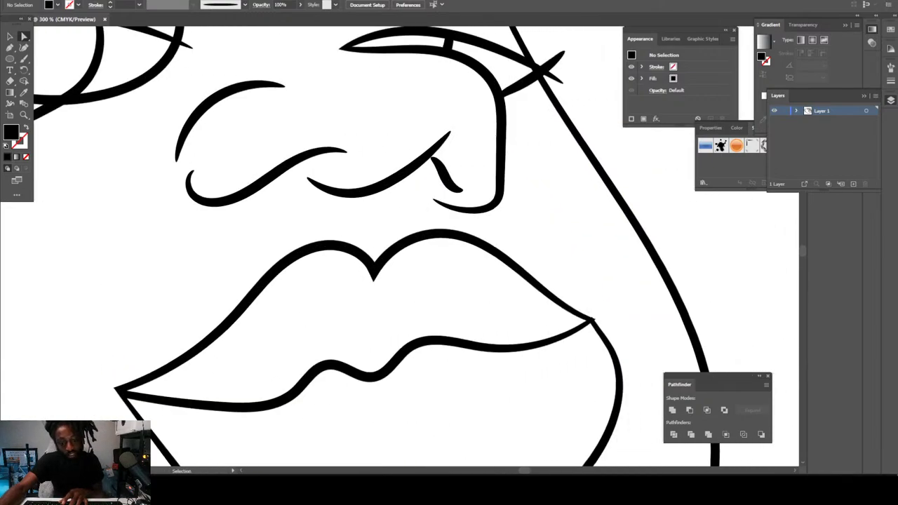
scroll(400, 245, "down", 4)
key("ctrl+plus")
key("ctrl+plus")
scroll(400, 246, "right", 4)
key("ctrl+plus")
key("ctrl+plus")
scroll(400, 246, "right", 4)
scroll(399, 245, "right", 2)
scroll(400, 246, "up", 5)
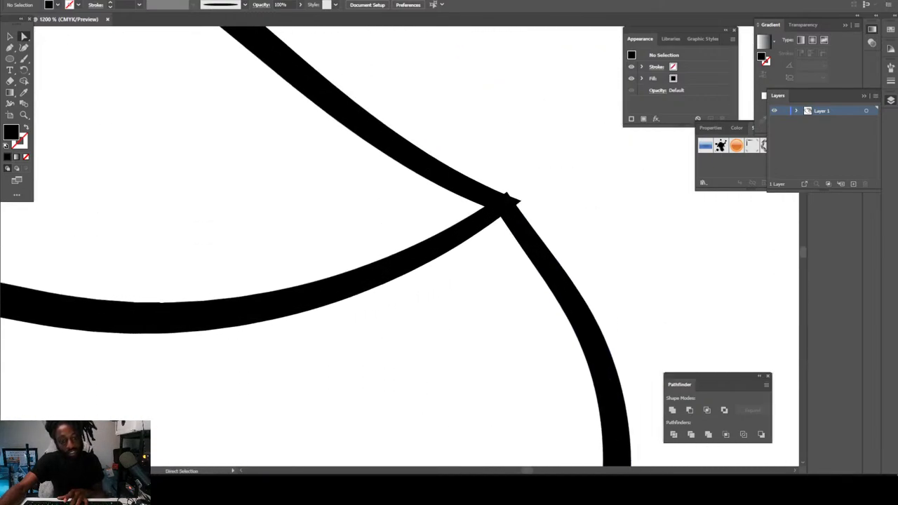
key("ctrl+plus")
key("ctrl+plus")
scroll(400, 245, "right", 3)
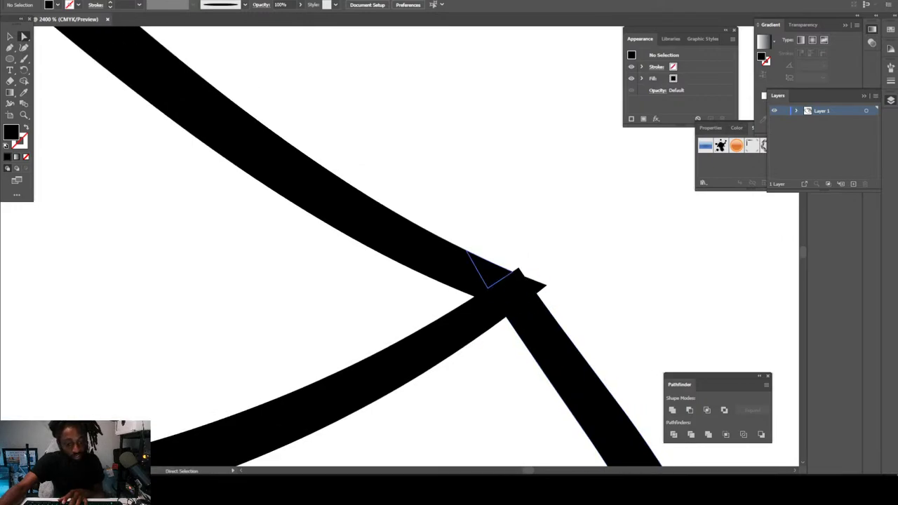
left_click(519, 270)
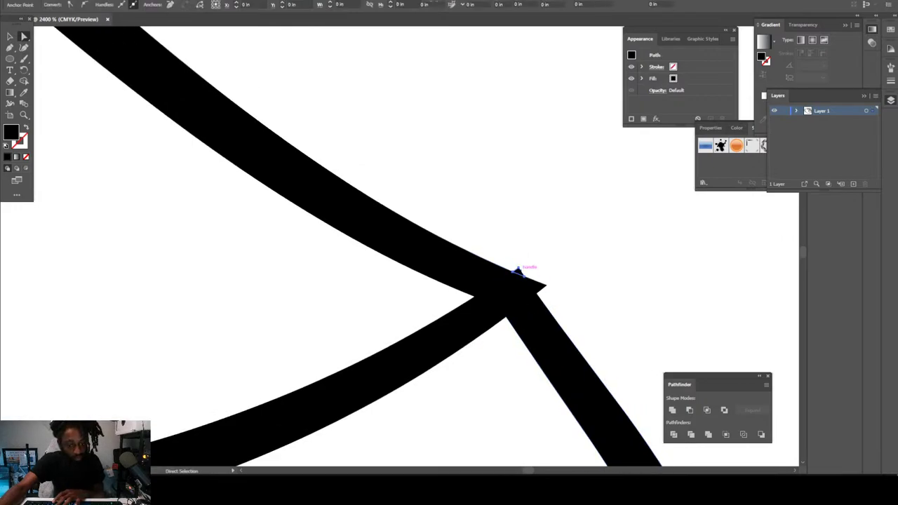
key("Delete")
left_click(539, 285)
key("Delete")
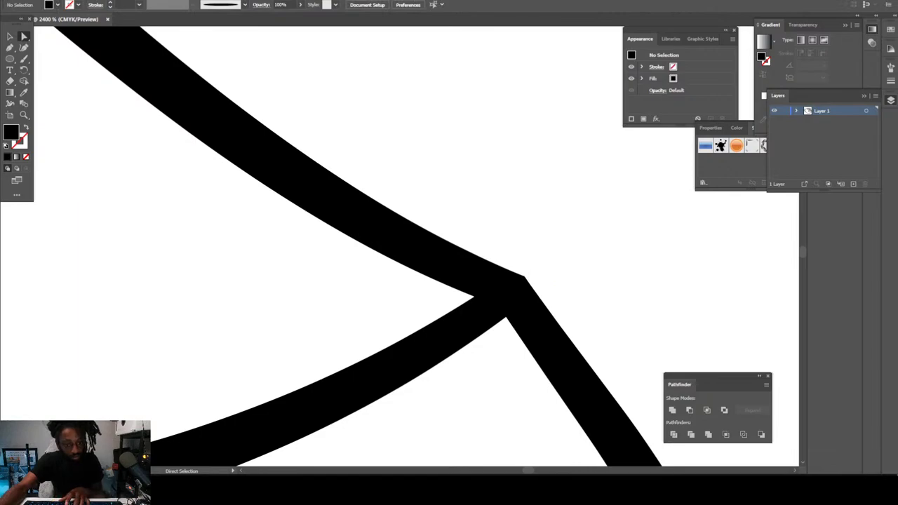
Step: Delete the overhanging tip at the left eye's inner corner and the stroke tail hanging below its lower lid
key("ctrl+minus")
key("ctrl+minus")
key("ctrl+minus")
key("ctrl+minus")
key("ctrl+minus")
key("ctrl+minus")
key("ctrl+minus")
scroll(400, 246, "left", 1)
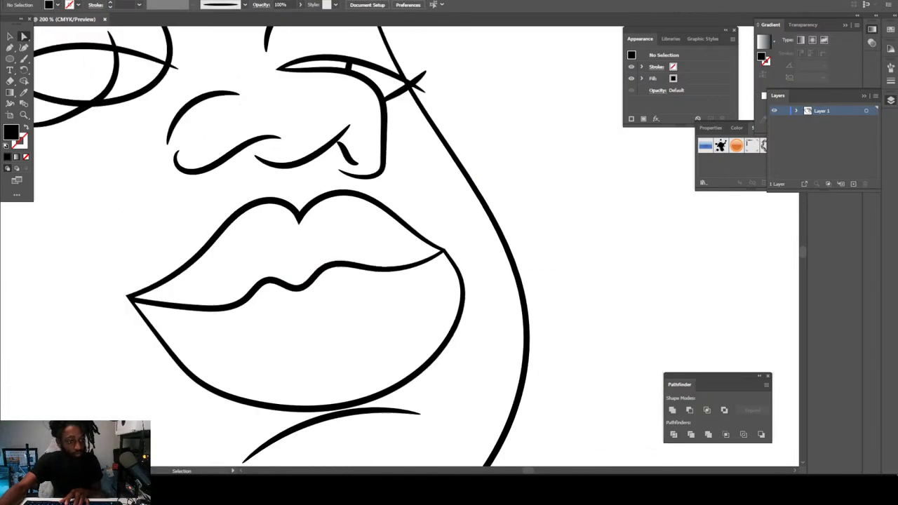
key("ctrl+minus")
scroll(400, 245, "left", 2)
scroll(400, 246, "up", 3)
key("ctrl+equal")
key("ctrl+equal")
scroll(399, 246, "left", 3)
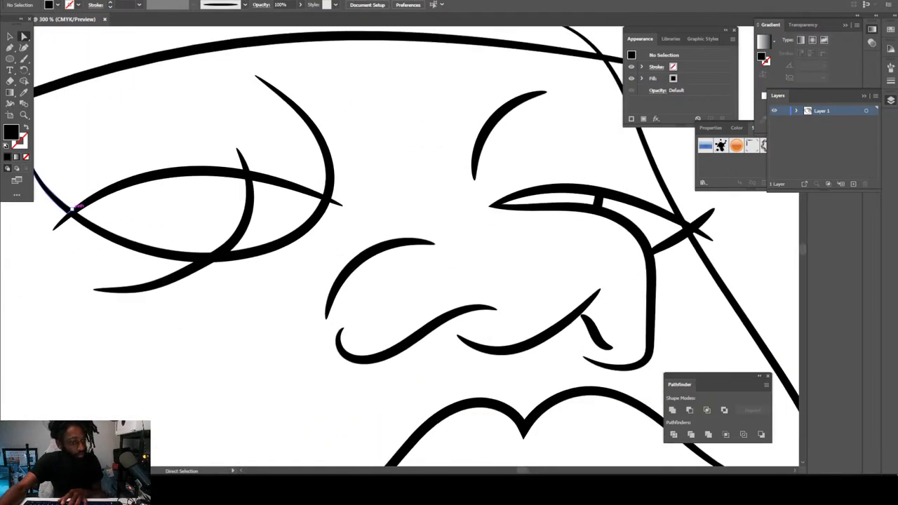
left_click(329, 199)
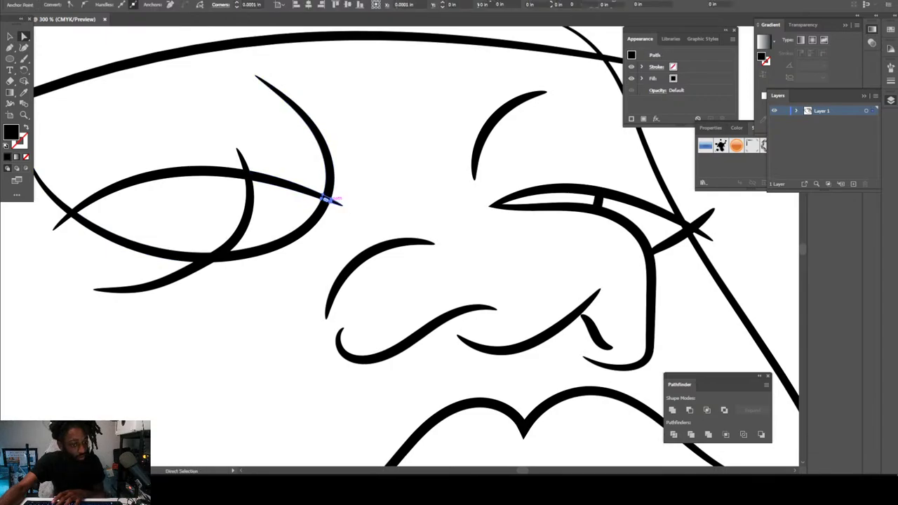
key("ctrl+shift+a")
left_click(324, 199)
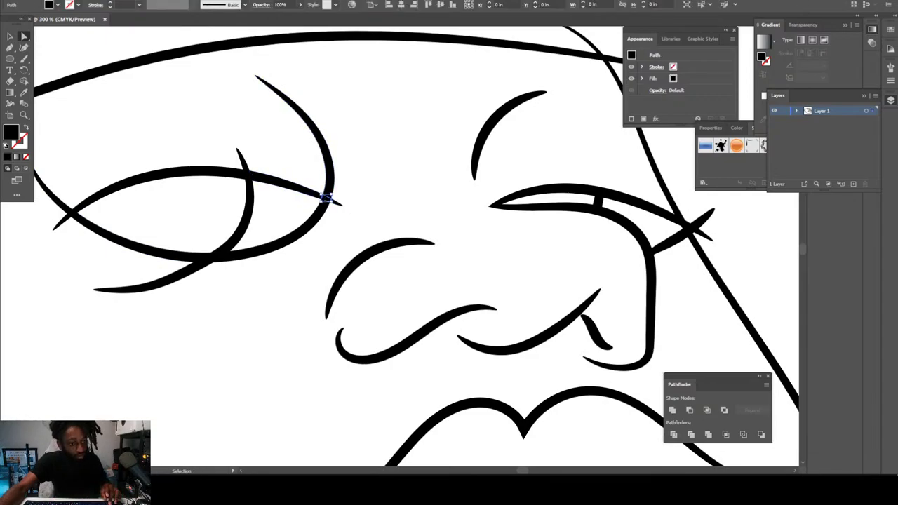
key("ctrl+shift+a")
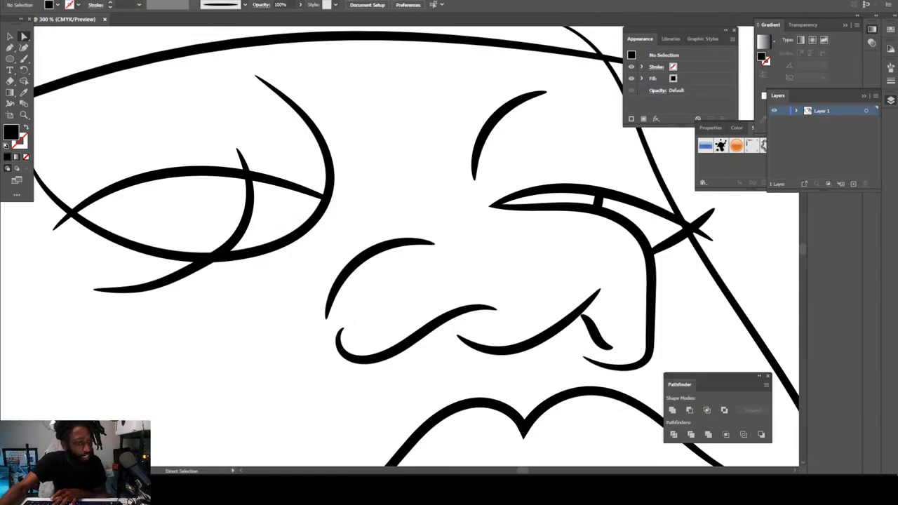
left_click(201, 263)
key("Delete")
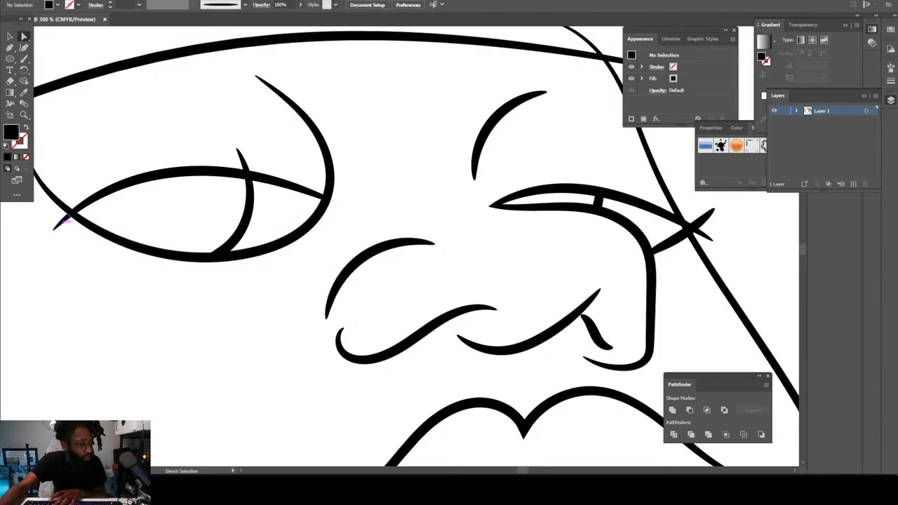
Step: Delete the overhanging tip at the left eye's outer corner and the iris tip above its upper lid
left_click(61, 221)
key("Delete")
left_click(242, 156)
key("Delete")
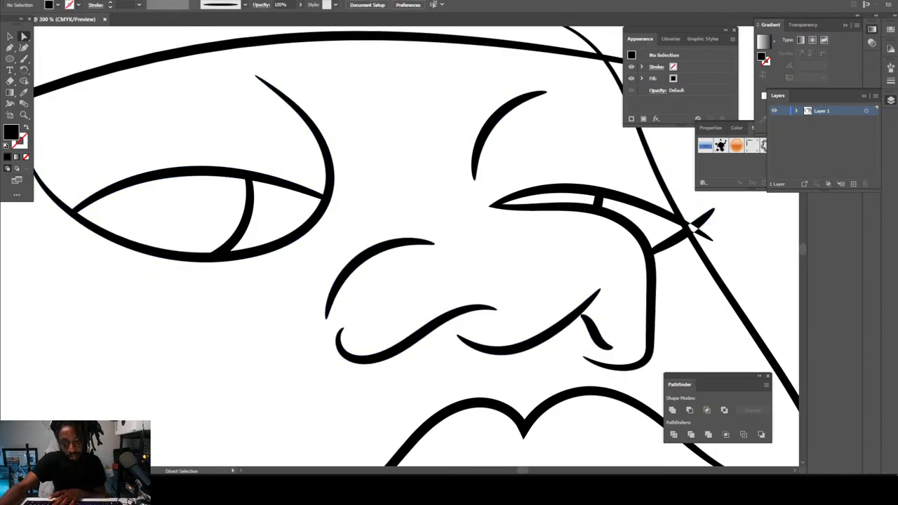
Step: Delete the two lid stroke tips that extend past the face outline at the right eye's outer corner
left_click(703, 219)
key("Delete")
left_click(702, 233)
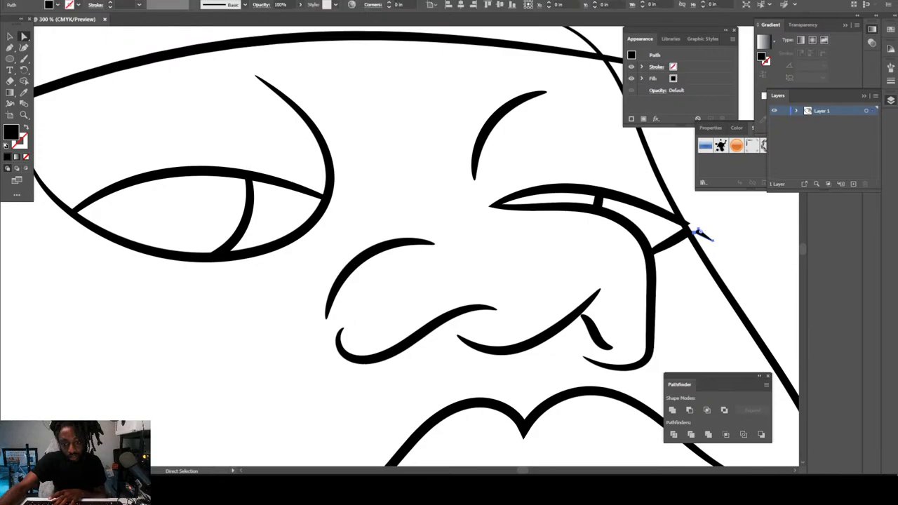
key("Delete")
Step: Delete the end of the face outline stroke that sticks out above the forehead line
key("ctrl+minus")
key("ctrl+minus")
key("ctrl+minus")
key("ctrl+minus")
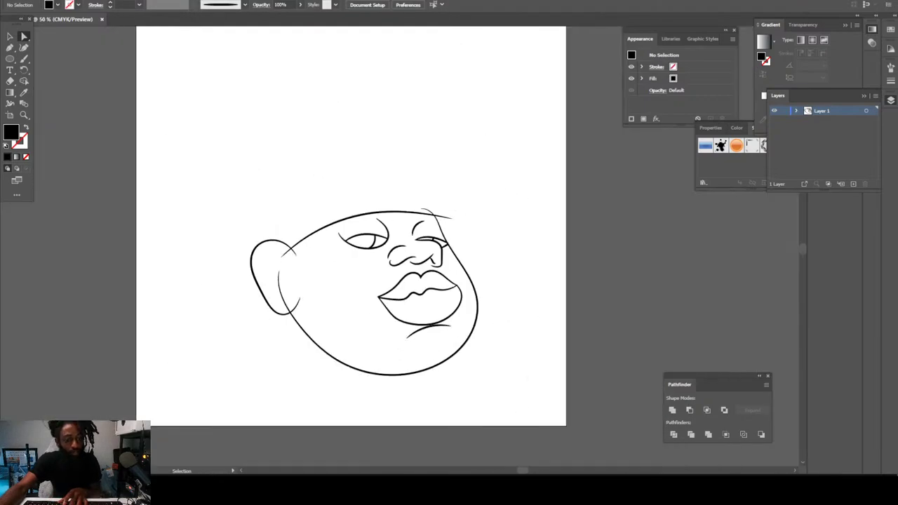
key("ctrl+plus")
key("ctrl+plus")
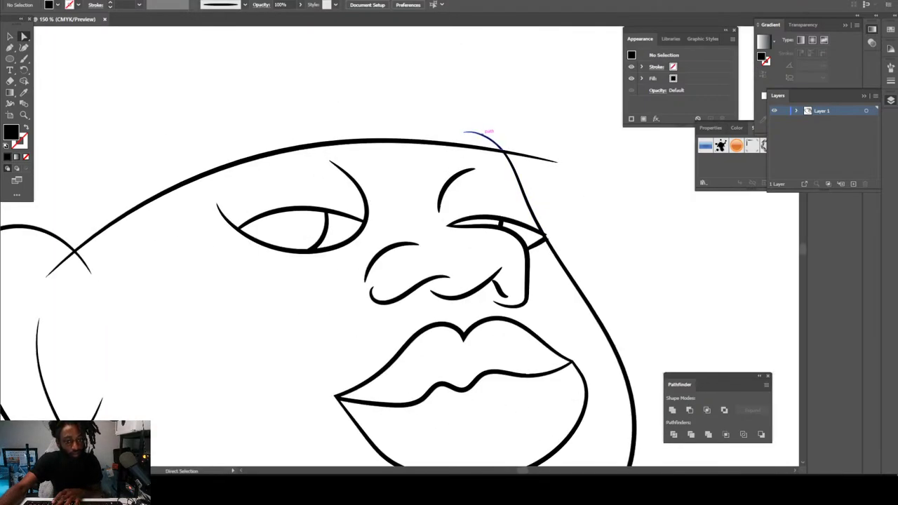
left_click(484, 135)
key("Delete")
Step: Delete the ends of the jawline and the forehead line that run inside the ear
key("ctrl+minus")
key("ctrl+minus")
key("ctrl+minus")
scroll(400, 245, "left", 5)
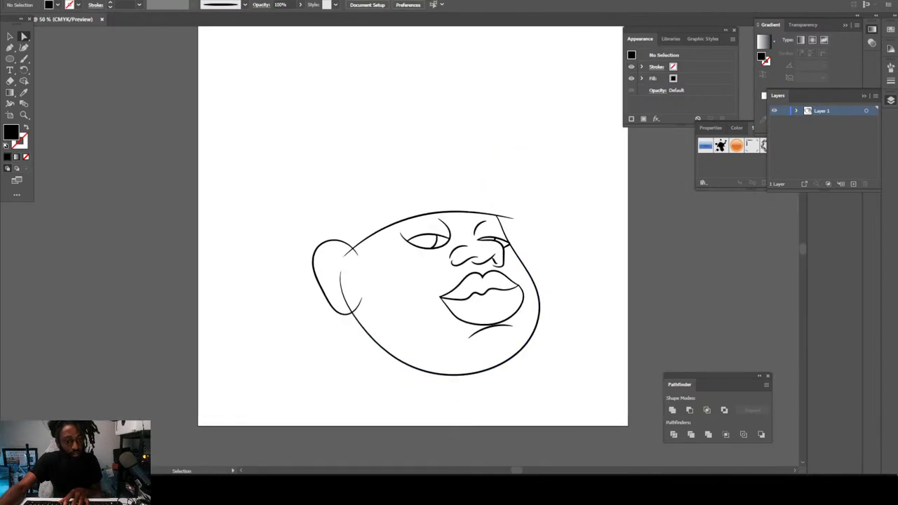
scroll(400, 246, "down", 3)
key("ctrl+plus")
key("ctrl+plus")
key("ctrl+plus")
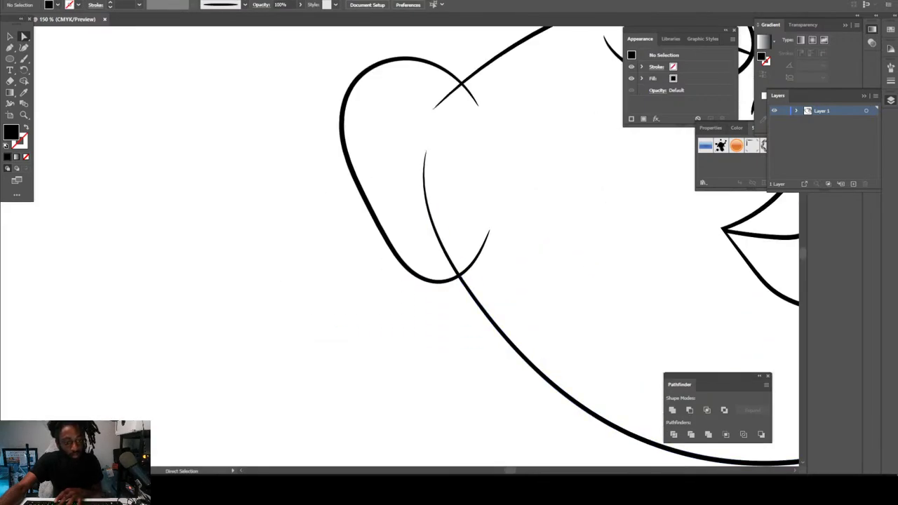
left_click(425, 179)
key("Delete")
left_click(442, 101)
key("Delete")
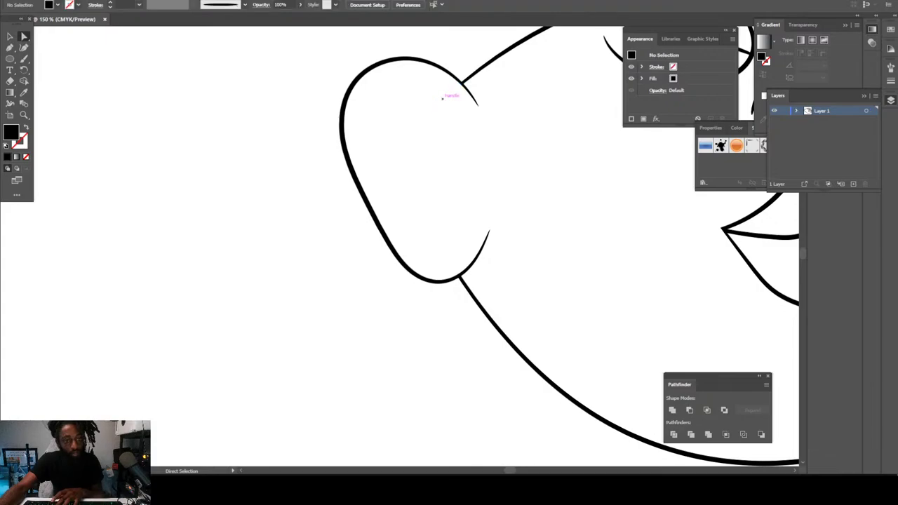
key("ctrl+minus")
key("ctrl+minus")
key("ctrl+minus")
key("ctrl+plus")
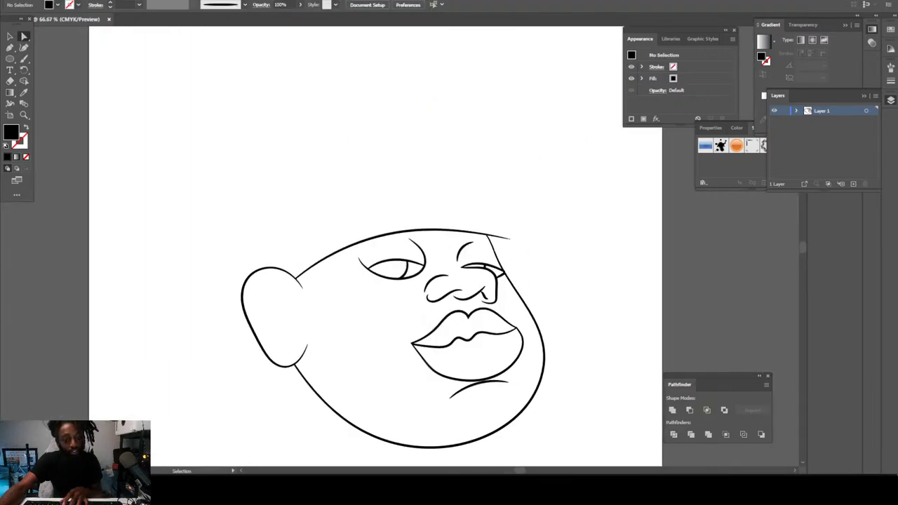
Step: Examine the trimmed line ends around the eyes, nose, ear and face outline, both up close and as a whole
key("ctrl+plus")
key("ctrl+plus")
key("ctrl+plus")
key("ctrl+plus")
key("a")
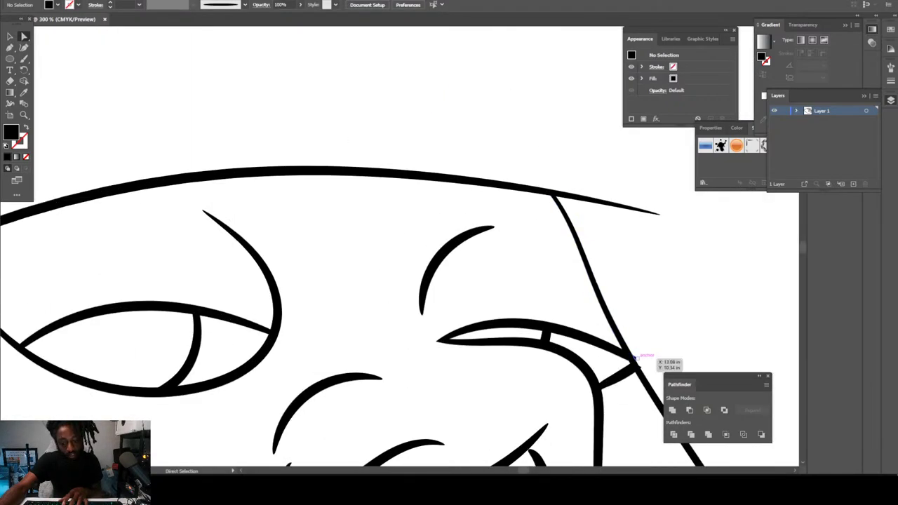
key("ctrl+minus")
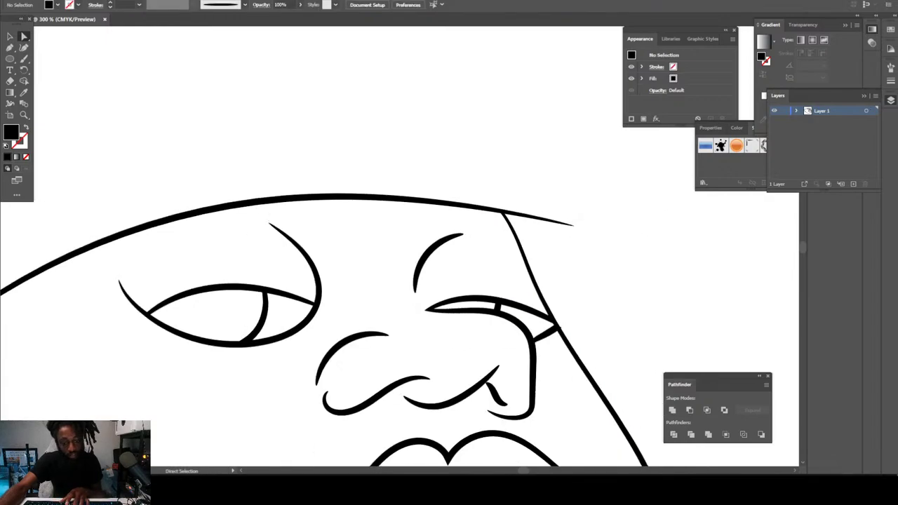
key("ctrl+minus")
key("ctrl+minus")
key("ctrl+minus")
scroll(400, 245, "left", 1)
scroll(400, 246, "down", 1)
key("ctrl+plus")
key("ctrl+plus")
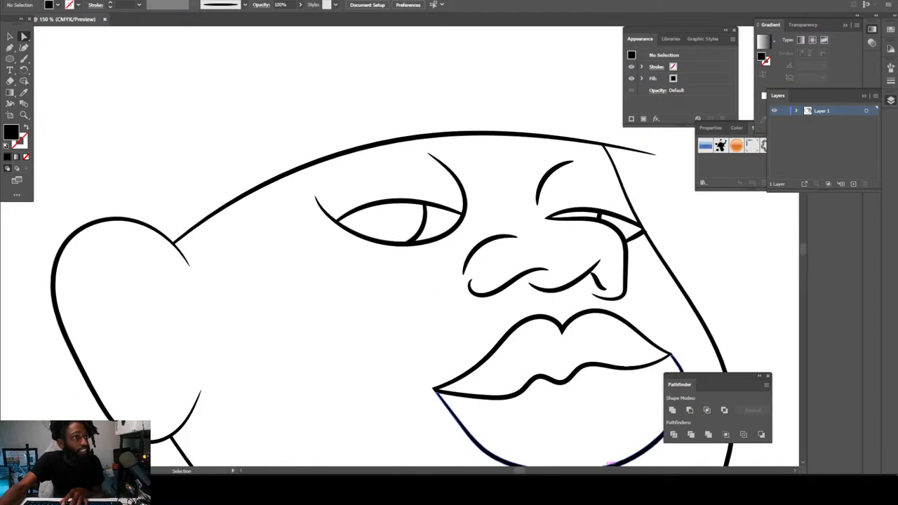
key("a")
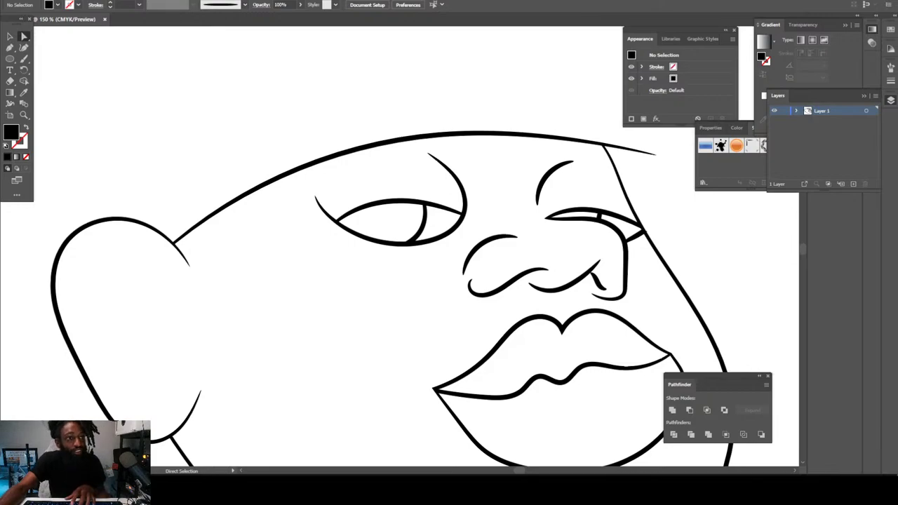
key("ctrl+minus")
key("ctrl+minus")
scroll(400, 246, "right", 1)
scroll(400, 246, "down", 1)
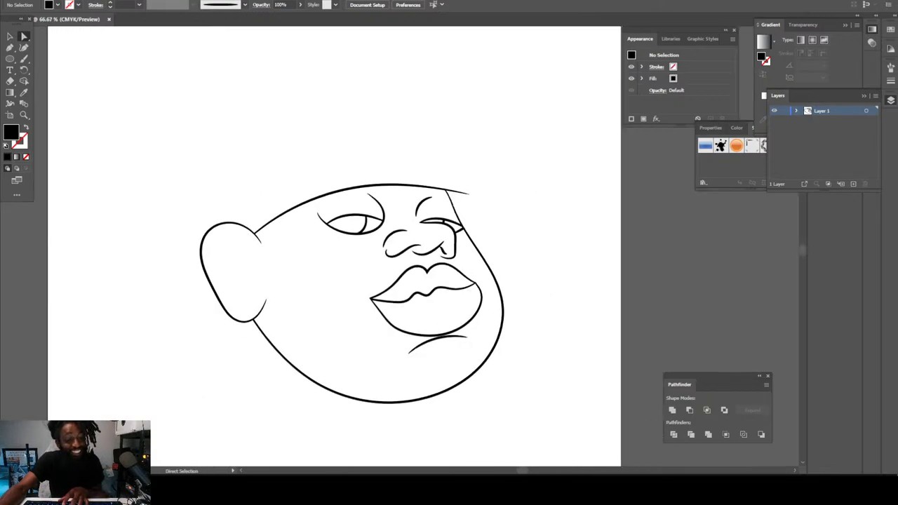
key("ctrl+plus")
scroll(400, 246, "up", 3)
scroll(400, 246, "left", 1)
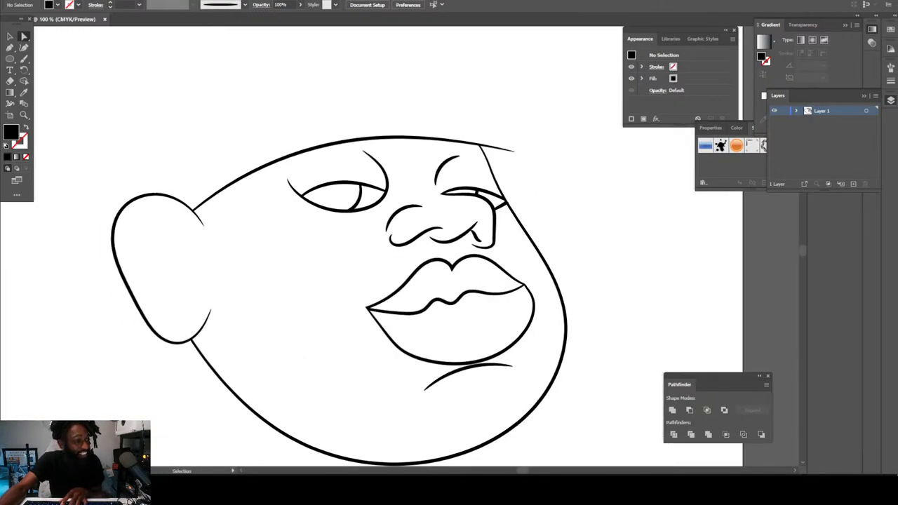
Step: With the Paintbrush, draw a small C-shaped stroke at the ear opening and a long curved inner fold arching above it
left_click(24, 59)
key("ctrl+minus")
key("ctrl+minus")
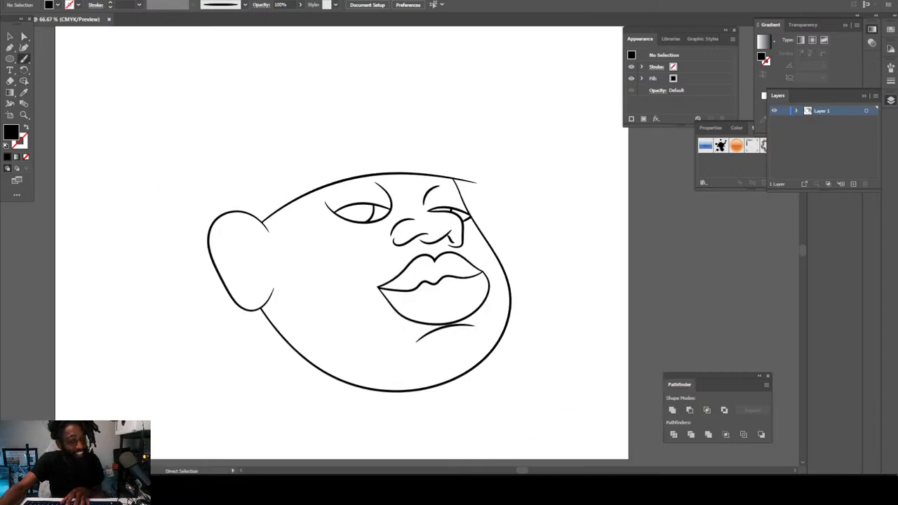
scroll(399, 246, "left", 3)
key("ctrl+plus")
scroll(400, 246, "left", 6)
key("ctrl+plus")
key("ctrl+plus")
key("ctrl+plus")
key("ctrl+plus")
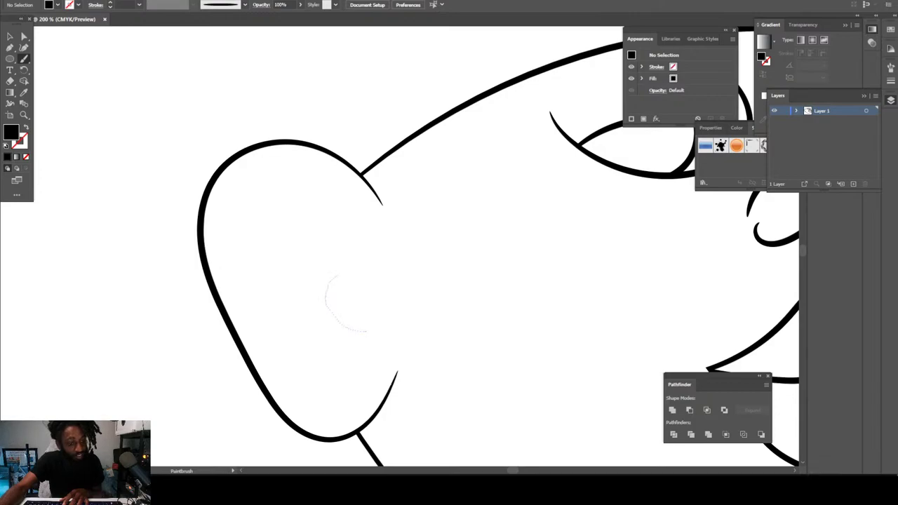
left_click_drag(335, 277, 347, 269)
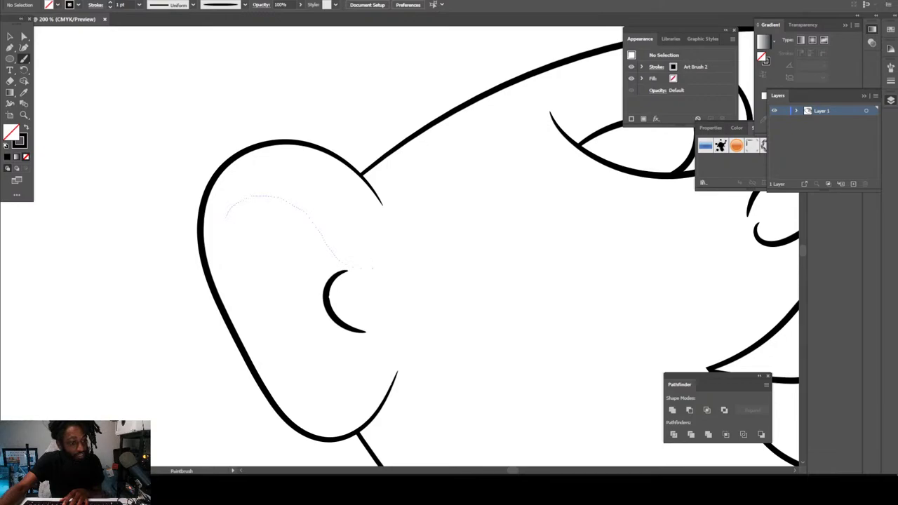
left_click_drag(371, 267, 372, 268)
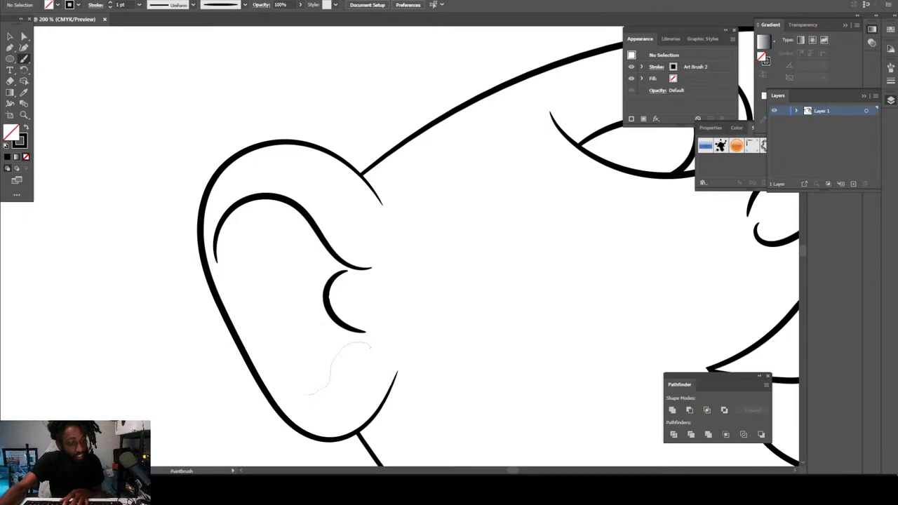
Step: Paint the ear's lower S-shaped crease, the curved edge of the inner bowl, and a long ridge between the bowl and outer rim
left_click_drag(306, 393, 303, 394)
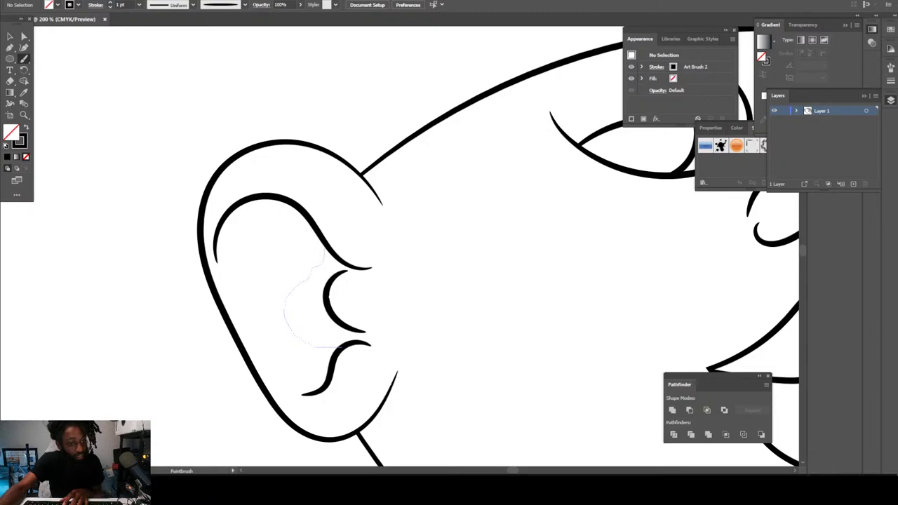
left_click_drag(339, 346, 343, 346)
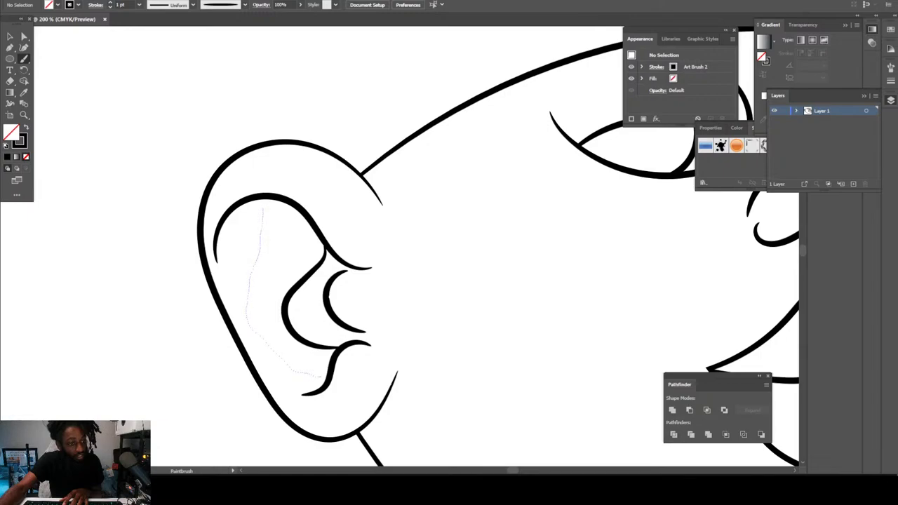
left_click_drag(319, 377, 319, 377)
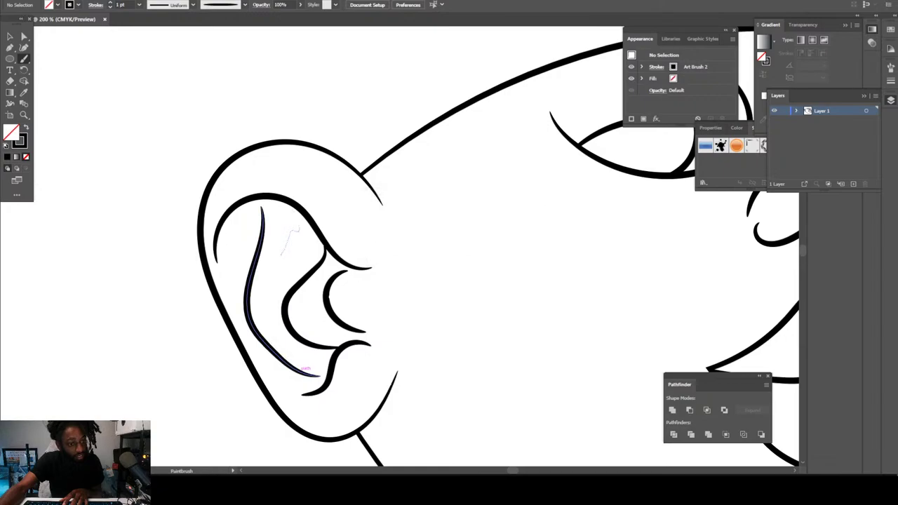
Step: Draw a short curved crease hanging from the ear's upper inner fold, replacing the first hooked attempt
mouse_move(300, 227)
left_mouse_down()
mouse_move(292, 208)
mouse_move(303, 206)
left_mouse_up()
key("ctrl+equal")
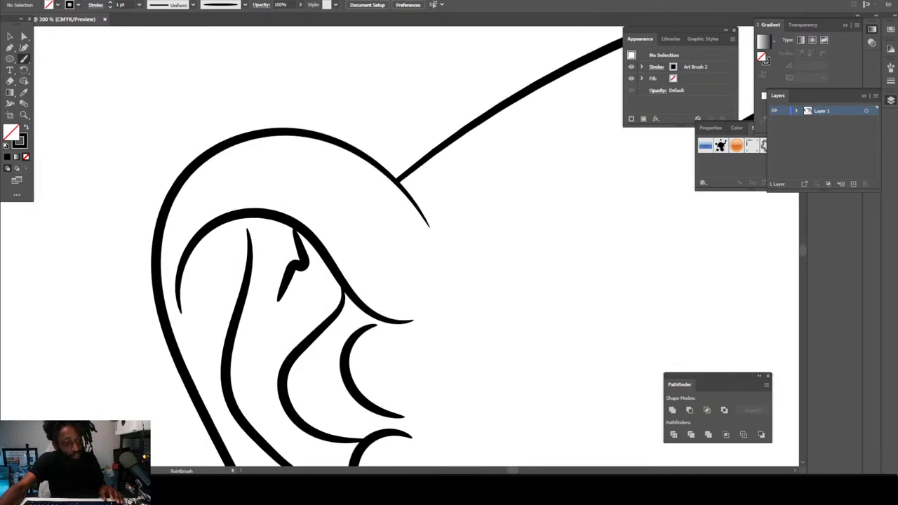
key("ctrl+z")
key("ctrl+z")
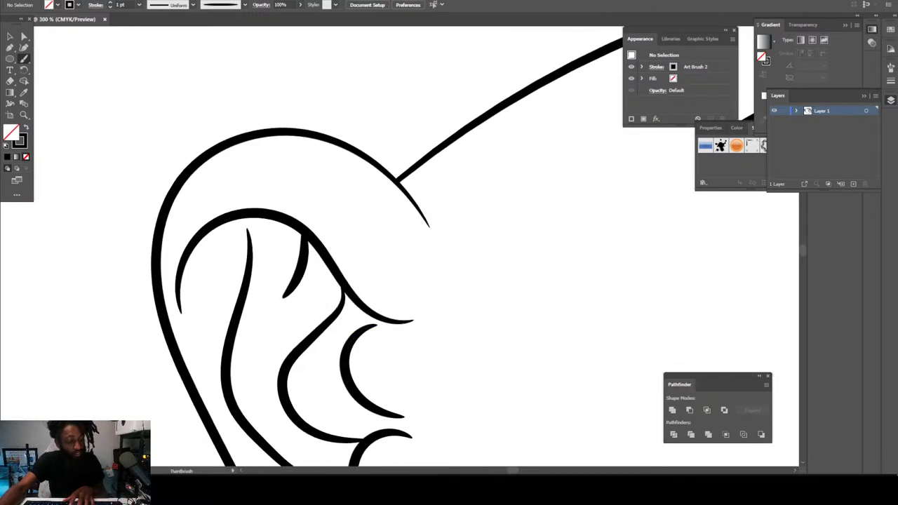
Step: Review the whole face with the new ear details, then examine the area between the nose and the upper lip
key("ctrl+minus")
key("ctrl+minus")
key("ctrl+minus")
key("ctrl+minus")
key("ctrl+minus")
key("ctrl+minus")
scroll(400, 246, "right", 2)
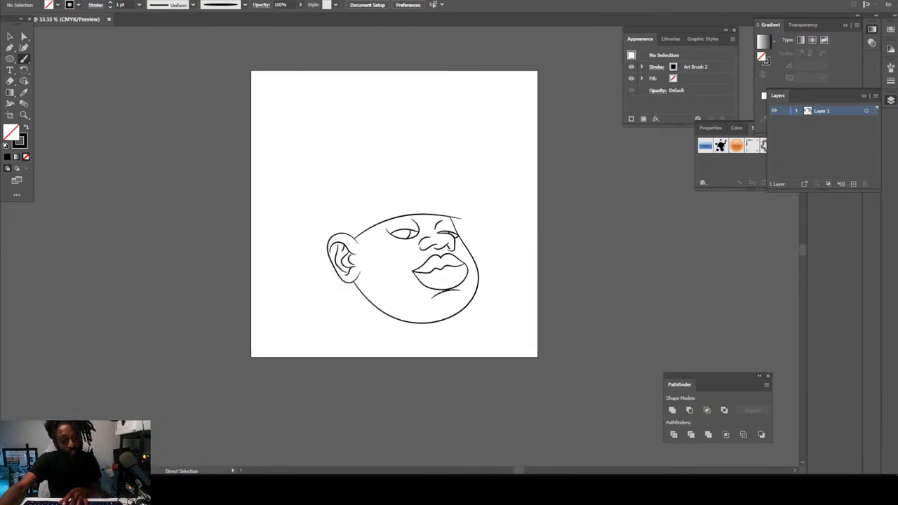
key("ctrl+equal")
key("ctrl+equal")
scroll(399, 246, "right", 2)
key("ctrl+equal")
scroll(399, 246, "up", 1)
scroll(390, 246, "down", 5)
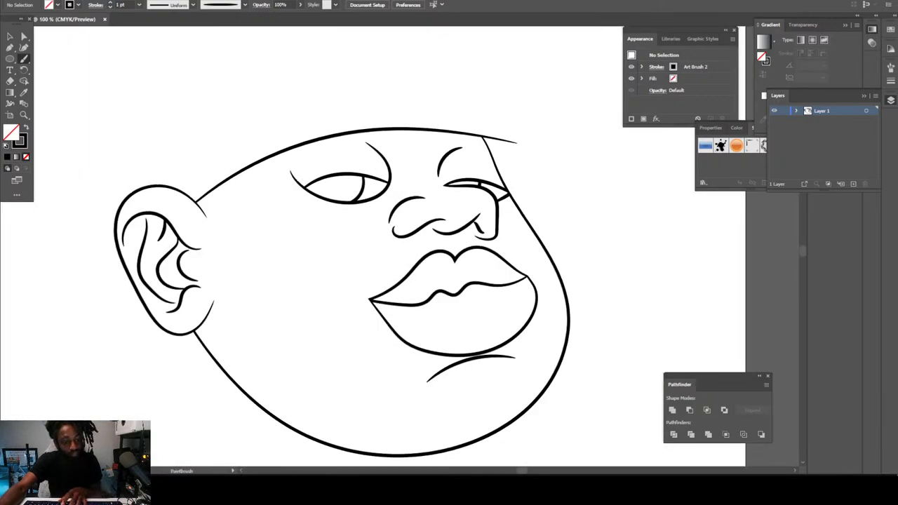
scroll(390, 246, "up", 3)
key("ctrl+plus")
key("ctrl+plus")
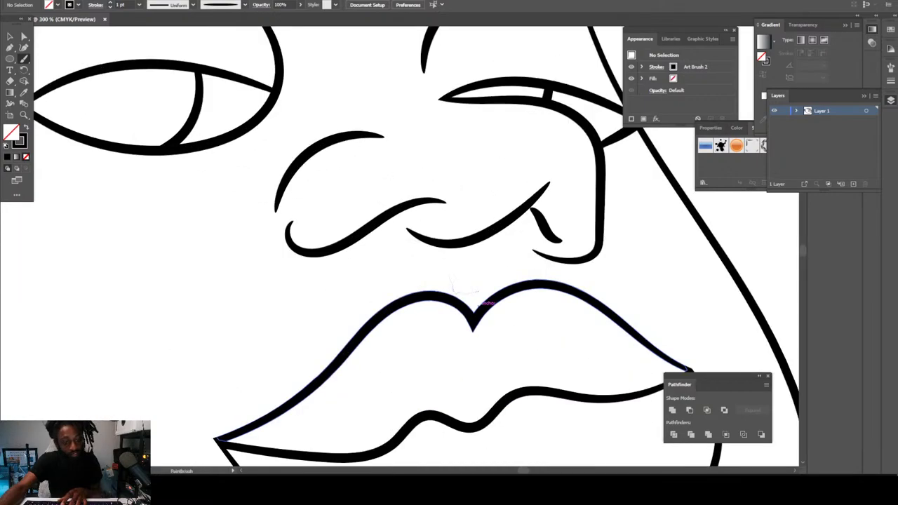
left_click_drag(479, 303, 476, 294)
key("ctrl+minus")
key("ctrl+minus")
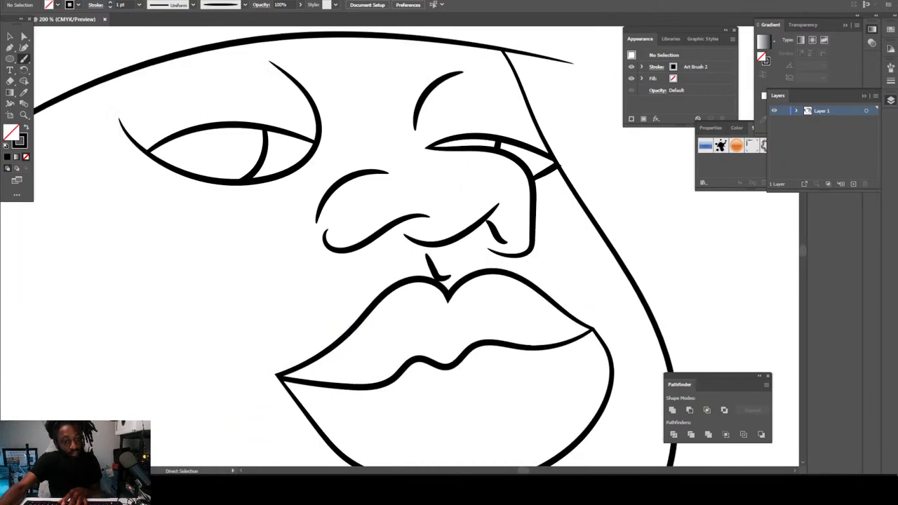
key("ctrl+plus")
key("ctrl+plus")
key("ctrl+z")
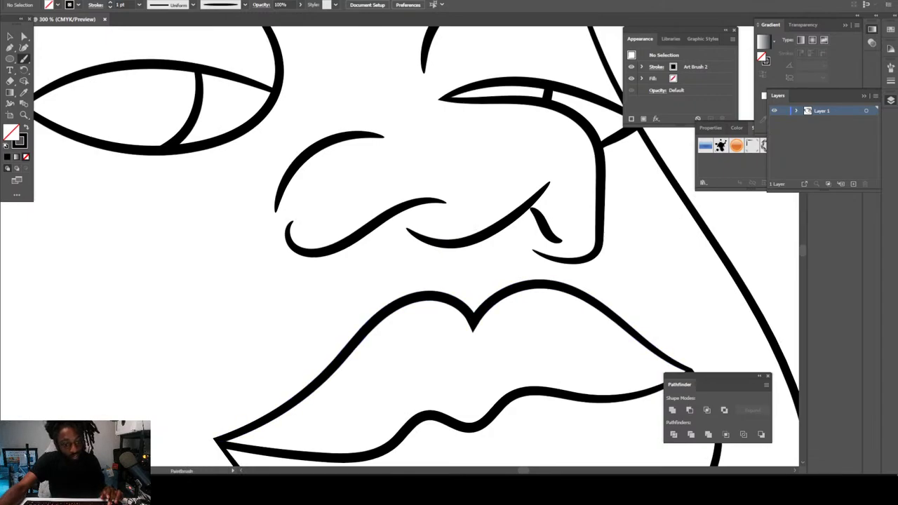
Step: Draw a short slanted philtrum stroke between the nose and the dip of the upper lip
left_click_drag(444, 266, 437, 257)
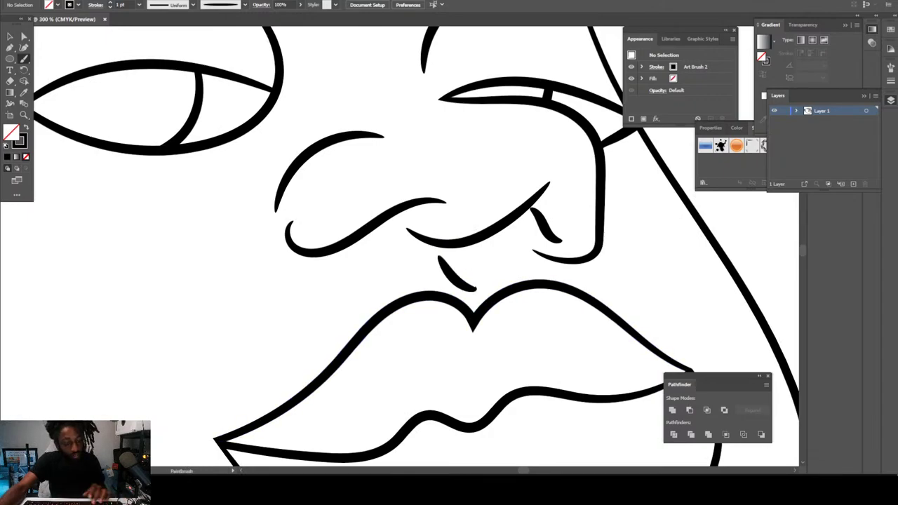
key("ctrl+minus")
key("ctrl+minus")
scroll(399, 247, "up", 1)
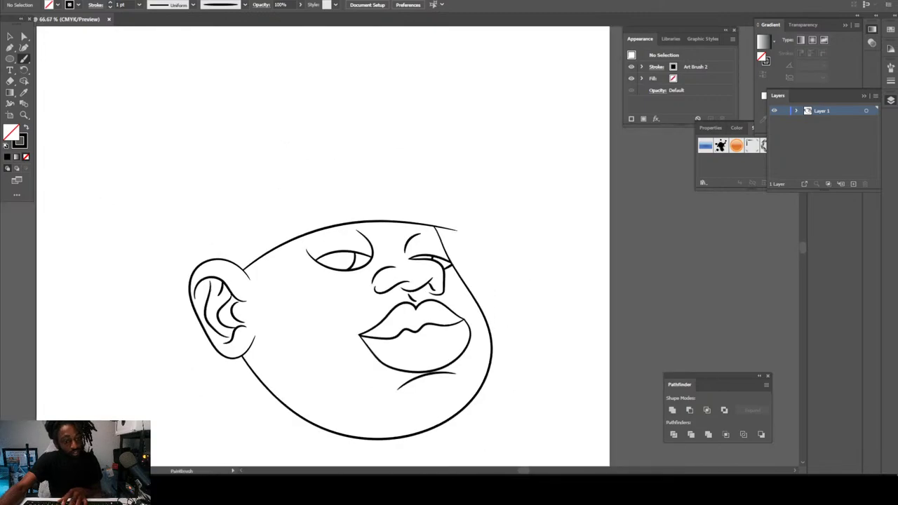
Step: Draw a curved bag crease beneath the inner half of the left eye
key("ctrl+equal")
scroll(400, 246, "left", 1)
key("ctrl+equal")
key("ctrl+equal")
key("ctrl+equal")
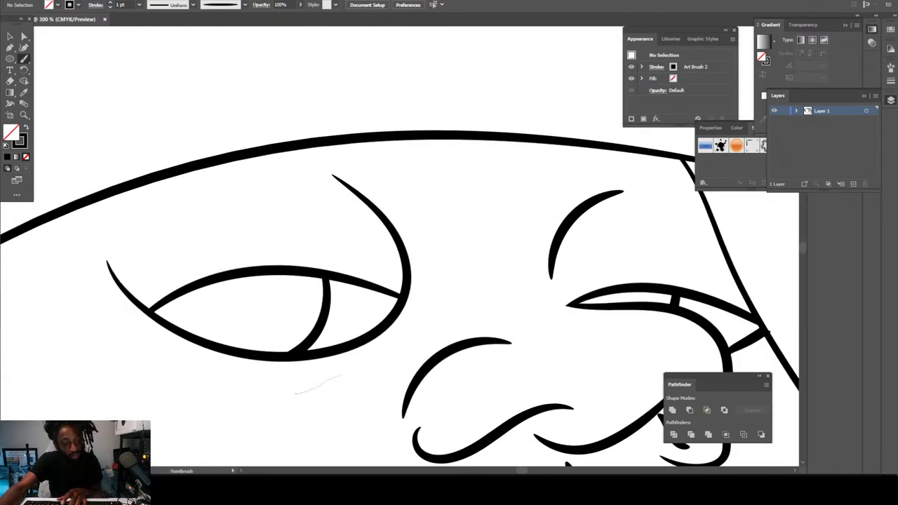
left_click_drag(294, 394, 399, 333)
key("ctrl+minus")
key("ctrl+minus")
key("ctrl+minus")
key("ctrl+minus")
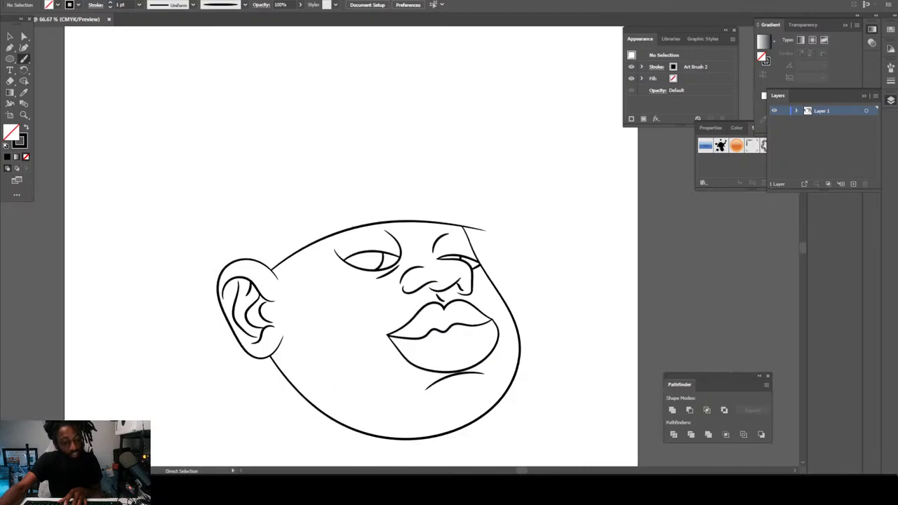
Step: Draw a short crease under the right eye, crossing the vertical line of the nose
scroll(400, 246, "right", 1)
key("ctrl+plus")
key("ctrl+plus")
key("ctrl+plus")
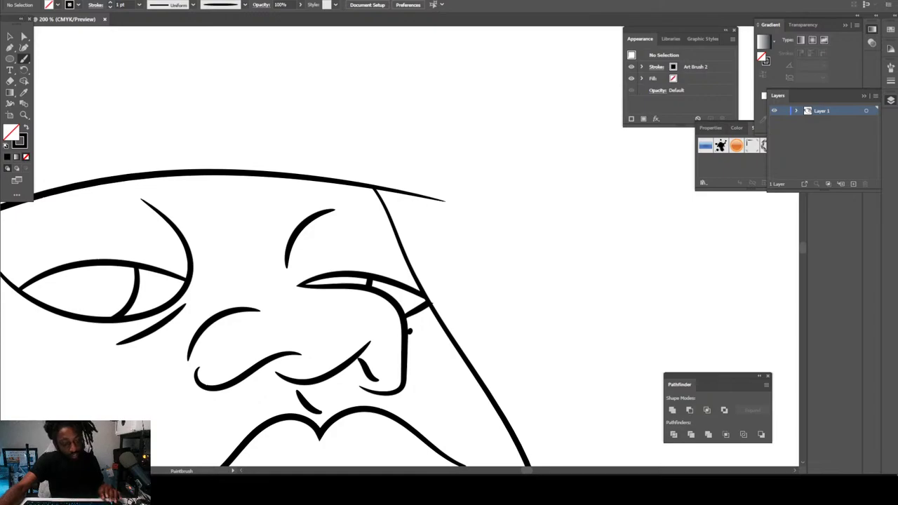
key("a")
key("b")
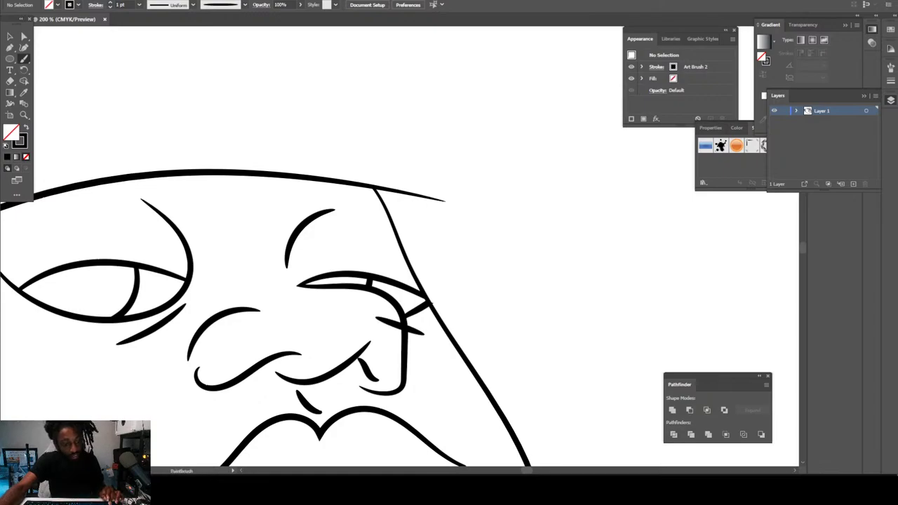
key("ctrl+minus")
key("a")
key("ctrl+minus")
key("ctrl+minus")
key("ctrl+minus")
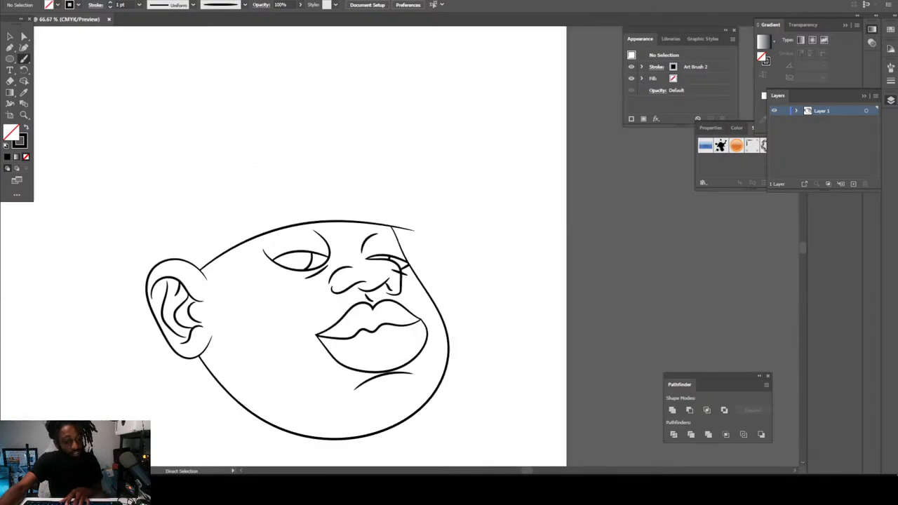
Step: Draw the cap's brim as one curved stroke from the end of the forehead line outward and back to the face outline
scroll(400, 245, "left", 2)
key("ctrl+plus")
key("ctrl+plus")
key("ctrl+plus")
scroll(399, 246, "right", 2)
scroll(400, 246, "up", 1)
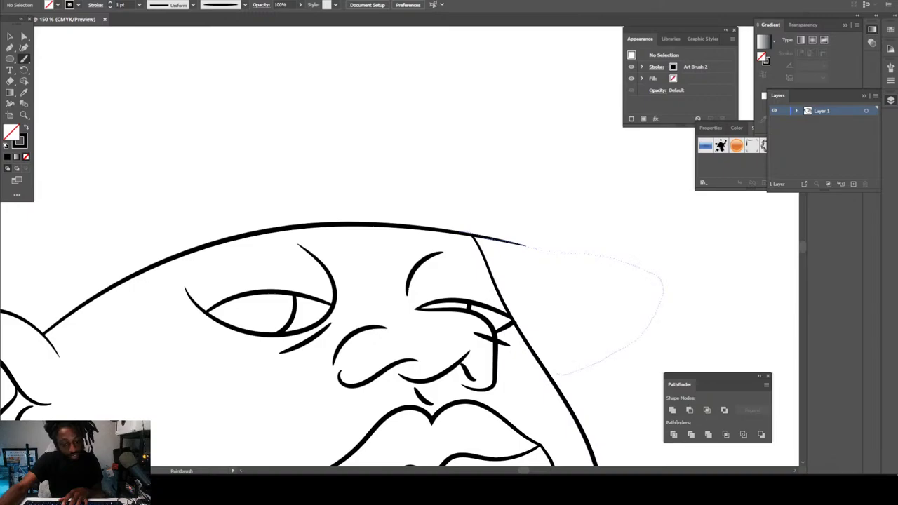
key("ctrl+minus")
key("ctrl+minus")
key("ctrl+minus")
scroll(400, 245, "left", 1)
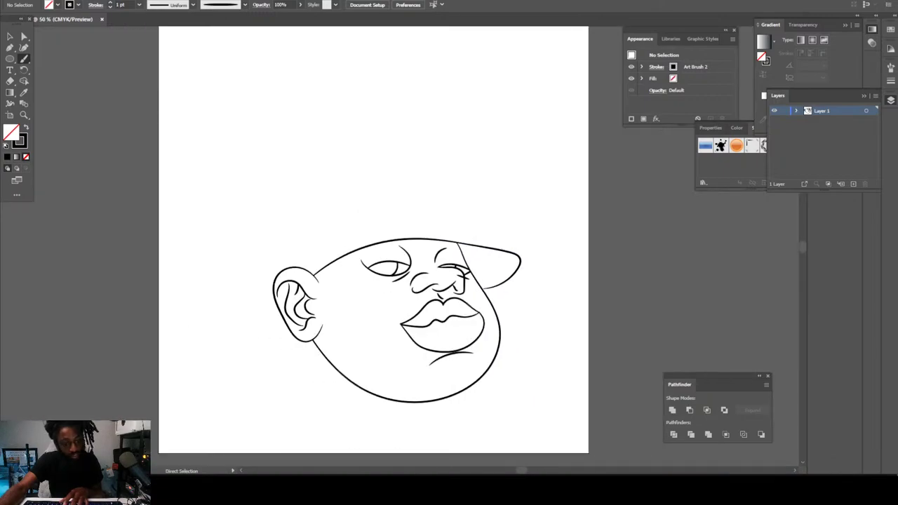
Step: Draw the cap's crown as one long stroke from the top of the ear over the head and past the brim's tip
key("ctrl+plus")
key("ctrl+plus")
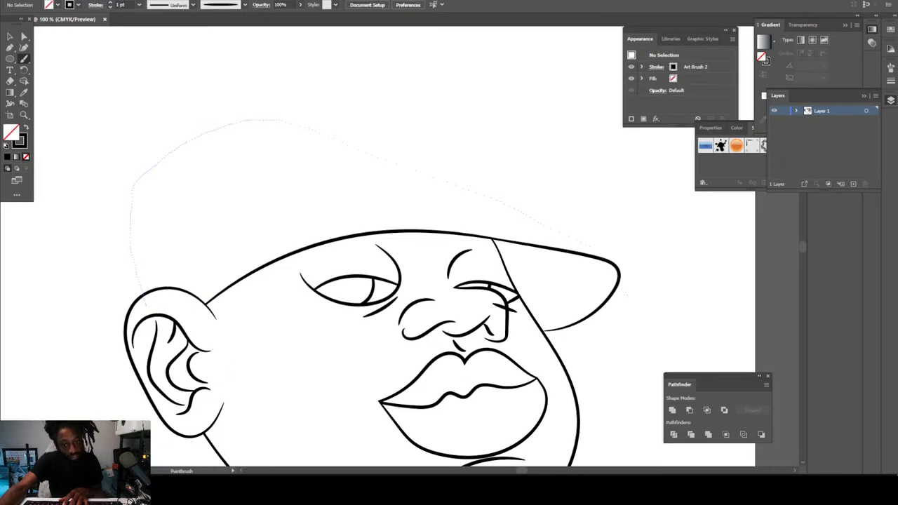
key("ctrl+minus")
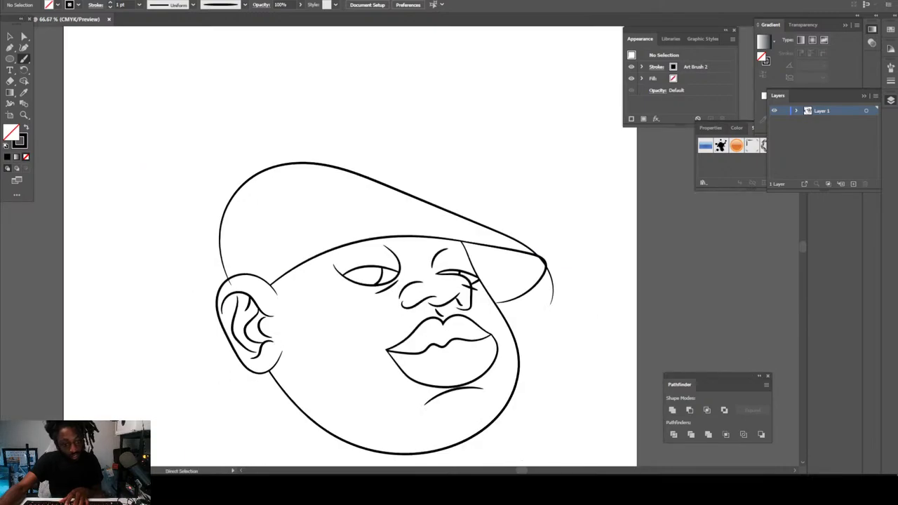
key("ctrl+minus")
key("ctrl+minus")
key("ctrl+plus")
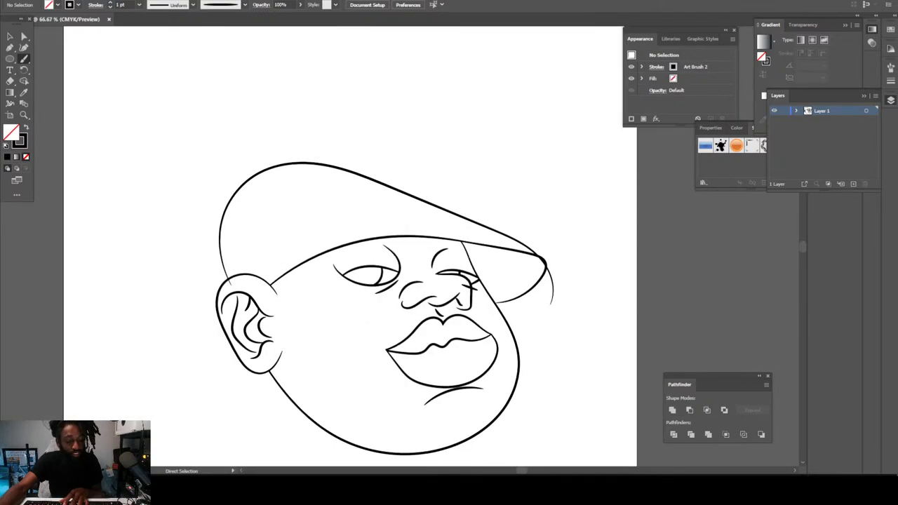
Step: Expand the appearance of all the face's brush strokes and split the overlapping artwork with Pathfinder Divide
key("ctrl+plus")
key("v")
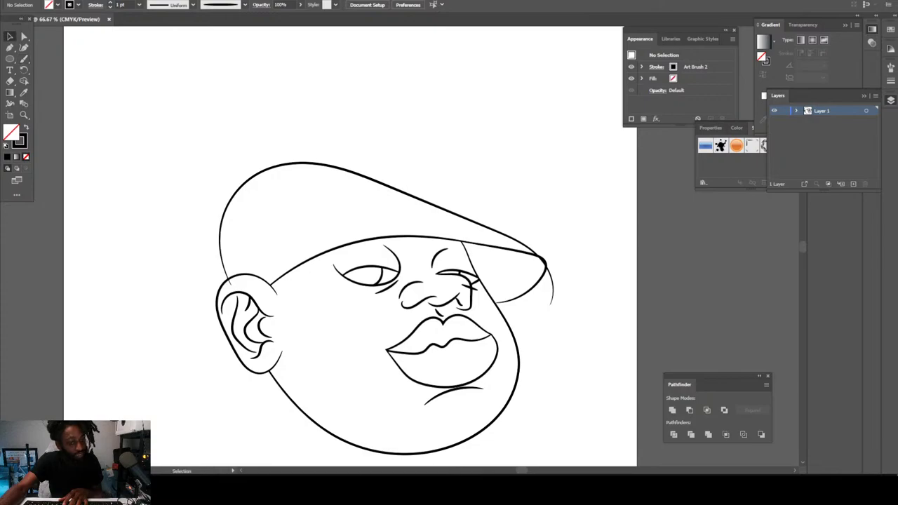
mouse_move(230, 115)
left_mouse_down()
mouse_move(373, 287)
mouse_move(553, 390)
left_mouse_up()
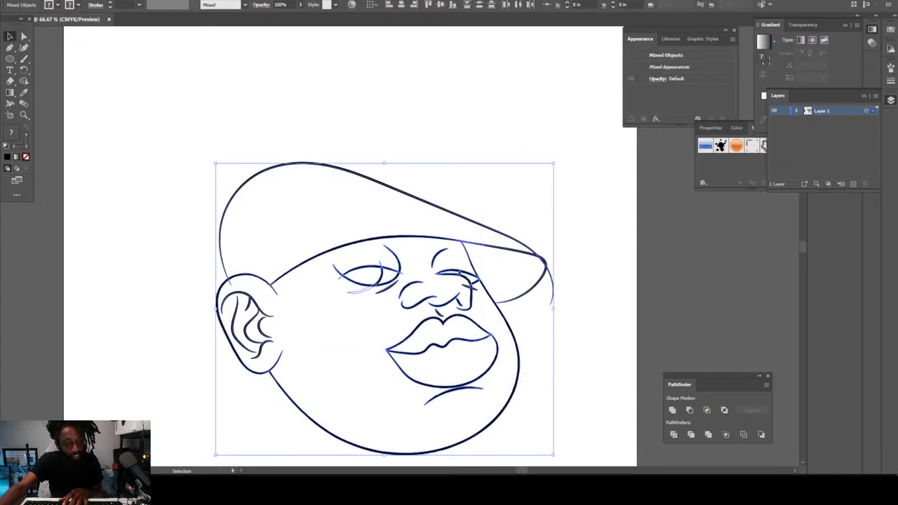
left_click(82, 1)
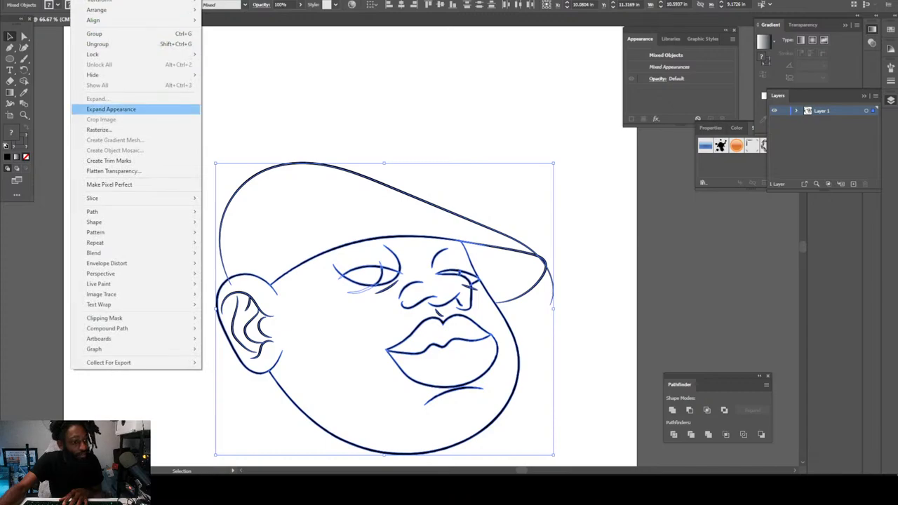
key("Return")
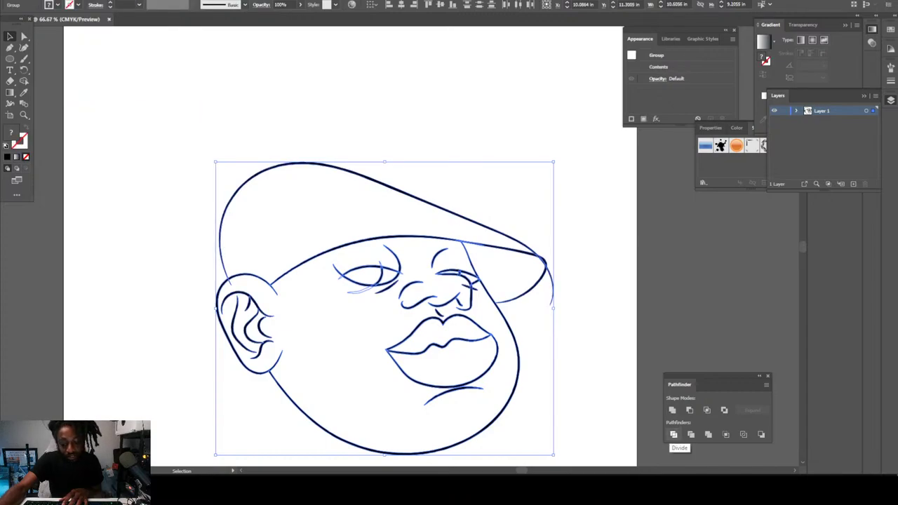
left_click(674, 435)
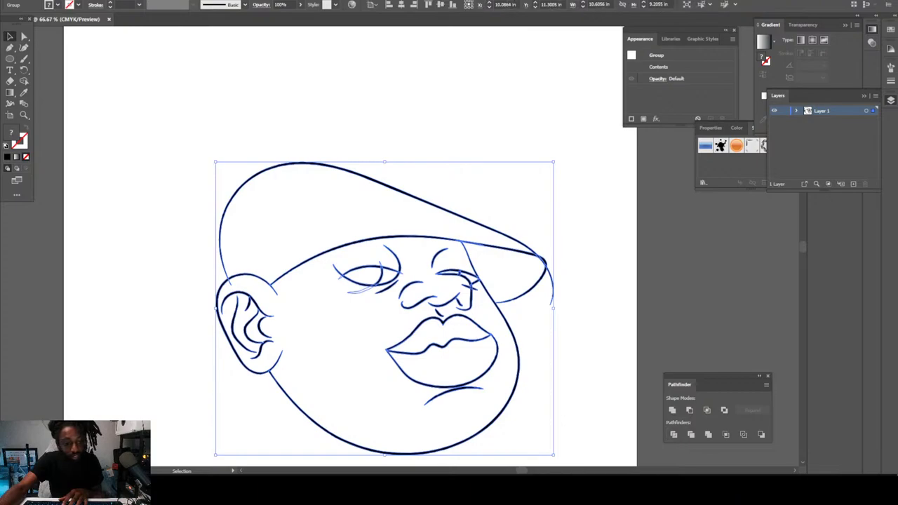
left_click(589, 351)
Step: Delete the end of the cap's crown line that pokes inside the top of the ear
scroll(589, 351, "down", 1)
key("a")
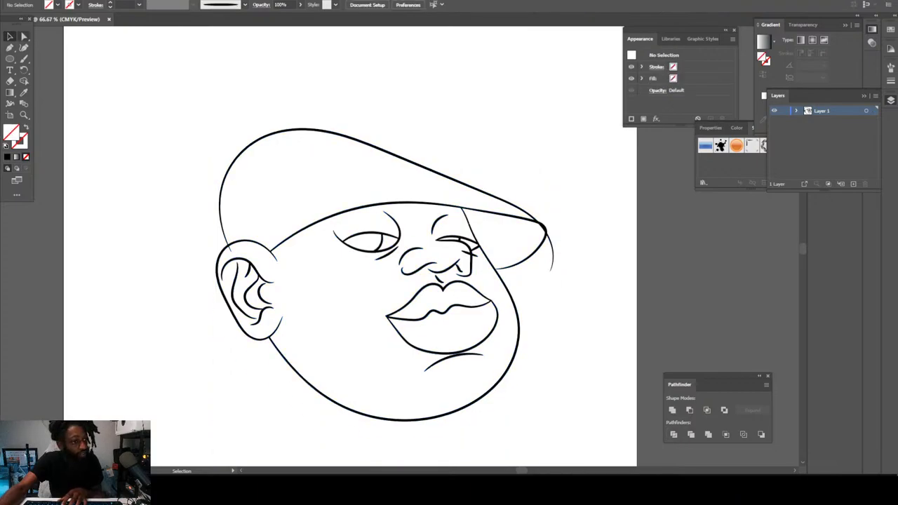
scroll(323, 244, "up", 2)
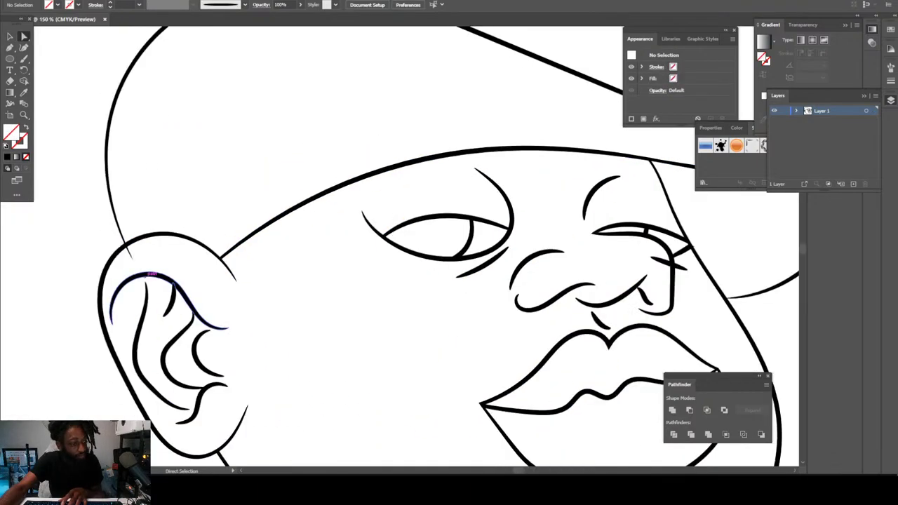
left_click(129, 249)
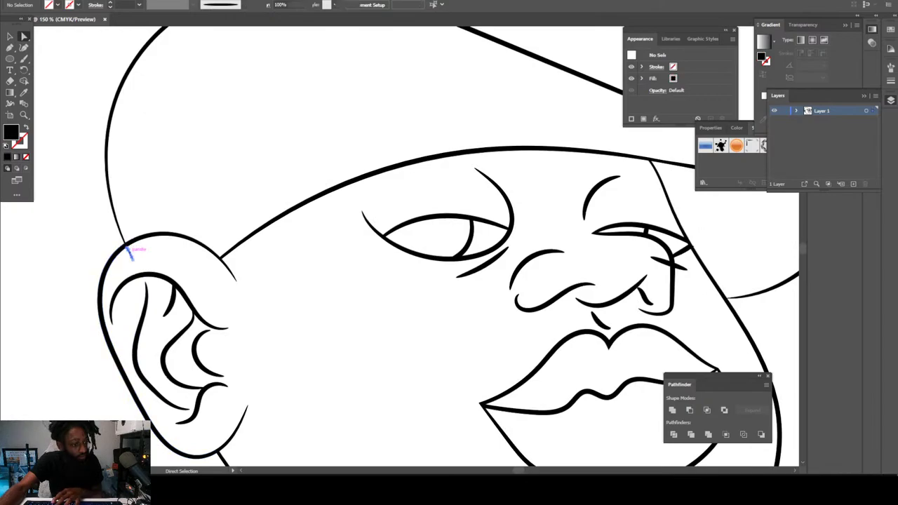
key("Delete")
Step: Delete the under-eye crease piece inside the nose line and the crown line's tail hanging past the brim's tip
scroll(400, 245, "right", 2)
key("ctrl+minus")
key("ctrl+minus")
scroll(400, 245, "right", 2)
key("ctrl+equal")
key("ctrl+equal")
key("ctrl+equal")
key("ctrl+equal")
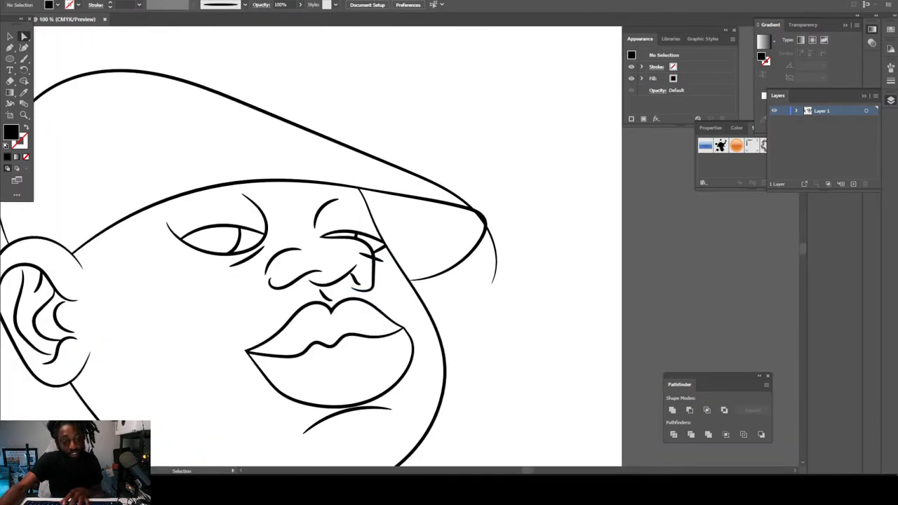
left_click(296, 275)
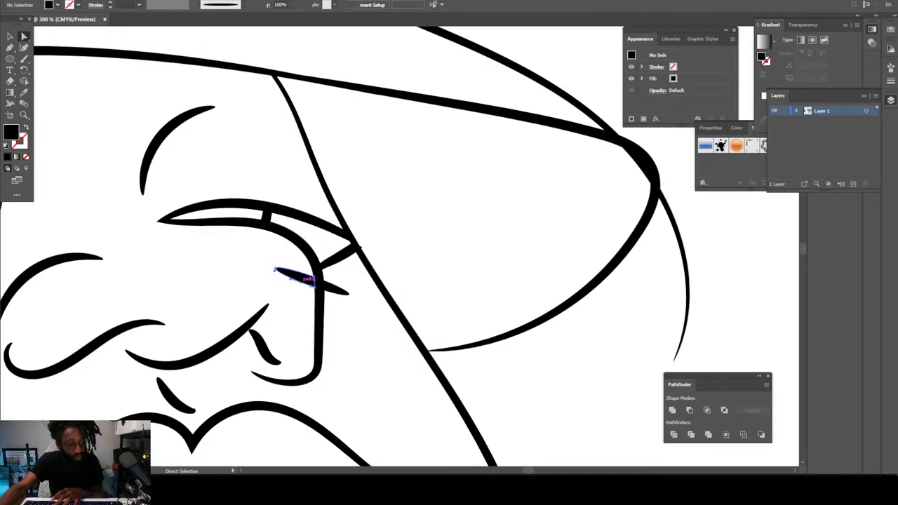
key("Delete")
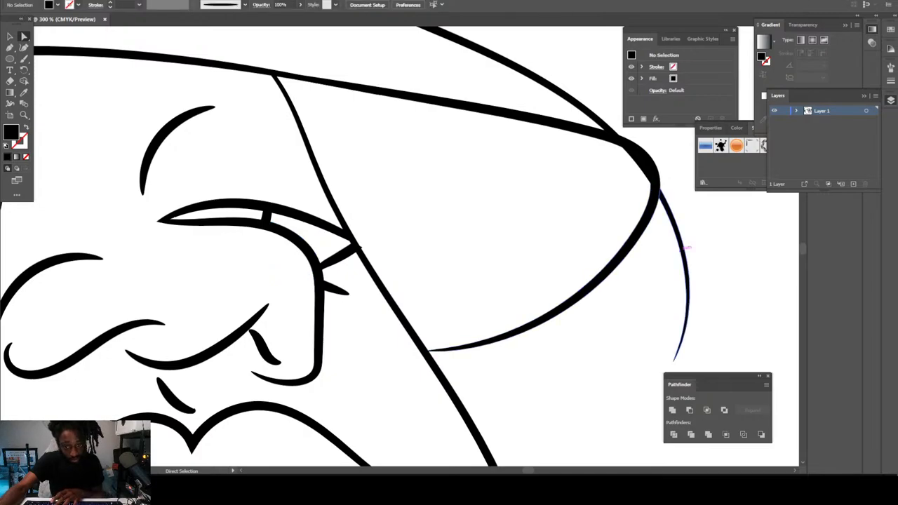
left_click(684, 245)
key("Delete")
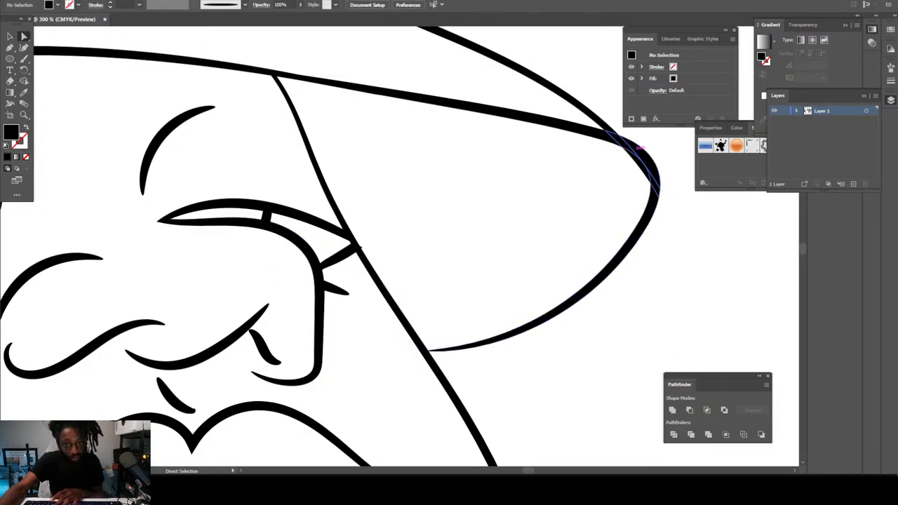
Step: Scale up the whole face drawing proportionally to about 13.2 in wide and 11.7 in high
key("ctrl+minus")
key("ctrl+minus")
key("ctrl+minus")
key("ctrl+minus")
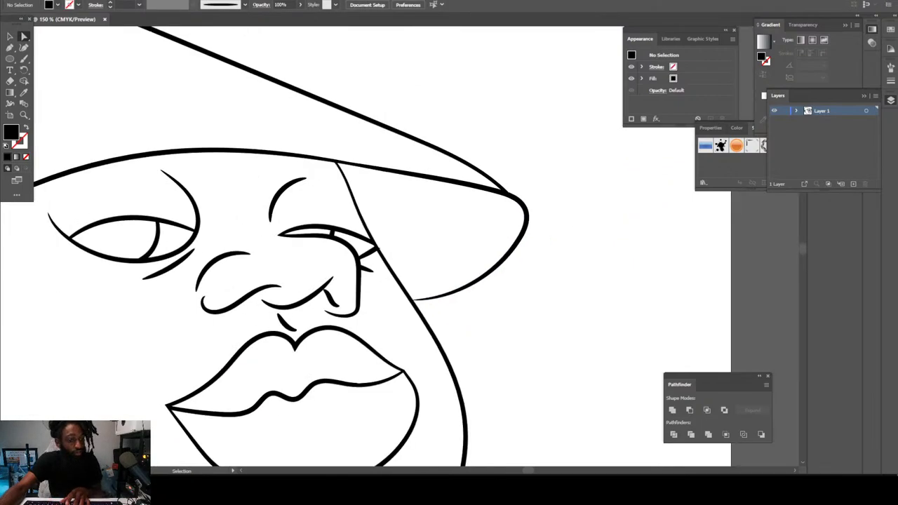
key("ctrl+minus")
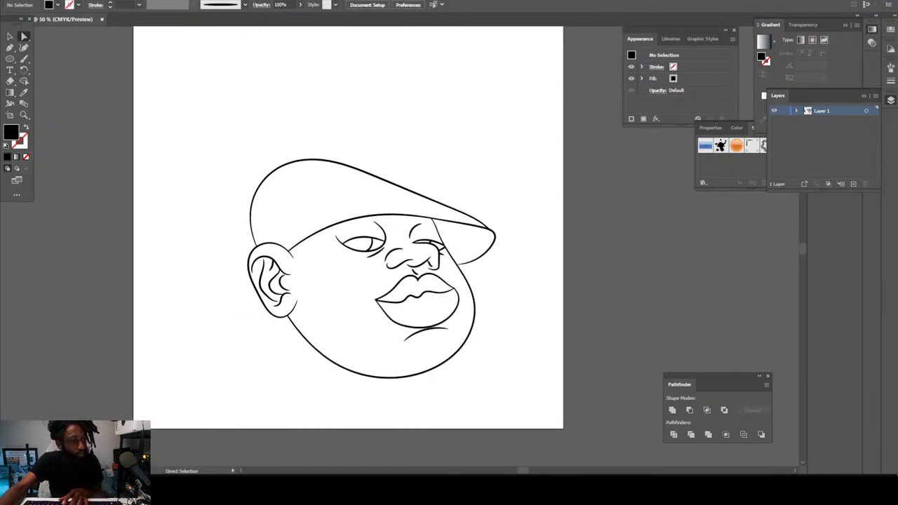
mouse_move(179, 83)
left_mouse_down()
mouse_move(561, 358)
mouse_move(561, 404)
left_mouse_up()
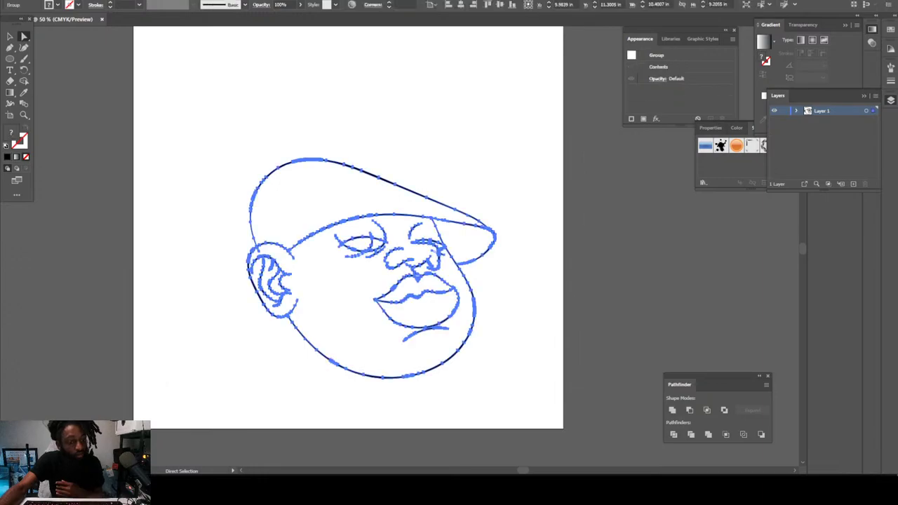
left_click(83, 1)
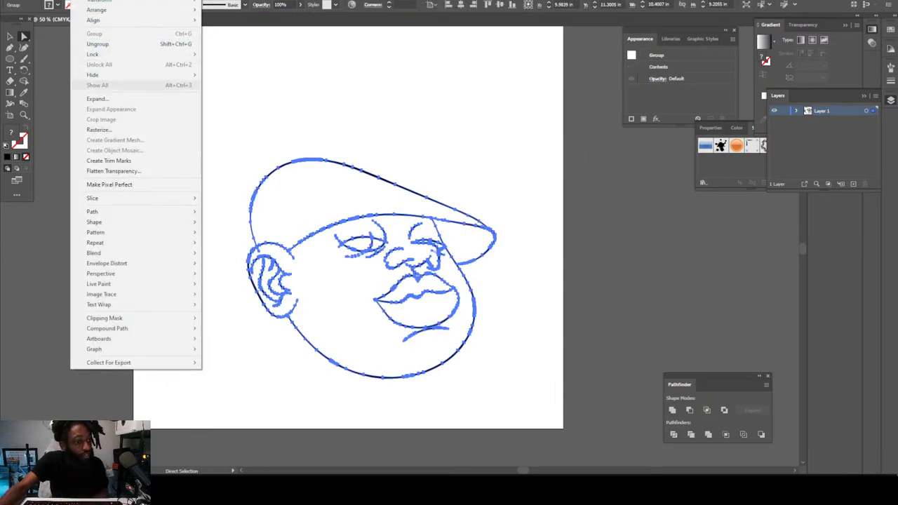
key("Escape")
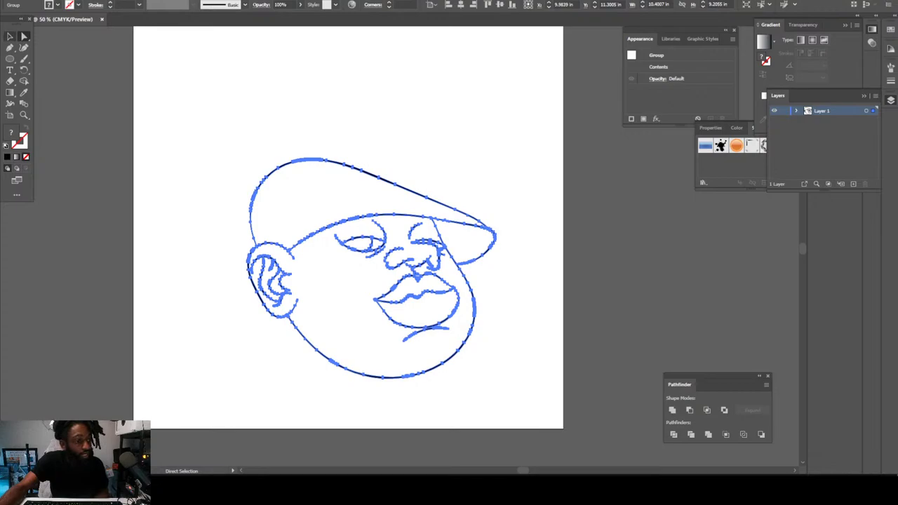
left_click(10, 35)
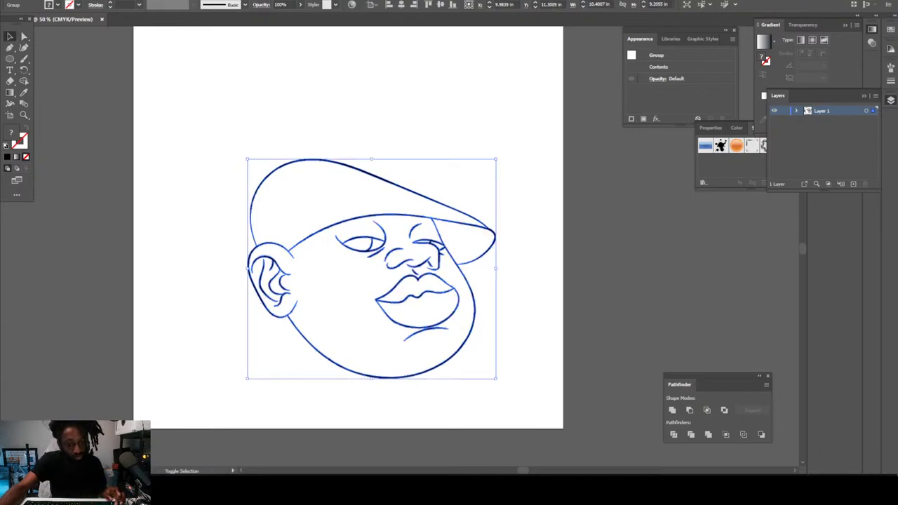
left_click_drag(496, 268, 562, 268)
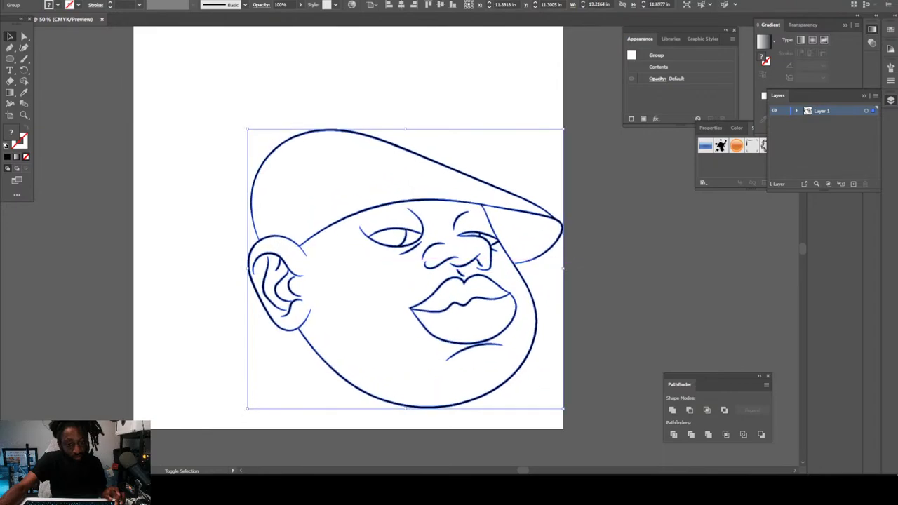
Step: Move the drawing up and left on the artboard and enlarge it proportionally to about 13.15 in high
left_click_drag(502, 201, 452, 143)
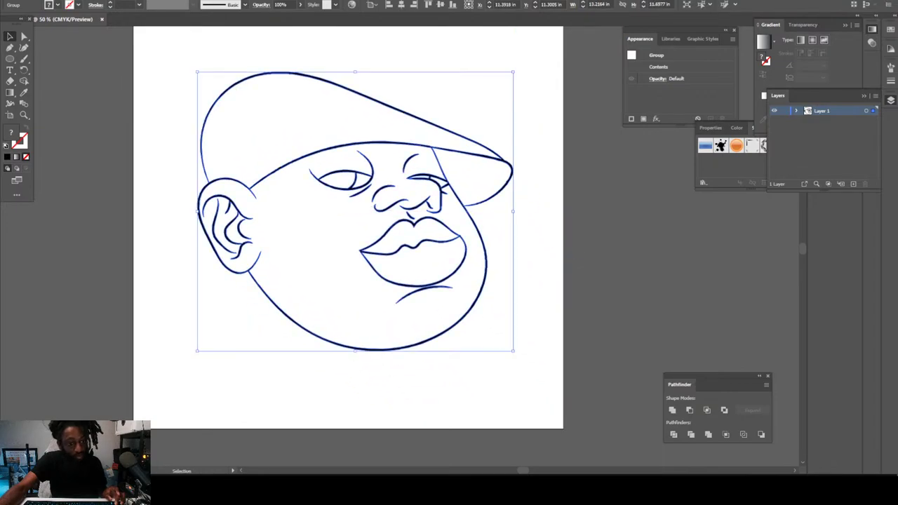
left_click_drag(513, 211, 552, 211)
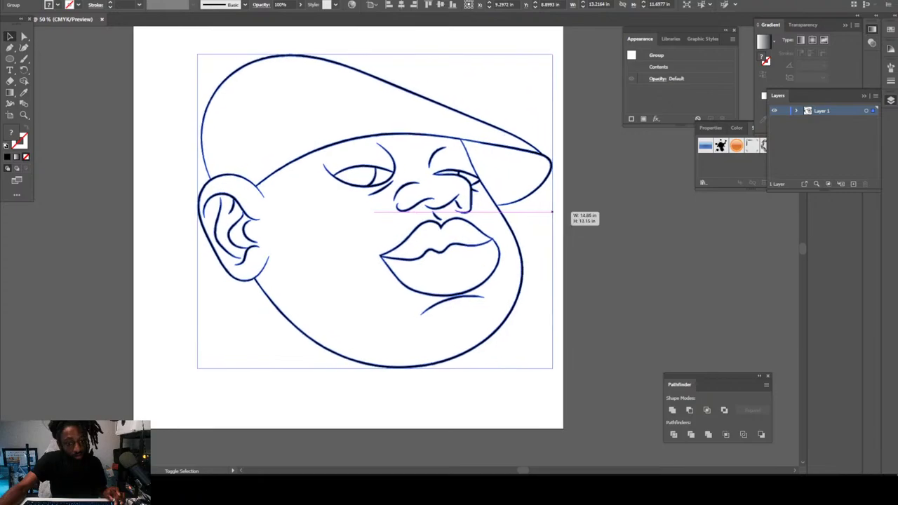
key("ctrl+shift+a")
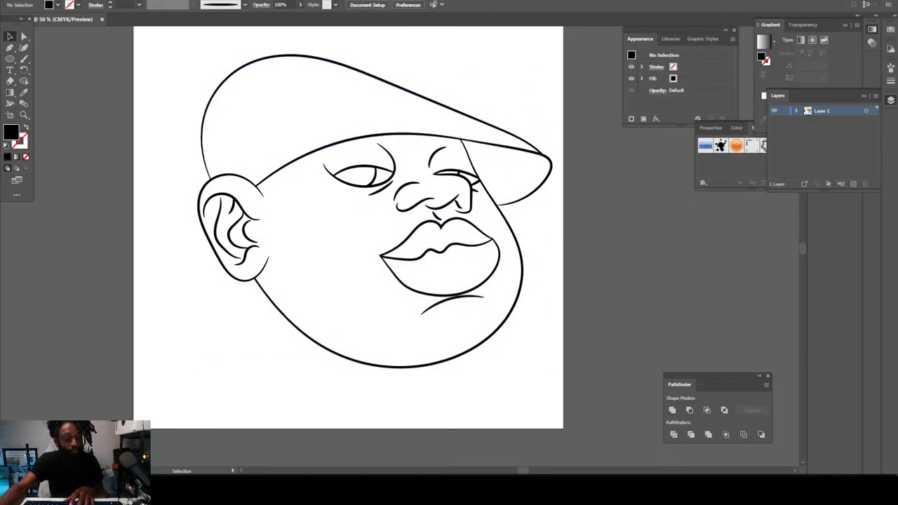
Step: Switch to the Pencil tool and set its fidelity to the Smooth end in the tool options
mouse_move(24, 59)
left_mouse_down()
mouse_move(61, 71)
mouse_move(64, 81)
left_mouse_up()
key("n")
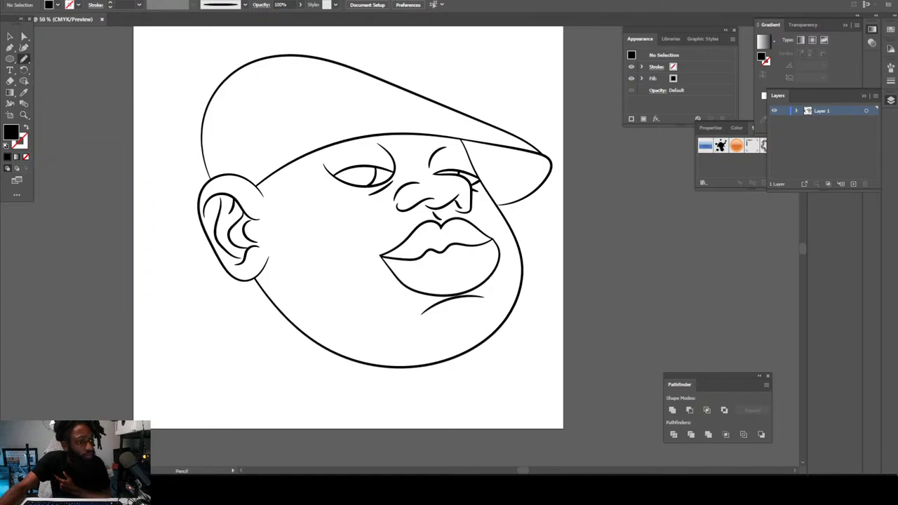
double_click(23, 59)
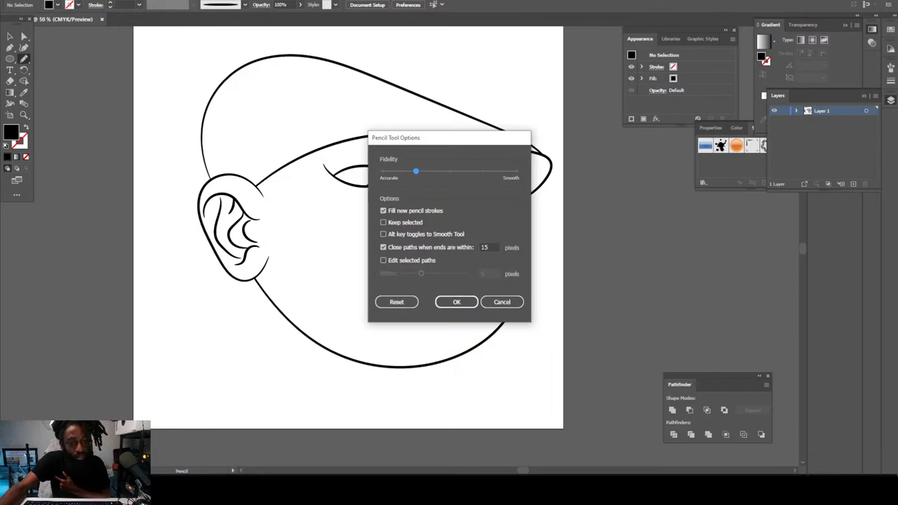
left_click_drag(416, 171, 516, 171)
left_click(456, 302)
Step: Try filling the gap between the left nostril curve and the nose-tip curve with a freehand pencil shape, and undo it
scroll(456, 301, "up", 3)
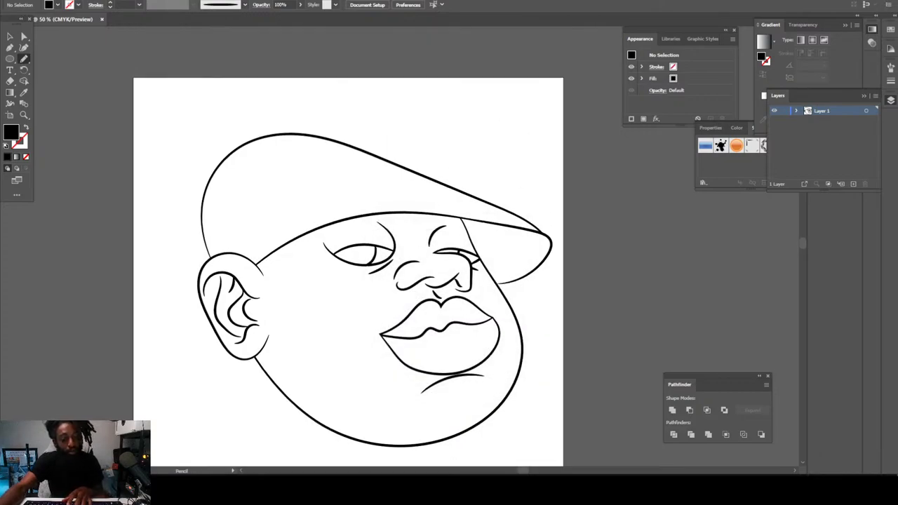
scroll(449, 281, "up", 1)
scroll(443, 281, "up", 3)
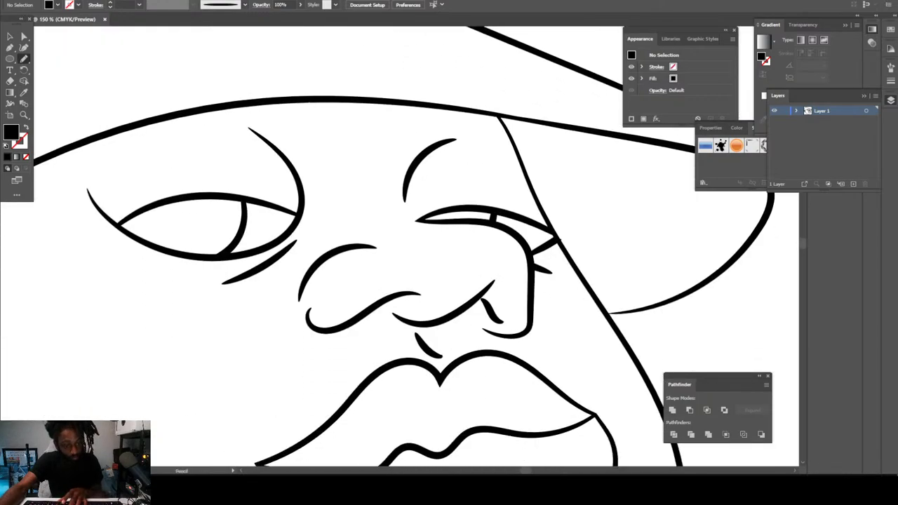
scroll(375, 303, "up", 5)
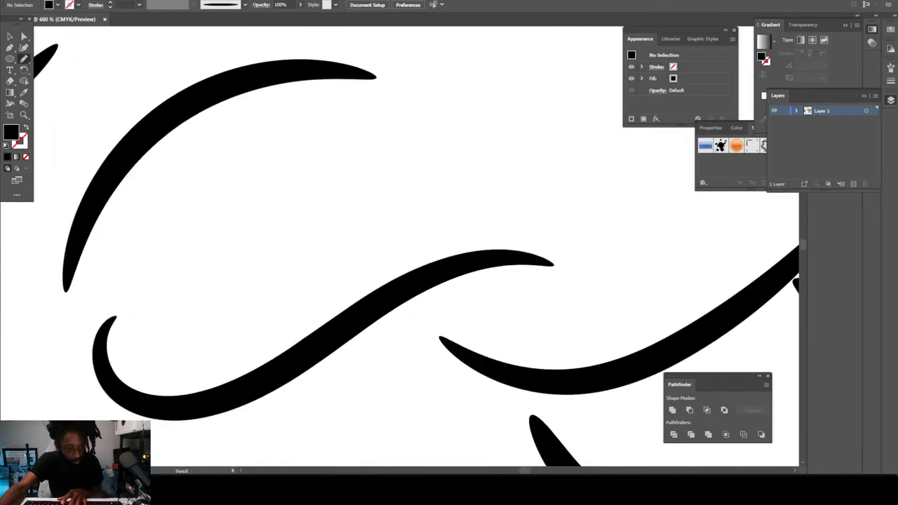
left_click_drag(283, 367, 351, 364)
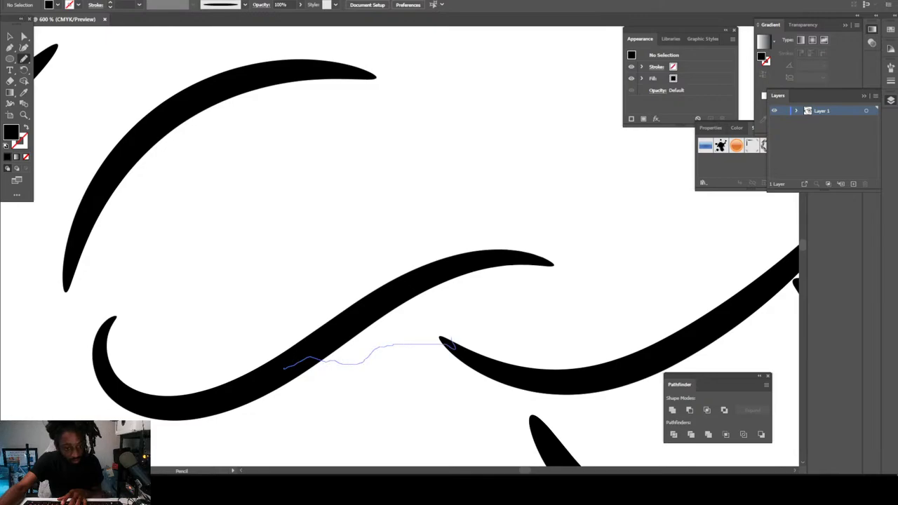
mouse_move(454, 344)
left_mouse_down()
mouse_move(453, 311)
mouse_move(475, 273)
mouse_move(467, 268)
mouse_move(394, 290)
mouse_move(324, 340)
left_mouse_up()
key("ctrl+minus")
key("ctrl+minus")
key("ctrl+minus")
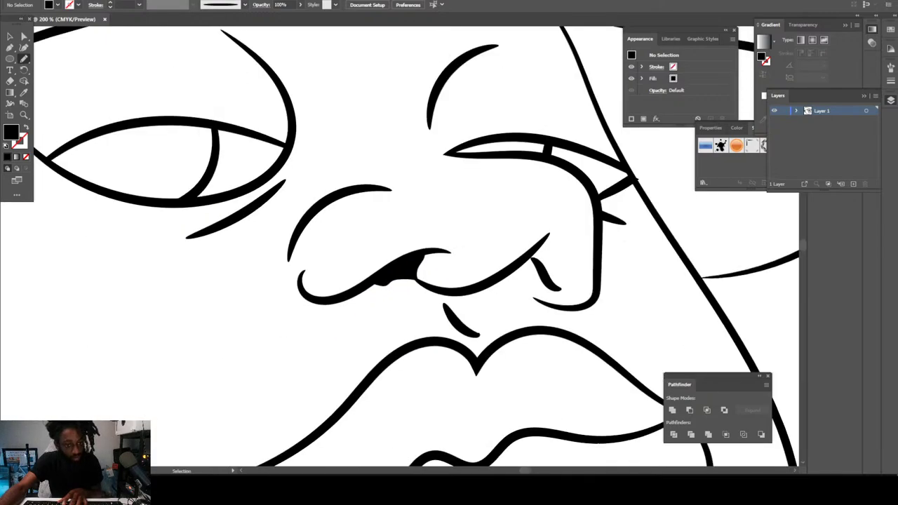
key("ctrl+plus")
key("ctrl+plus")
key("ctrl+plus")
key("ctrl+plus")
key("ctrl+z")
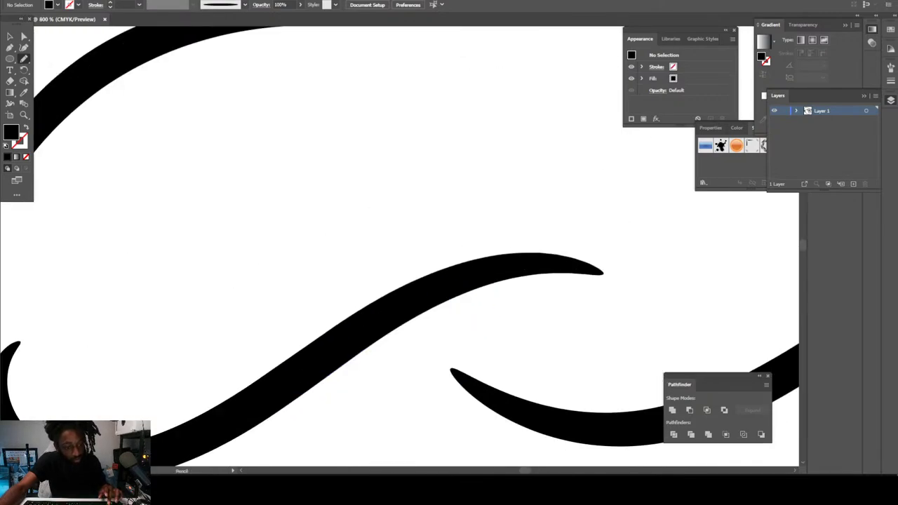
Step: Draw a closed black pencil shape with a concave inner edge bridging the left nostril curve and the start of the nose-tip curve
left_click_drag(268, 411, 317, 384)
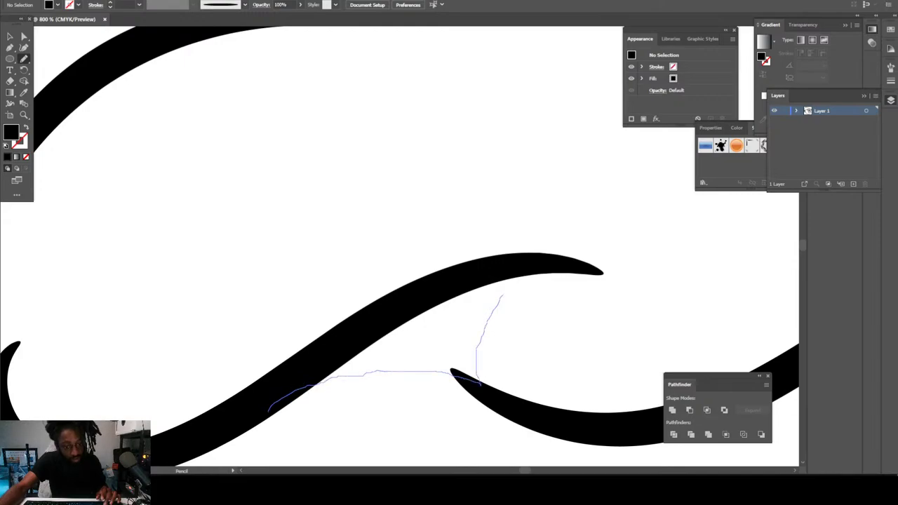
mouse_move(516, 276)
left_mouse_down()
mouse_move(423, 303)
mouse_move(351, 349)
left_mouse_up()
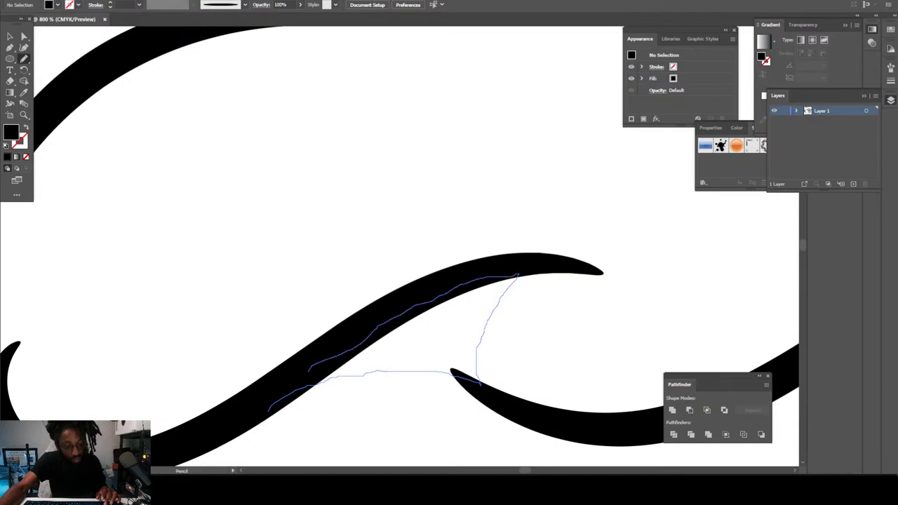
left_click_drag(309, 371, 269, 409)
key("ctrl+minus")
key("ctrl+minus")
key("ctrl+minus")
key("ctrl+minus")
key("ctrl+minus")
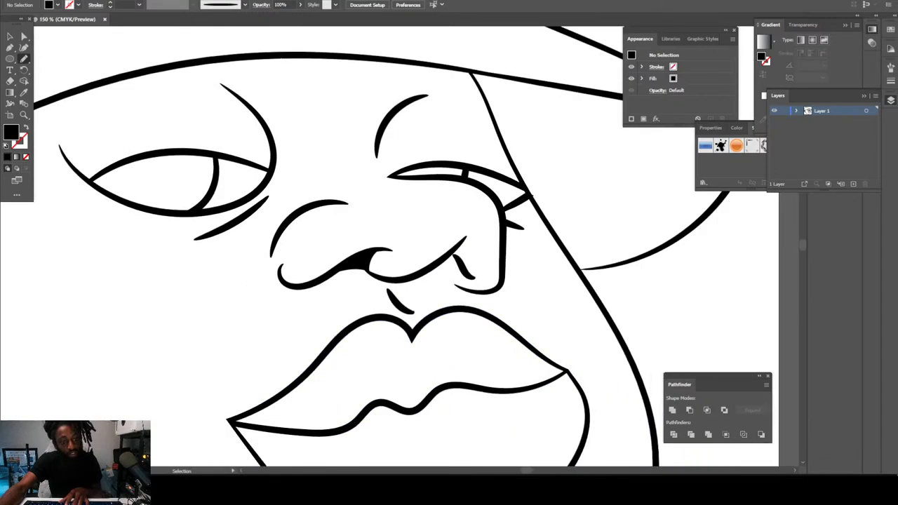
Step: Draw a closed black pencil shape filling the gap between the nose-tip curve and the short right nostril stroke
key("ctrl+plus")
key("ctrl+plus")
key("ctrl+plus")
key("ctrl+plus")
key("ctrl+plus")
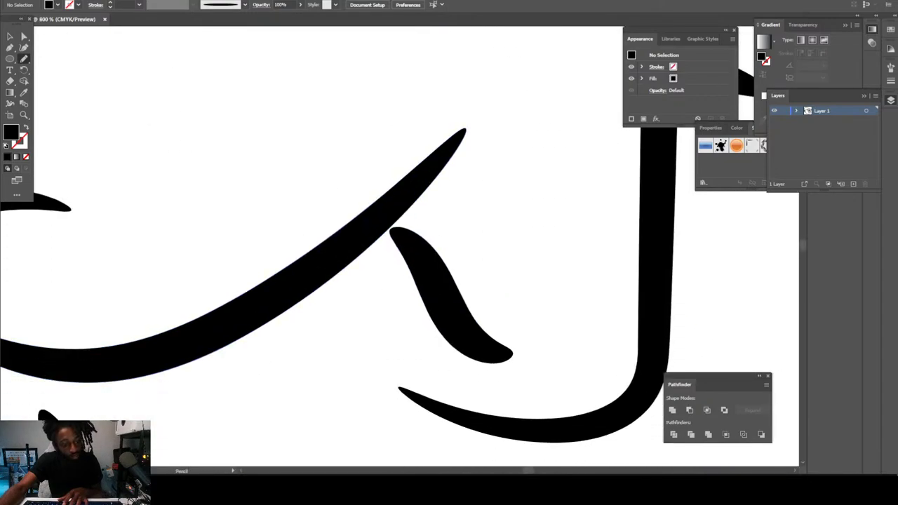
scroll(393, 267, "down", 1)
mouse_move(277, 271)
left_mouse_down()
mouse_move(299, 283)
mouse_move(405, 296)
mouse_move(435, 287)
mouse_move(433, 260)
left_mouse_up()
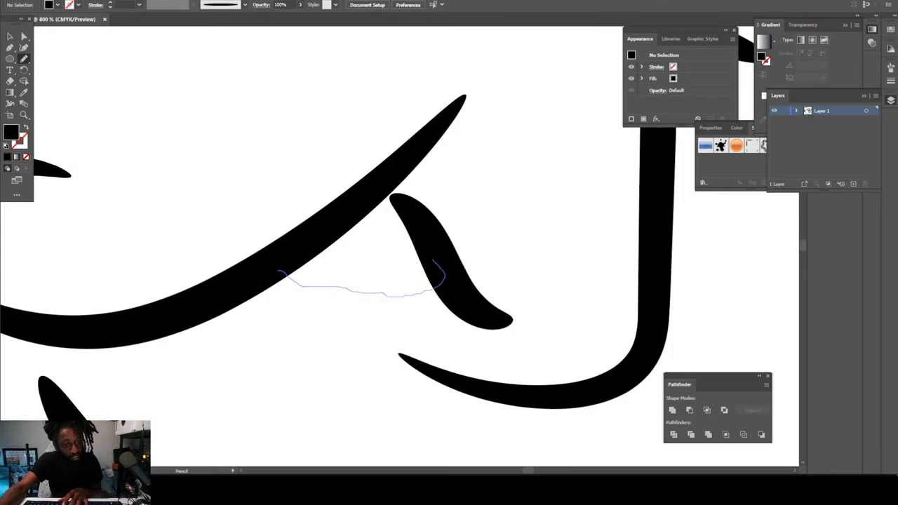
left_click_drag(379, 197, 309, 243)
Step: Cover the remaining gap where the right nostril stroke meets the nose-tip curve with another black pencil shape
key("ctrl+minus")
key("ctrl+minus")
key("ctrl+plus")
key("ctrl+plus")
key("ctrl+plus")
key("ctrl+plus")
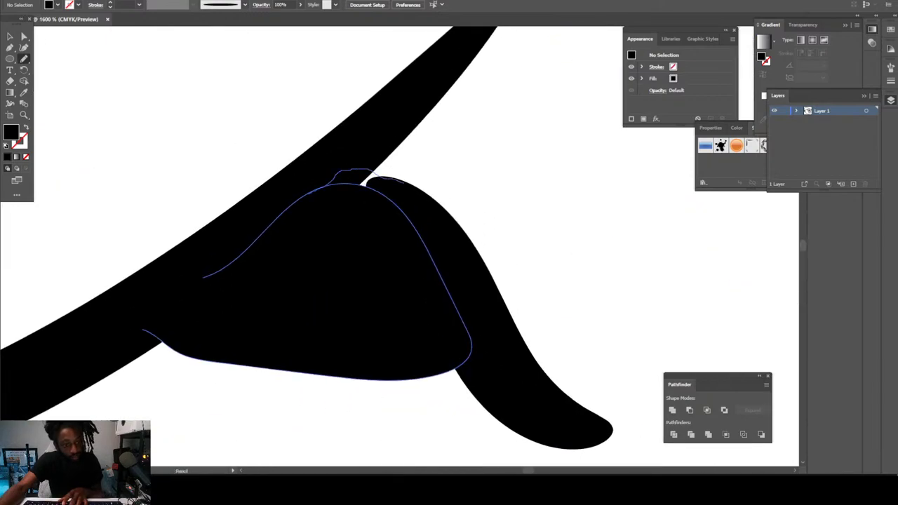
mouse_move(441, 215)
left_mouse_down()
mouse_move(466, 266)
mouse_move(448, 291)
mouse_move(409, 300)
mouse_move(333, 273)
left_mouse_up()
Step: Fill the left section of the narrow right eye with a black pencil shape and cover the sliver under the upper lid
key("ctrl+minus")
key("ctrl+minus")
key("ctrl+minus")
key("ctrl+minus")
key("ctrl+minus")
key("ctrl+minus")
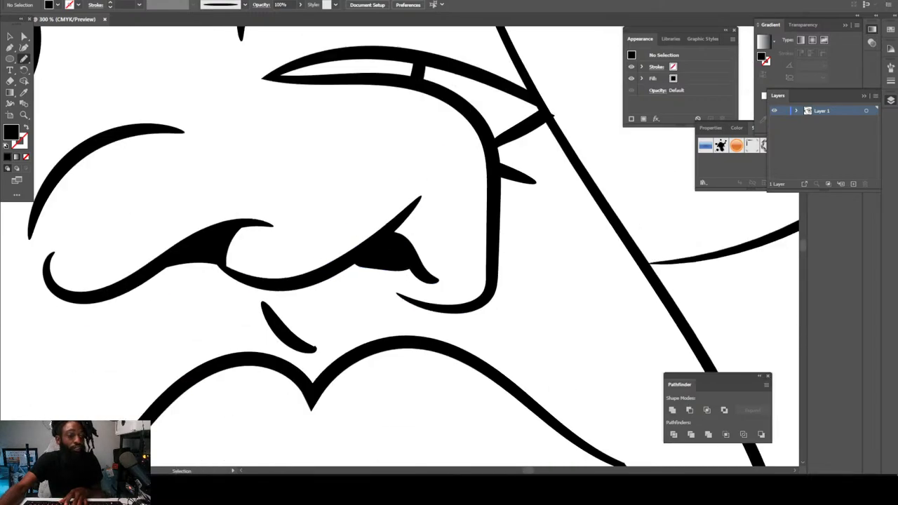
key("ctrl+minus")
key("ctrl+minus")
key("ctrl+plus")
key("ctrl+plus")
key("ctrl+plus")
key("ctrl+plus")
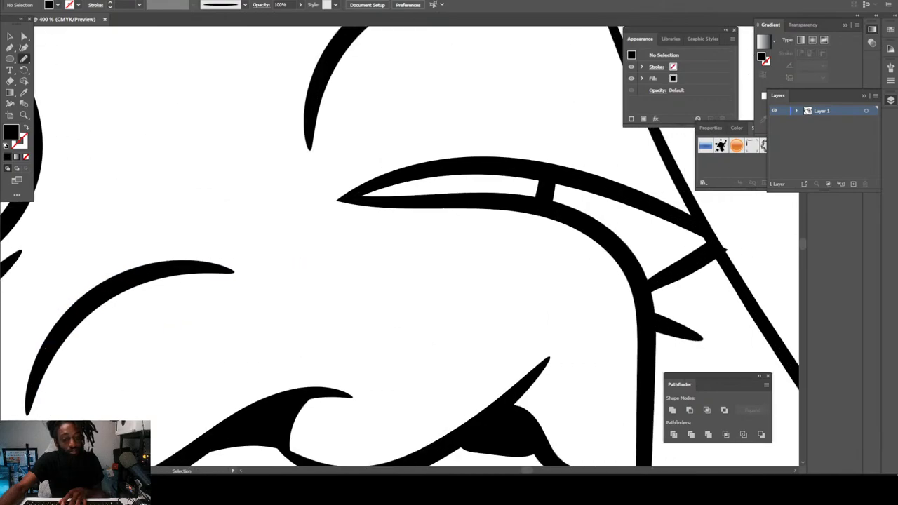
key("ctrl+plus")
mouse_move(322, 217)
left_mouse_down()
mouse_move(238, 245)
mouse_move(232, 261)
mouse_move(583, 265)
left_mouse_up()
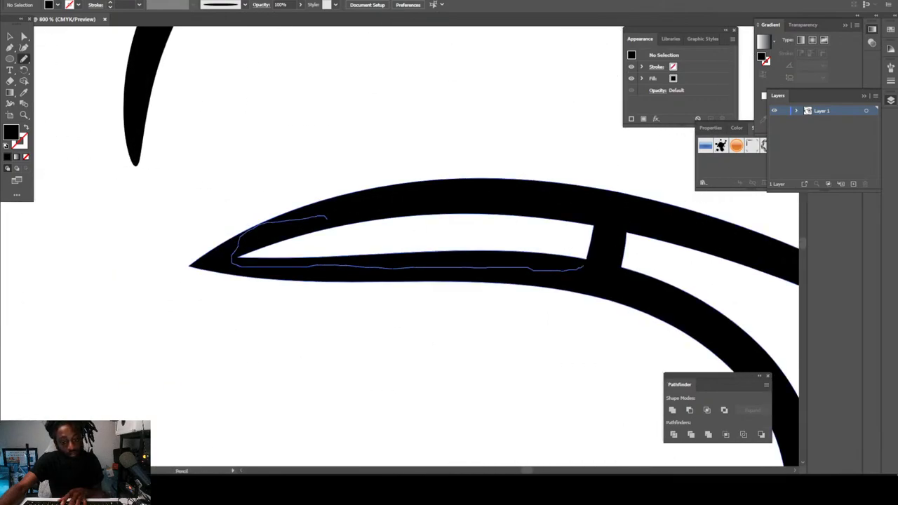
left_click_drag(544, 222, 326, 217)
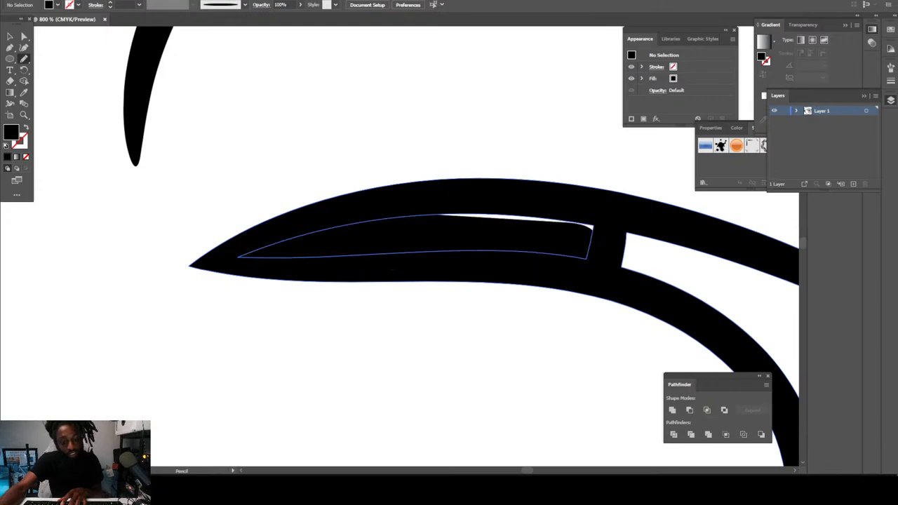
mouse_move(593, 226)
left_mouse_down()
mouse_move(482, 210)
mouse_move(413, 185)
mouse_move(411, 207)
mouse_move(442, 226)
mouse_move(507, 231)
left_mouse_up()
mouse_move(597, 238)
left_mouse_down()
mouse_move(566, 215)
mouse_move(478, 211)
mouse_move(479, 227)
mouse_move(526, 235)
left_mouse_up()
Step: Draw a closed black pencil shape filling the large section of the left eye up to the curved iris line
key("ctrl+minus")
key("ctrl+minus")
key("ctrl+minus")
key("ctrl+minus")
key("ctrl+minus")
key("ctrl+minus")
key("ctrl+minus")
scroll(400, 247, "left", 5)
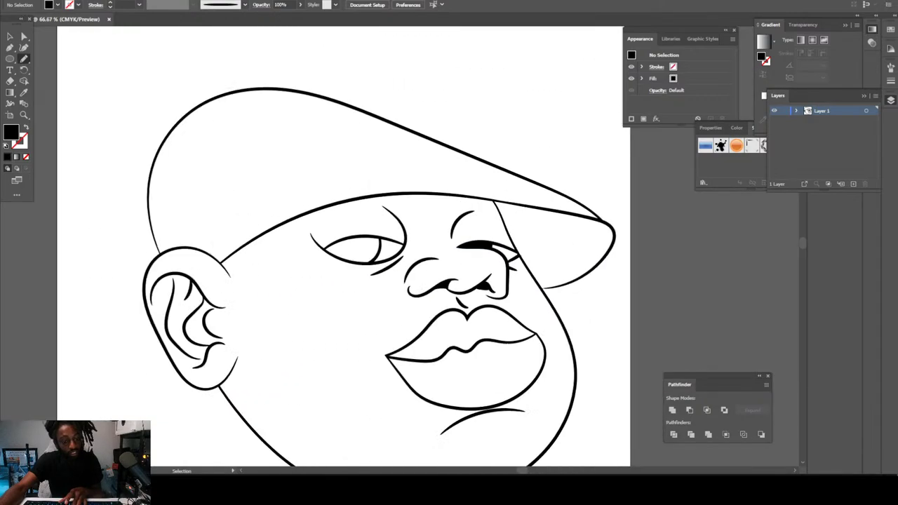
key("ctrl+equal")
key("ctrl+equal")
key("ctrl+equal")
key("ctrl+equal")
key("ctrl+plus")
key("ctrl+plus")
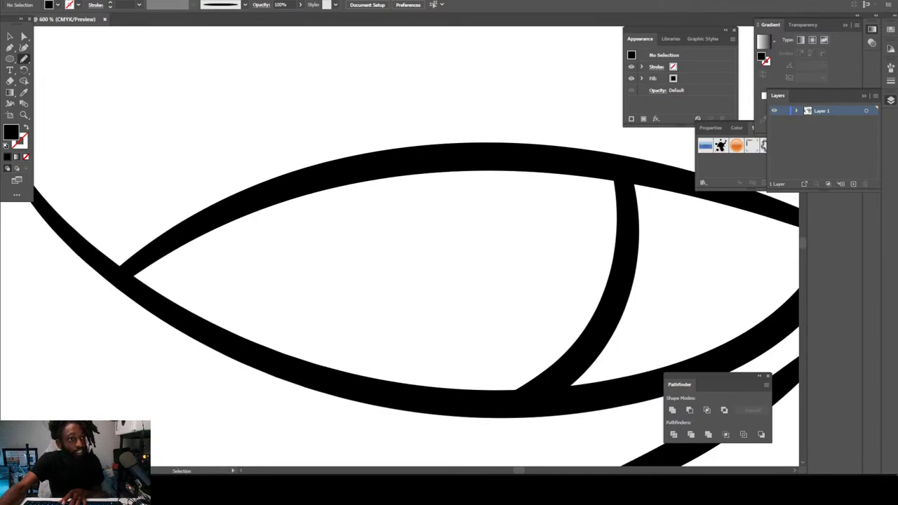
scroll(416, 246, "right", 1)
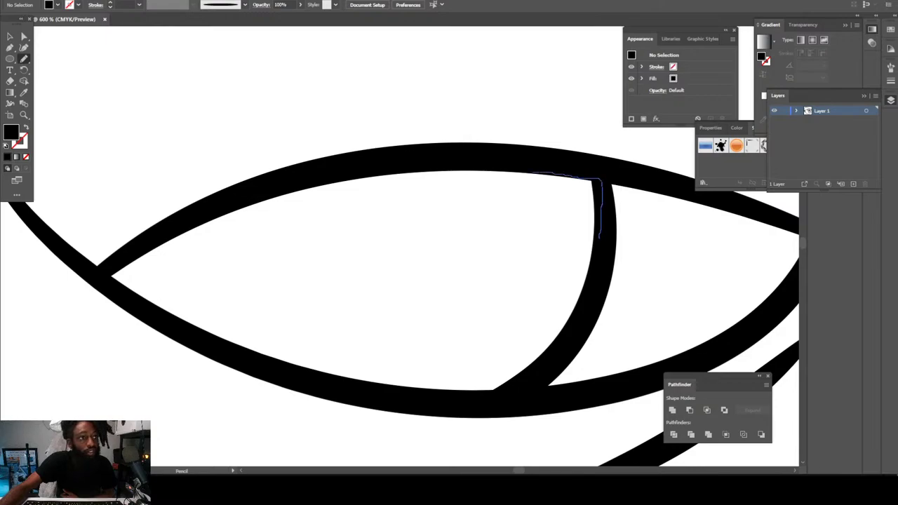
mouse_move(533, 174)
left_mouse_down()
mouse_move(219, 206)
mouse_move(136, 247)
left_mouse_up()
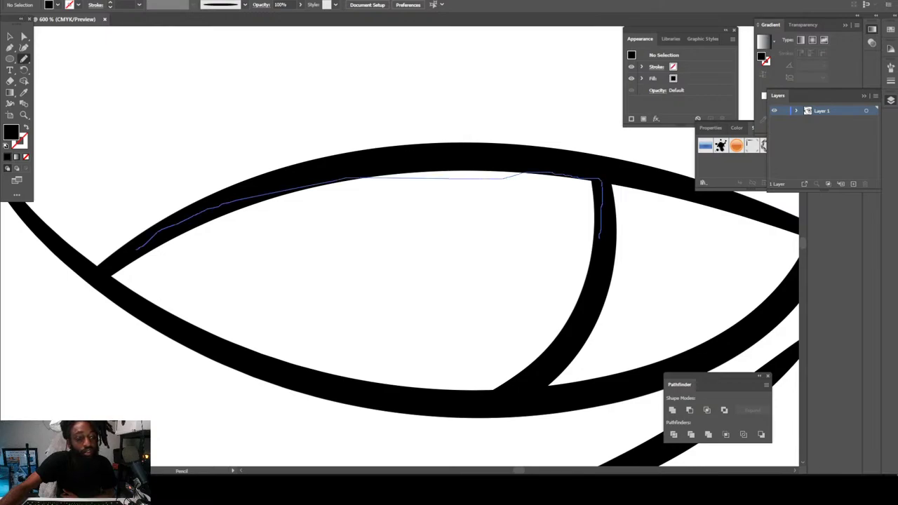
mouse_move(116, 284)
left_mouse_down()
mouse_move(151, 300)
mouse_move(196, 339)
mouse_move(262, 366)
mouse_move(421, 401)
mouse_move(507, 388)
mouse_move(537, 362)
mouse_move(582, 279)
left_mouse_up()
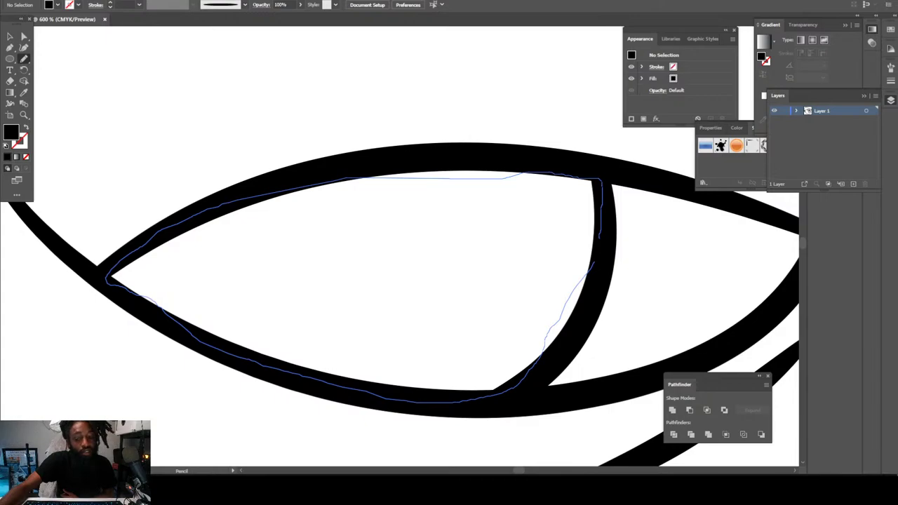
left_click_drag(594, 262, 592, 260)
Step: Try adding a freehand pencil shape across the left eye's upper lid, and undo it
mouse_move(557, 216)
left_mouse_down()
mouse_move(555, 193)
mouse_move(533, 167)
mouse_move(282, 150)
mouse_move(236, 167)
left_mouse_up()
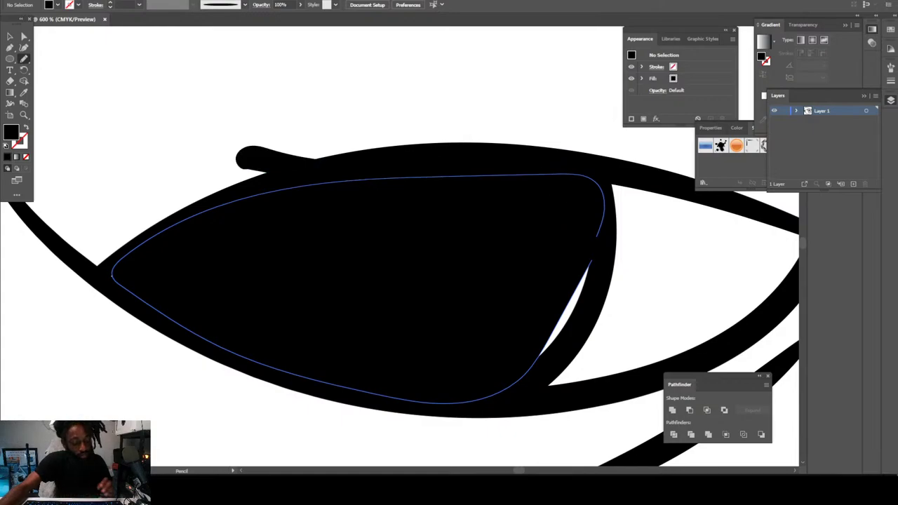
key("ctrl+z")
key("ctrl+z")
Step: Cover the white sliver between the left eye's black fill and the curved iris line with small pencil shapes
mouse_move(307, 207)
left_mouse_down()
mouse_move(347, 168)
mouse_move(473, 151)
mouse_move(561, 177)
mouse_move(559, 209)
mouse_move(507, 244)
left_mouse_up()
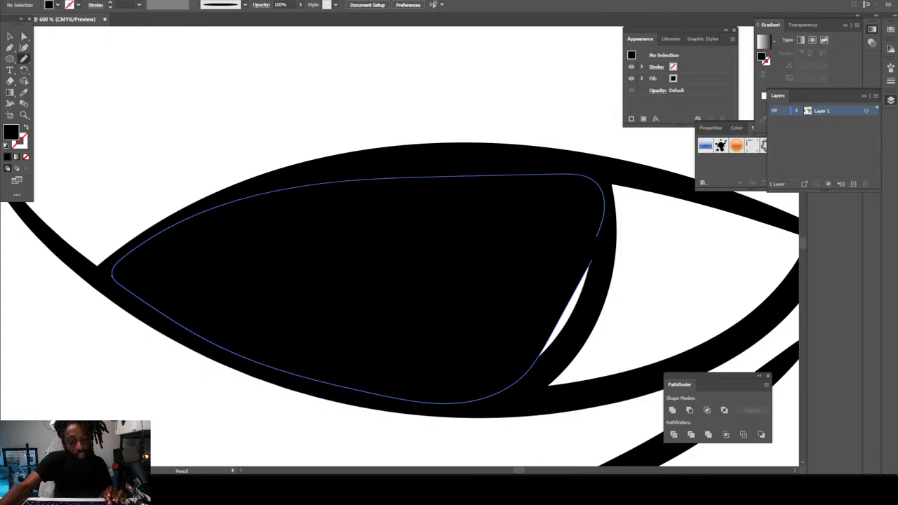
mouse_move(517, 376)
left_mouse_down()
mouse_move(558, 348)
mouse_move(589, 254)
left_mouse_up()
mouse_move(545, 358)
left_mouse_down()
mouse_move(572, 326)
mouse_move(580, 283)
left_mouse_up()
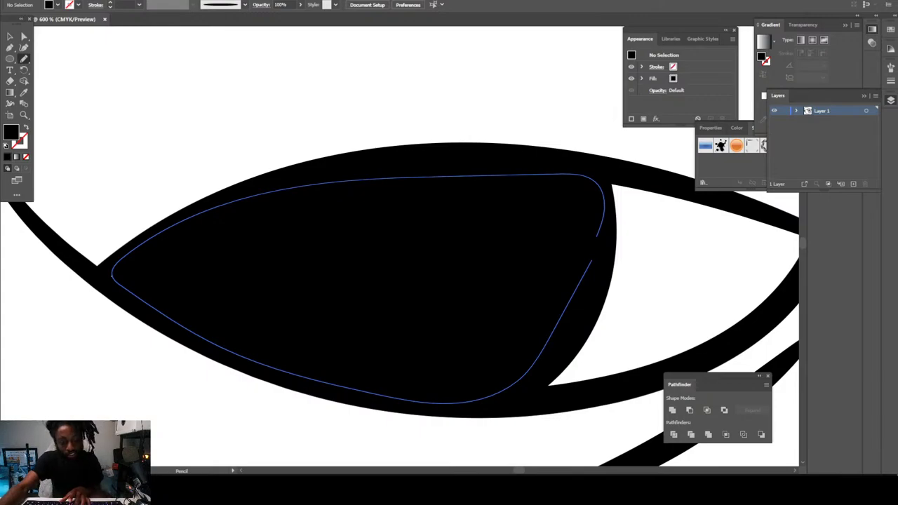
Step: Examine the filled eyes and nostrils up close and within the whole face drawing
key("ctrl+minus")
key("ctrl+minus")
key("ctrl+minus")
key("ctrl+minus")
key("ctrl+minus")
key("ctrl+minus")
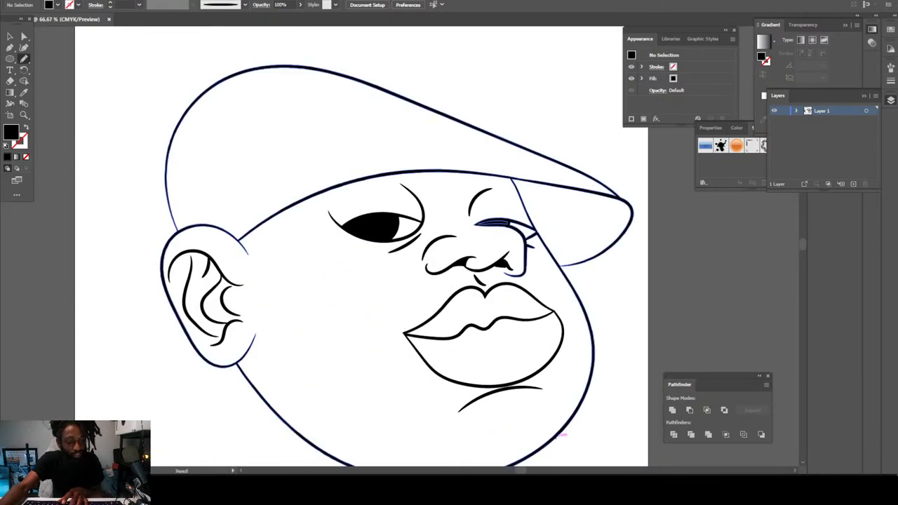
key("ctrl+minus")
key("ctrl+minus")
key("ctrl+plus")
key("ctrl+plus")
scroll(521, 367, "right", 1)
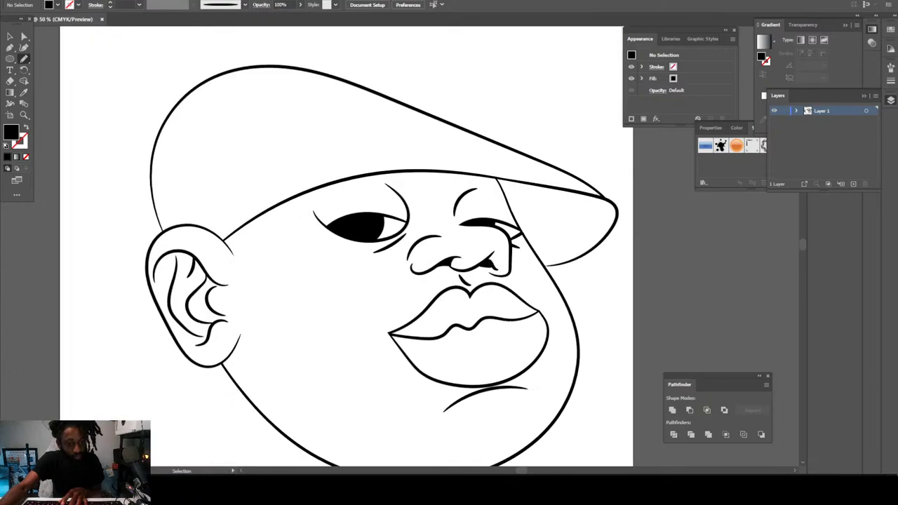
key("ctrl+minus")
scroll(521, 368, "up", 1)
key("ctrl+plus")
key("ctrl+plus")
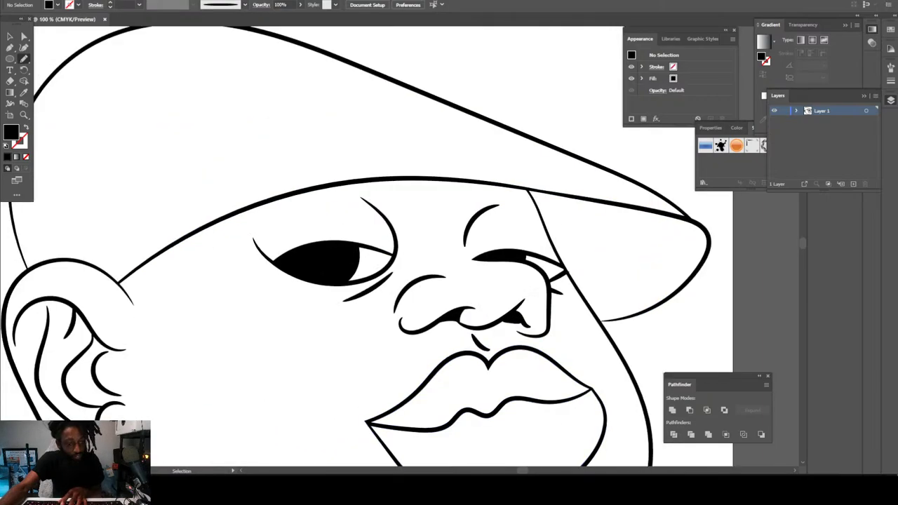
key("ctrl+minus")
key("ctrl+minus")
scroll(522, 367, "down", 1)
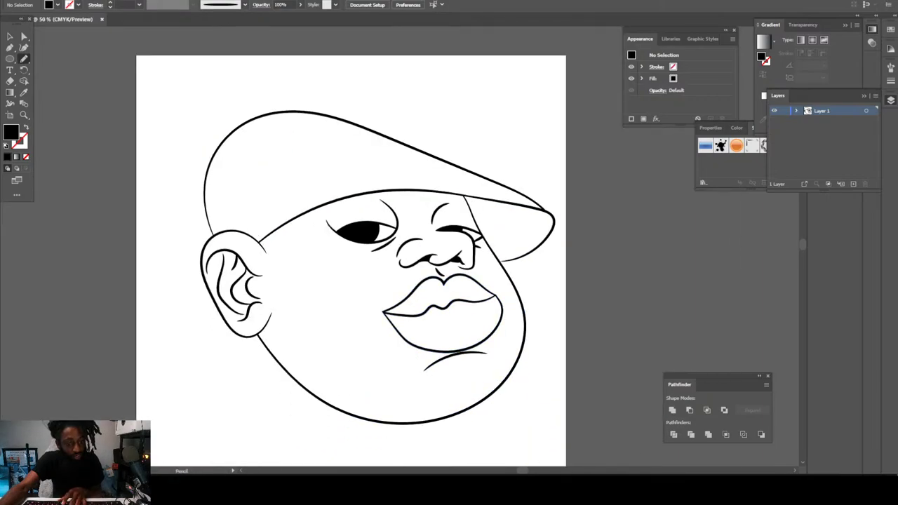
key("ctrl+minus")
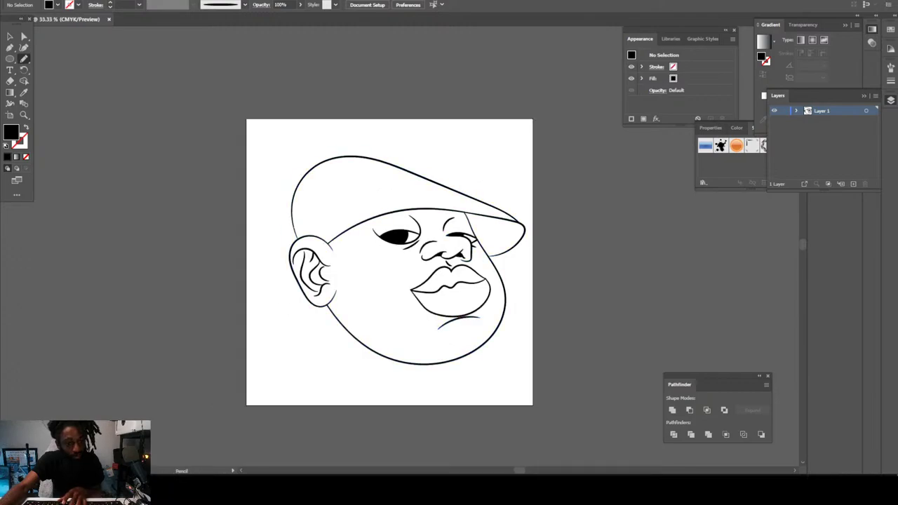
Step: Try drawing a wavy black pencil shape under the cap's lower edge above the left eye, and undo it
key("ctrl+plus")
key("ctrl+plus")
key("ctrl+plus")
key("ctrl+plus")
key("ctrl+plus")
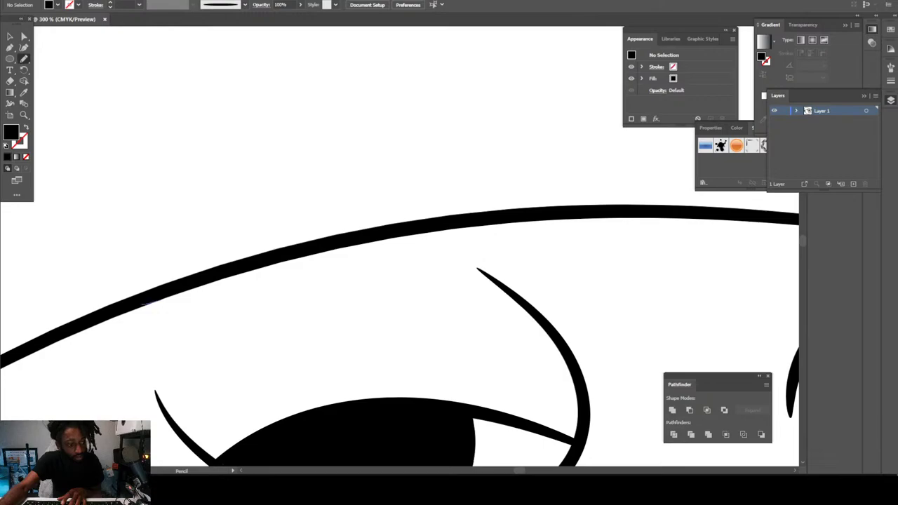
mouse_move(191, 283)
left_mouse_down()
mouse_move(344, 279)
mouse_move(381, 266)
left_mouse_up()
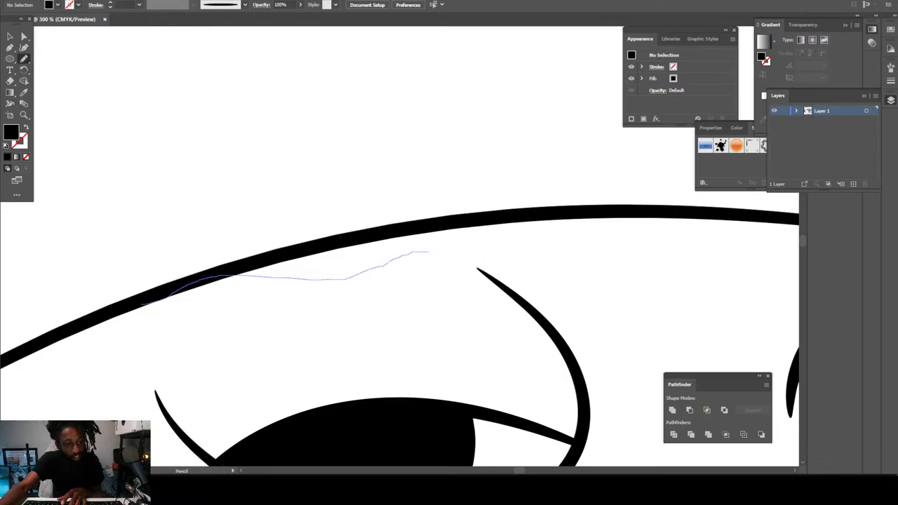
mouse_move(427, 251)
left_mouse_down()
mouse_move(503, 254)
mouse_move(591, 273)
left_mouse_up()
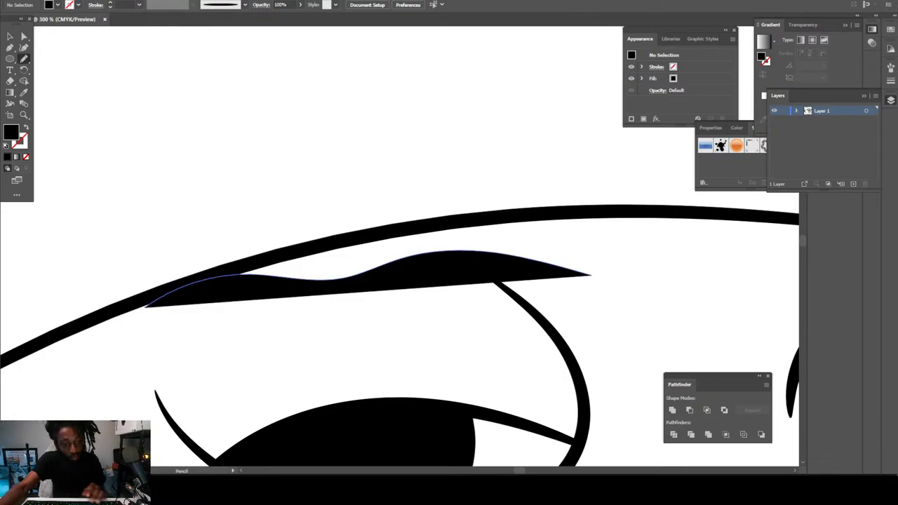
key("ctrl+z")
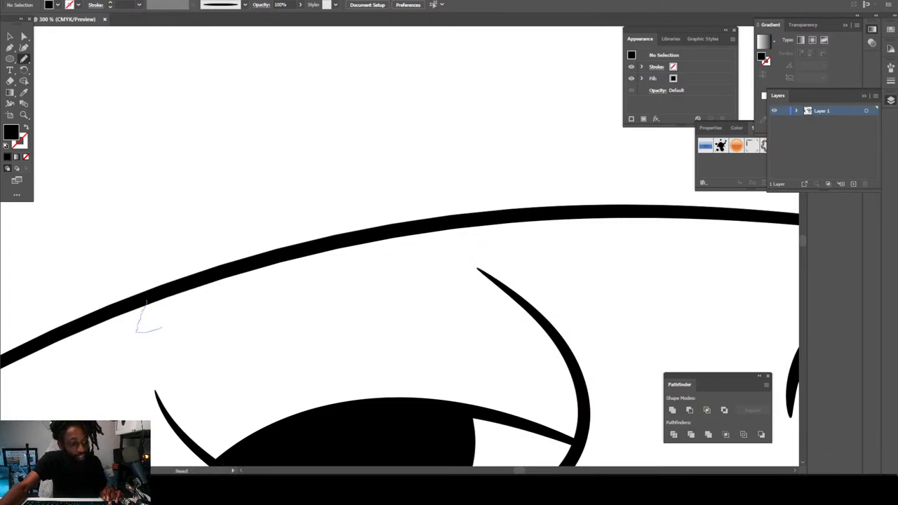
Step: Draw a black pencil eyebrow above the left eye, joined to the cap's lower edge and rounded at its inner end
mouse_move(161, 327)
left_mouse_down()
mouse_move(357, 263)
mouse_move(470, 257)
mouse_move(508, 264)
left_mouse_up()
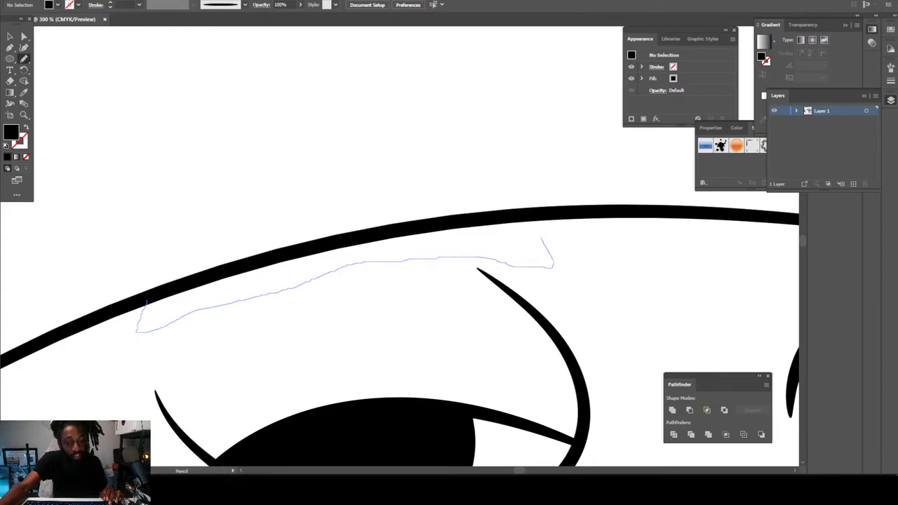
left_click_drag(510, 214, 454, 224)
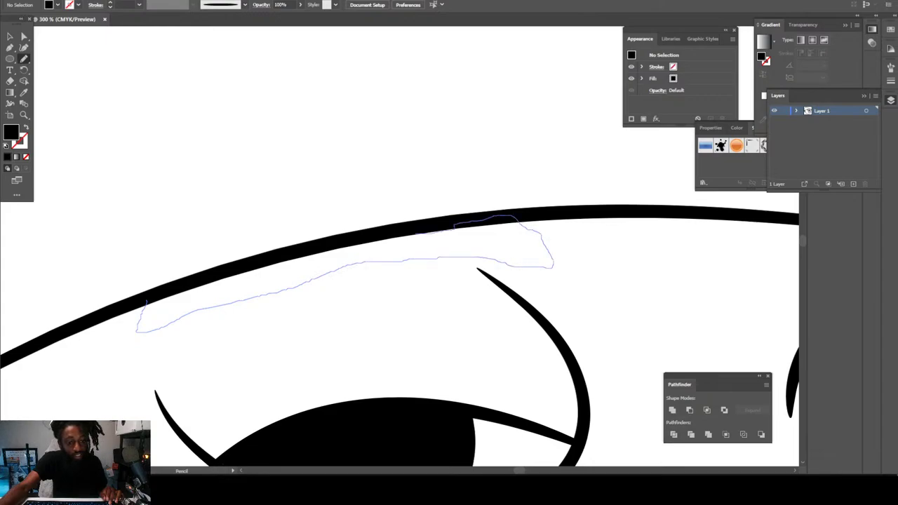
left_click_drag(359, 234, 278, 257)
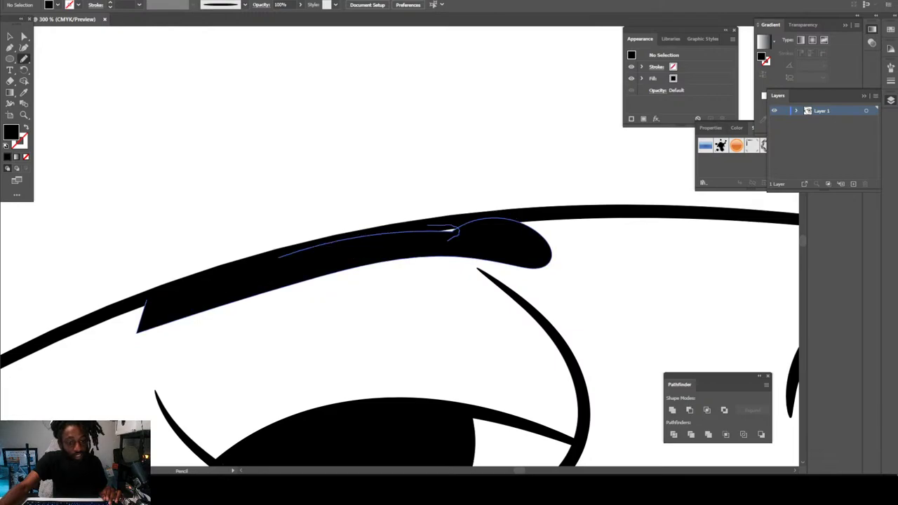
Step: Draw a black pencil eyebrow above the right eye, from a rounded inner end along the cap's edge to the face outline
key("ctrl+1")
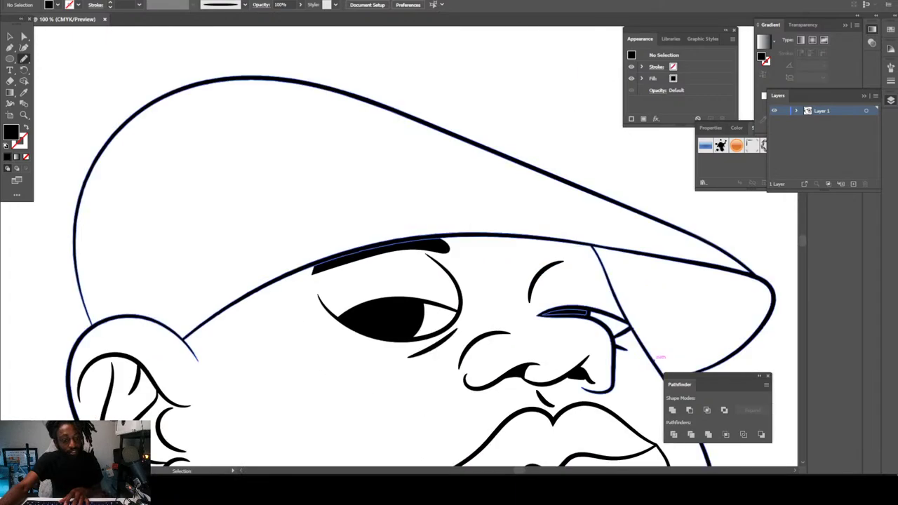
key("ctrl+minus")
key("ctrl+minus")
key("ctrl+minus")
key("ctrl+equal")
key("ctrl+equal")
key("ctrl+equal")
key("ctrl+equal")
key("ctrl+equal")
key("ctrl+equal")
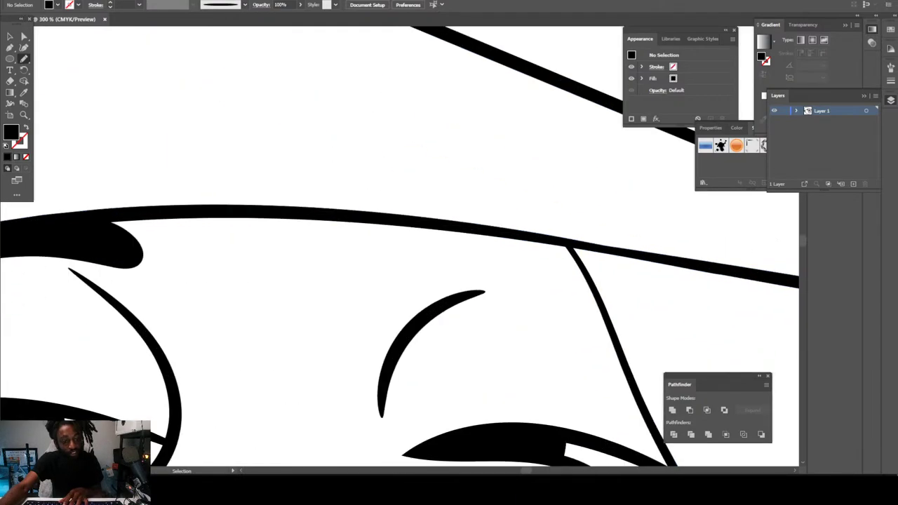
key("ctrl+plus")
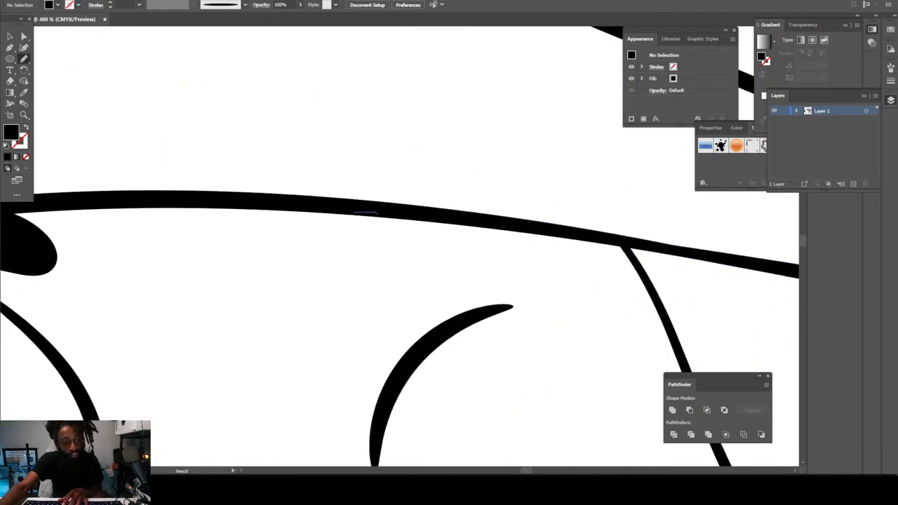
mouse_move(375, 270)
left_mouse_down()
mouse_move(568, 258)
mouse_move(615, 268)
left_mouse_up()
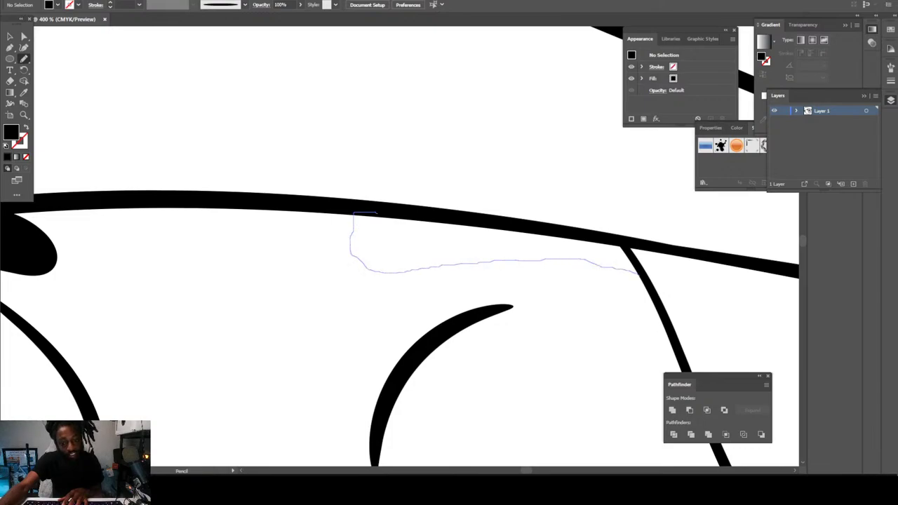
mouse_move(616, 244)
left_mouse_down()
mouse_move(526, 242)
mouse_move(499, 233)
mouse_move(532, 223)
mouse_move(437, 219)
mouse_move(491, 215)
left_mouse_up()
Step: Cover the white slivers between the right eyebrow and the cap's lower edge with small black pencil shapes
mouse_move(533, 237)
left_mouse_down()
mouse_move(573, 240)
mouse_move(536, 250)
mouse_move(484, 248)
left_mouse_up()
mouse_move(495, 215)
left_mouse_down()
mouse_move(635, 247)
mouse_move(531, 236)
left_mouse_up()
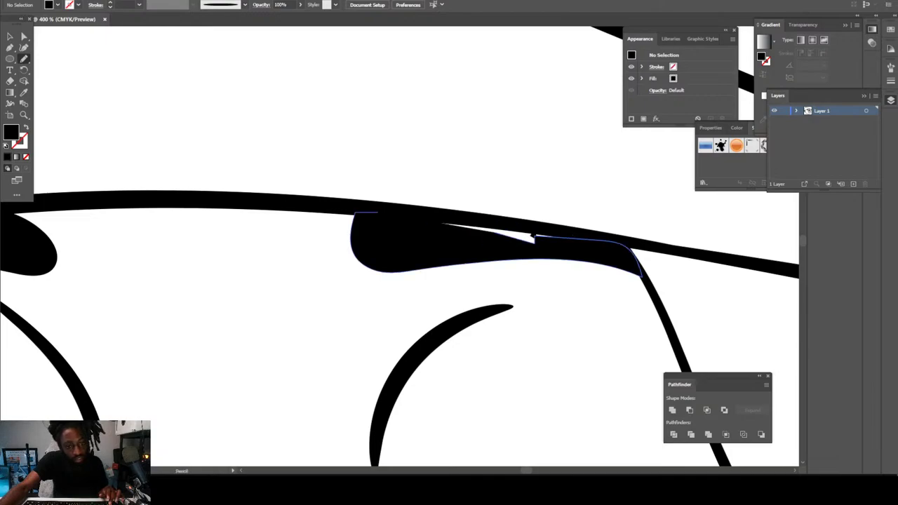
mouse_move(435, 222)
left_mouse_down()
mouse_move(526, 225)
mouse_move(554, 235)
mouse_move(522, 246)
mouse_move(474, 234)
left_mouse_up()
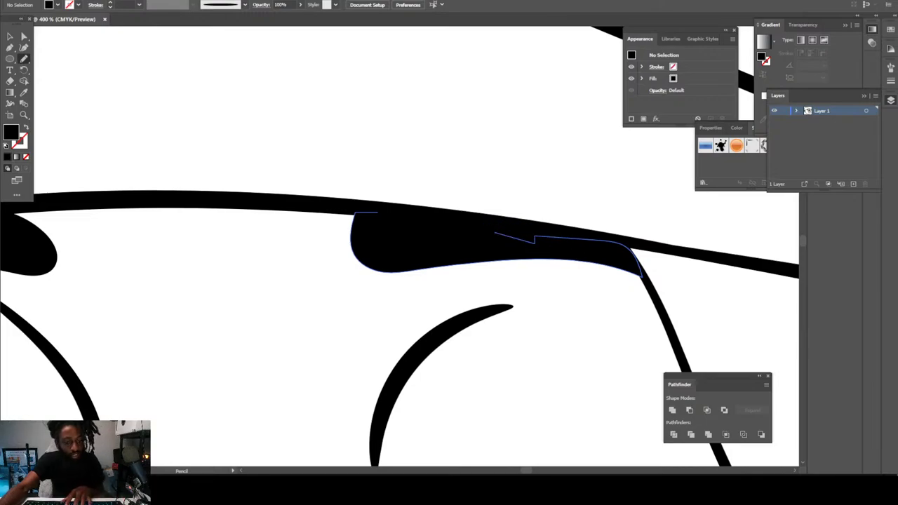
Step: Examine both eyebrow shapes within the whole drawing on the artboard
key("ctrl+minus")
key("ctrl+minus")
key("ctrl+minus")
key("ctrl+minus")
key("ctrl+minus")
key("ctrl+minus")
key("ctrl+minus")
scroll(360, 296, "left", 3)
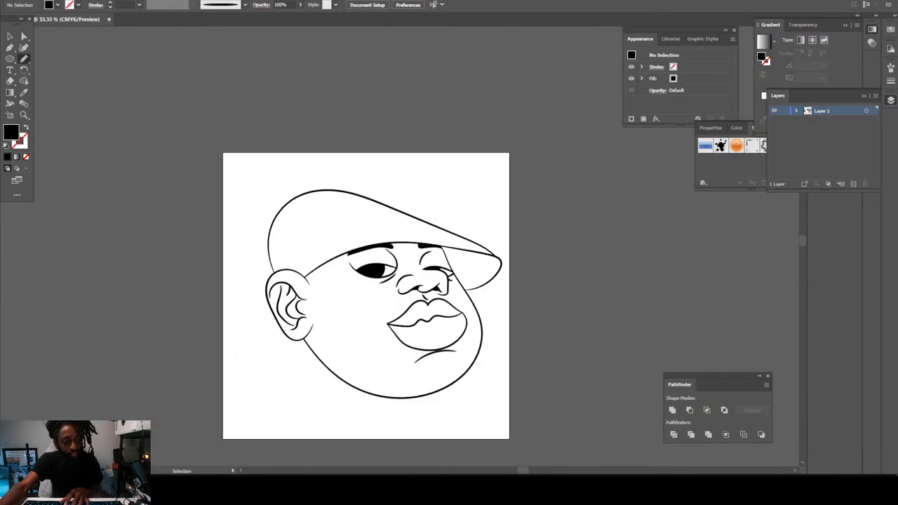
scroll(378, 273, "down", 4)
key("ctrl+plus")
key("n")
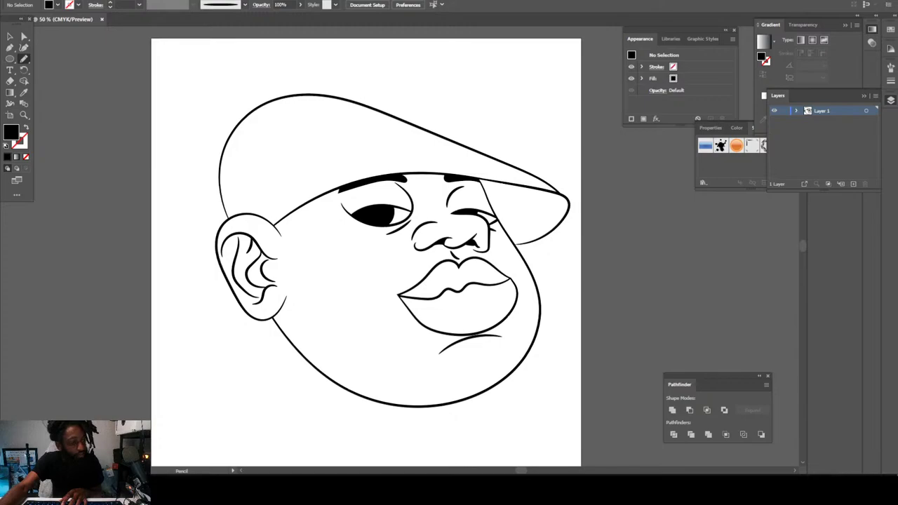
Step: Draw a closed black pencil shape filling the upper part of the inner ear hollow, between the fold lines and the small curve
scroll(400, 246, "left", 3)
key("ctrl+plus")
key("ctrl+plus")
key("ctrl+plus")
scroll(400, 246, "left", 4)
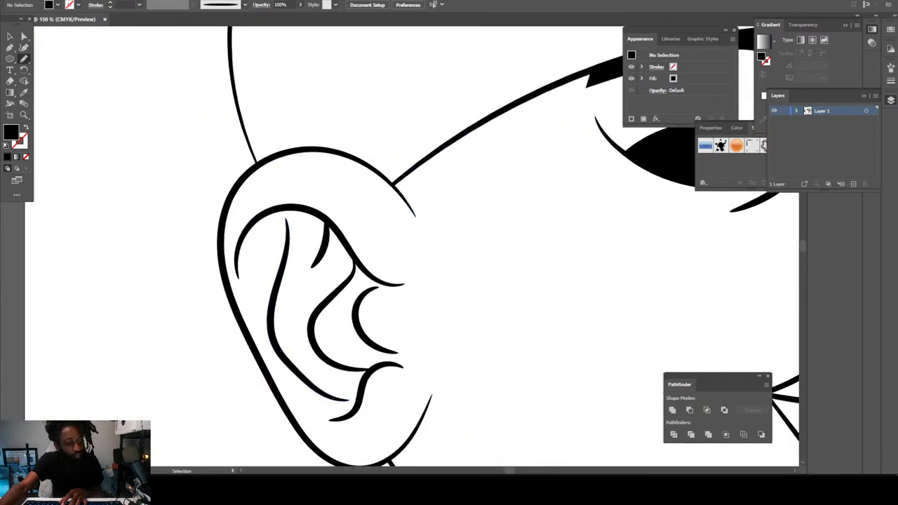
key("ctrl+plus")
key("ctrl+plus")
key("ctrl+plus")
key("ctrl+plus")
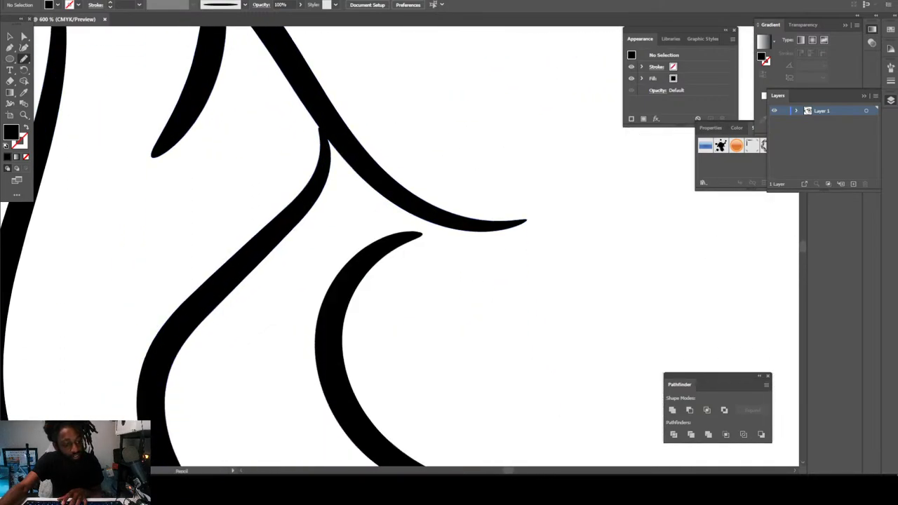
mouse_move(160, 391)
left_mouse_down()
mouse_move(178, 354)
mouse_move(254, 310)
mouse_move(284, 313)
mouse_move(335, 359)
left_mouse_up()
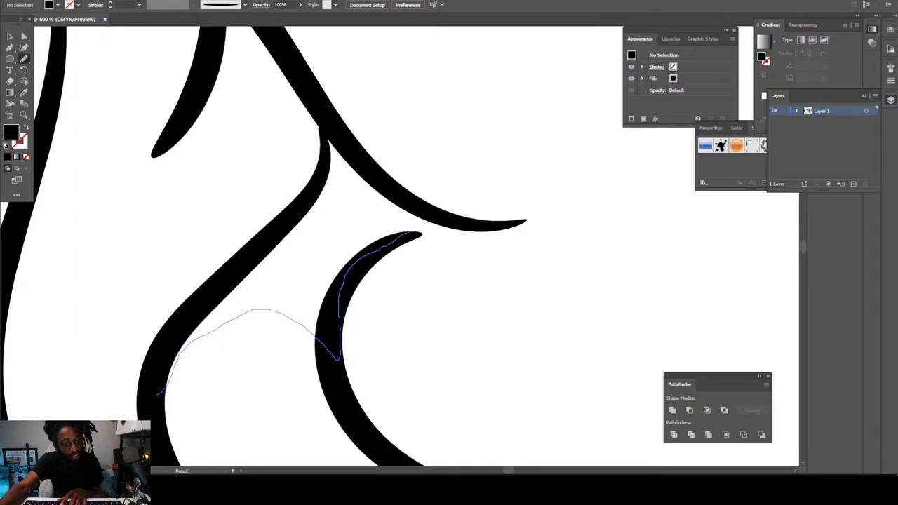
mouse_move(430, 212)
left_mouse_down()
mouse_move(369, 178)
mouse_move(326, 126)
mouse_move(323, 160)
left_mouse_up()
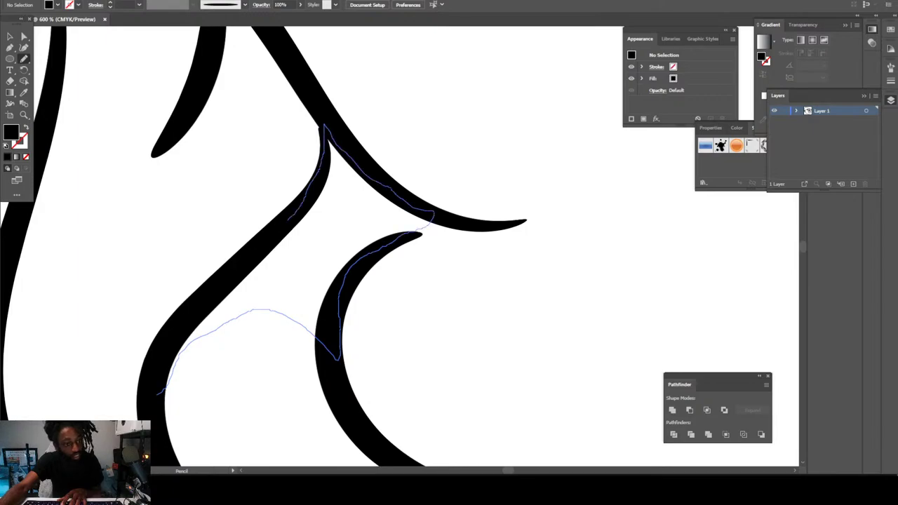
mouse_move(256, 252)
left_mouse_down()
mouse_move(179, 330)
mouse_move(156, 394)
left_mouse_up()
key("ctrl+minus")
key("ctrl+minus")
key("ctrl+minus")
key("ctrl+minus")
key("ctrl+minus")
key("ctrl+minus")
key("ctrl+minus")
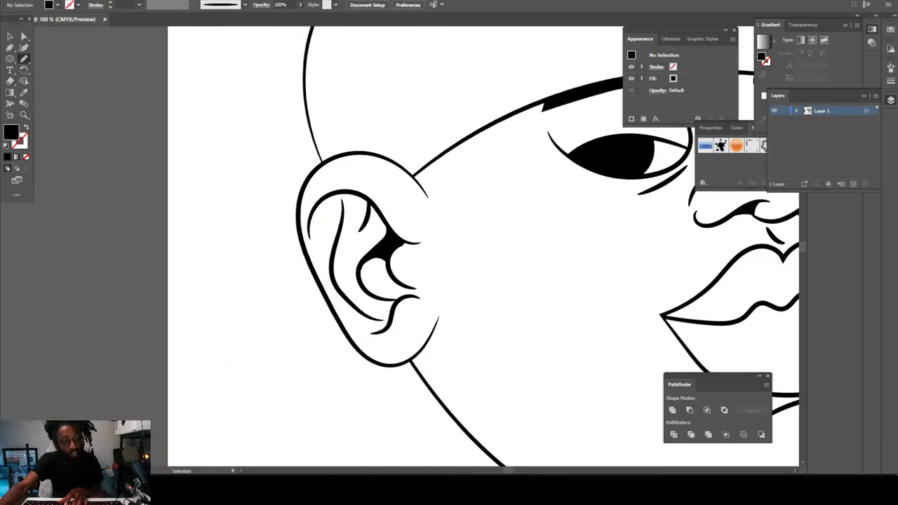
Step: Select the whole drawing, expand it and combine all its shapes with the Pathfinder Merge operation
scroll(491, 246, "right", 4)
key("ctrl+plus")
scroll(491, 246, "right", 3)
key("ctrl+minus")
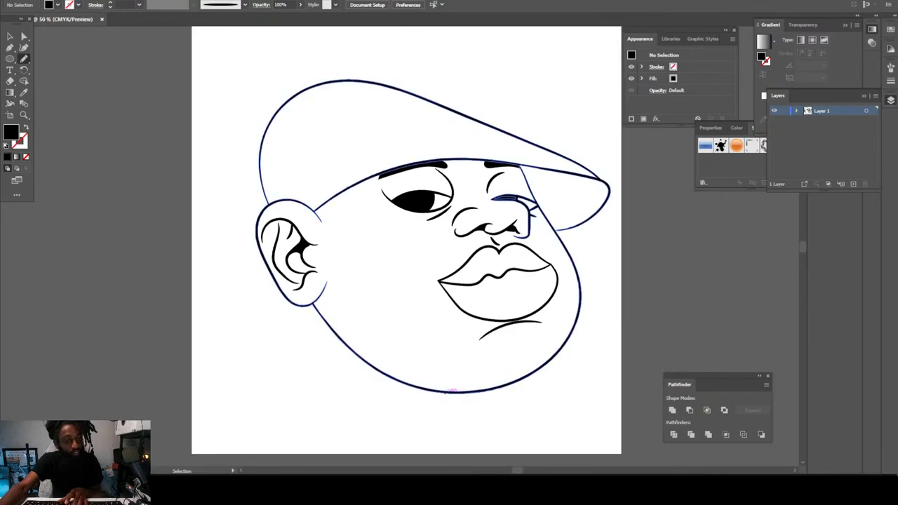
key("v")
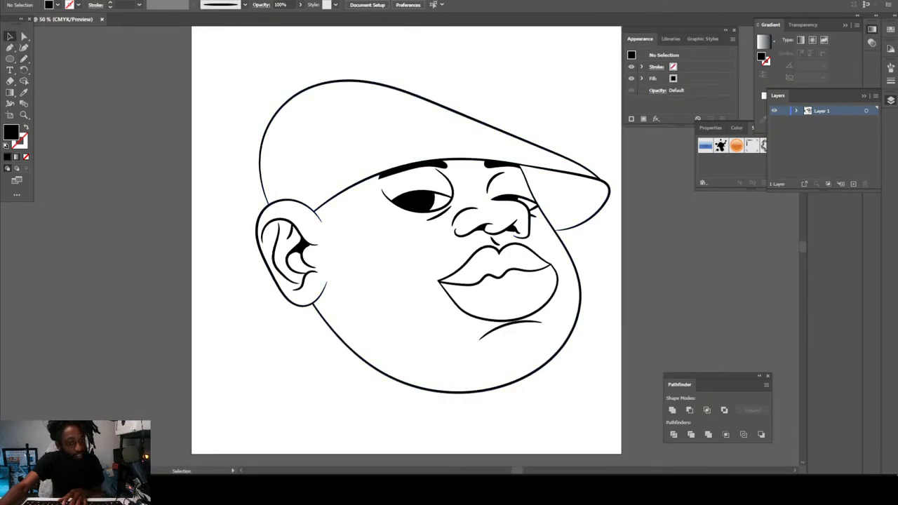
mouse_move(242, 76)
left_mouse_down()
mouse_move(519, 414)
mouse_move(614, 440)
left_mouse_up()
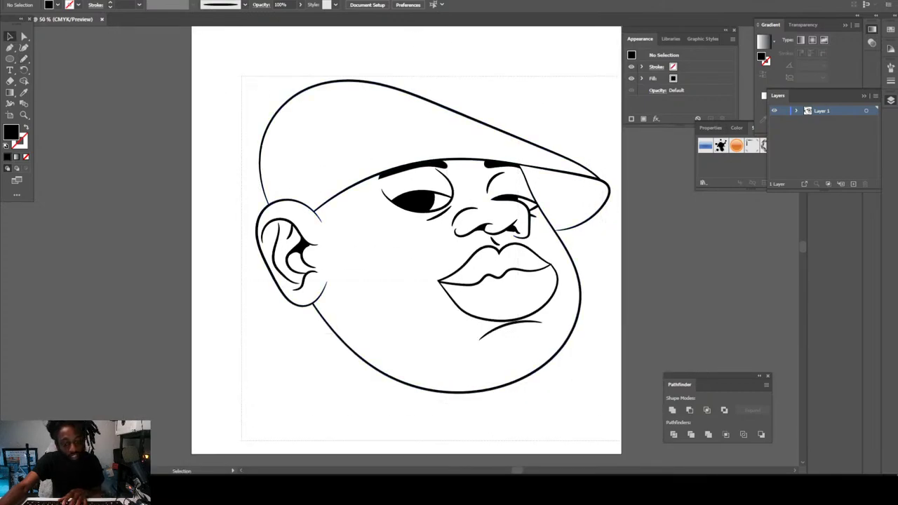
left_click(82, 0)
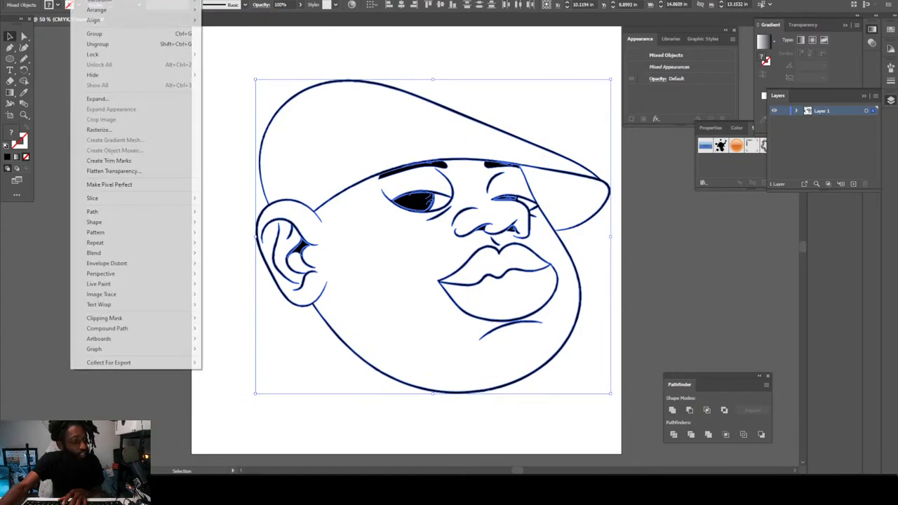
left_click(98, 99)
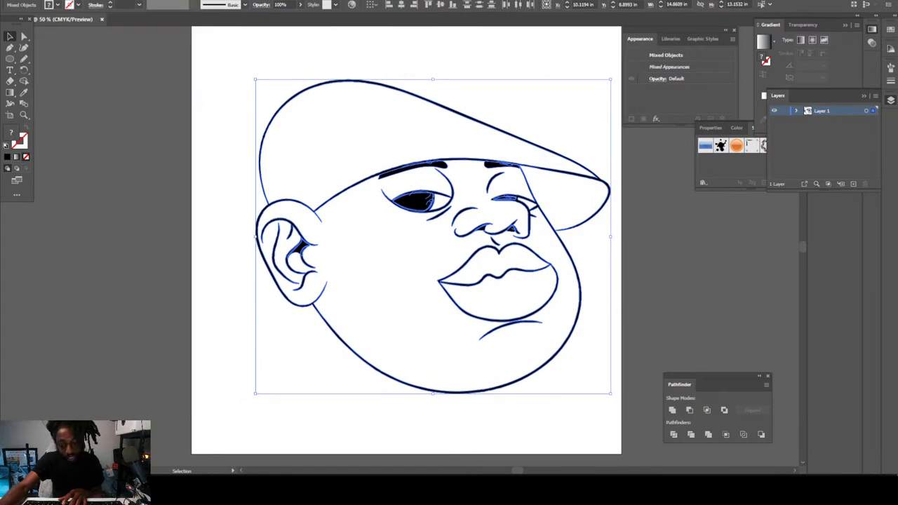
left_click(707, 434)
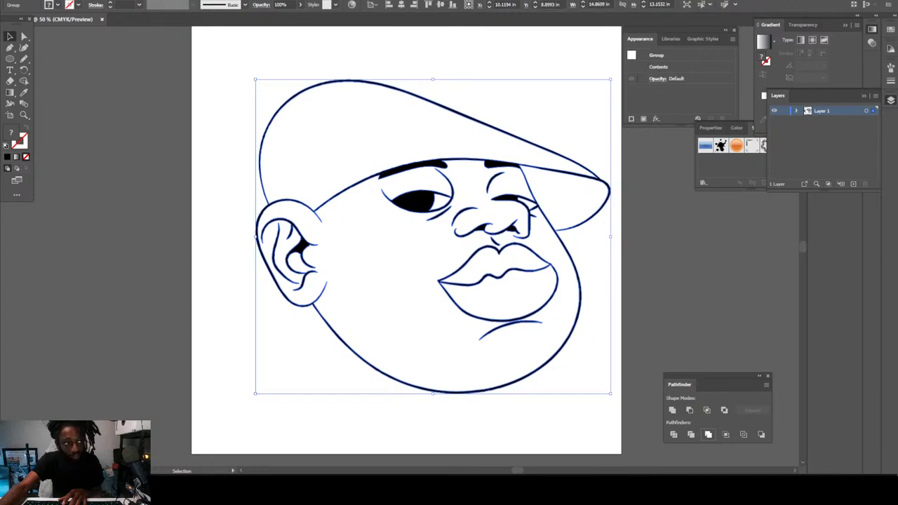
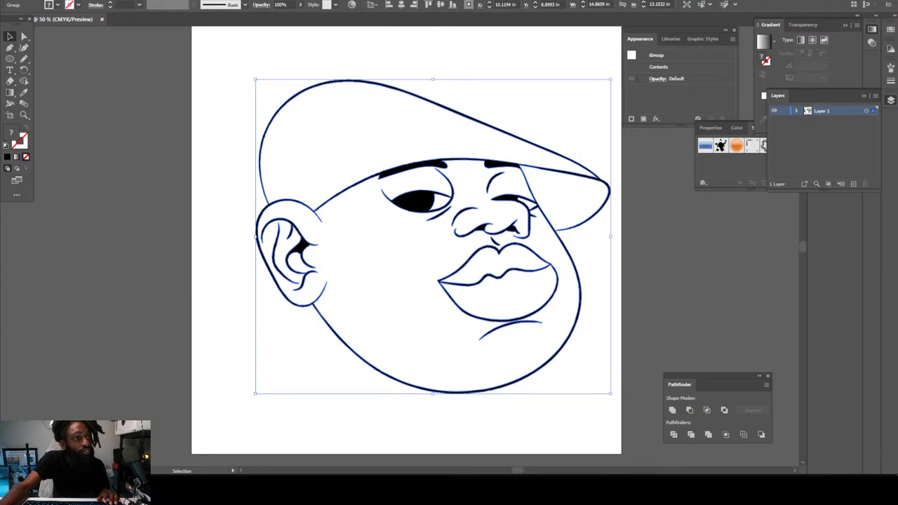
Step: Move the merged artwork down and left on the artboard and enlarge it proportionally to about 15.58 in wide
key("ctrl+shift+a")
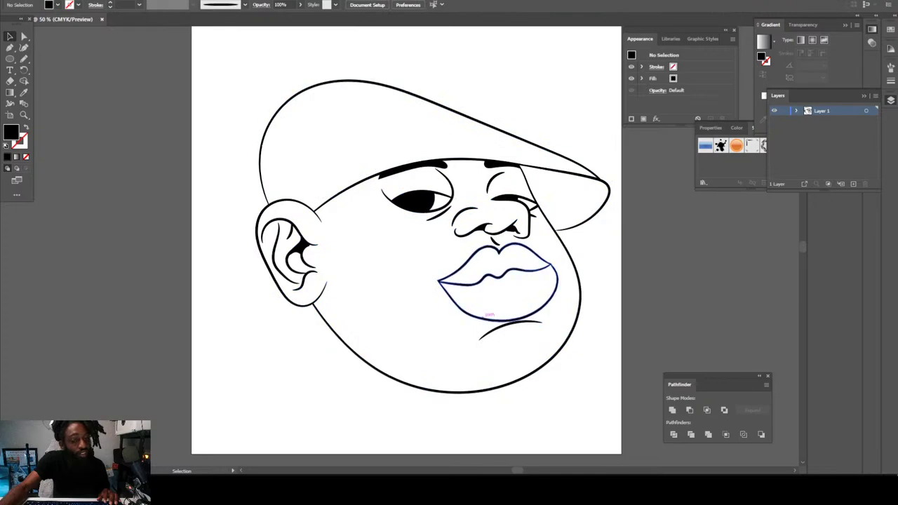
mouse_move(584, 390)
left_mouse_down()
mouse_move(436, 85)
mouse_move(241, 80)
left_mouse_up()
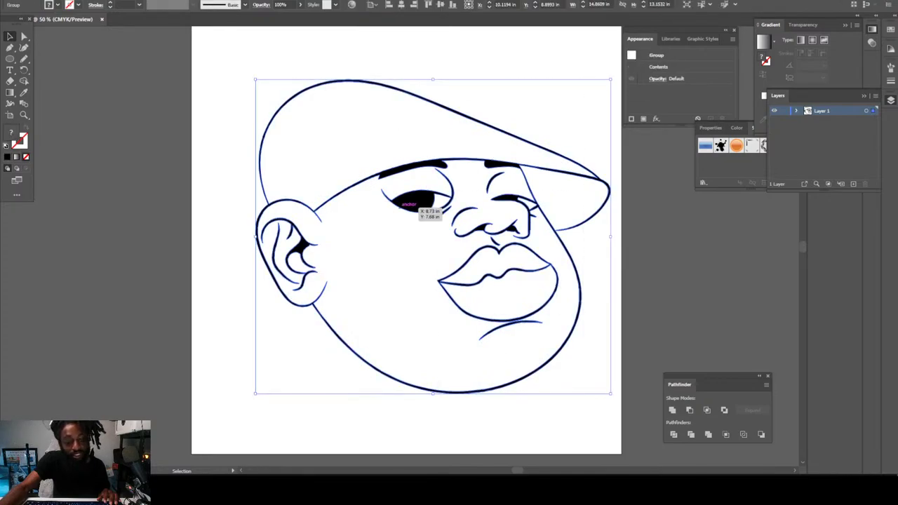
left_click_drag(313, 244, 294, 258)
left_click_drag(593, 251, 610, 251)
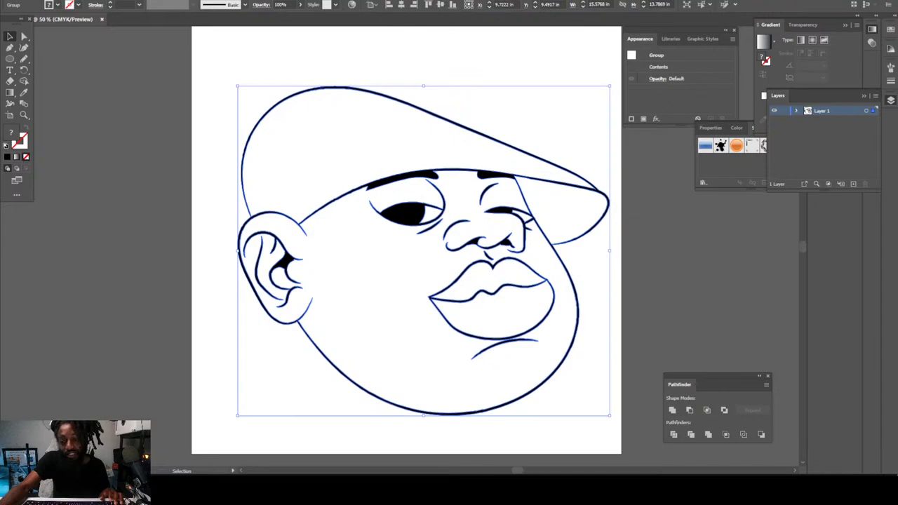
key("ctrl+shift+a")
Step: Duplicate Layer 1, lock the copy on top and make the original Layer 1 active
left_click(891, 100)
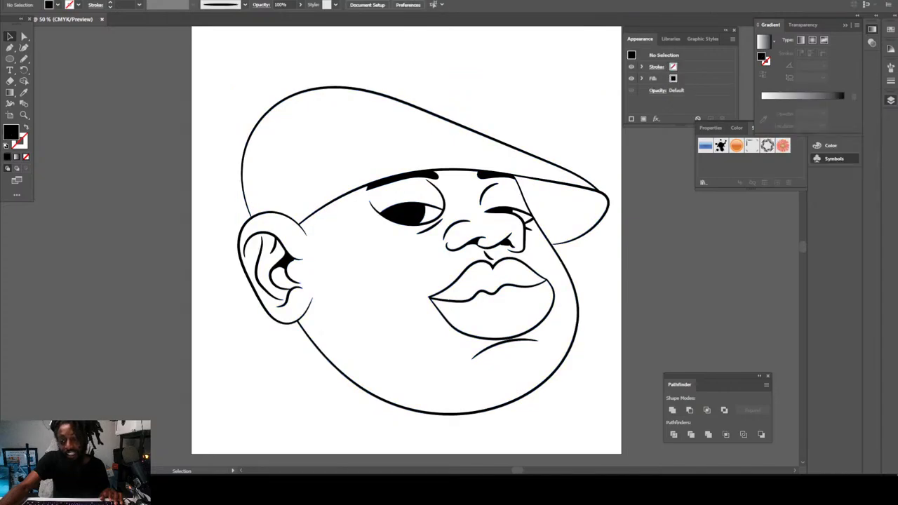
key("F7")
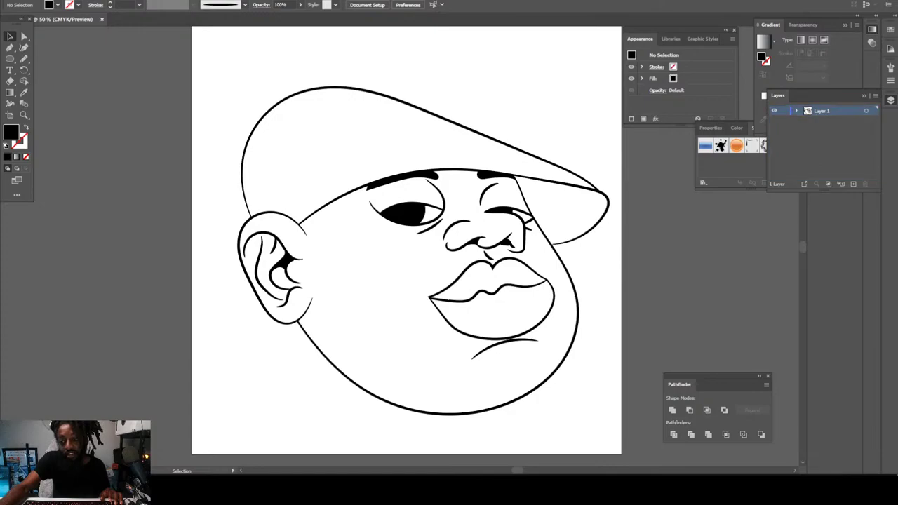
left_click(831, 111)
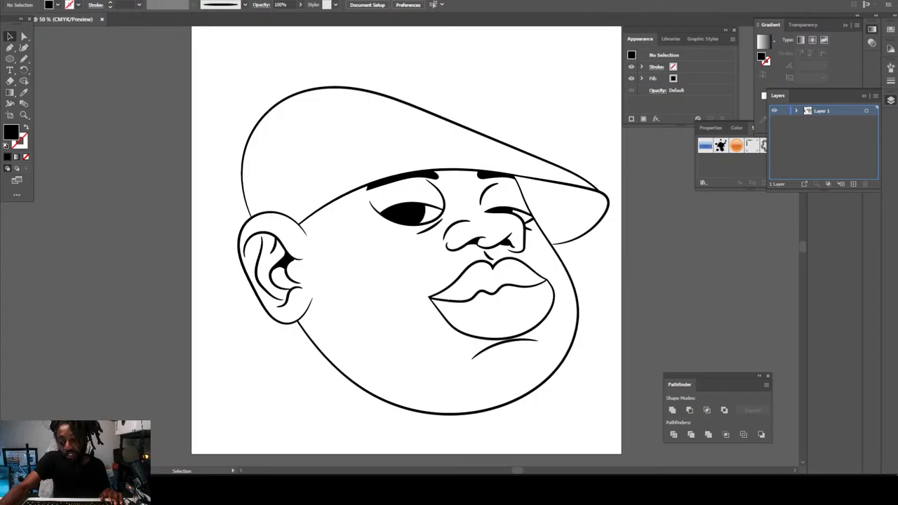
left_click_drag(831, 111, 853, 184)
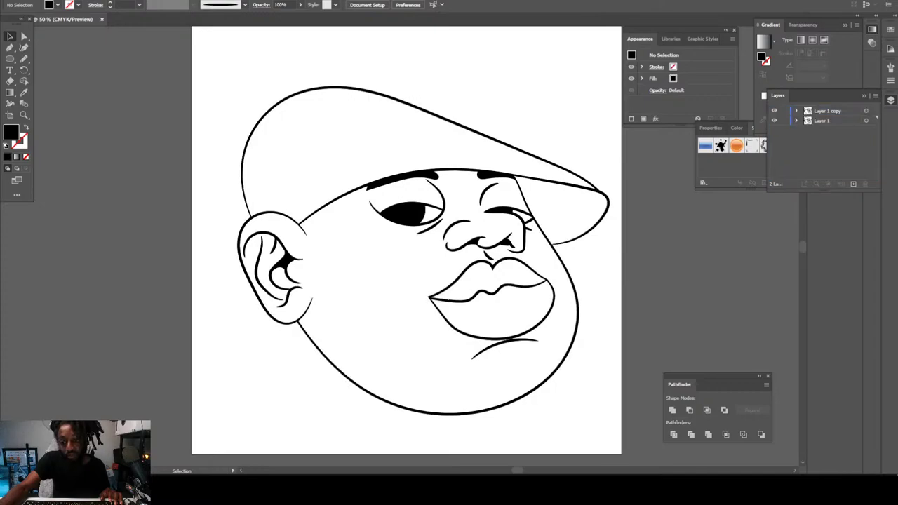
left_click(831, 121)
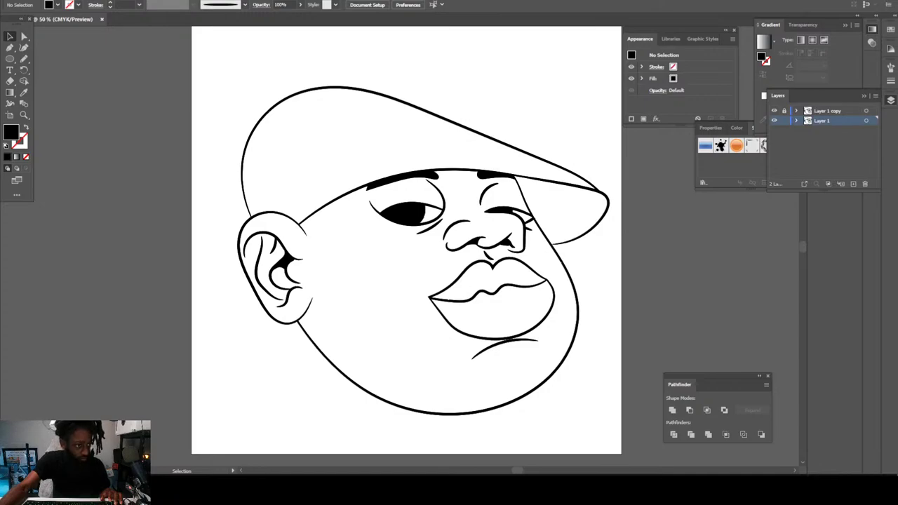
double_click(11, 132)
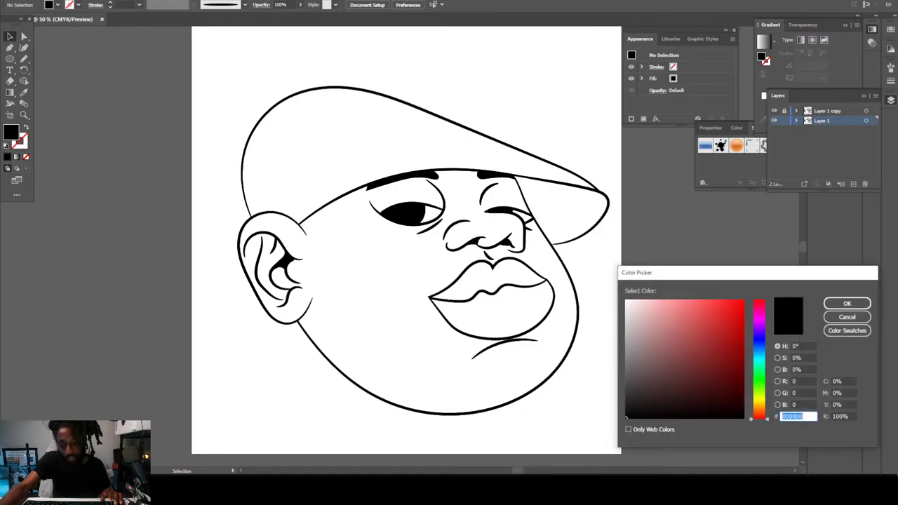
left_click_drag(760, 418, 759, 411)
left_click_drag(701, 360, 703, 337)
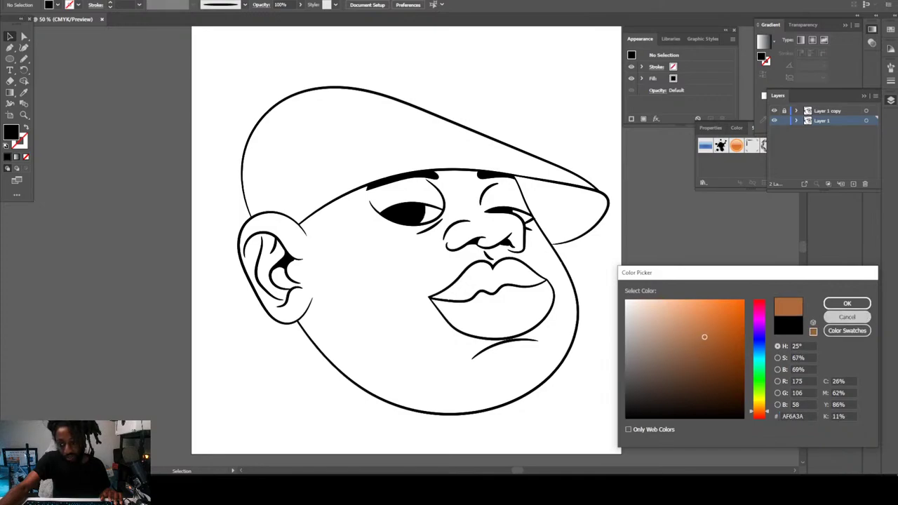
left_click(846, 317)
Step: Load the CHIWORLD SKIN TONES #1 swatch library from New folder in pc files on drive G and expand it to show all its swatches
left_click(890, 29)
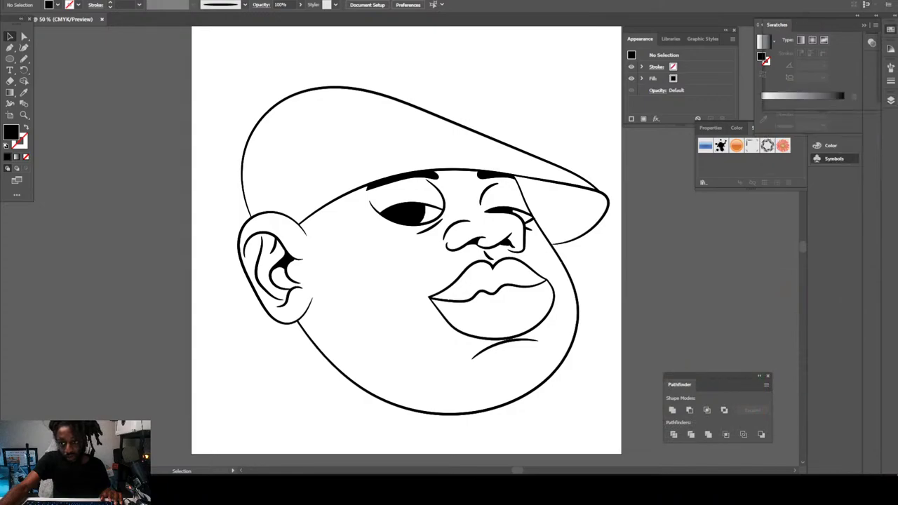
left_click(771, 105)
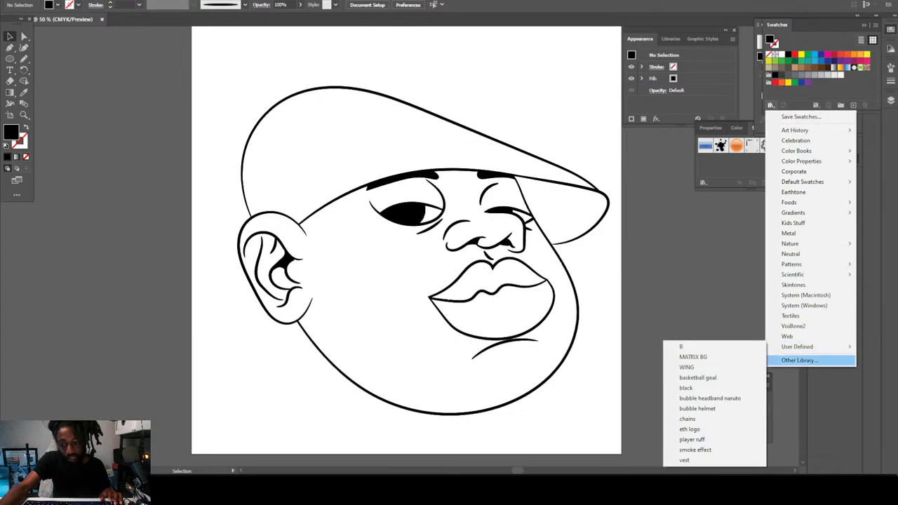
left_click(799, 359)
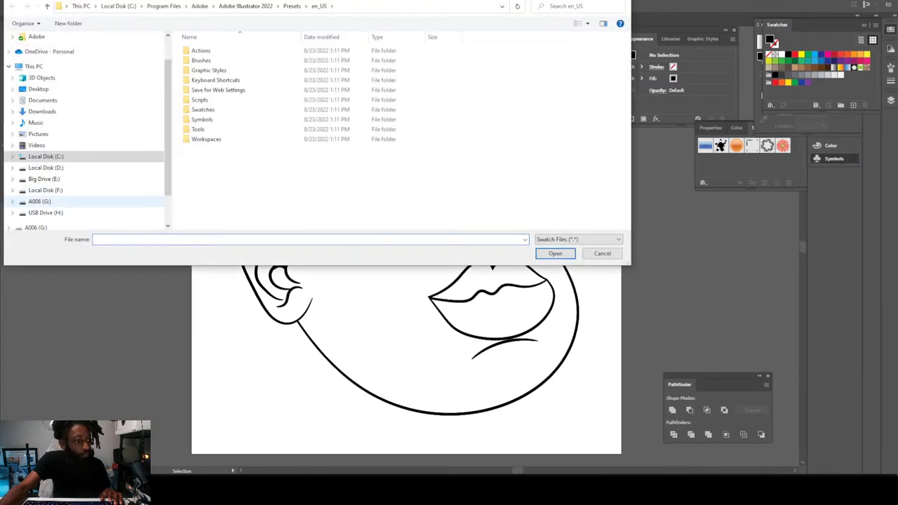
left_click(39, 201)
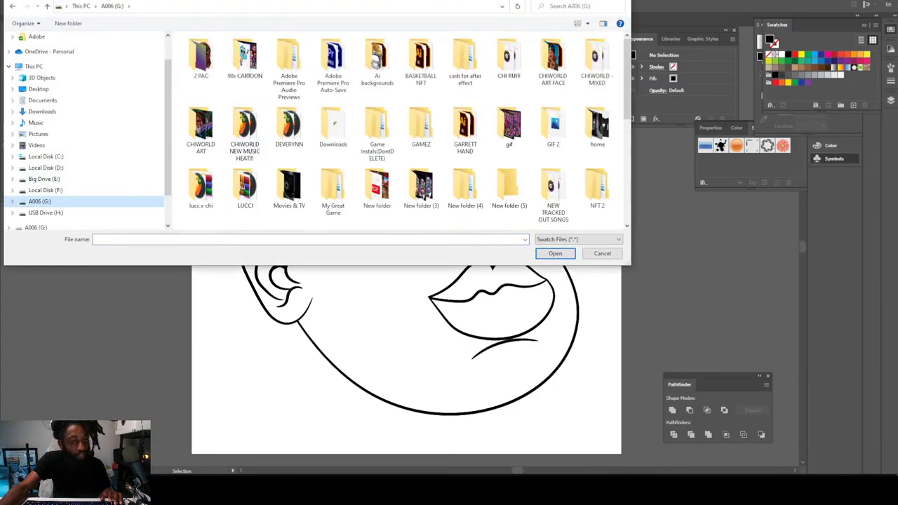
scroll(334, 134, "down", 2)
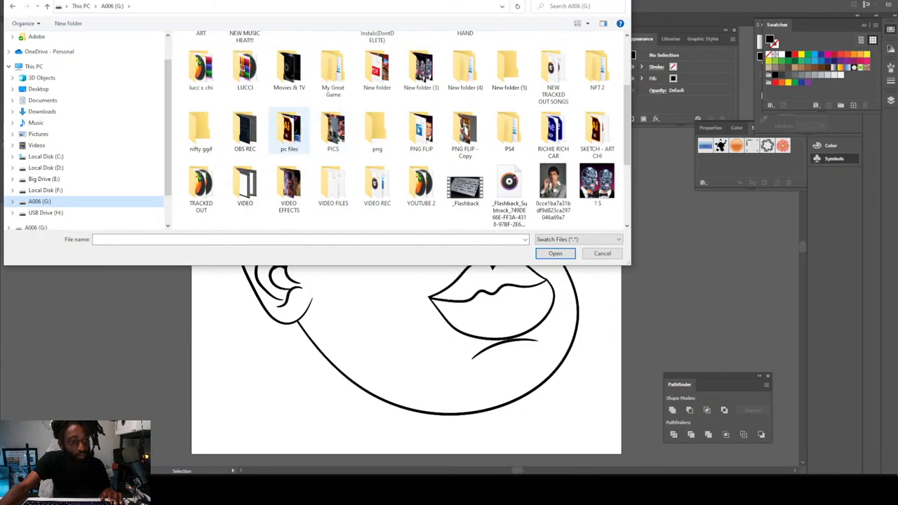
double_click(289, 130)
scroll(261, 138, "down", 1)
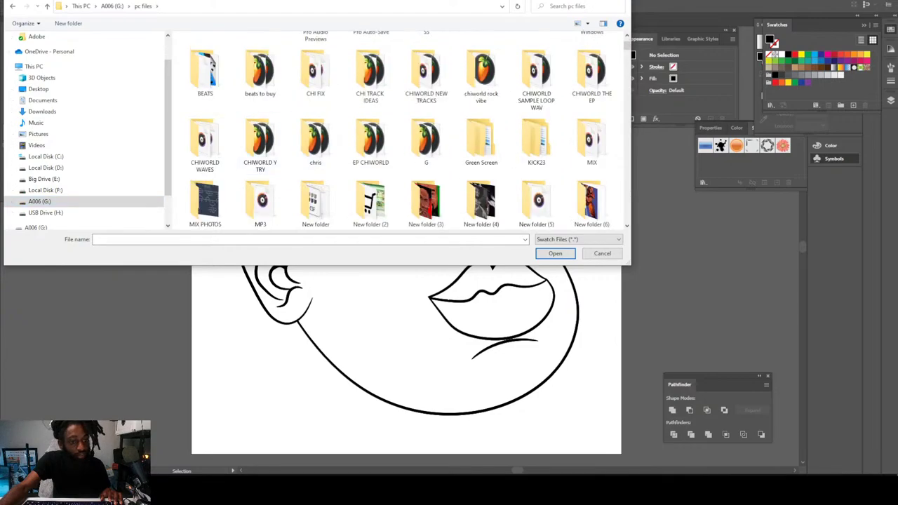
double_click(315, 203)
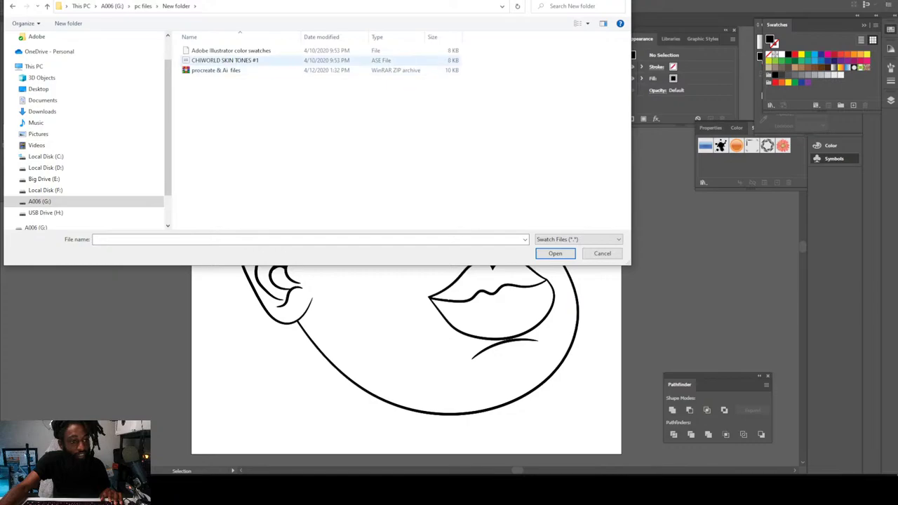
double_click(224, 60)
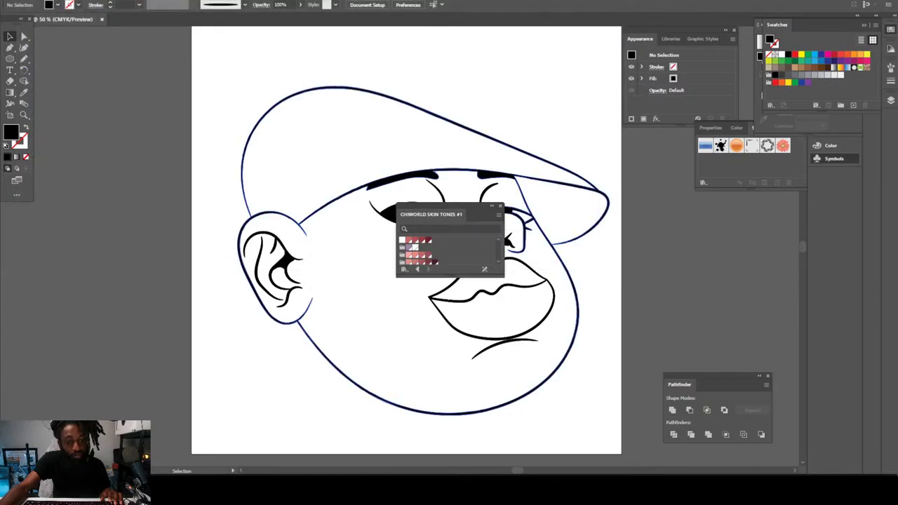
left_click_drag(435, 213, 802, 30)
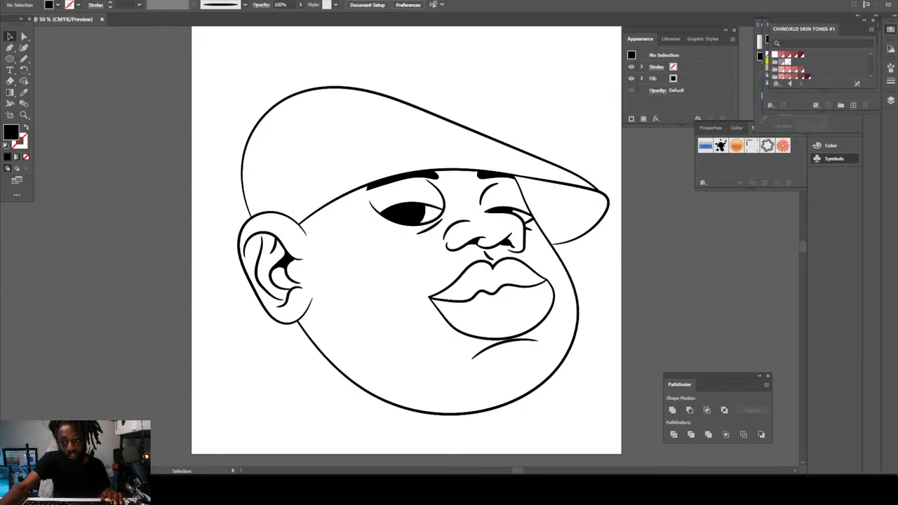
left_click_drag(802, 110, 802, 272)
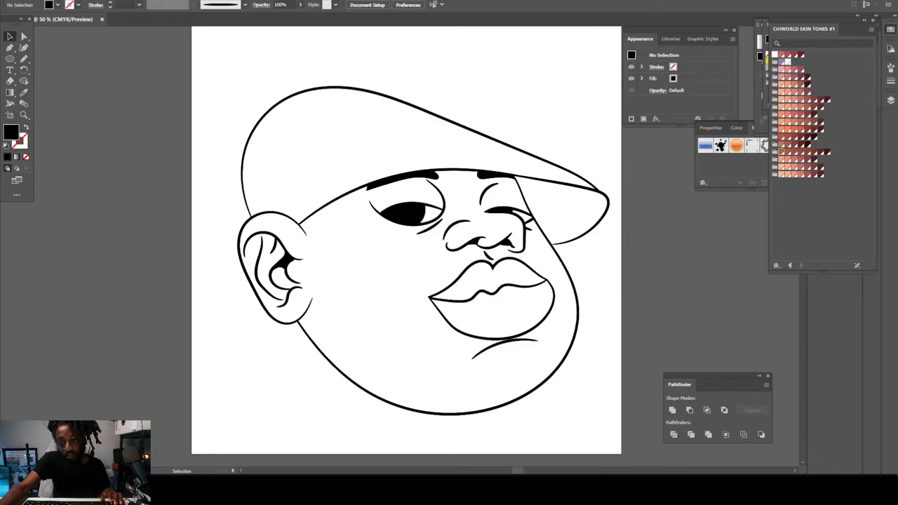
Step: Draw a rectangle about 17.9 by 16.3 in behind the whole face on Layer 1, filled with a reddish-brown skin tone swatch
left_click(781, 152)
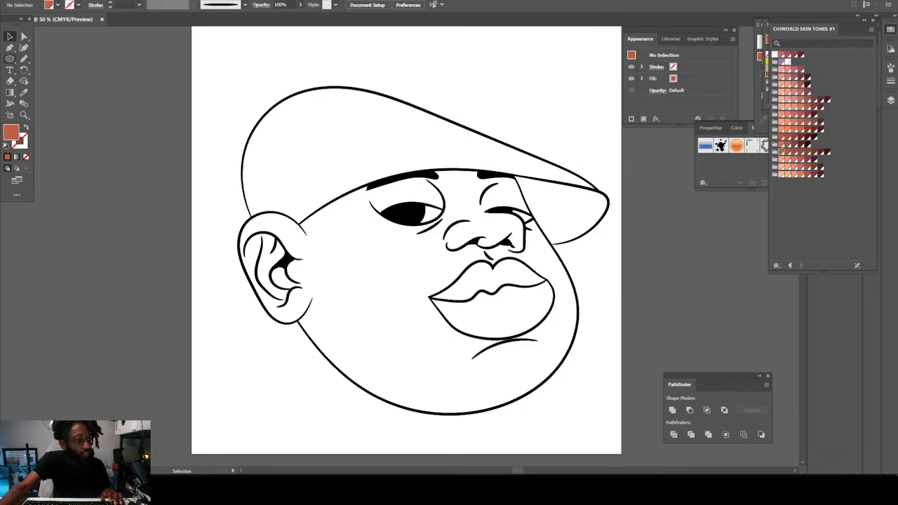
left_click_drag(9, 59, 42, 59)
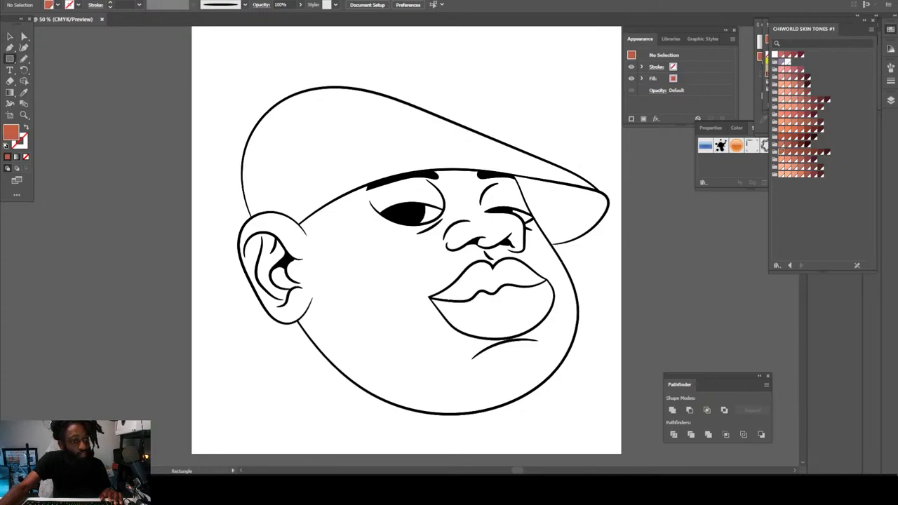
mouse_move(203, 61)
left_mouse_down()
mouse_move(601, 410)
mouse_move(632, 449)
left_mouse_up()
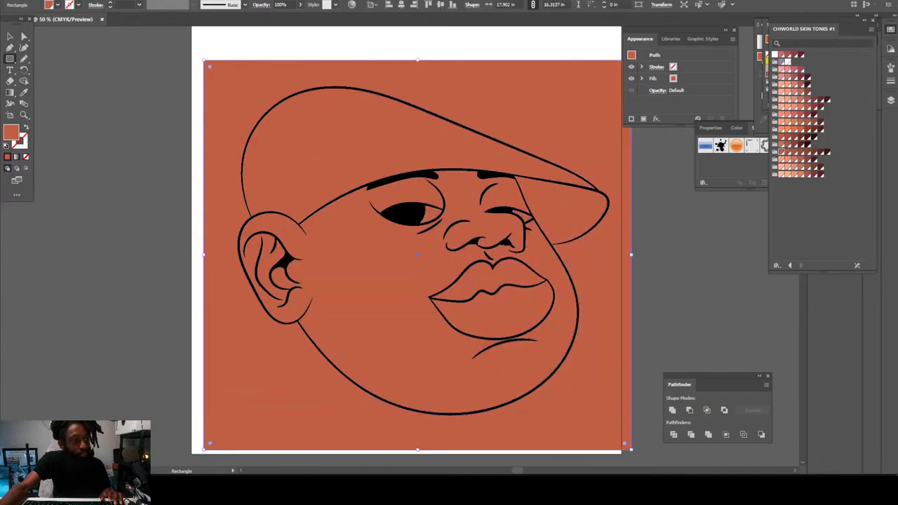
Step: Send the reddish-brown rectangle behind the line art on Layer 1
key("ctrl+shift+m")
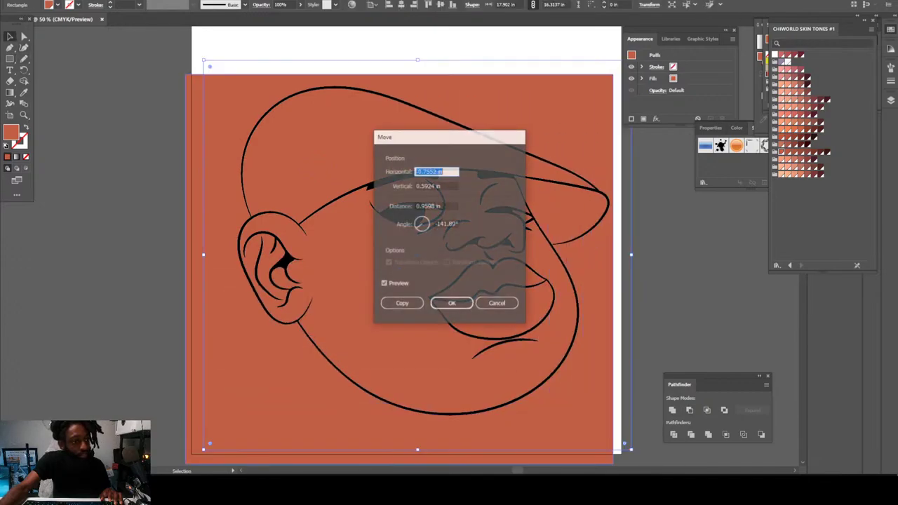
left_click(496, 302)
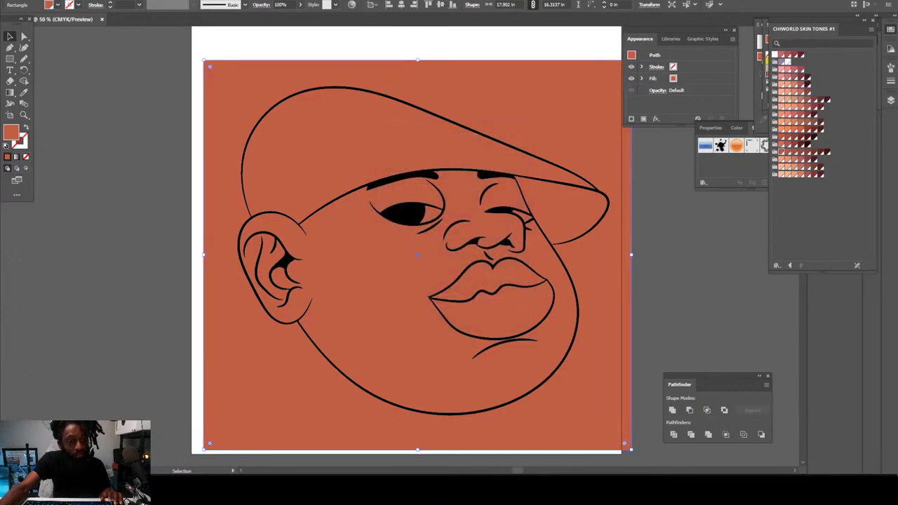
right_click(242, 106)
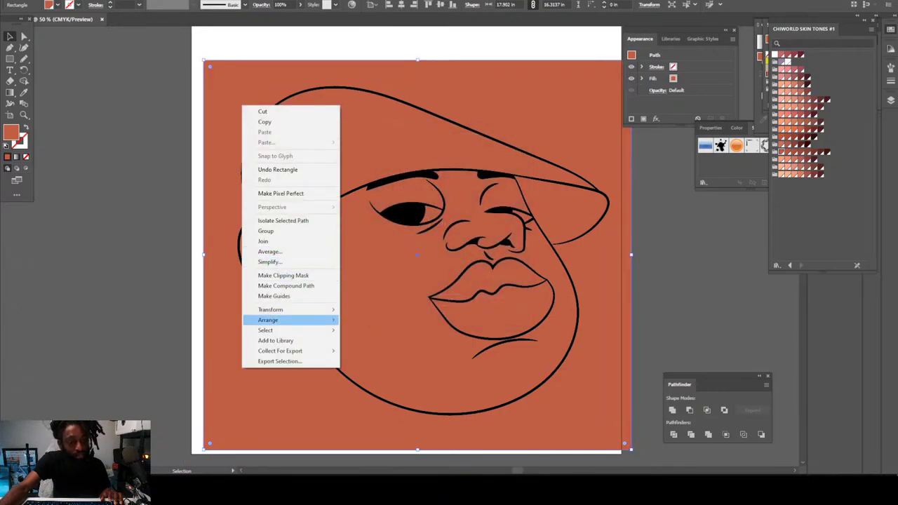
mouse_move(280, 320)
left_click(371, 341)
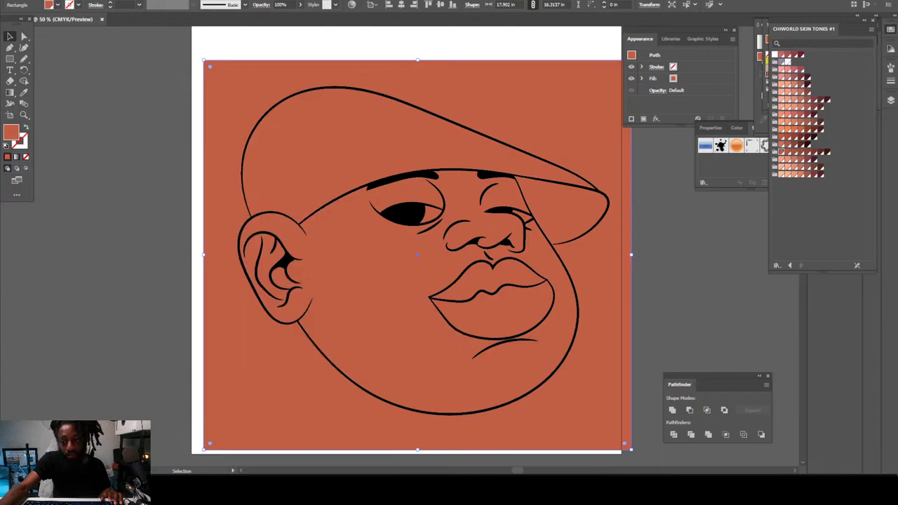
Step: Select all the artwork on Layer 1 and combine the rectangle and line art with the Merge pathfinder
left_click(890, 100)
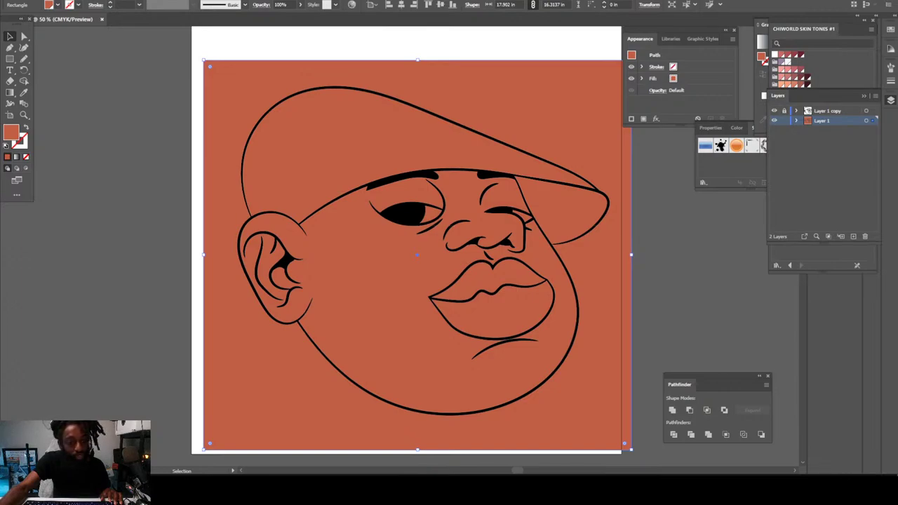
key("ctrl+a")
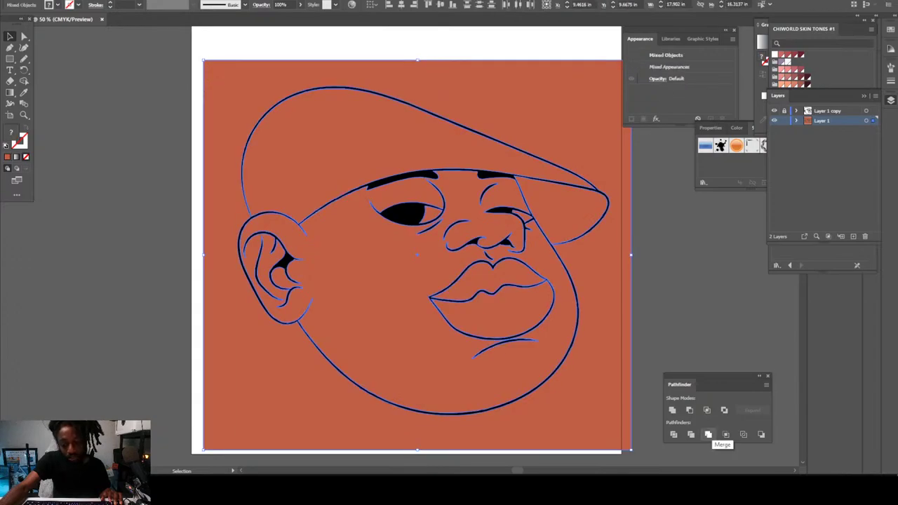
left_click(708, 434)
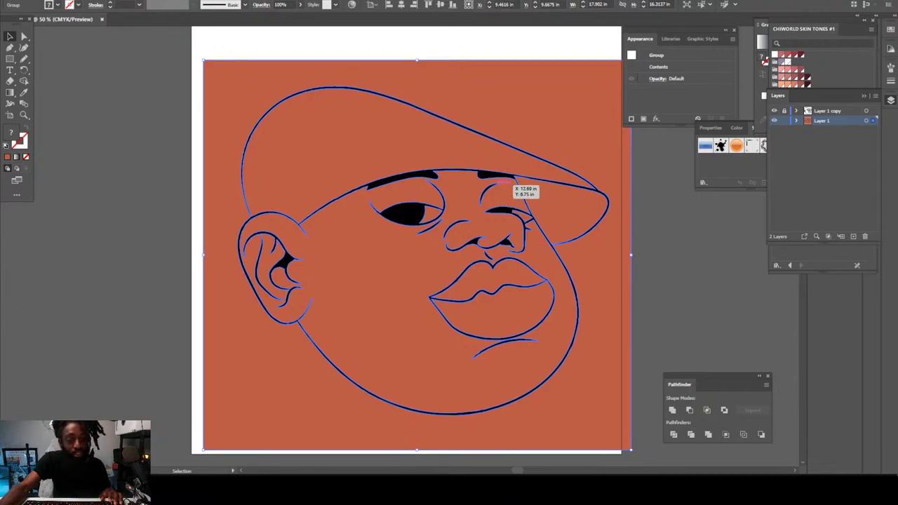
Step: Isolate the merged group and delete the reddish-brown background area outside the head and cap outline
right_click(582, 254)
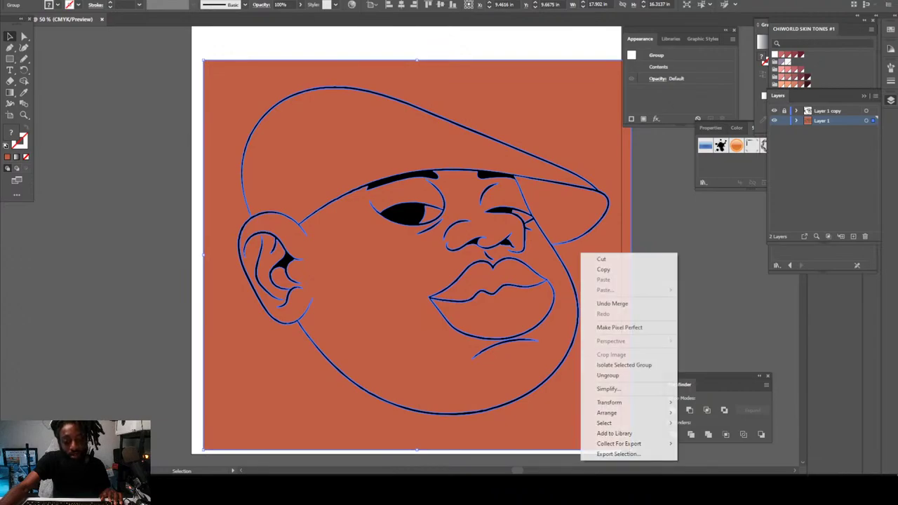
left_click(623, 365)
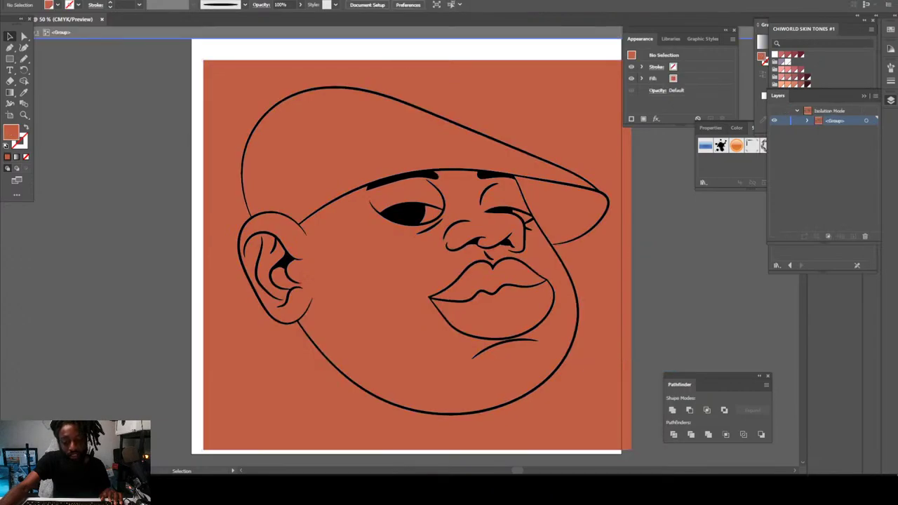
left_click(608, 365)
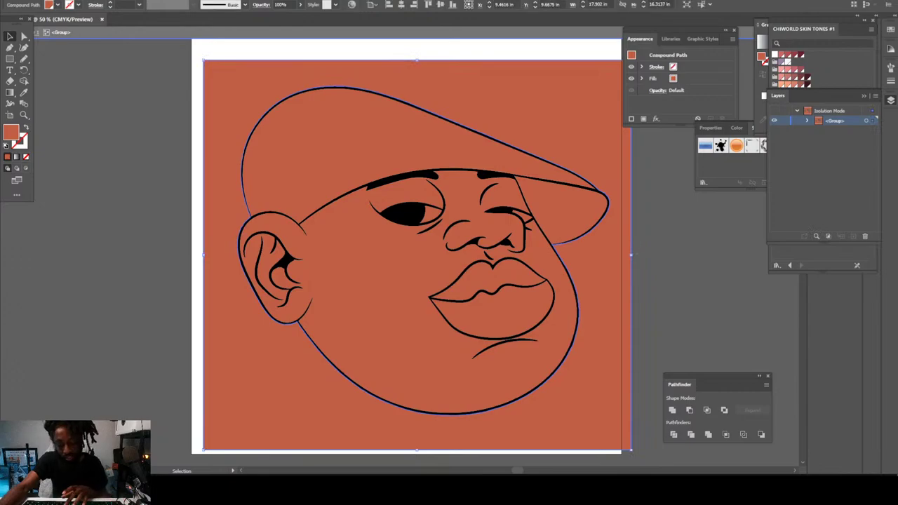
key("Delete")
key("ctrl+minus")
key("ctrl+minus")
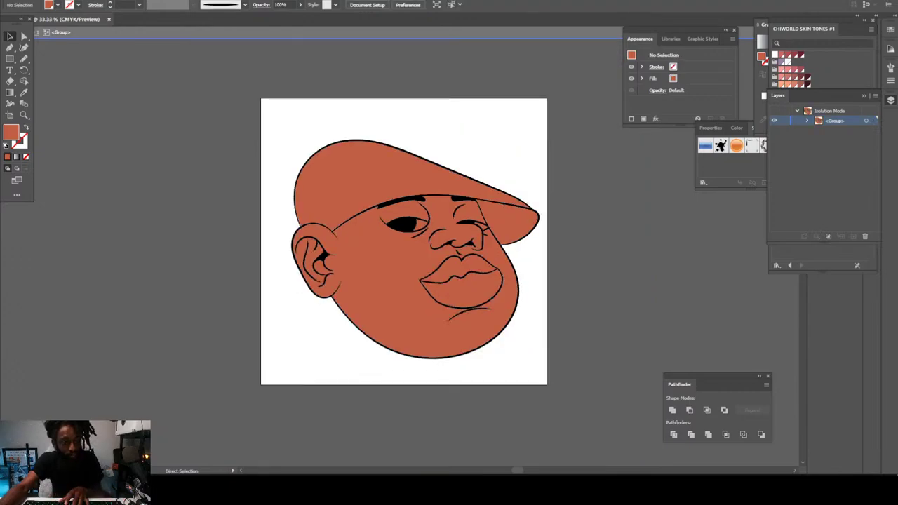
Step: Fill the upper lip with a dark red swatch and the lower lip with a pinkish-red swatch from CHIWORLD SKIN TONES #1
key("ctrl+equal")
key("ctrl+equal")
key("ctrl+equal")
key("ctrl+equal")
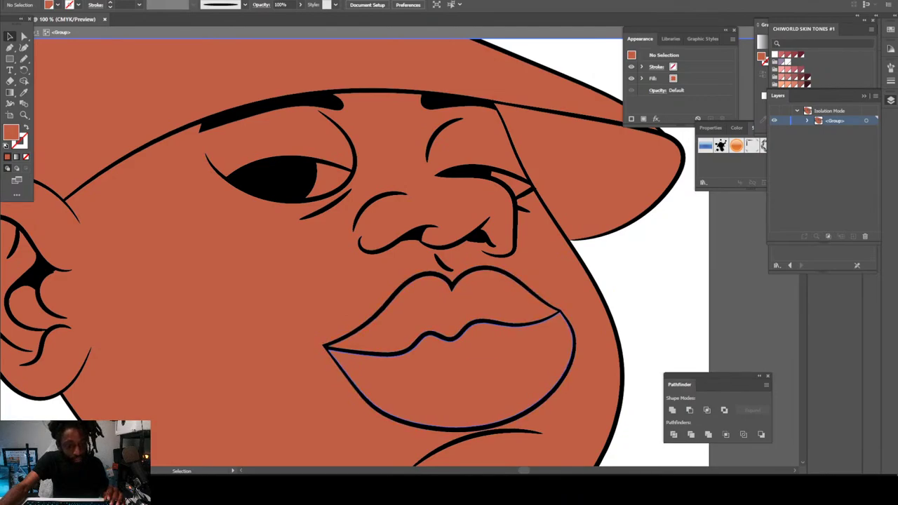
key("ctrl+a")
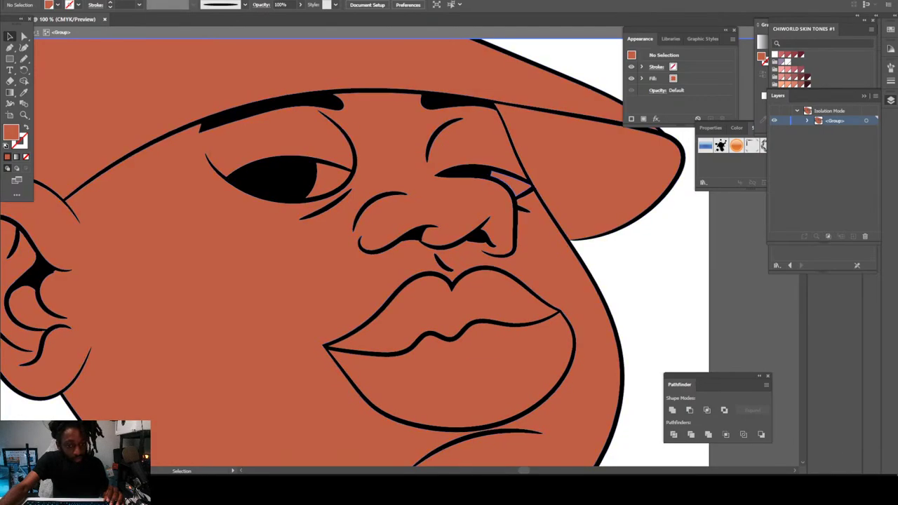
left_click(371, 312)
left_click(435, 309)
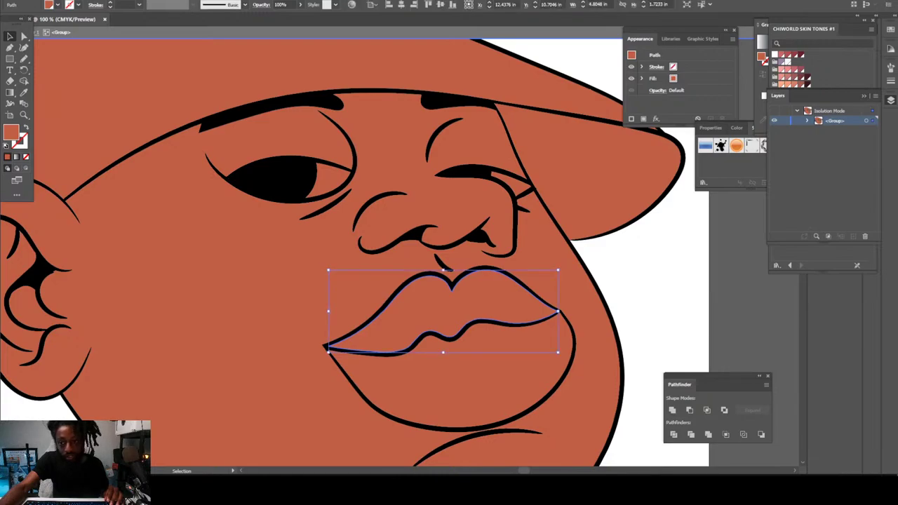
left_click(794, 54)
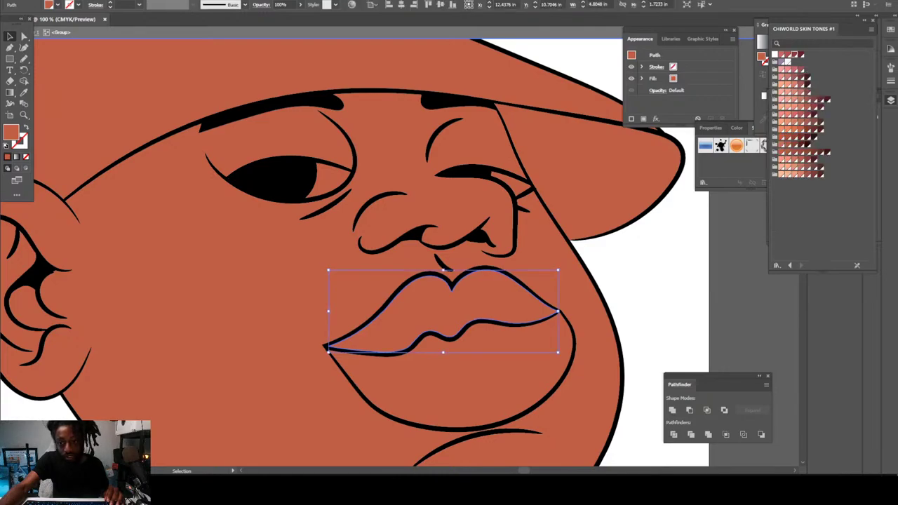
left_click(463, 372)
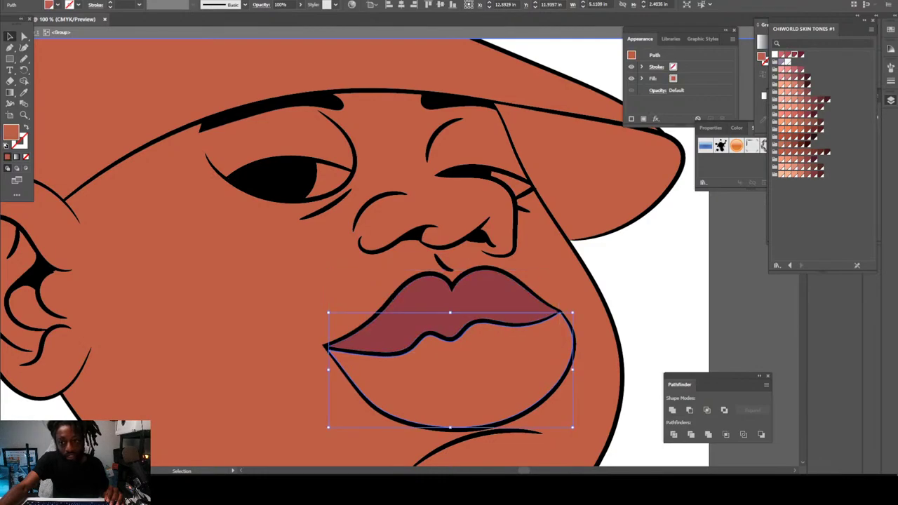
left_click(781, 55)
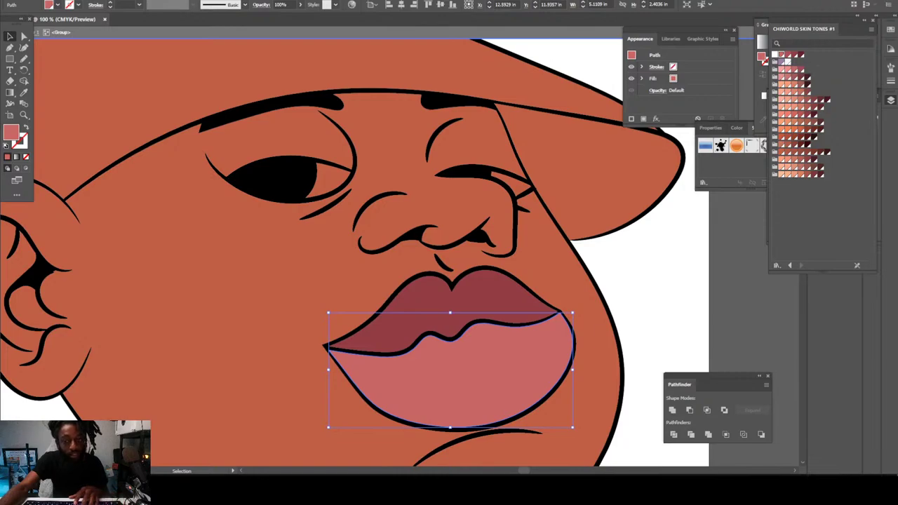
Step: Fill the whites of both eyes with a near-white swatch from CHIWORLD SKIN TONES #1
left_click(493, 184)
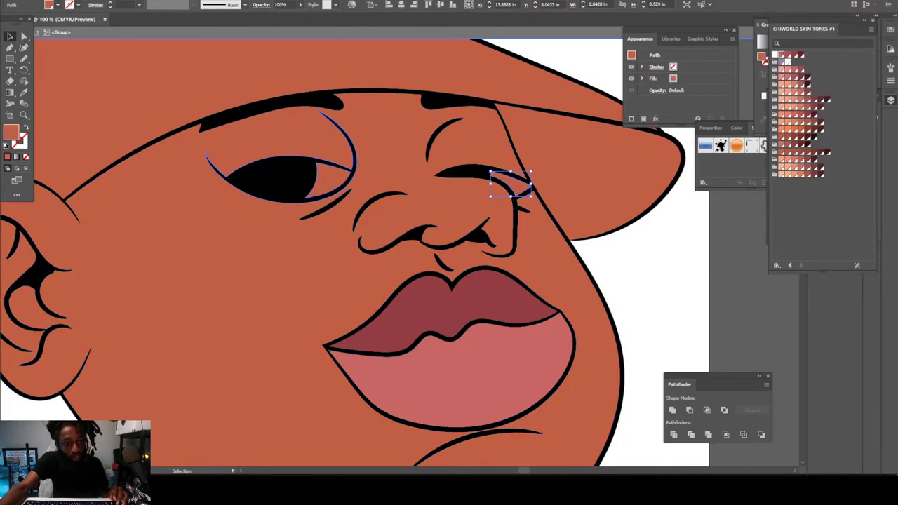
left_click(330, 179, "shift")
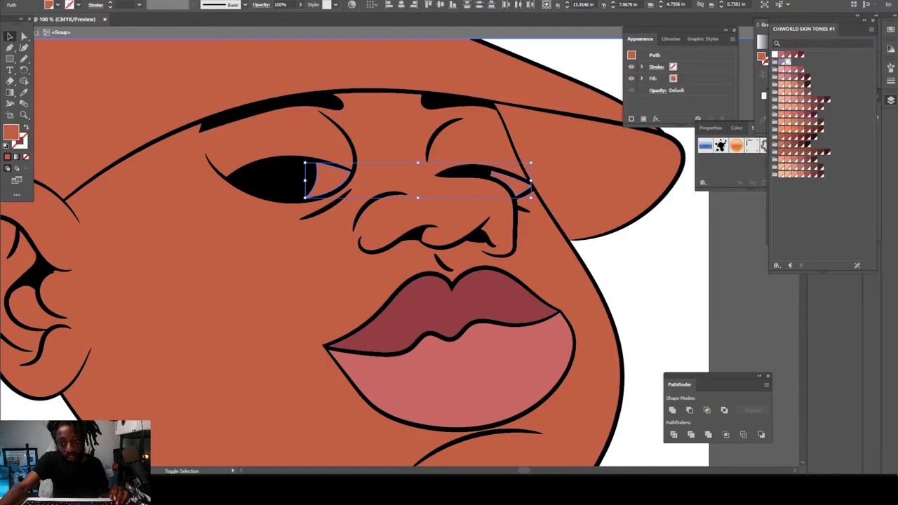
left_click(787, 62)
key("ctrl+h")
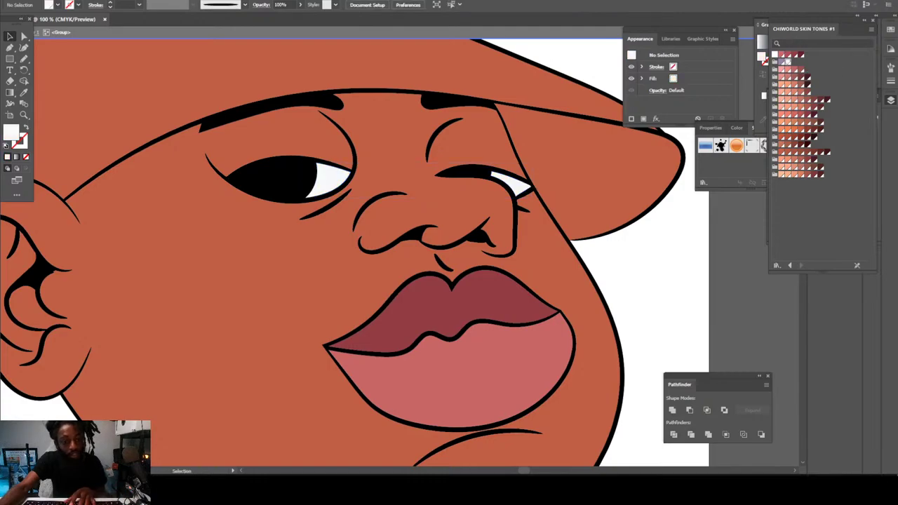
Step: Fill the underside of the cap's brim with dark navy blue, hex 16214F
key("ctrl+minus")
key("ctrl+minus")
key("ctrl+minus")
key("ctrl+plus")
key("ctrl+plus")
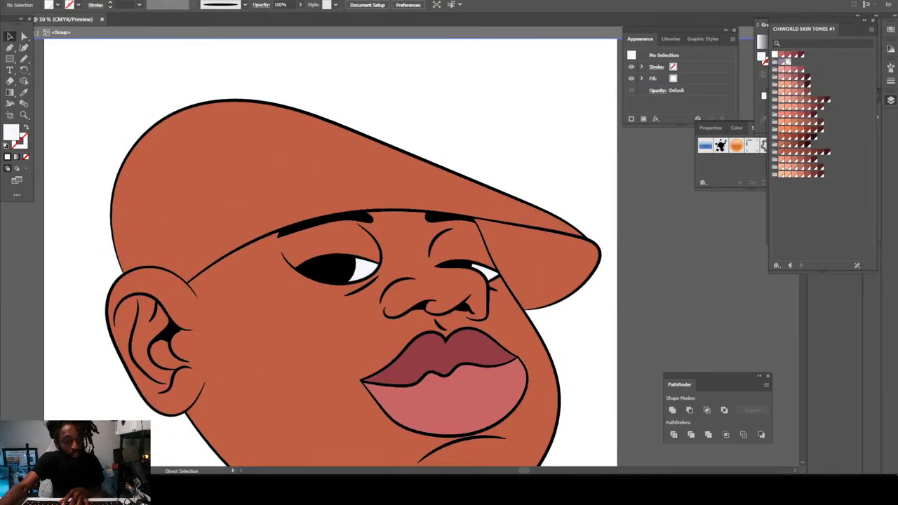
left_click(594, 276)
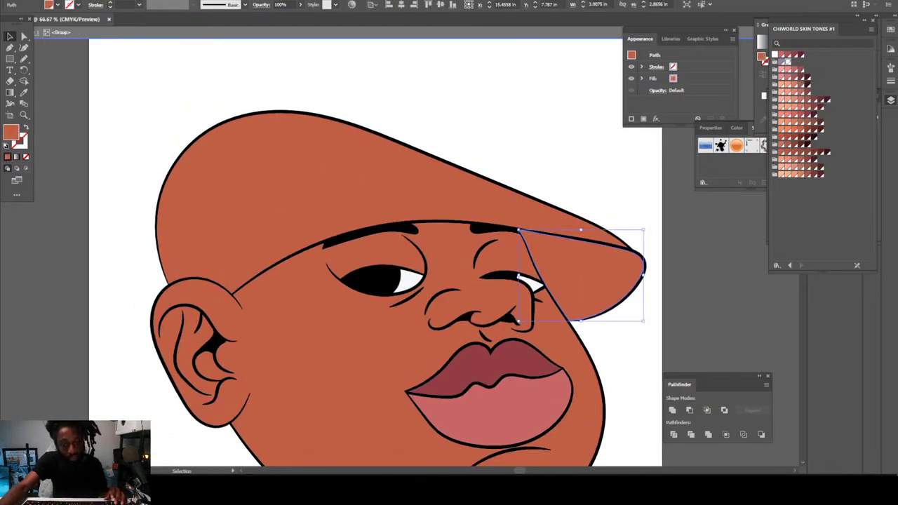
double_click(11, 133)
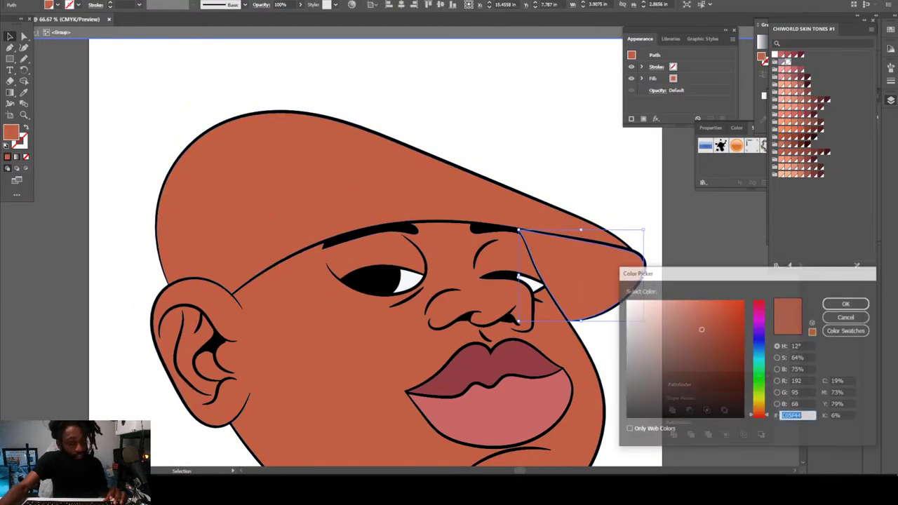
left_click_drag(759, 356, 759, 343)
left_click_drag(690, 371, 711, 381)
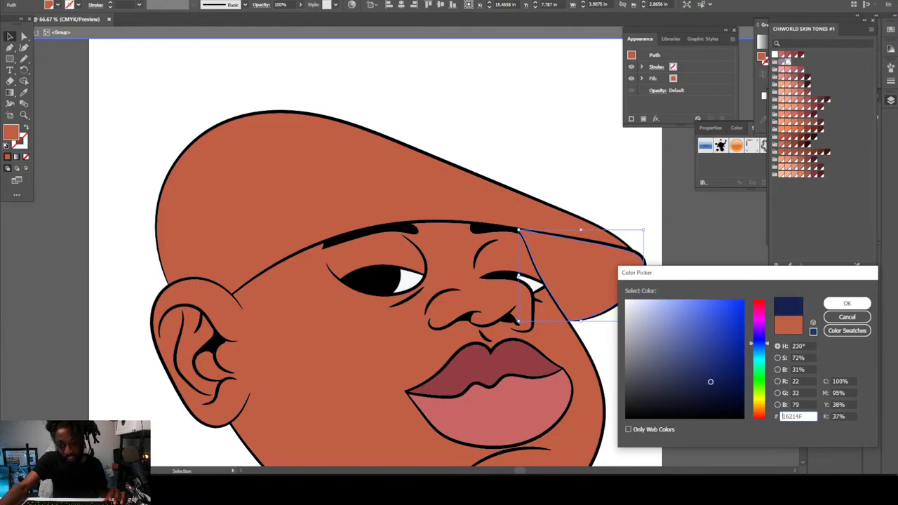
key("Return")
Step: Fill the cap's crown with a medium blue-violet, RGB 87, 87, 178, and exit isolation mode
left_click_drag(421, 184, 417, 182)
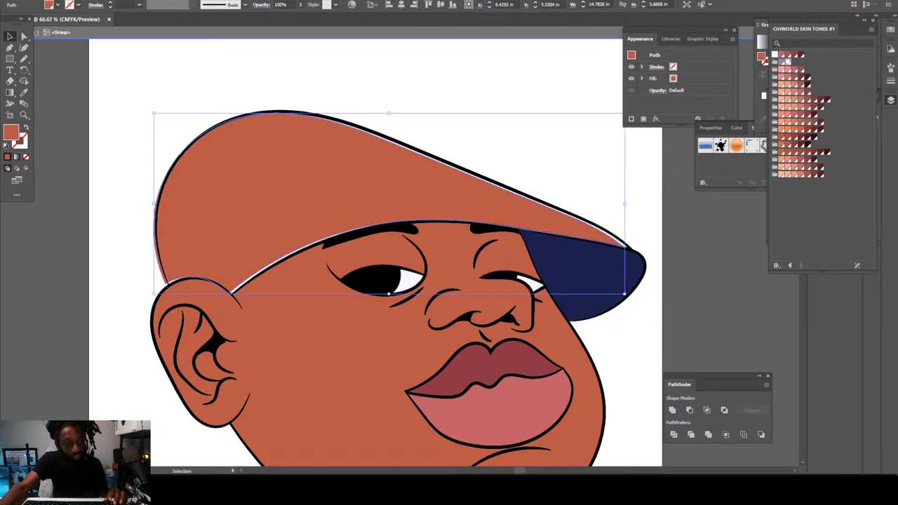
key("ctrl+z")
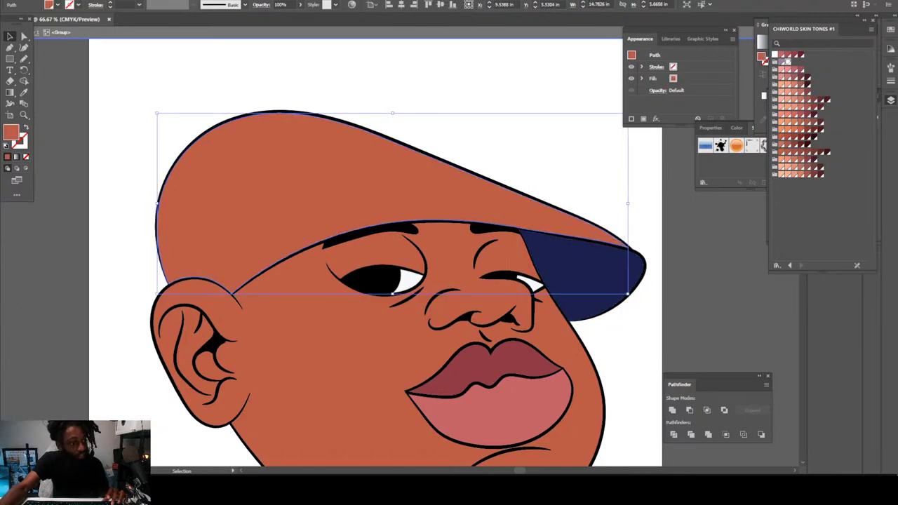
double_click(12, 132)
left_click(759, 332)
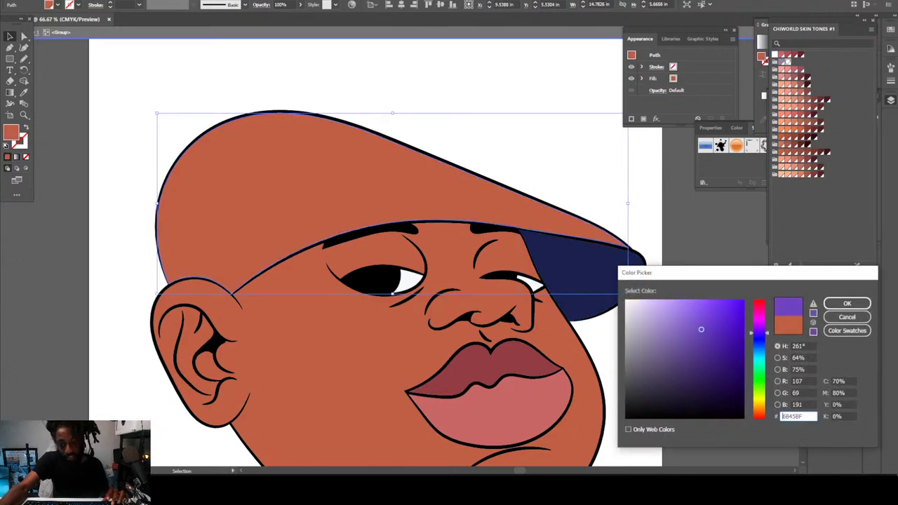
left_click_drag(758, 333, 758, 340)
left_click_drag(703, 332, 685, 335)
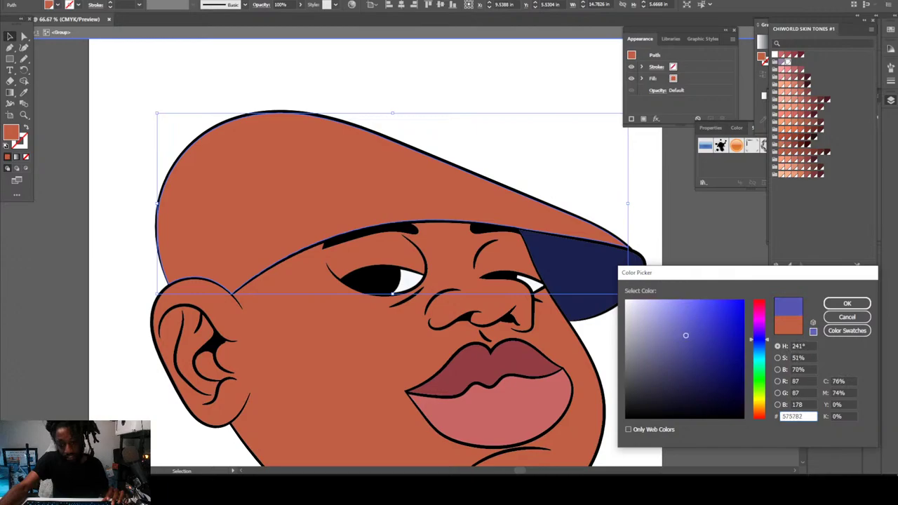
left_click(847, 303)
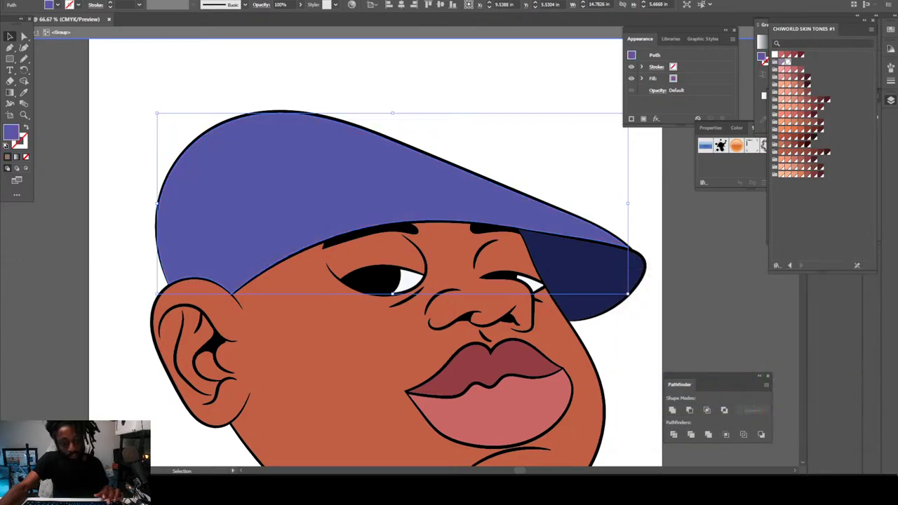
key("Escape")
Step: Duplicate Layer 1, hide and lock the original, and make the duplicate the active layer
key("ctrl+minus")
key("ctrl+minus")
key("ctrl+minus")
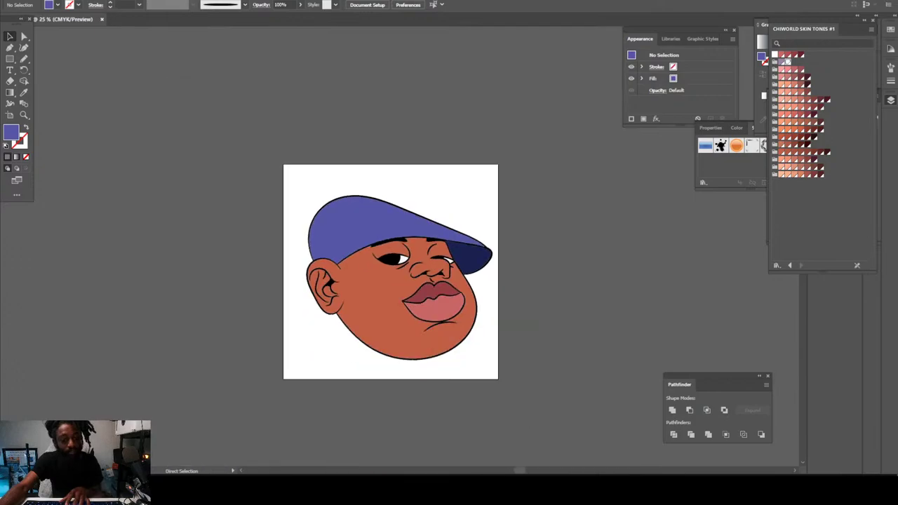
key("ctrl+plus")
key("ctrl+plus")
key("ctrl+plus")
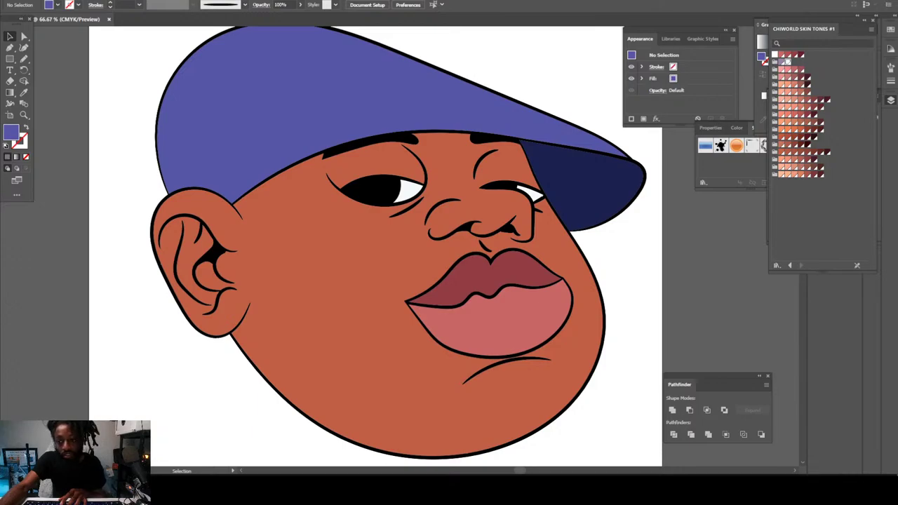
left_click(891, 100)
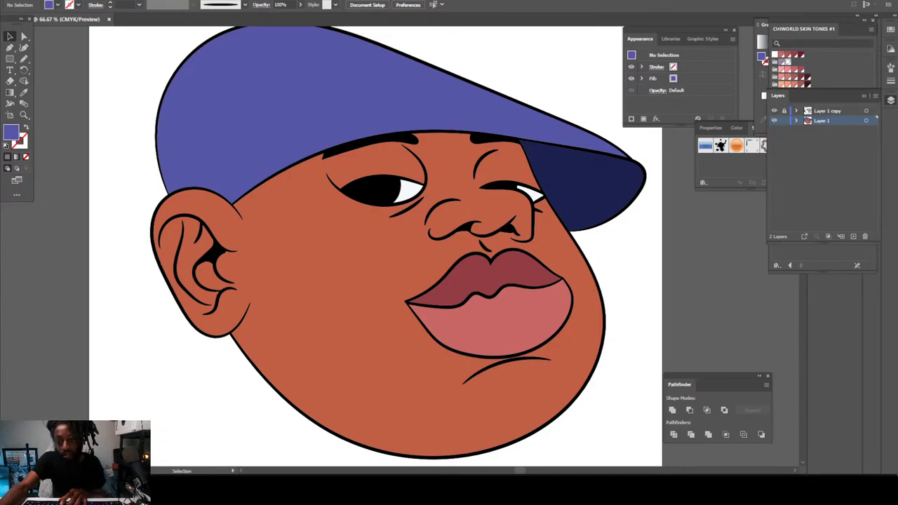
left_click(822, 120)
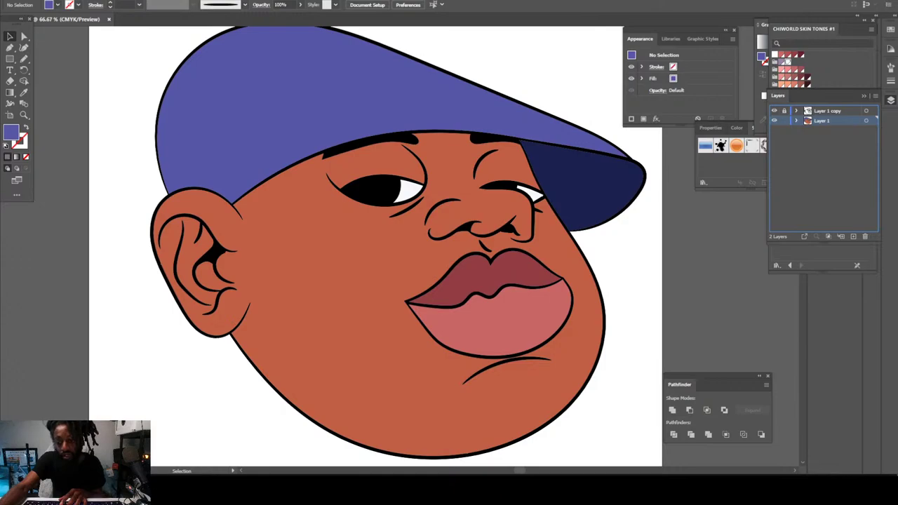
left_click_drag(822, 120, 853, 236)
left_click(785, 131)
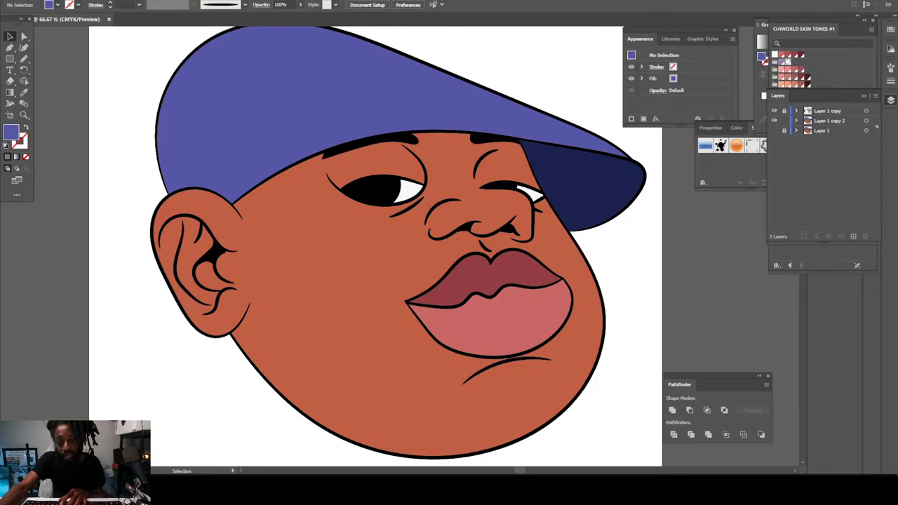
left_click(829, 121)
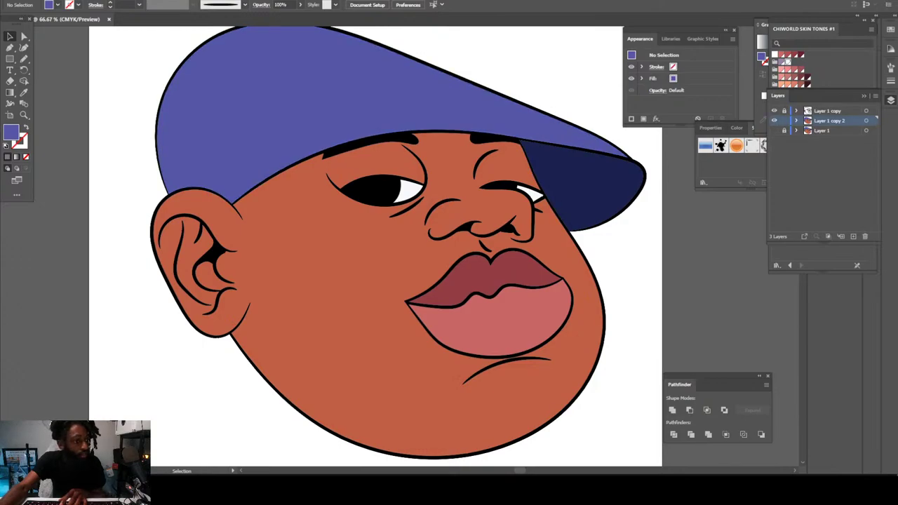
Step: Delete the face's skin fill from Layer 1 copy 2 and lock that layer
key("a")
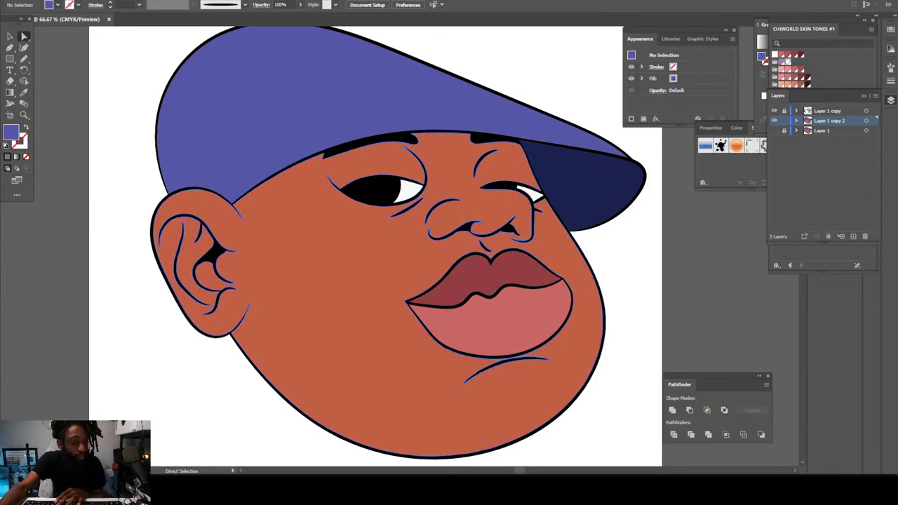
left_click(315, 270)
key("Delete")
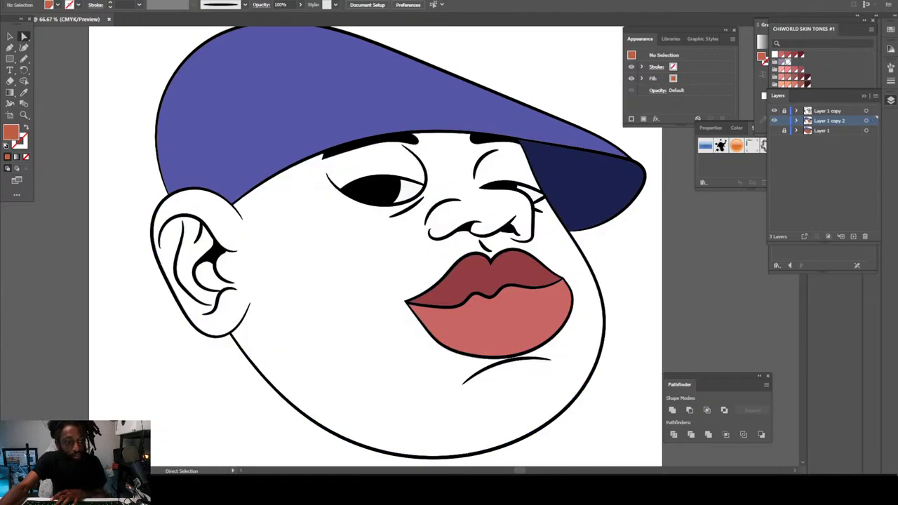
left_click(785, 121)
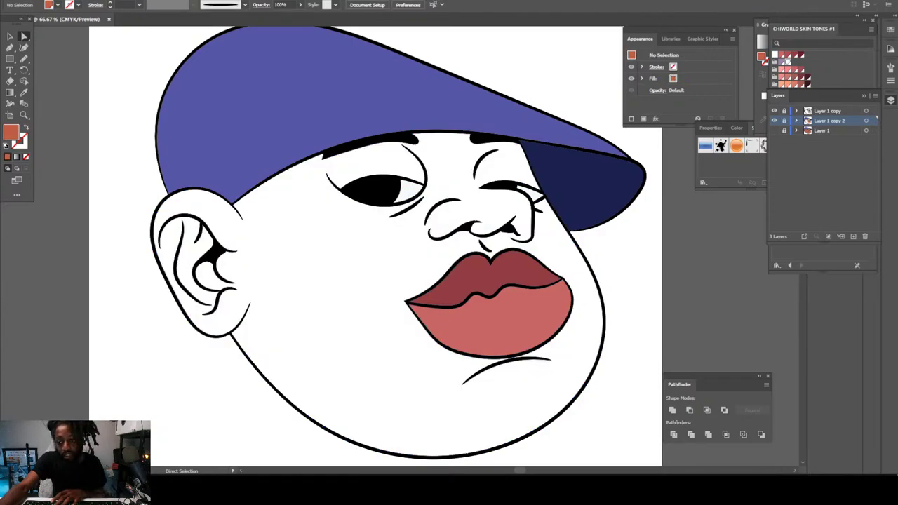
Step: Add a new layer between Layer 1 copy 2 and Layer 1, and make Layer 1 visible again
left_click(853, 236)
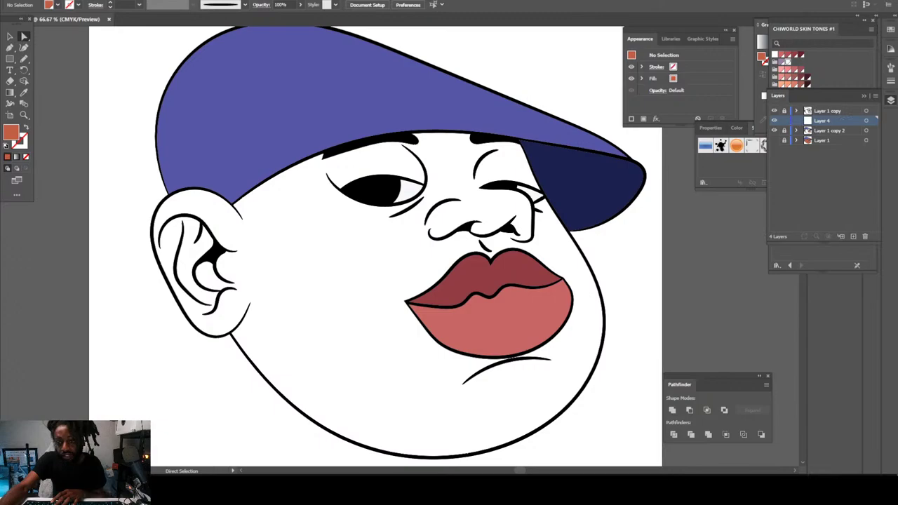
left_click_drag(834, 120, 835, 135)
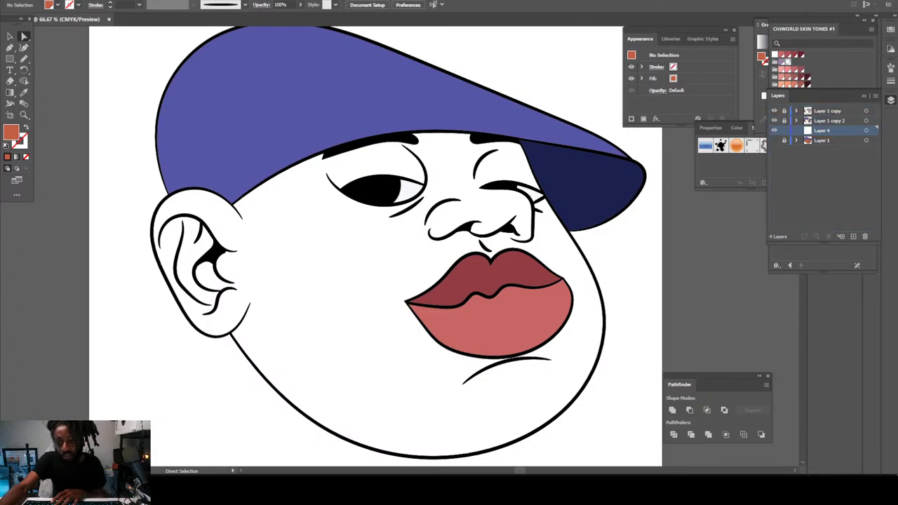
left_click(775, 141)
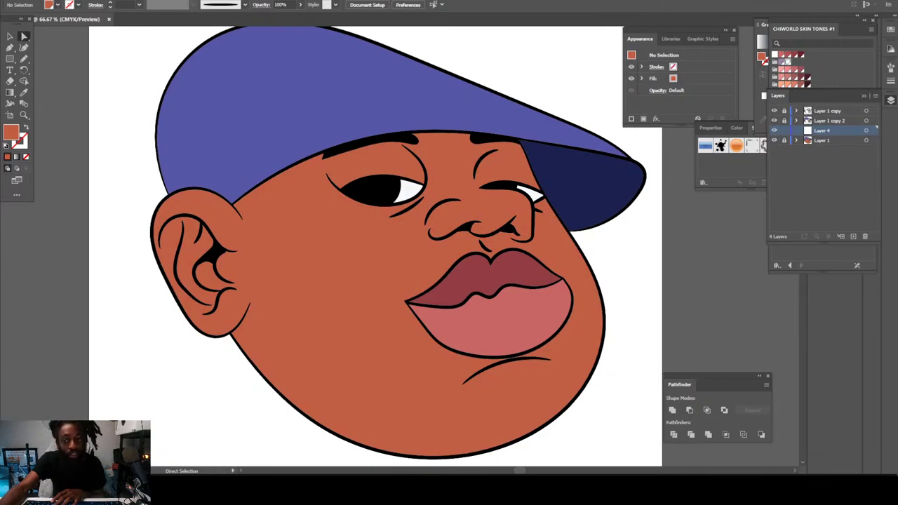
Step: Set the fill to a darker reddish-brown swatch from CHIWORLD SKIN TONES #1 and activate the Pencil tool for drawing around the larger eye
left_click(891, 99)
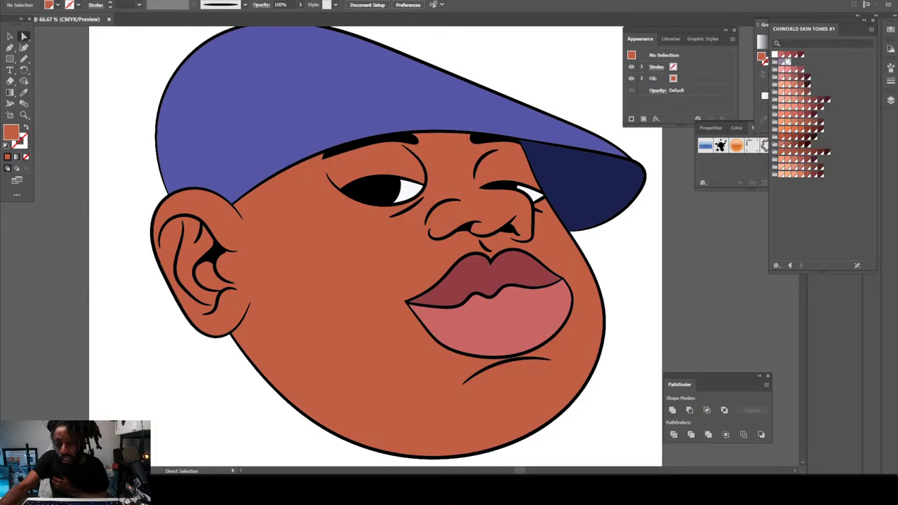
left_click(794, 137)
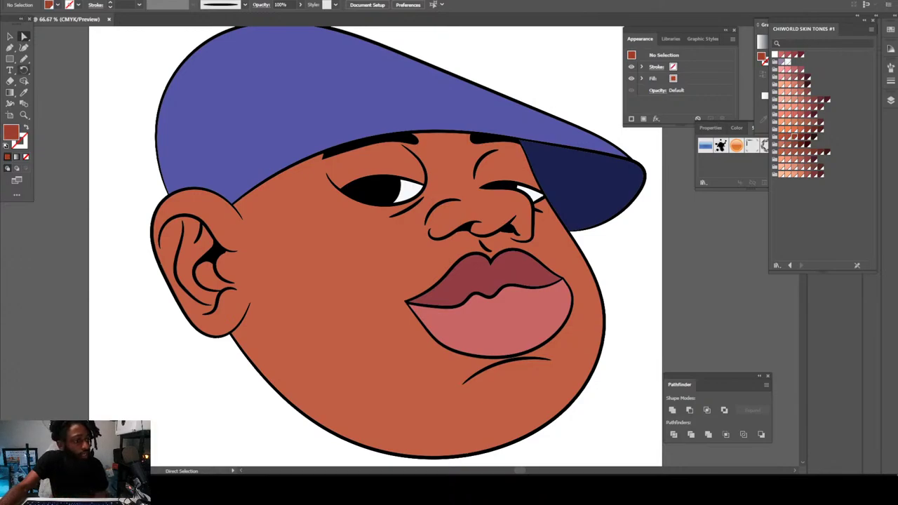
key("n")
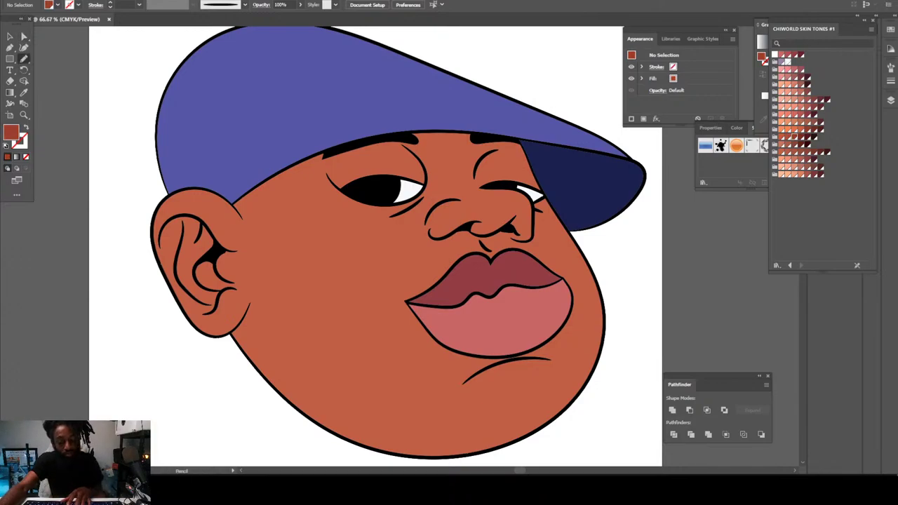
key("ctrl+minus")
key("ctrl+equal")
key("ctrl+equal")
left_click_drag(589, 316, 577, 354)
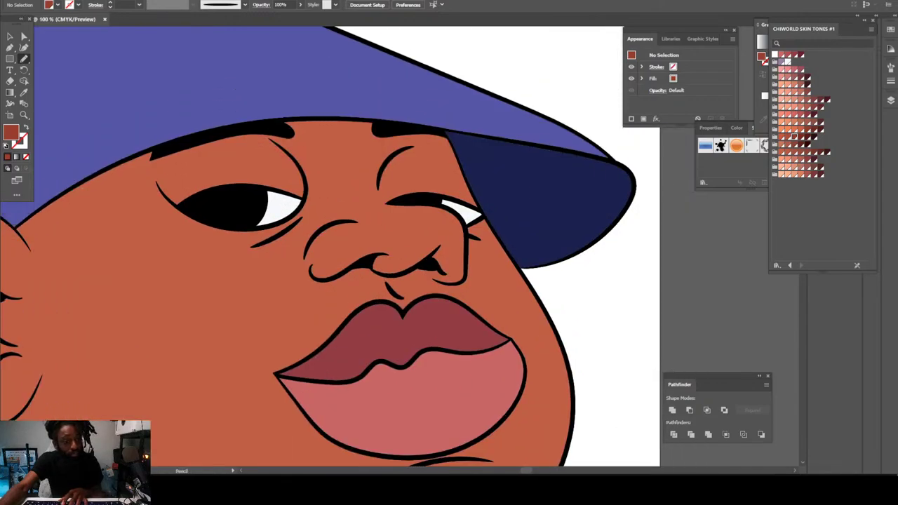
scroll(400, 246, "left", 15)
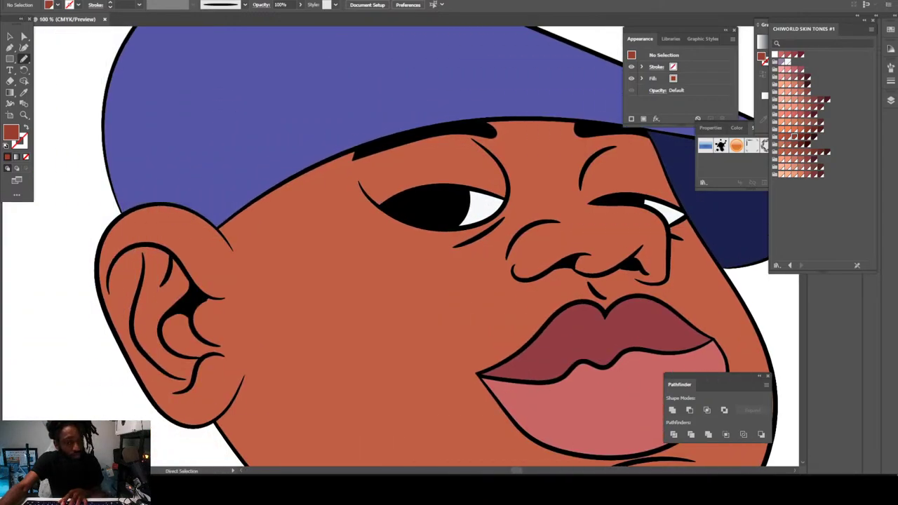
scroll(400, 246, "right", 6)
scroll(400, 245, "up", 3)
key("ctrl+equal")
key("ctrl+equal")
scroll(400, 245, "left", 7)
scroll(400, 245, "up", 4)
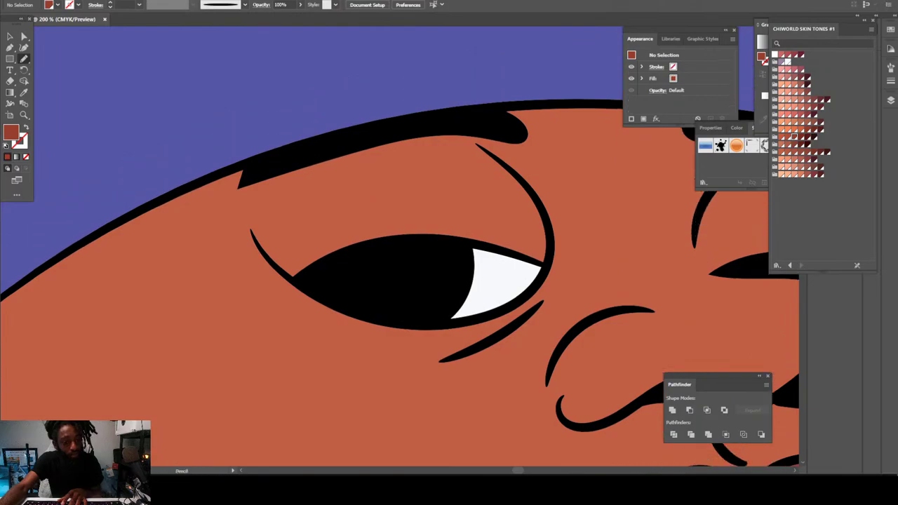
Step: Draw a dark reddish-brown Pencil shadow over the outer part of the upper eyelid nearest the ear, reaching up to the eyebrow
mouse_move(337, 275)
left_mouse_down()
mouse_move(434, 253)
mouse_move(408, 242)
mouse_move(387, 216)
mouse_move(382, 174)
mouse_move(411, 113)
left_mouse_up()
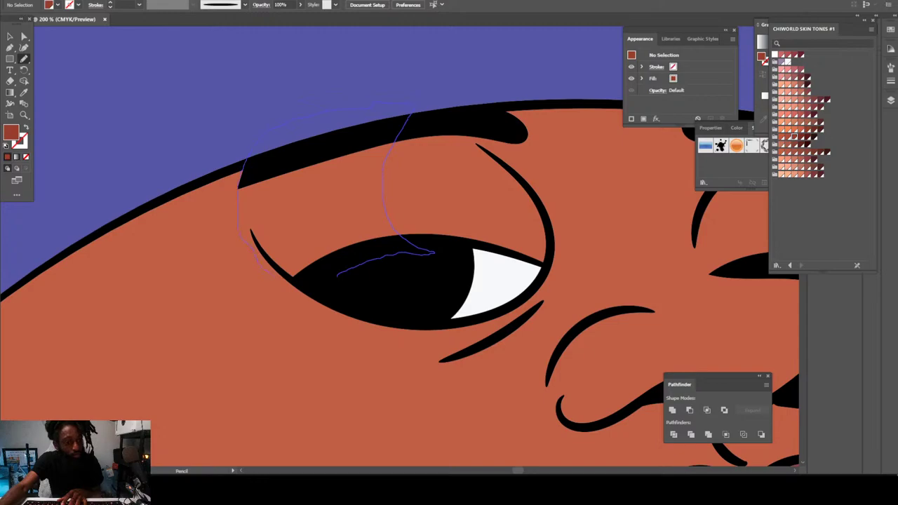
left_click_drag(331, 307, 375, 315)
key("ctrl+minus")
key("ctrl+minus")
key("ctrl+minus")
key("ctrl+minus")
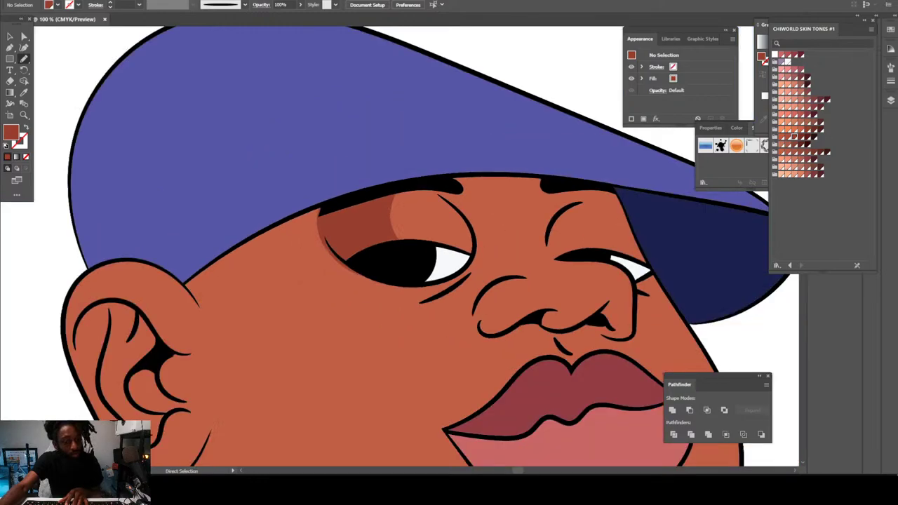
Step: Draw a curved Pencil shadow around the inner upper eyelid of the eye nearest the cap brim, extending to the face edge
key("ctrl+plus")
key("ctrl+plus")
key("ctrl+plus")
key("ctrl+plus")
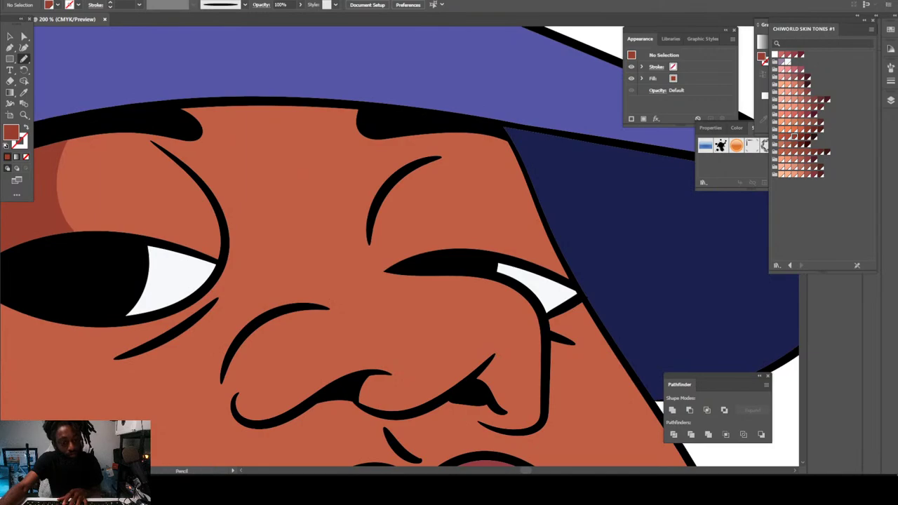
left_click_drag(459, 259, 452, 210)
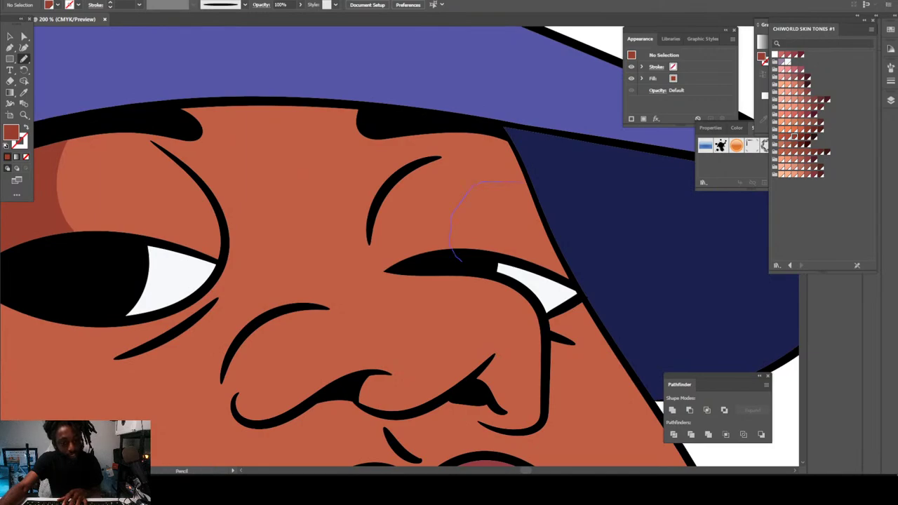
mouse_move(519, 184)
left_mouse_down()
mouse_move(542, 194)
mouse_move(512, 144)
left_mouse_up()
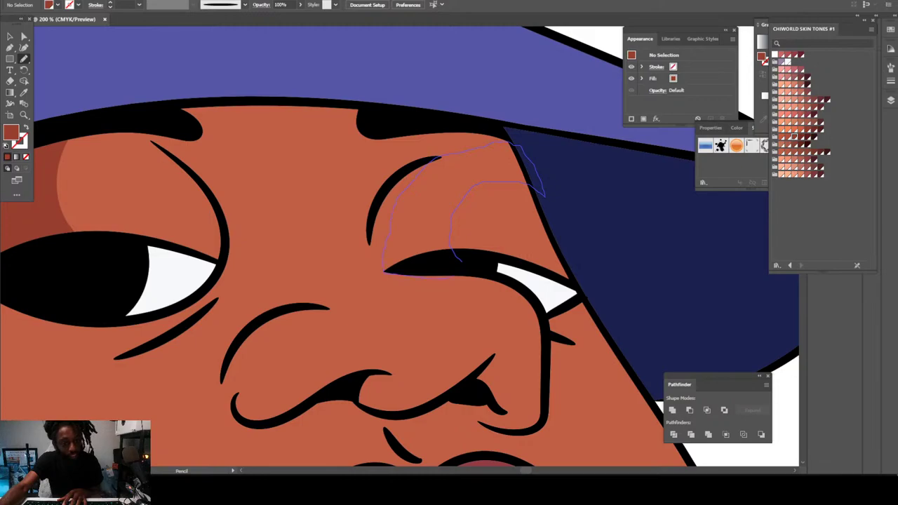
left_click_drag(464, 274, 461, 263)
key("ctrl+minus")
key("ctrl+minus")
key("ctrl+minus")
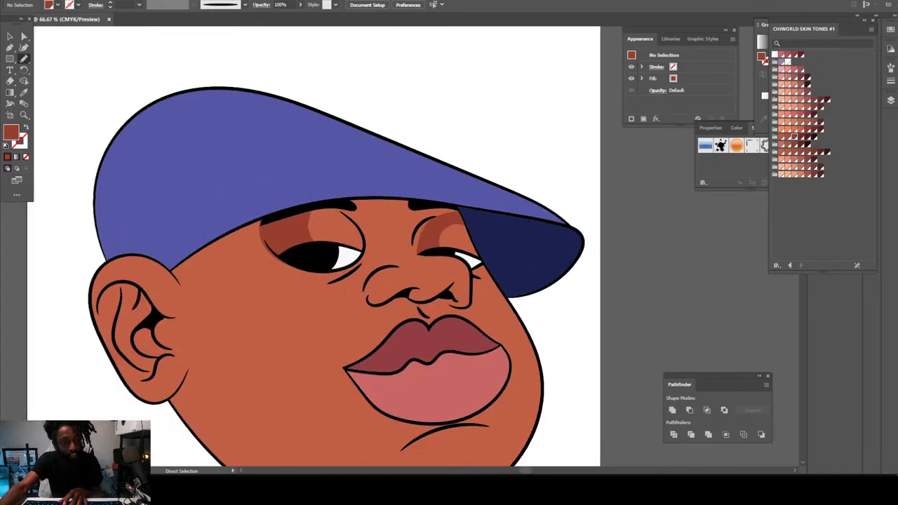
Step: Draw a Pencil shadow band across the forehead and both brows, following the lower edge of the cap
key("ctrl+plus")
key("ctrl+plus")
scroll(417, 246, "right", 1)
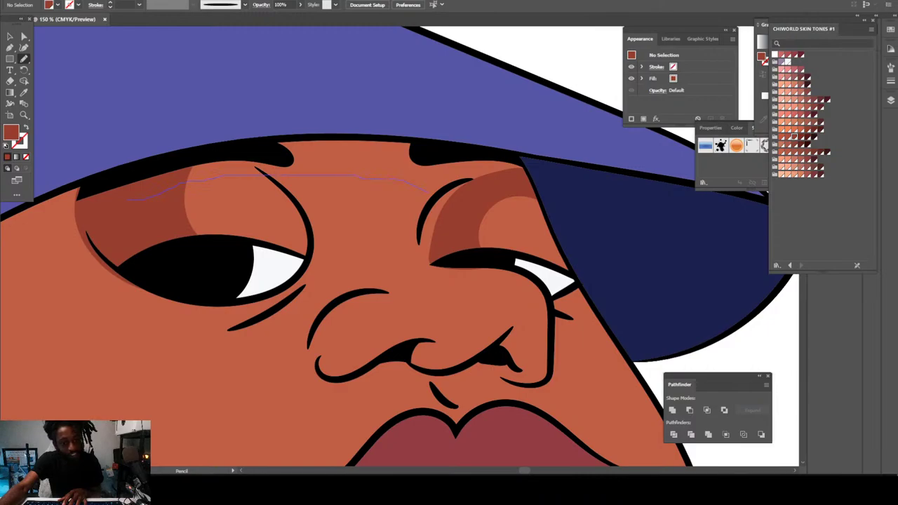
mouse_move(551, 207)
left_mouse_down()
mouse_move(562, 168)
mouse_move(541, 157)
left_mouse_up()
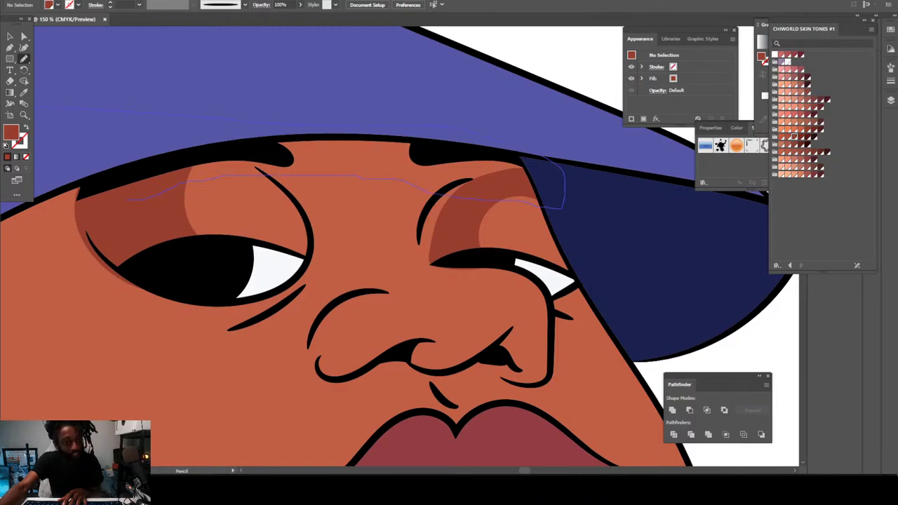
left_click_drag(37, 109, 128, 200)
key("ctrl+minus")
key("ctrl+minus")
key("ctrl+minus")
key("ctrl+minus")
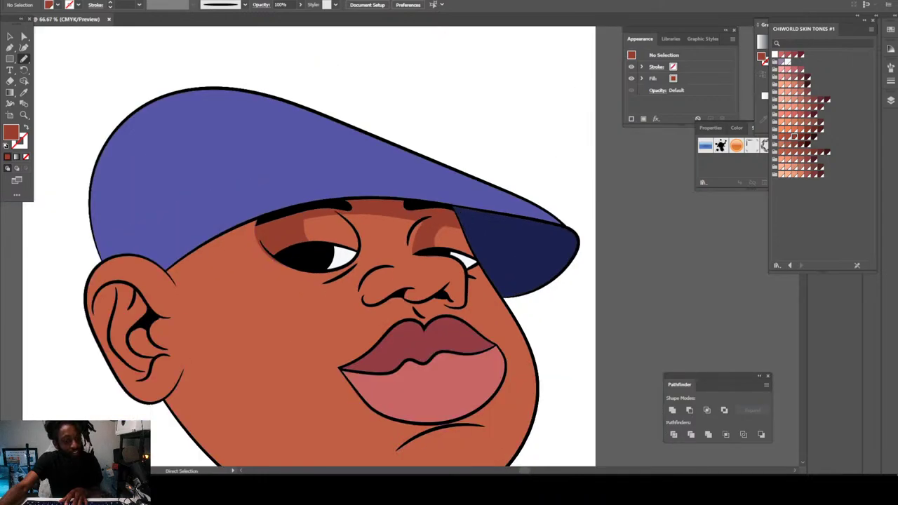
Step: Draw a closed Pencil shadow around and beneath the nostril on the far side of the nose
scroll(400, 245, "down", 1)
key("ctrl+plus")
key("ctrl+plus")
key("ctrl+plus")
key("ctrl+plus")
key("ctrl+plus")
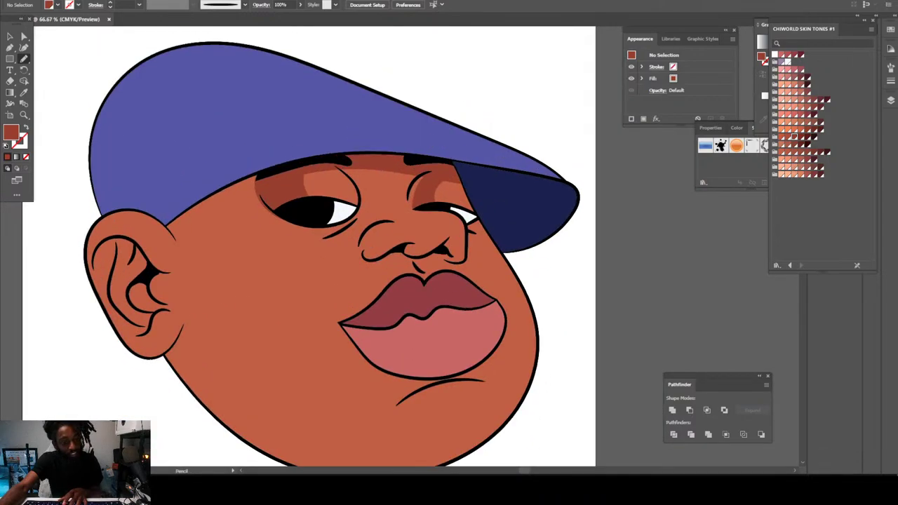
key("ctrl+plus")
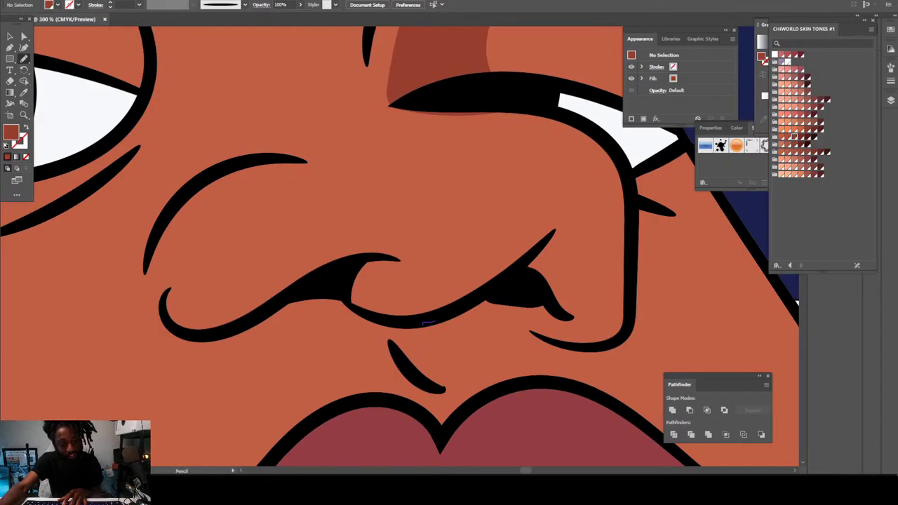
left_click_drag(500, 338, 603, 344)
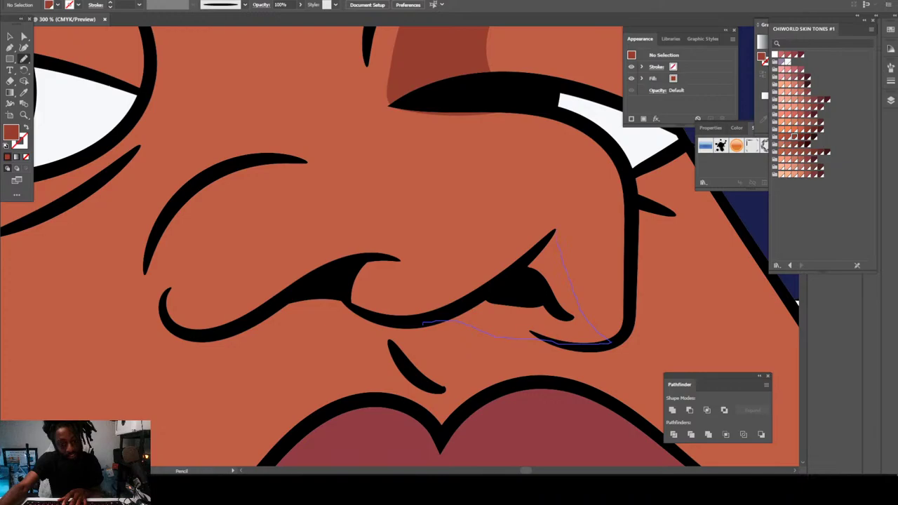
mouse_move(556, 232)
left_mouse_down()
mouse_move(505, 278)
mouse_move(442, 314)
left_mouse_up()
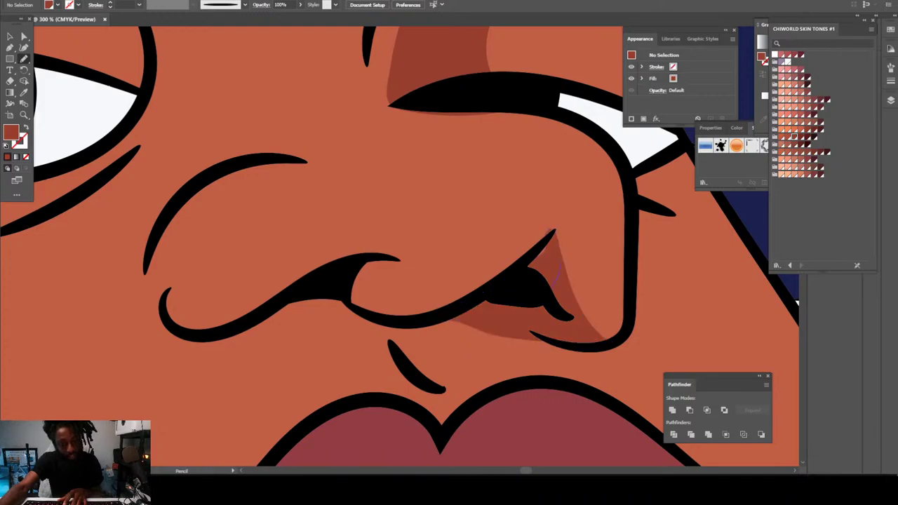
Step: Draw a continuous Pencil shadow along the underside of the nose, around the near nostril and down into the philtrum
left_click_drag(495, 254, 441, 261)
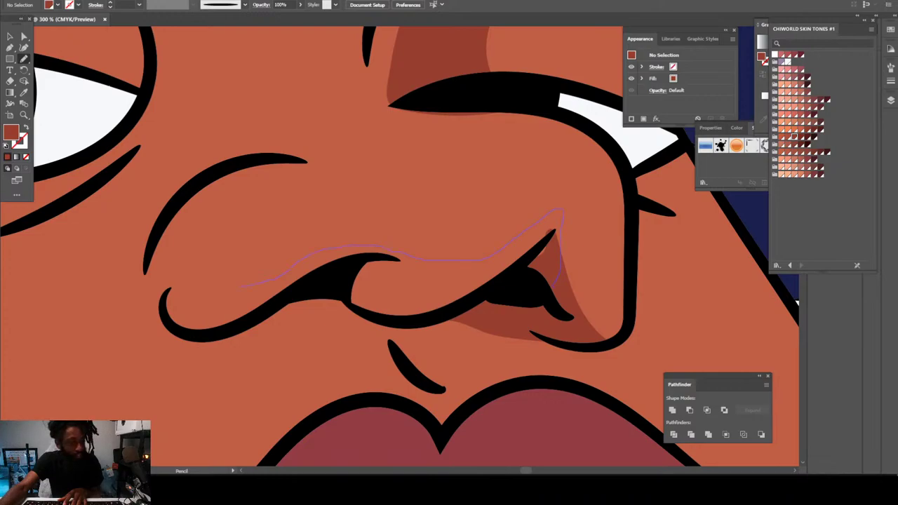
left_click_drag(182, 278, 155, 226)
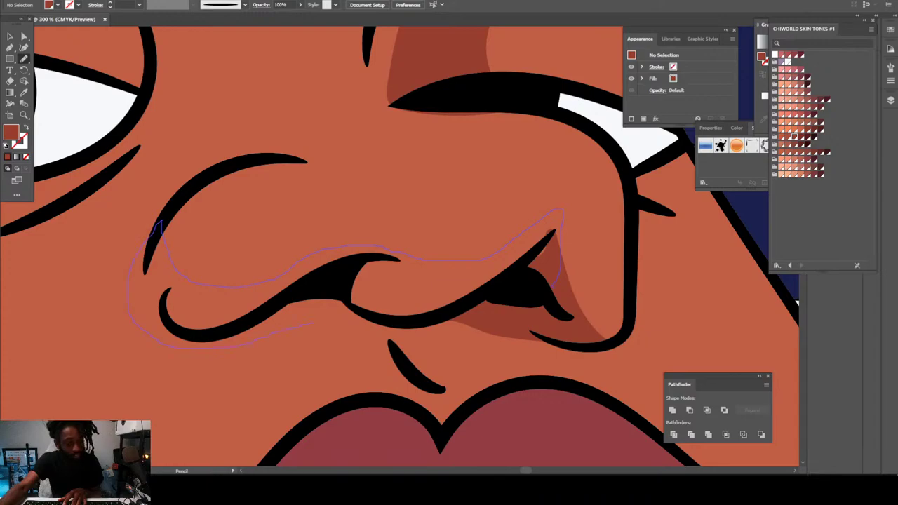
left_click_drag(390, 345, 444, 390)
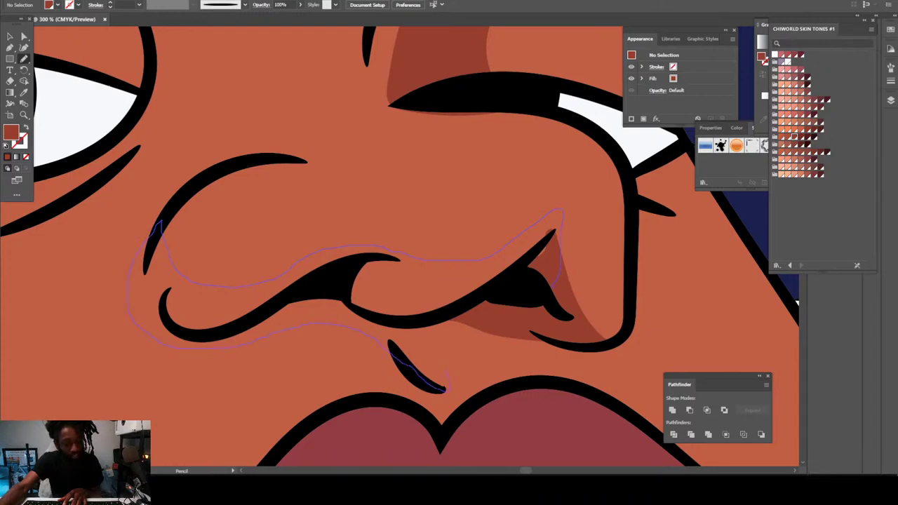
left_click_drag(523, 323, 553, 289)
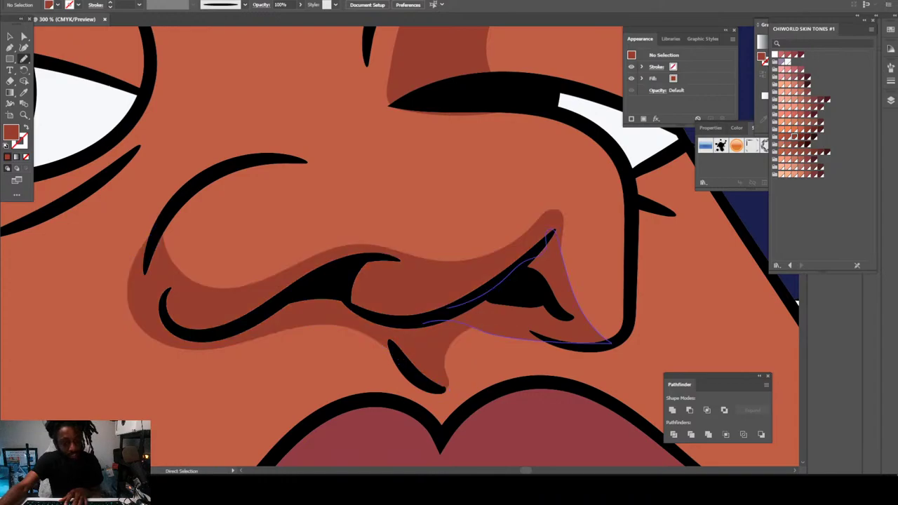
key("ctrl+minus")
key("ctrl+minus")
key("ctrl+minus")
key("ctrl+minus")
key("ctrl+minus")
key("ctrl+minus")
Step: Draw a Pencil shadow down the side of the nose bridge, from the forehead shadow to the far eye's inner corner
key("ctrl+plus")
key("ctrl+plus")
key("ctrl+plus")
key("ctrl+plus")
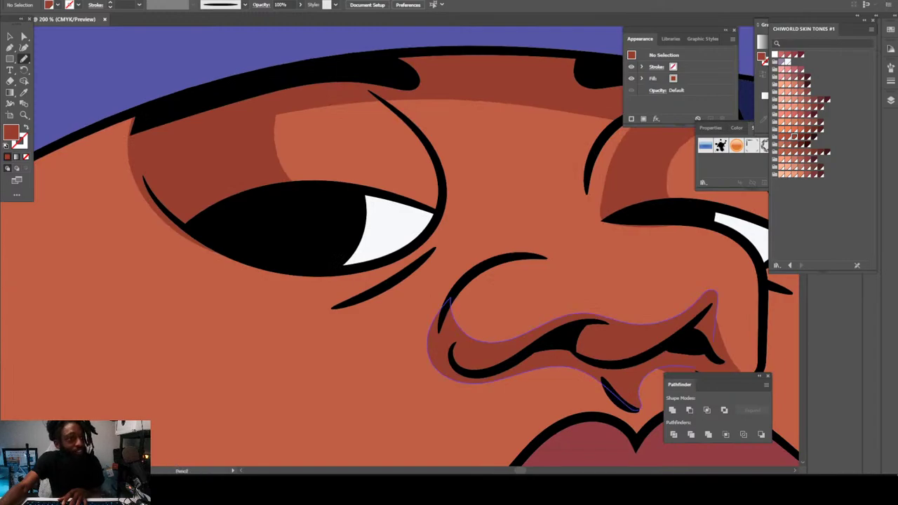
key("ctrl+plus")
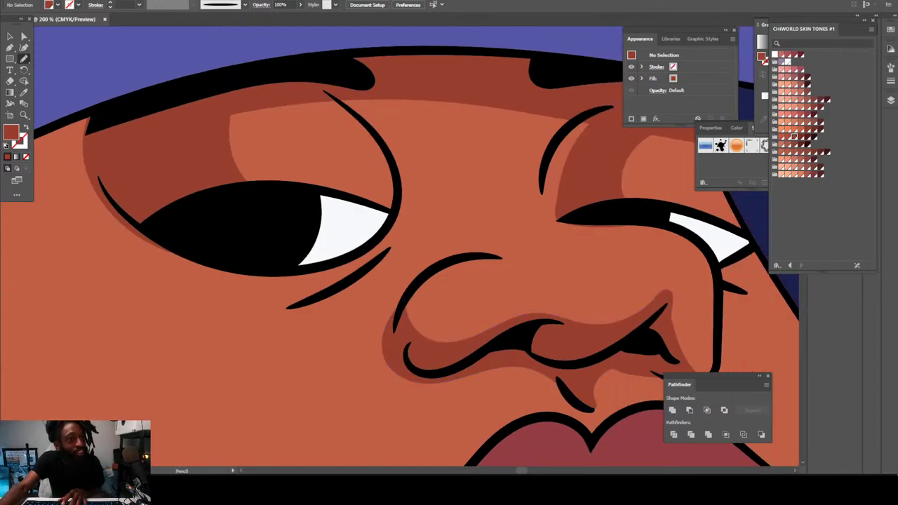
key("ctrl")
key("ctrl+minus")
key("ctrl+plus")
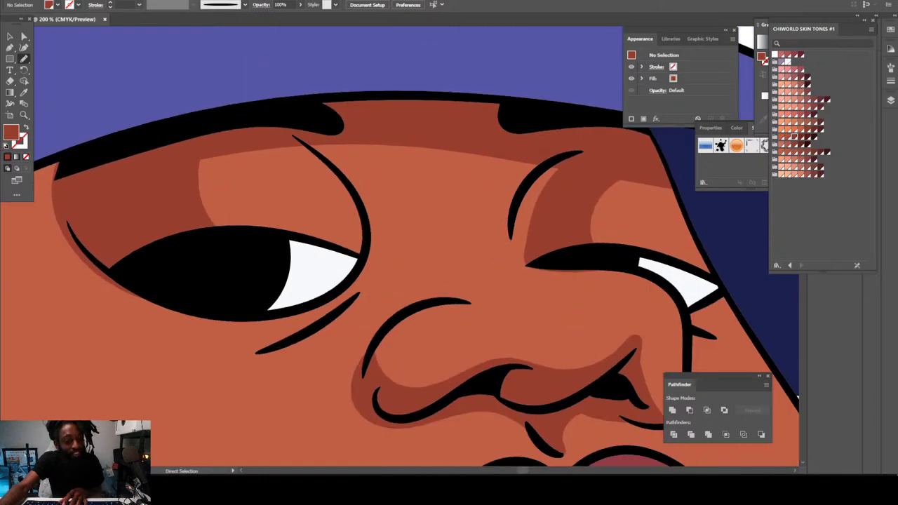
key("ctrl+plus")
key("ctrl+minus")
key("ctrl+plus")
scroll(400, 245, "right", 1)
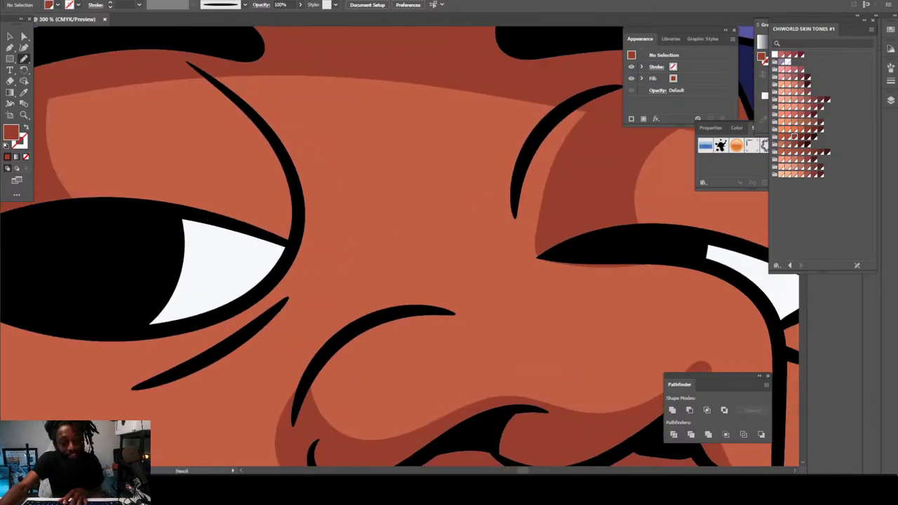
scroll(400, 245, "up", 1)
left_click_drag(543, 170, 530, 205)
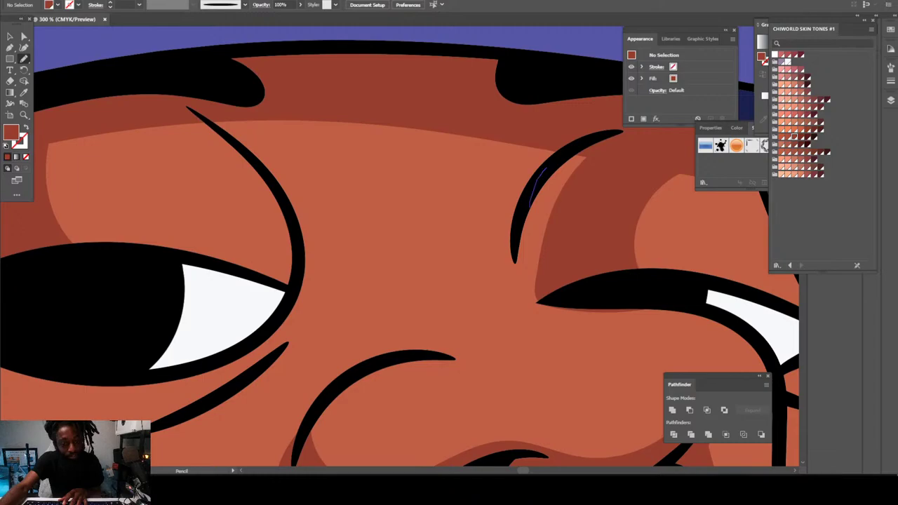
mouse_move(531, 263)
left_mouse_down()
mouse_move(568, 301)
mouse_move(611, 302)
mouse_move(593, 307)
left_mouse_up()
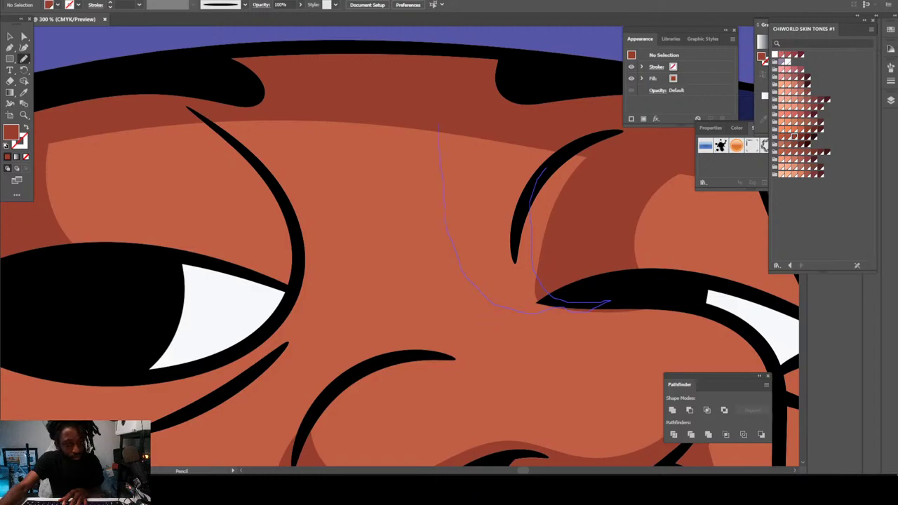
mouse_move(440, 111)
left_mouse_down()
mouse_move(556, 101)
mouse_move(582, 112)
mouse_move(586, 132)
mouse_move(546, 168)
left_mouse_up()
key("ctrl+minus")
key("ctrl+minus")
key("ctrl+minus")
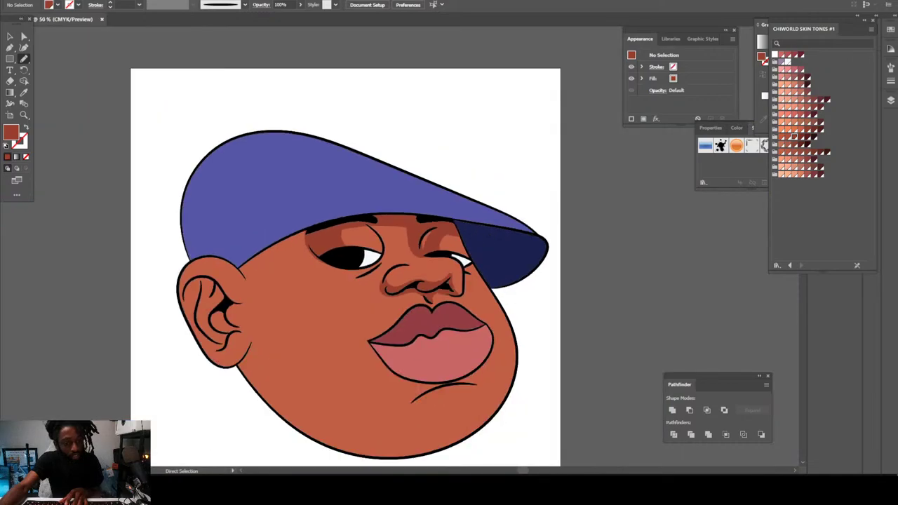
Step: Draw a Pencil shadow along the temple beneath the cap edge, tapering to a point beside the ear and reaching the eyebrow
scroll(400, 245, "down", 4)
key("ctrl+minus")
scroll(400, 246, "left", 3)
scroll(399, 245, "down", 1)
key("ctrl+plus")
key("ctrl+plus")
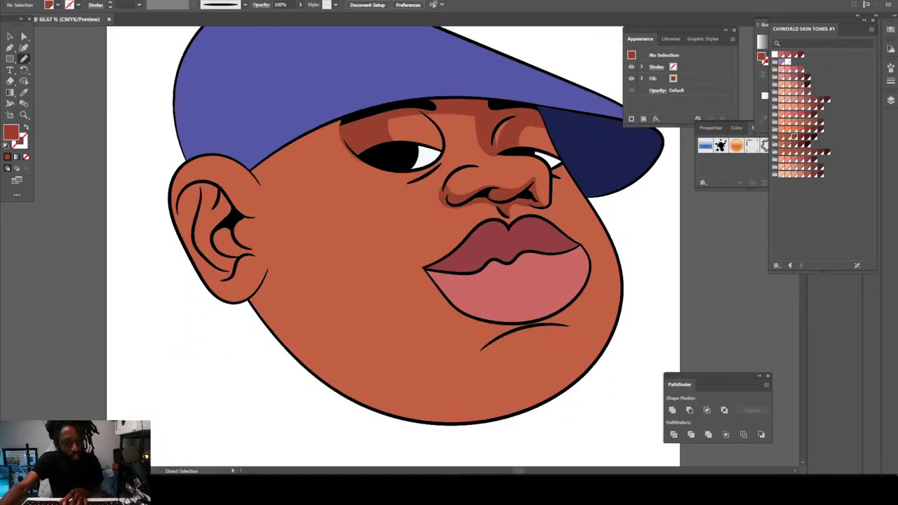
scroll(400, 246, "up", 1)
key("ctrl+plus")
scroll(399, 245, "left", 1)
scroll(400, 245, "up", 1)
key("ctrl+plus")
key("ctrl+plus")
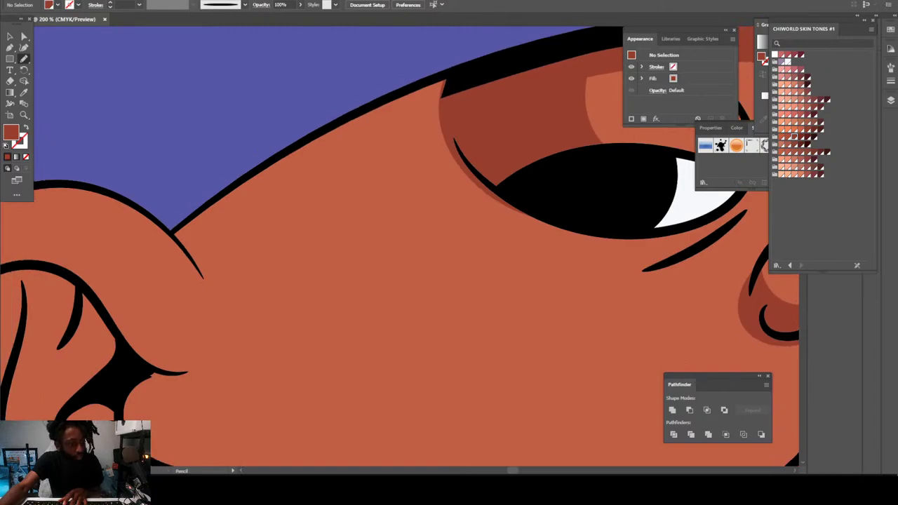
left_click_drag(169, 229, 201, 275)
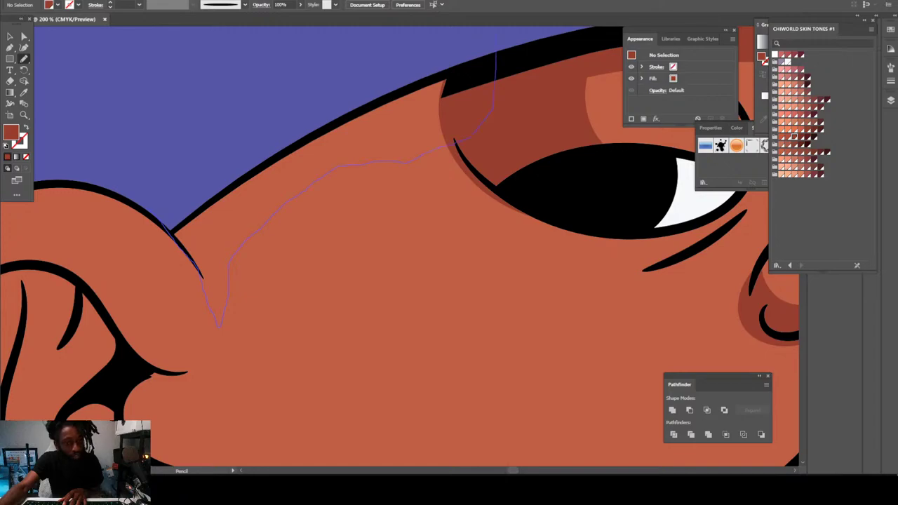
key("ctrl+minus")
key("ctrl+minus")
key("ctrl+minus")
key("ctrl+minus")
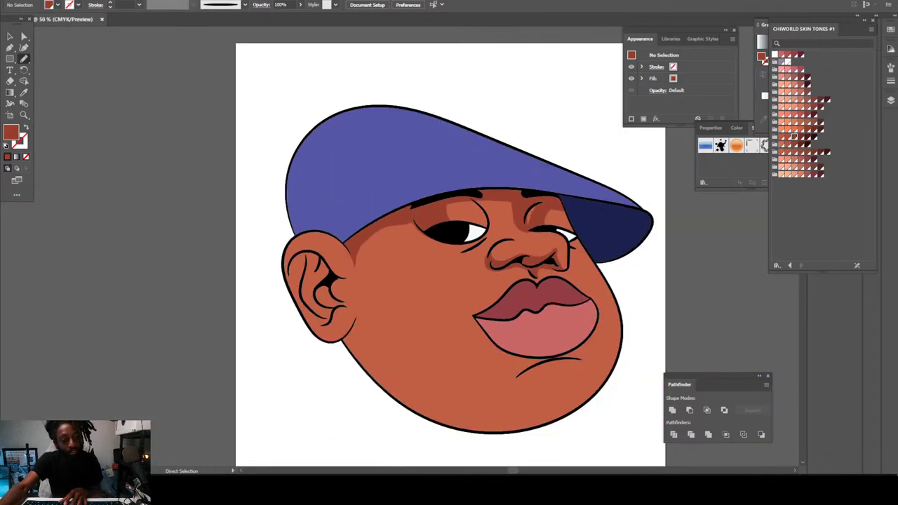
Step: Widen the temple shadow by drawing a Pencil shape along its lower edge, from the eye's outer corner toward the ear
key("ctrl+plus")
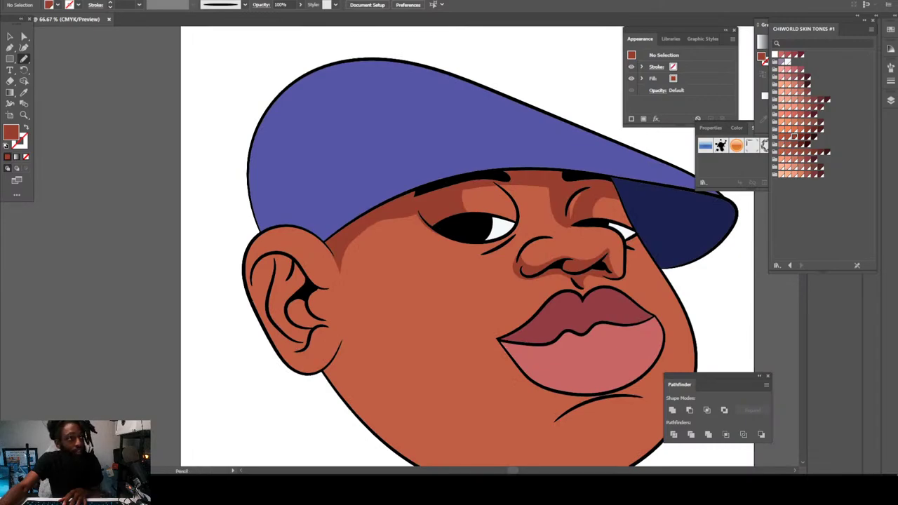
key("ctrl+minus")
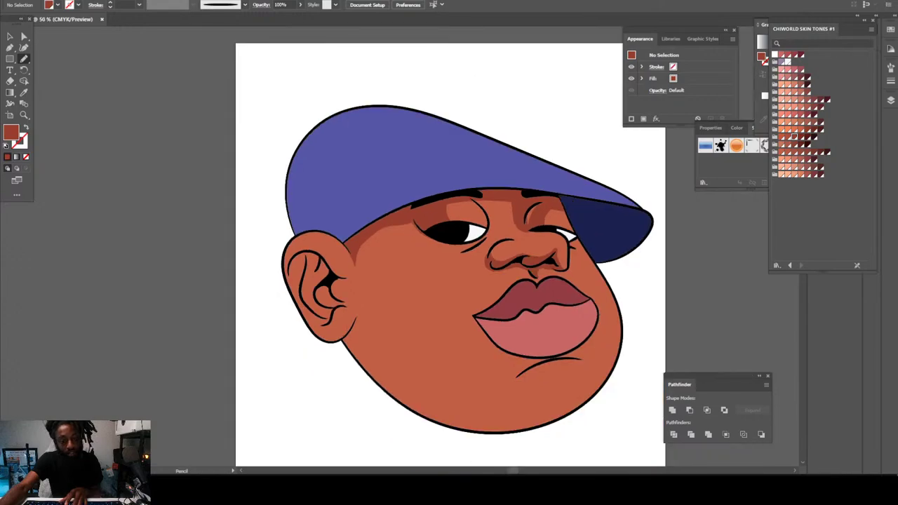
key("ctrl+plus")
key("ctrl+plus")
key("ctrl+plus")
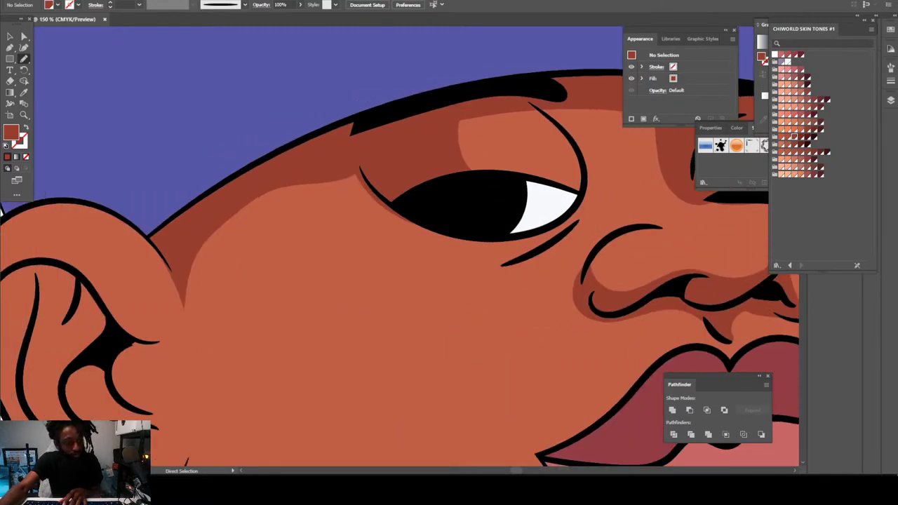
scroll(400, 246, "left", 1)
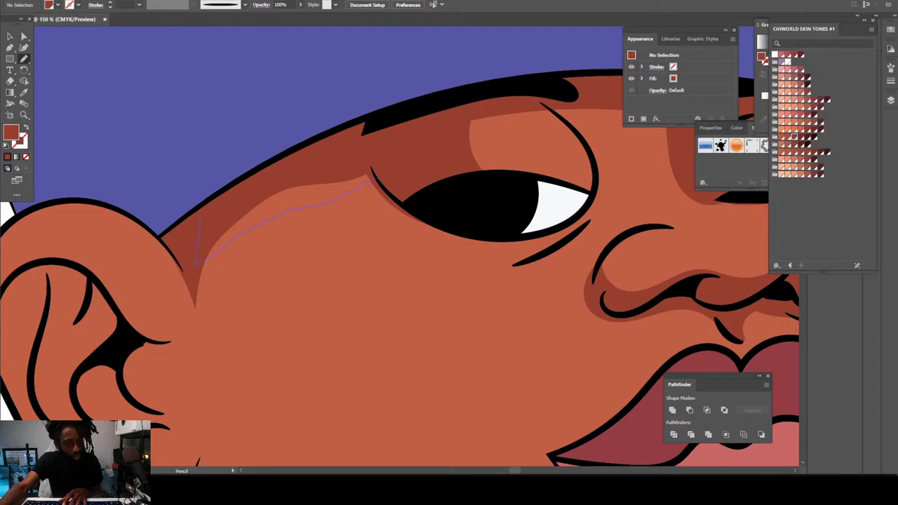
key("ctrl+0")
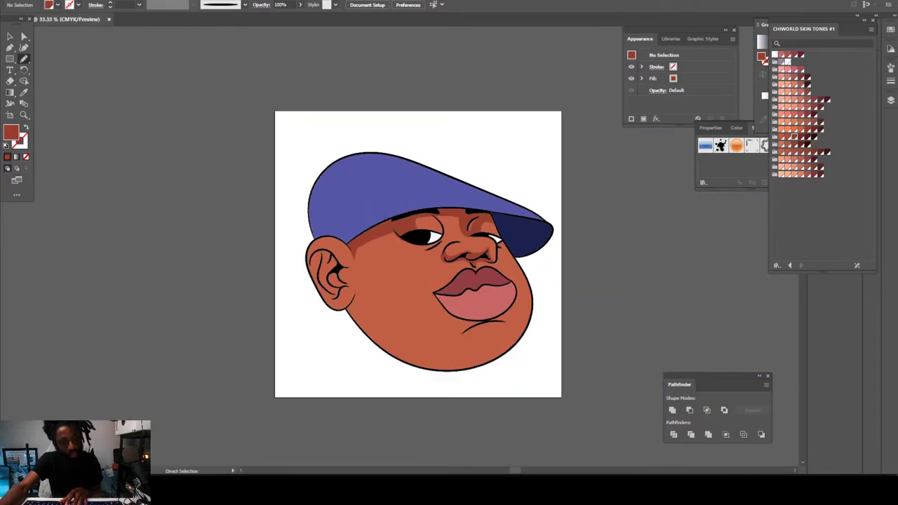
Step: Examine the lips, chin and whole face for areas that still need shading
scroll(399, 245, "right", 4)
scroll(399, 245, "down", 4)
key("ctrl+plus")
key("ctrl+plus")
key("ctrl+plus")
key("ctrl+plus")
scroll(399, 246, "right", 7)
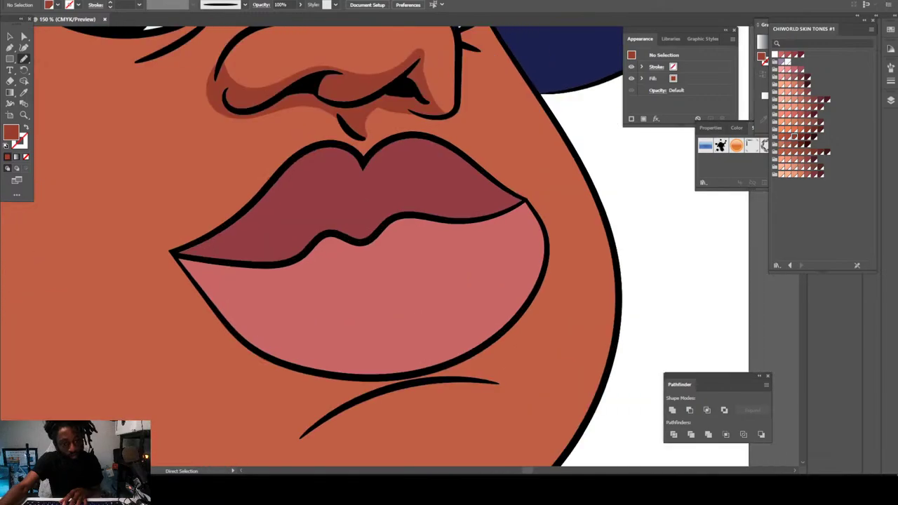
scroll(393, 245, "down", 2)
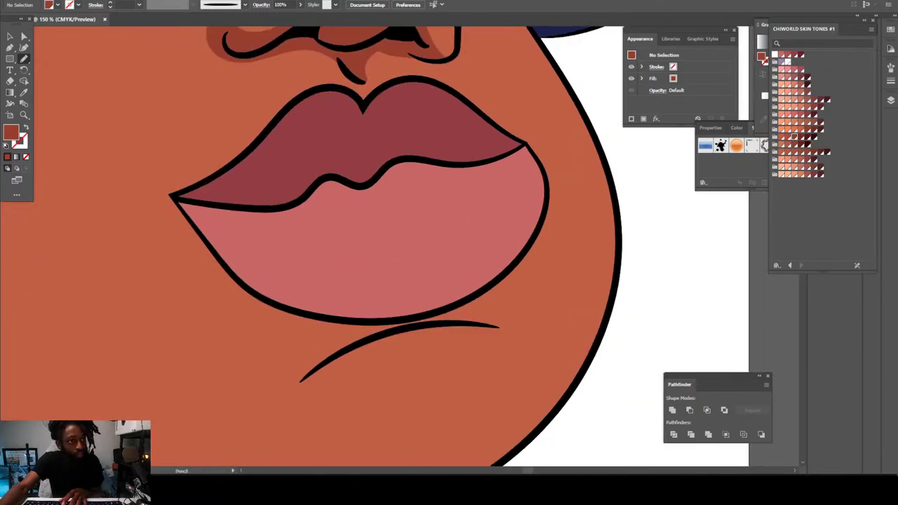
key("ctrl+minus")
key("ctrl+minus")
scroll(481, 268, "left", 2)
scroll(480, 269, "up", 4)
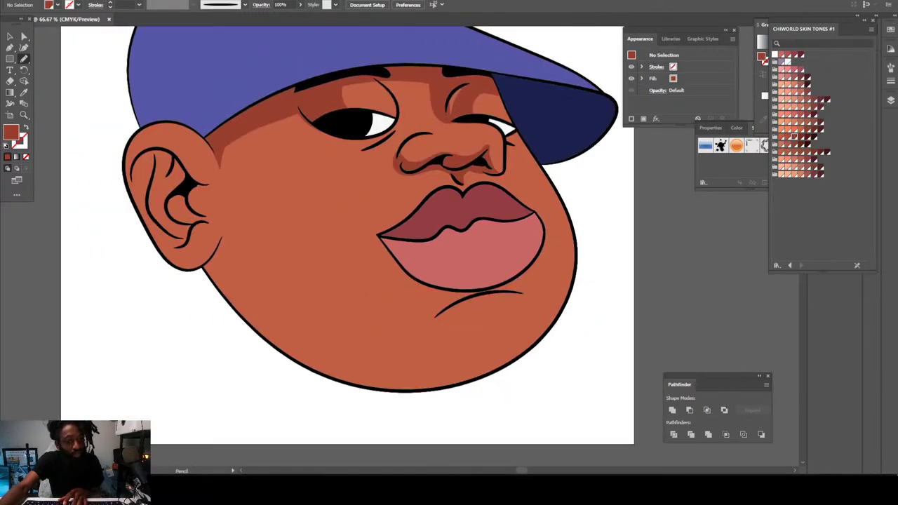
scroll(481, 269, "left", 2)
scroll(446, 246, "left", 1)
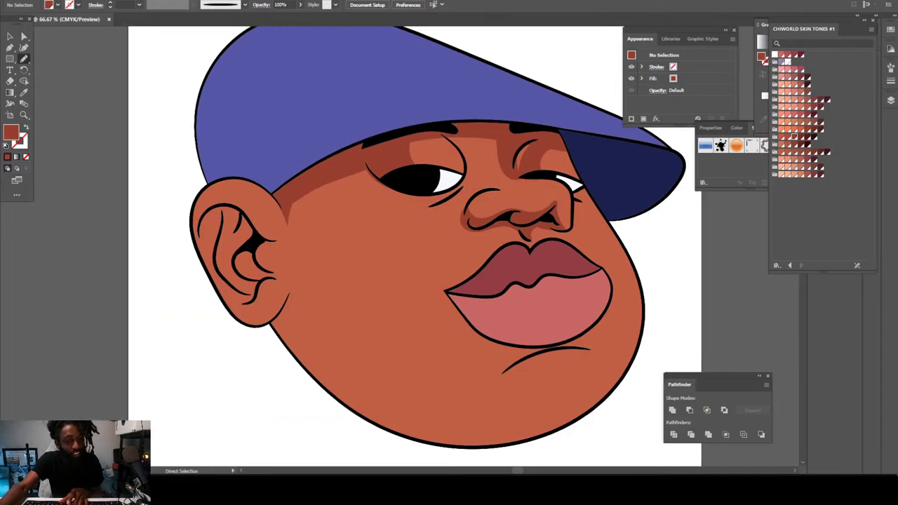
Step: Draw a Pencil shadow filling the ear canal hollow, curving past the tragus line and tapering to a point toward the cheek
key("ctrl+minus")
scroll(446, 246, "left", 1)
key("ctrl+equal")
scroll(447, 246, "left", 2)
scroll(399, 246, "left", 2)
key("ctrl+equal")
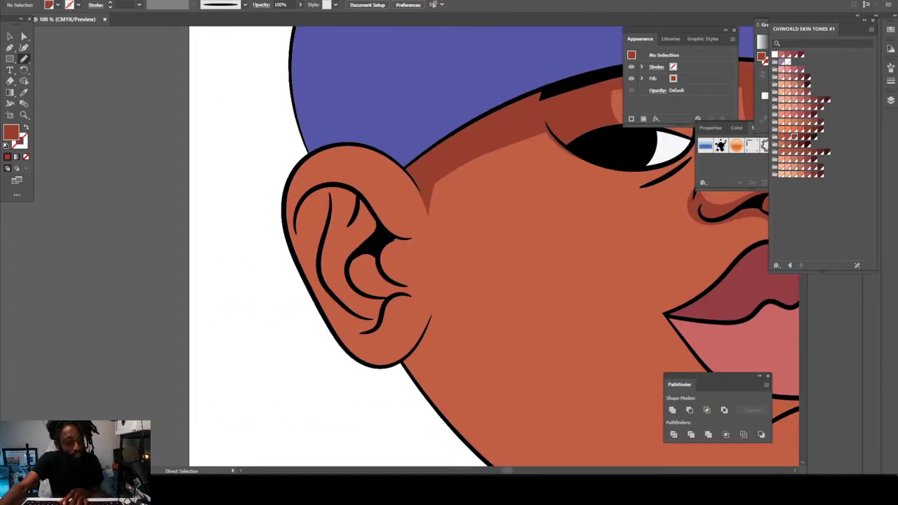
scroll(399, 247, "left", 1)
key("ctrl+equal")
key("ctrl+equal")
key("ctrl+equal")
scroll(400, 246, "down", 2)
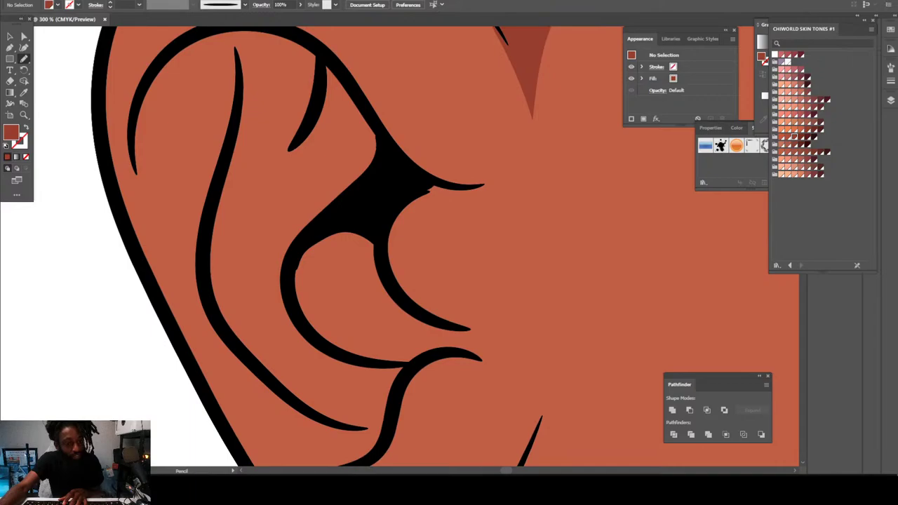
left_click_drag(419, 187, 433, 186)
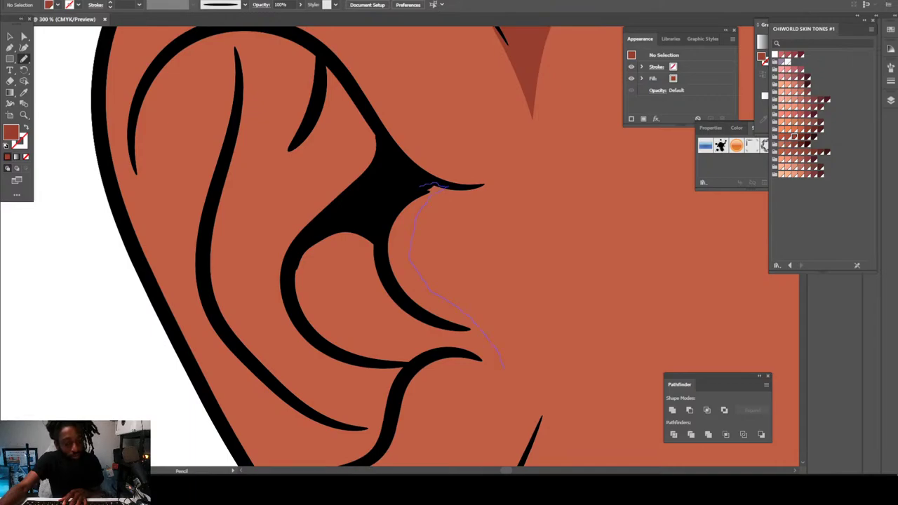
mouse_move(442, 359)
left_mouse_down()
mouse_move(409, 370)
mouse_move(349, 366)
left_mouse_up()
mouse_move(282, 303)
left_mouse_down()
mouse_move(285, 261)
mouse_move(333, 223)
mouse_move(428, 187)
left_mouse_up()
Step: Draw a Pencil shadow under the upper ear rim, with three rounded scallops dipping to points along the inner fold lines
key("ctrl+minus")
key("ctrl+minus")
scroll(427, 274, "up", 4)
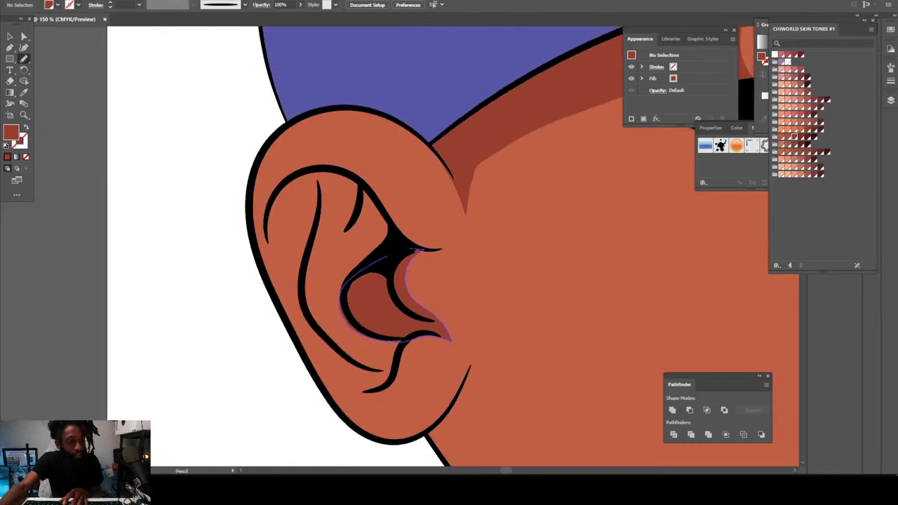
key("ctrl+plus")
scroll(428, 274, "left", 6)
key("ctrl+plus")
key("ctrl+plus")
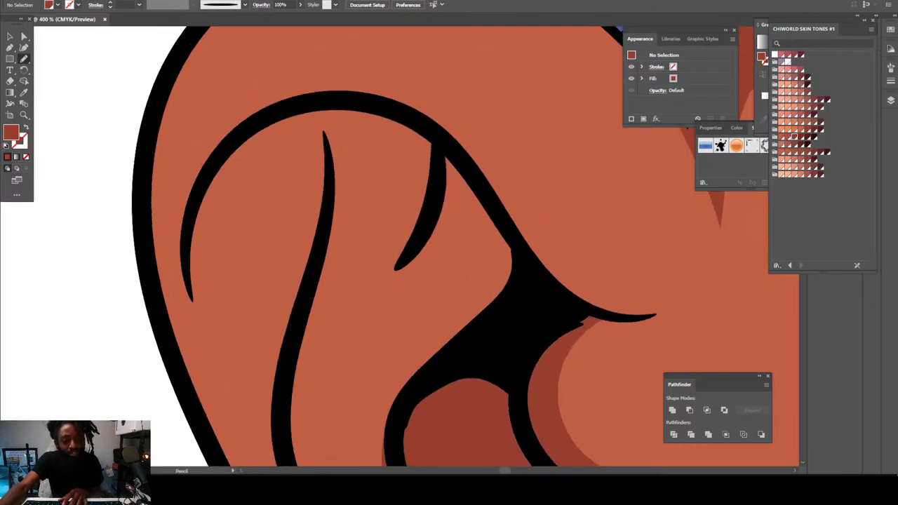
left_click_drag(486, 279, 473, 331)
mouse_move(464, 223)
left_mouse_down()
mouse_move(428, 236)
mouse_move(396, 271)
left_mouse_up()
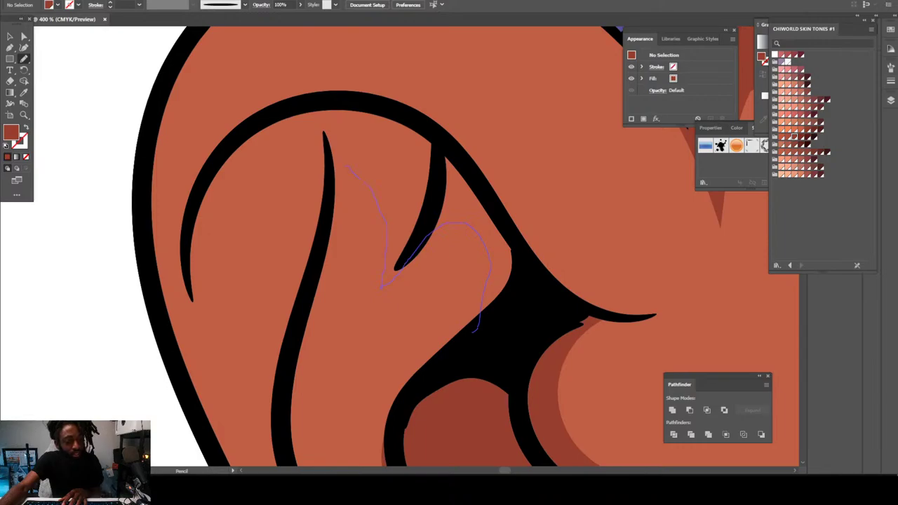
mouse_move(344, 167)
left_mouse_down()
mouse_move(309, 232)
mouse_move(284, 344)
left_mouse_up()
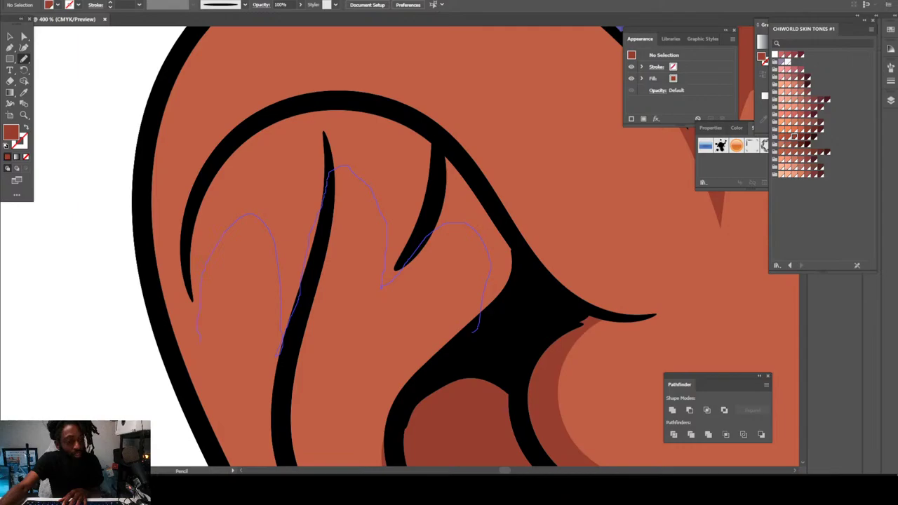
mouse_move(188, 280)
left_mouse_down()
mouse_move(191, 225)
mouse_move(231, 144)
mouse_move(285, 111)
mouse_move(356, 104)
mouse_move(426, 132)
mouse_move(467, 167)
mouse_move(508, 230)
mouse_move(519, 340)
mouse_move(491, 371)
left_mouse_up()
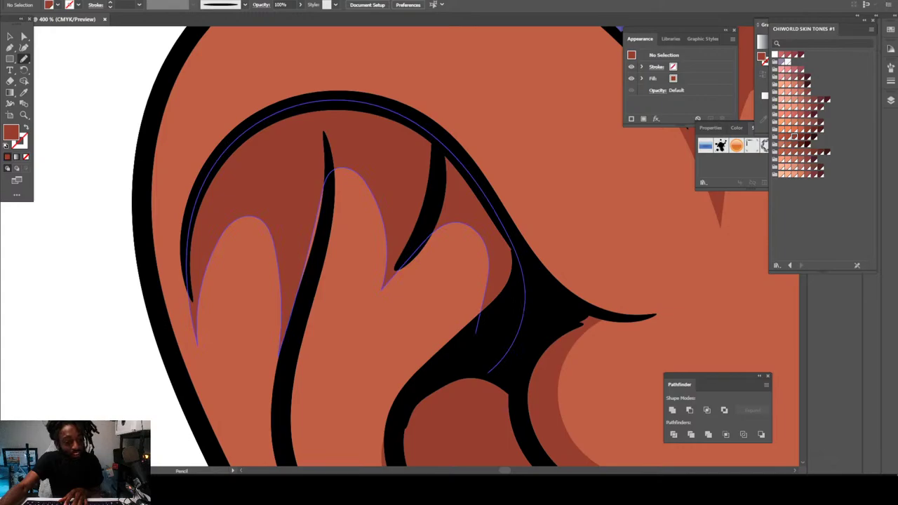
Step: Fill the gap between the upper ear shadow and the long inner fold line with a small Pencil shape
left_click_drag(296, 299, 306, 263)
key("ctrl+z")
mouse_move(284, 300)
left_mouse_down()
mouse_move(315, 247)
mouse_move(323, 204)
left_mouse_up()
left_click_drag(308, 166, 301, 166)
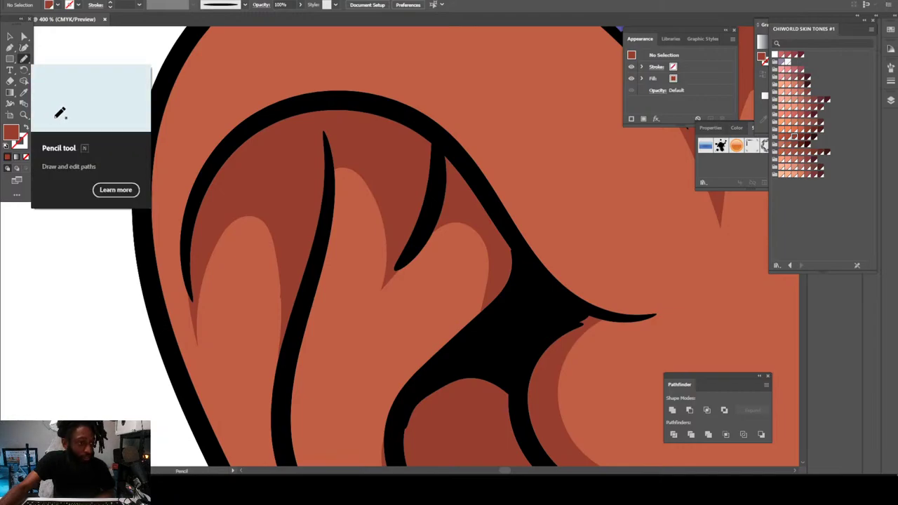
Step: Review the Pencil tool's fidelity, fill and path-closing options, and check the shading on the whole portrait
double_click(24, 59)
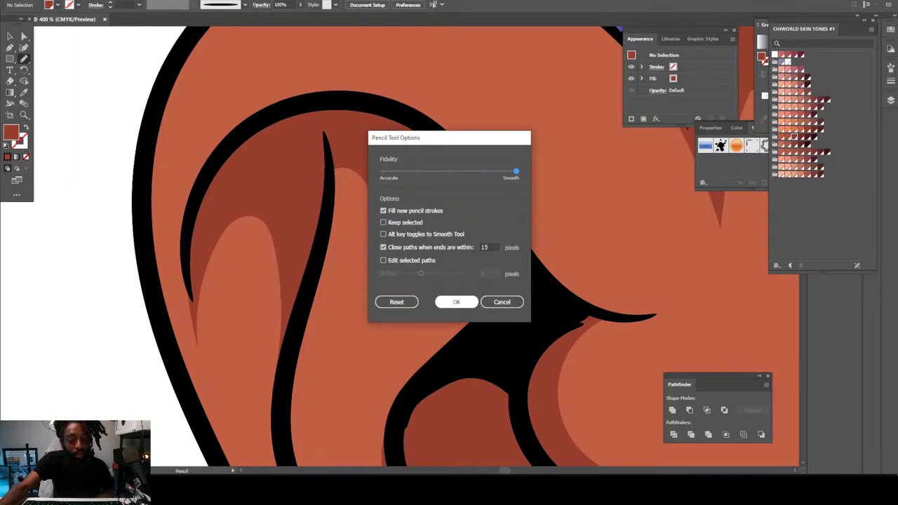
left_click(456, 301)
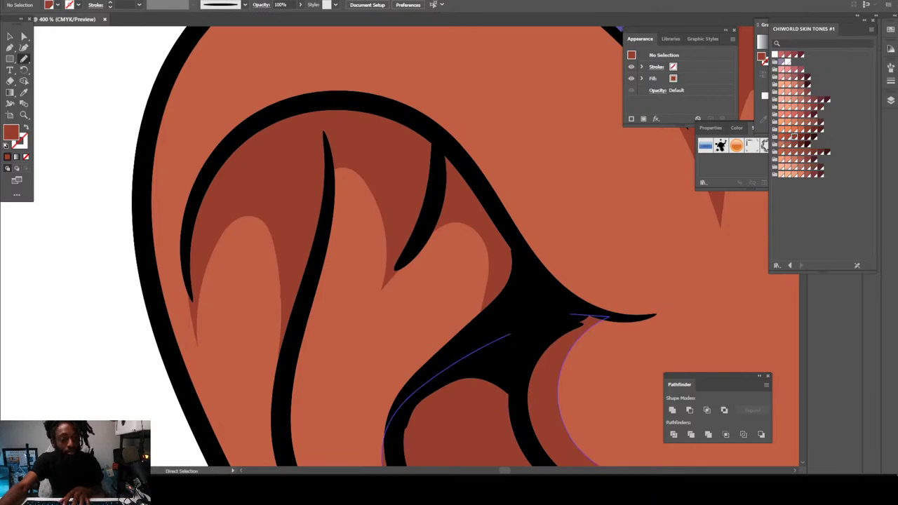
key("ctrl+minus")
key("ctrl+minus")
key("ctrl+minus")
key("ctrl+minus")
key("ctrl+minus")
key("ctrl+minus")
key("ctrl+minus")
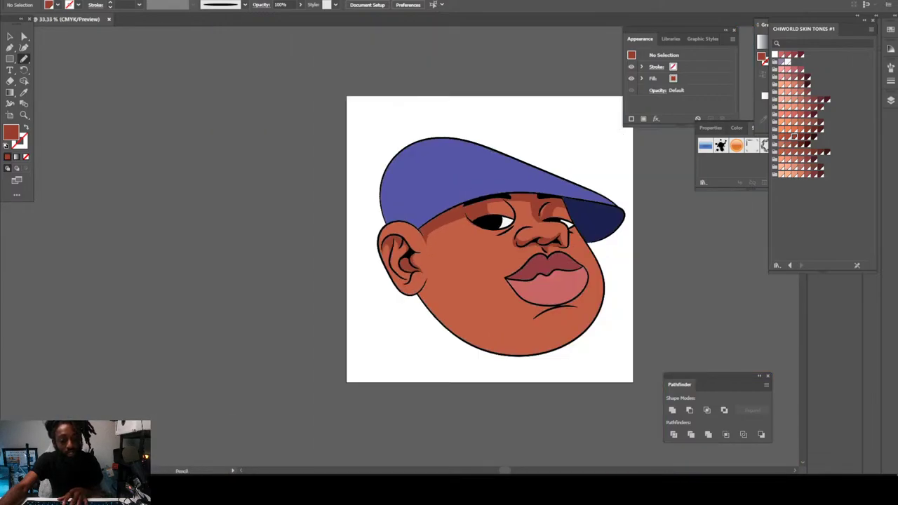
Step: Draw a crescent Pencil shadow on the cheek behind the earlobe, from the lobe line's upper tip down to the jaw outline
scroll(400, 246, "down", 2)
key("ctrl+plus")
key("ctrl+plus")
key("ctrl+plus")
key("ctrl+plus")
key("ctrl+plus")
scroll(400, 246, "down", 5)
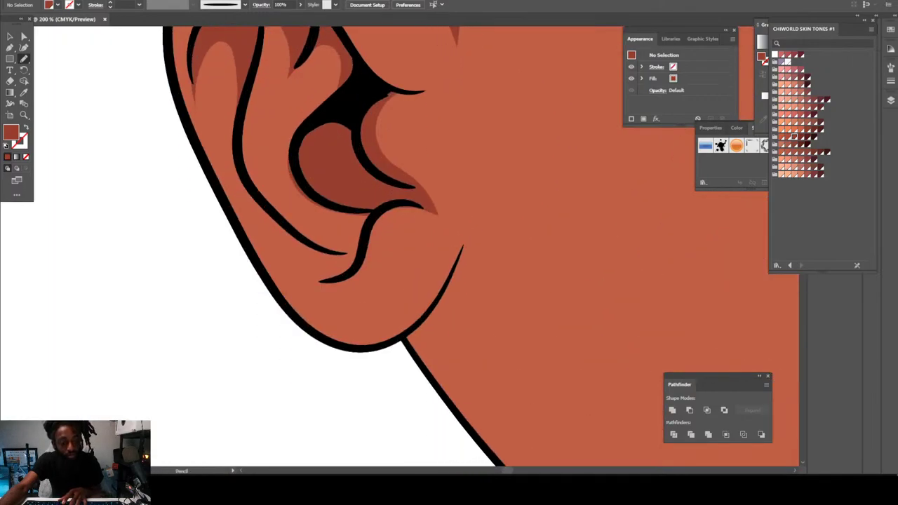
scroll(457, 335, "up", 3)
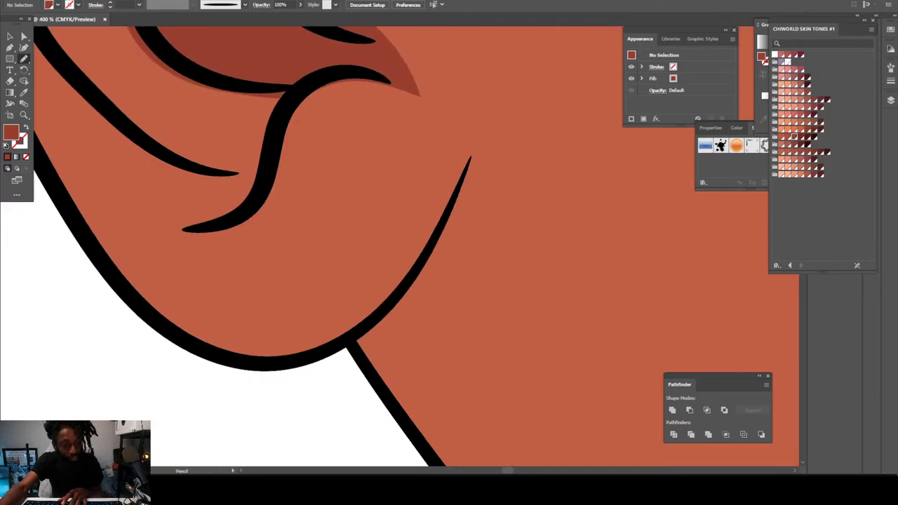
left_click_drag(351, 341, 384, 383)
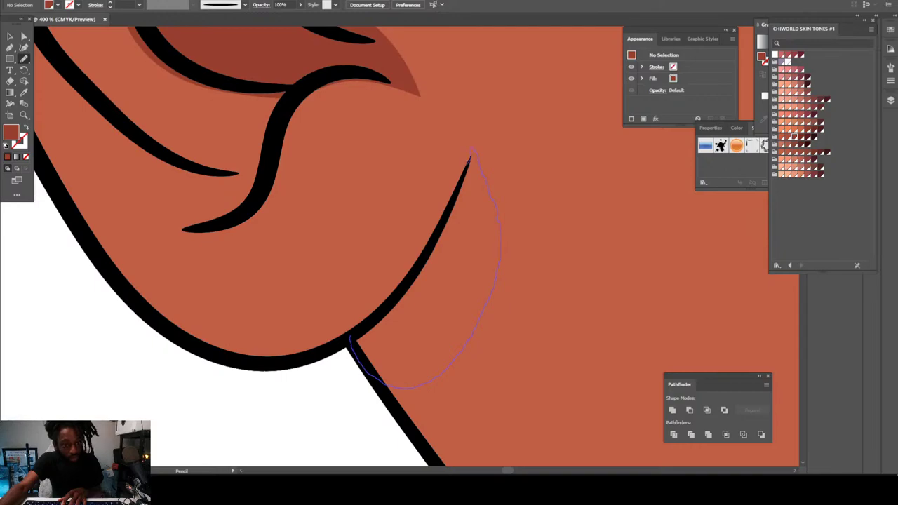
left_click_drag(470, 157, 421, 273)
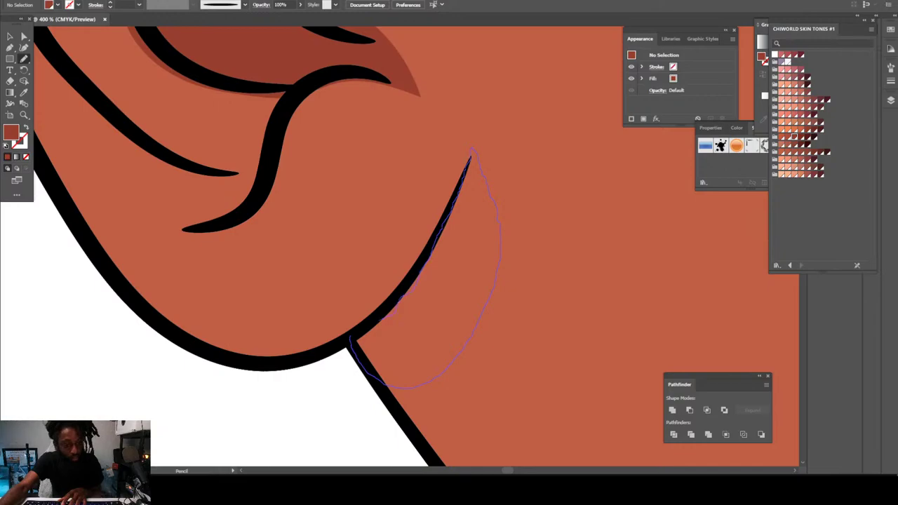
left_click_drag(382, 320, 351, 337)
Step: Draw a Pencil shadow beneath the lower lip, running from the near mouth corner along the chin crease to the lip's far side
key("ctrl+minus")
key("ctrl+minus")
key("ctrl+minus")
key("ctrl+minus")
key("ctrl+minus")
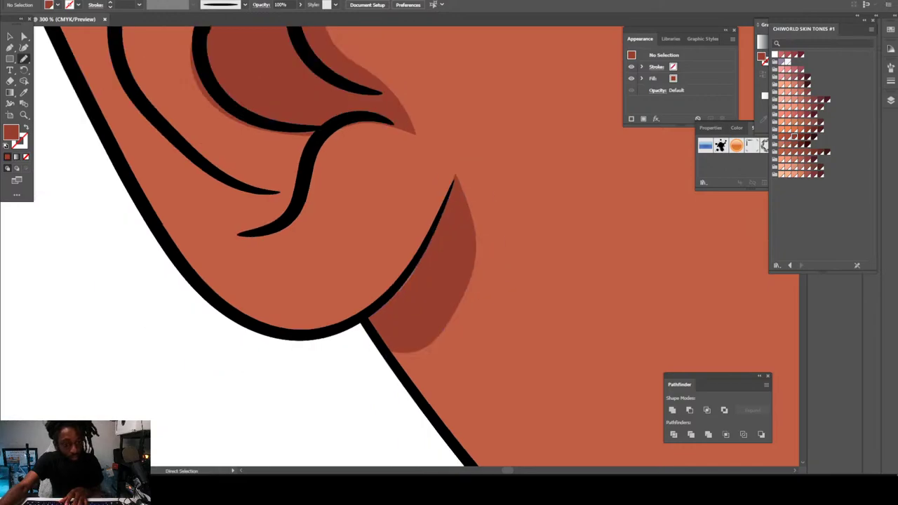
key("ctrl+minus")
key("ctrl+minus")
key("ctrl+minus")
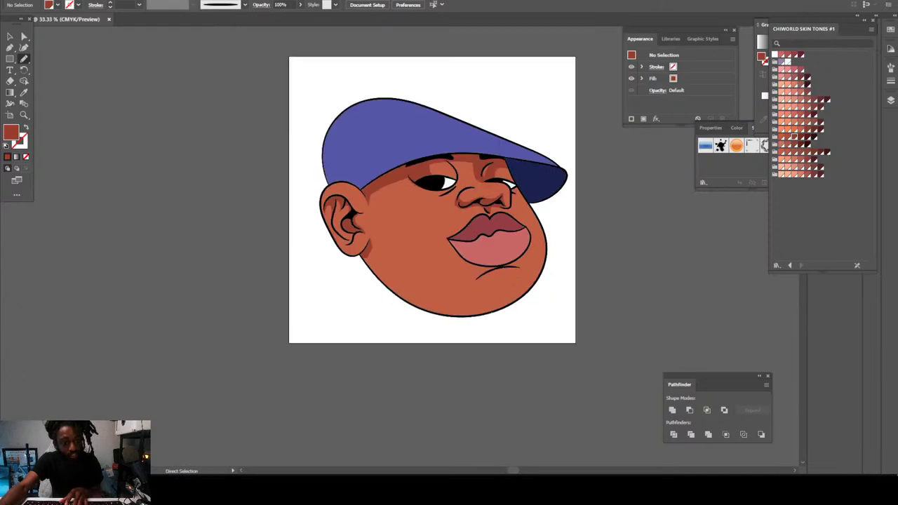
key("ctrl+plus")
key("ctrl+plus")
key("ctrl+plus")
key("ctrl+plus")
key("ctrl+plus")
key("ctrl+plus")
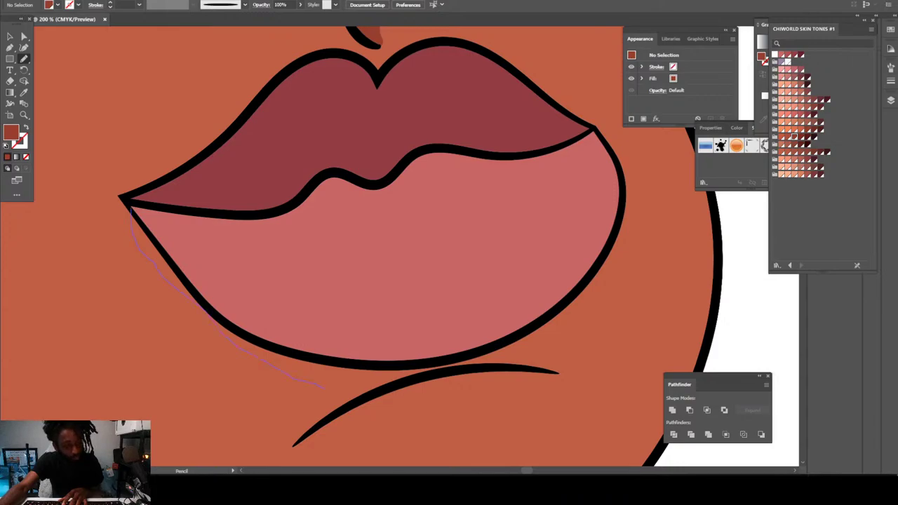
left_click_drag(374, 387, 533, 367)
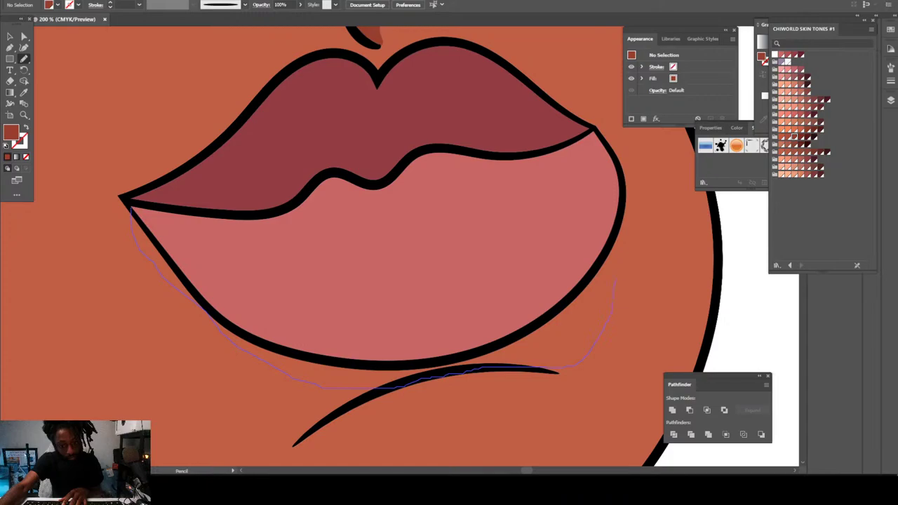
mouse_move(621, 253)
left_mouse_down()
mouse_move(619, 203)
mouse_move(604, 188)
mouse_move(466, 228)
left_mouse_up()
Step: Try a wide Pencil shadow down the far cheek, from the far eye's corner past the nose to beside the lower lip
key("ctrl+minus")
key("ctrl+minus")
key("ctrl+minus")
key("ctrl+minus")
key("ctrl+minus")
key("ctrl+minus")
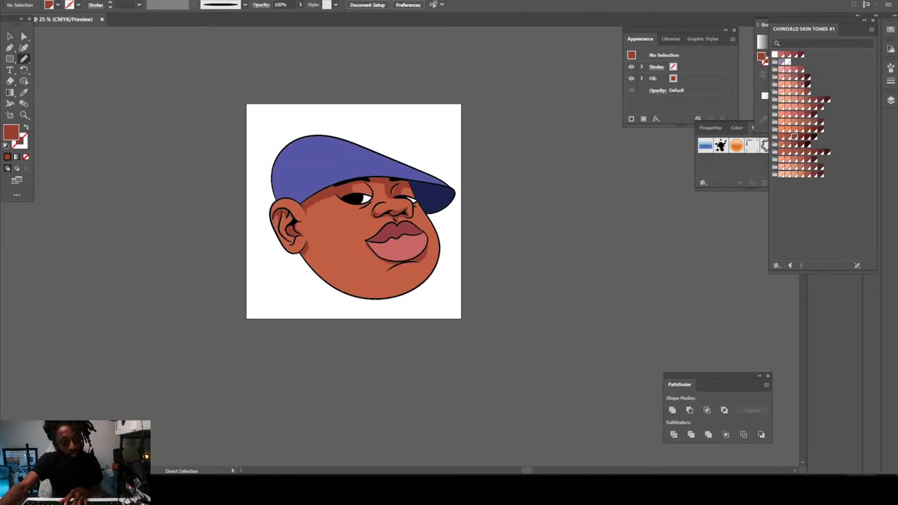
key("ctrl+plus")
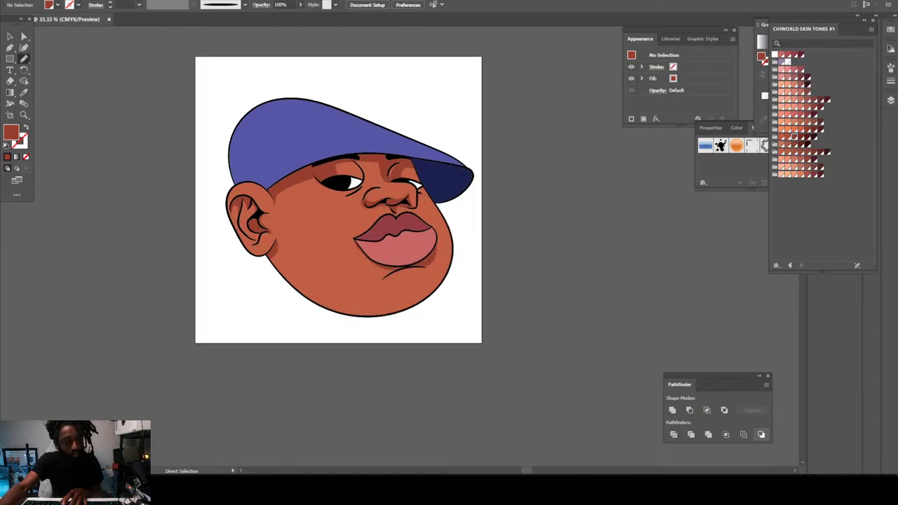
key("ctrl+plus")
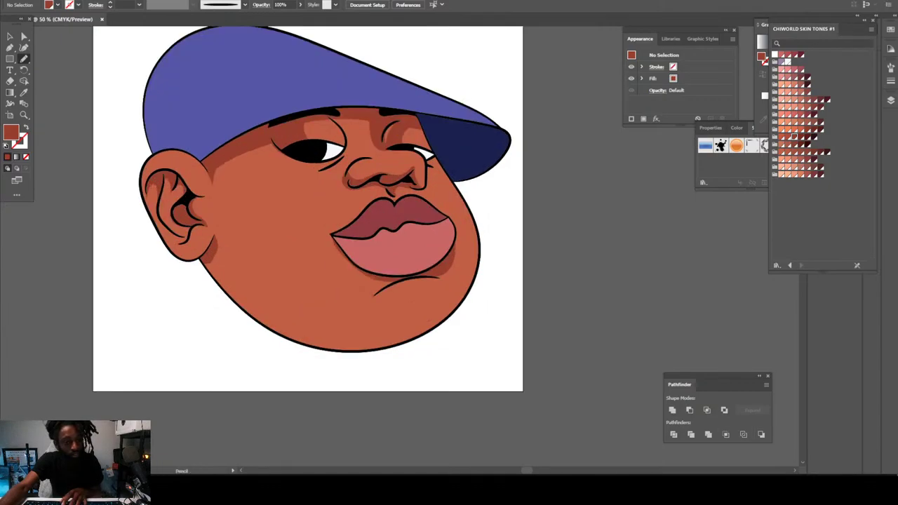
scroll(431, 320, "left", 2)
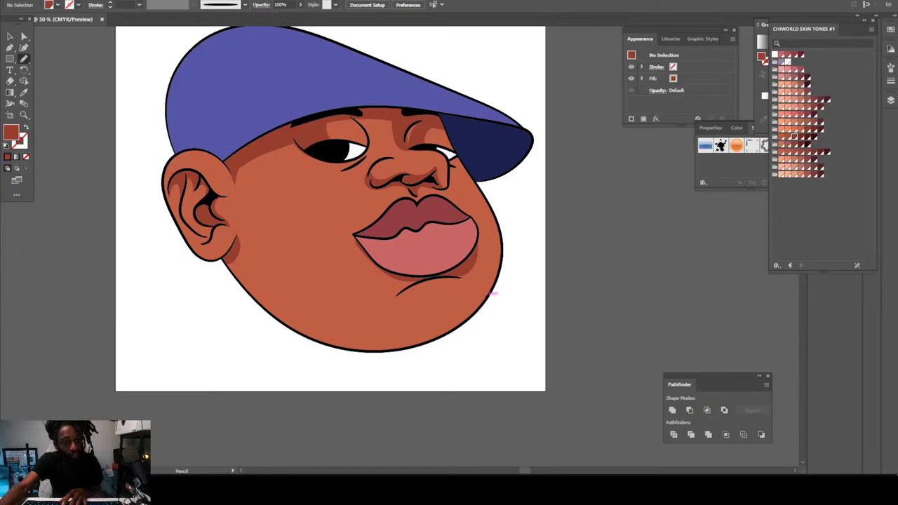
key("ctrl+plus")
key("ctrl+plus")
key("ctrl+plus")
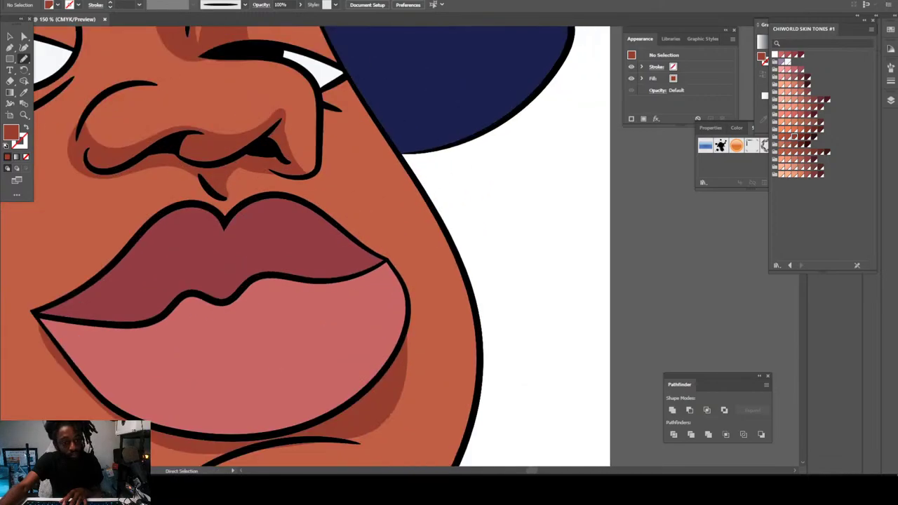
key("ctrl+plus")
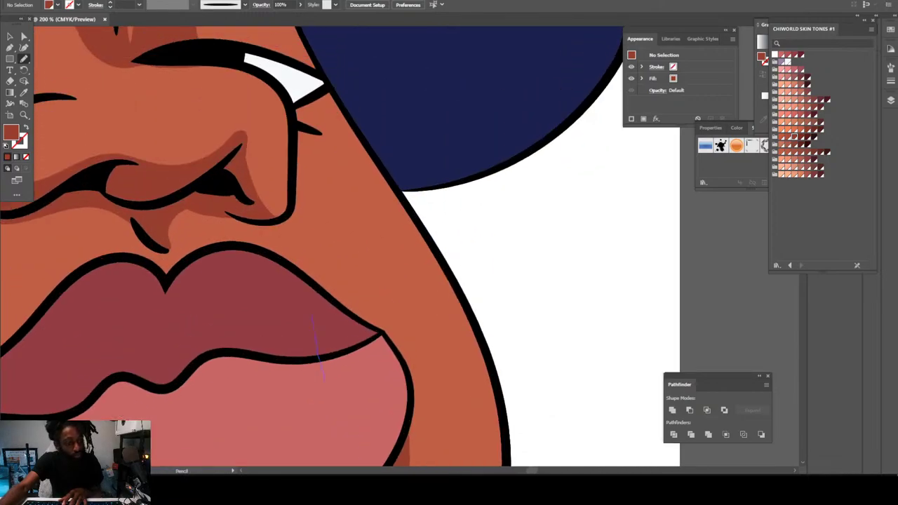
mouse_move(285, 216)
left_mouse_down()
mouse_move(292, 98)
mouse_move(300, 93)
mouse_move(316, 123)
left_mouse_up()
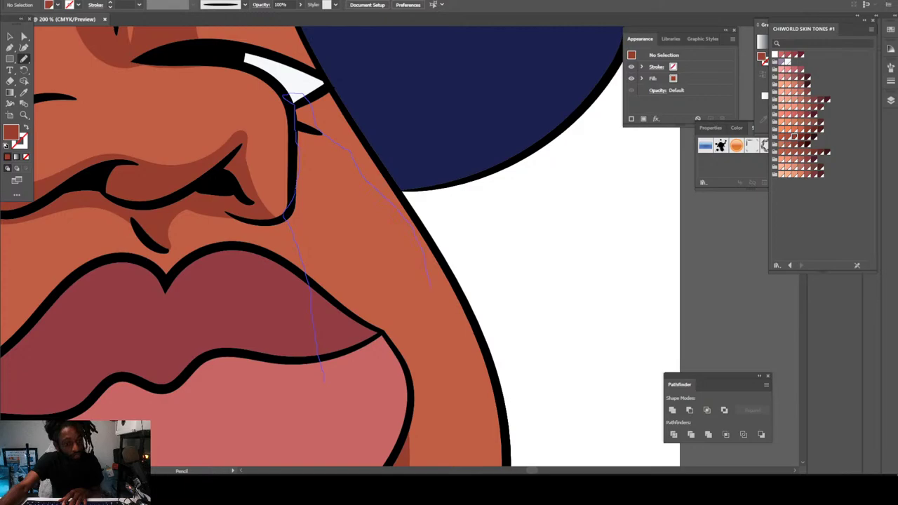
left_click_drag(420, 423, 388, 457)
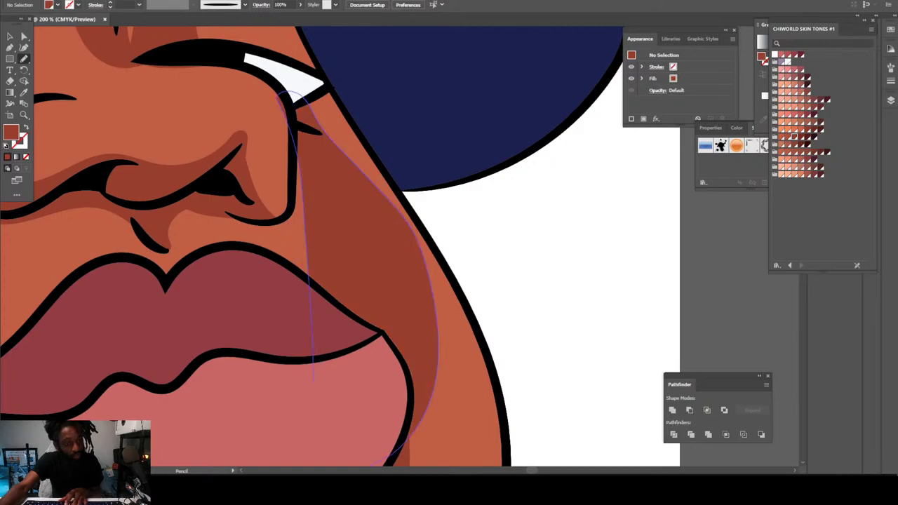
Step: Check the far cheek shadow against the whole face and undo it
key("ctrl+minus")
key("ctrl+minus")
key("ctrl+minus")
key("ctrl+minus")
key("ctrl+minus")
key("ctrl+plus")
key("ctrl+plus")
key("ctrl+plus")
key("ctrl+plus")
key("ctrl+plus")
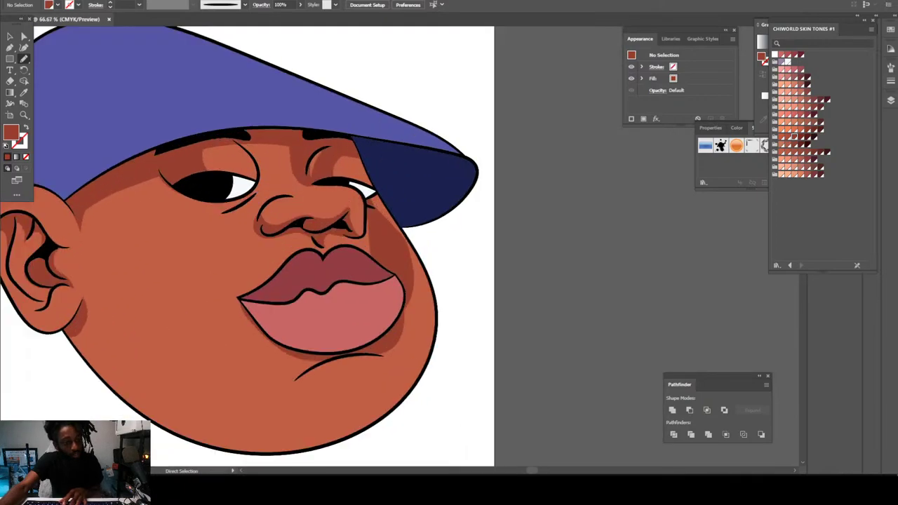
key("ctrl+z")
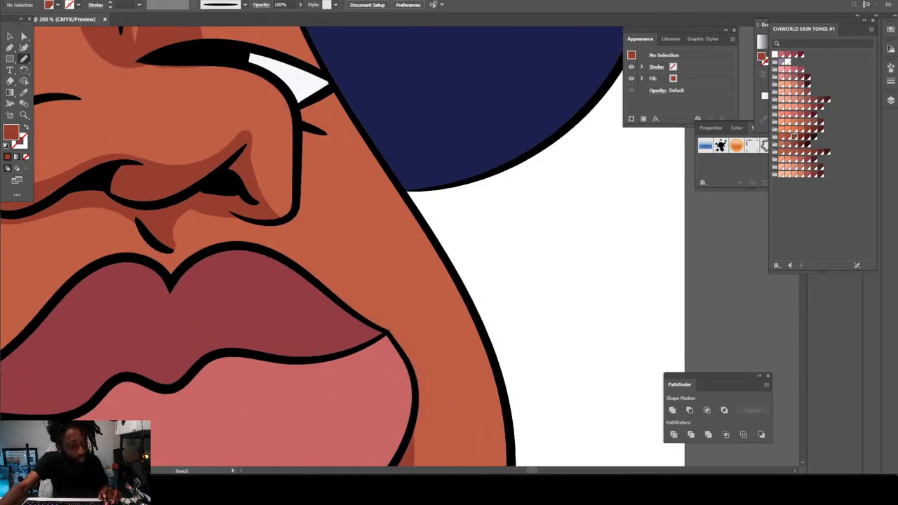
Step: Draw a Pencil shadow over the far cheek, from beneath the far eye, around the nostril, down to the far mouth corner
left_click_drag(265, 236, 309, 281)
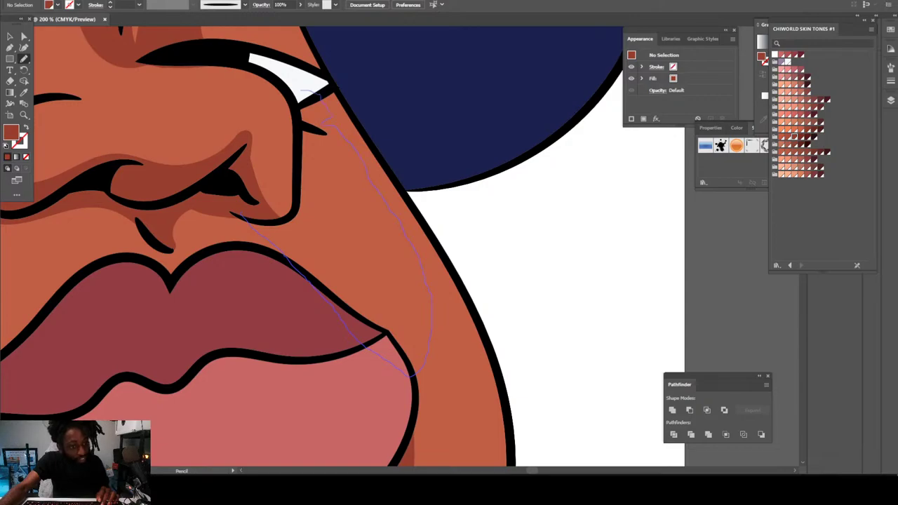
mouse_move(301, 93)
left_mouse_down()
mouse_move(297, 204)
mouse_move(247, 219)
left_mouse_up()
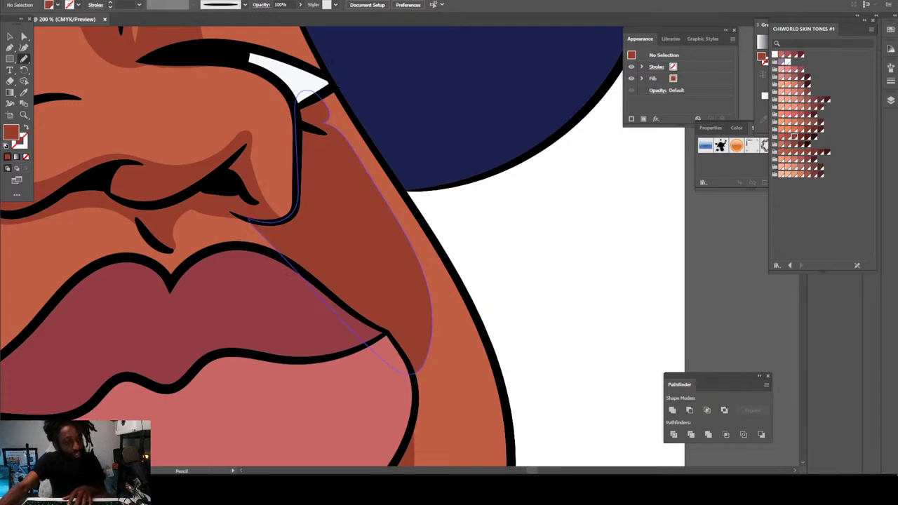
key("ctrl+minus")
key("ctrl+minus")
key("ctrl+minus")
key("ctrl+minus")
key("ctrl+minus")
key("ctrl+minus")
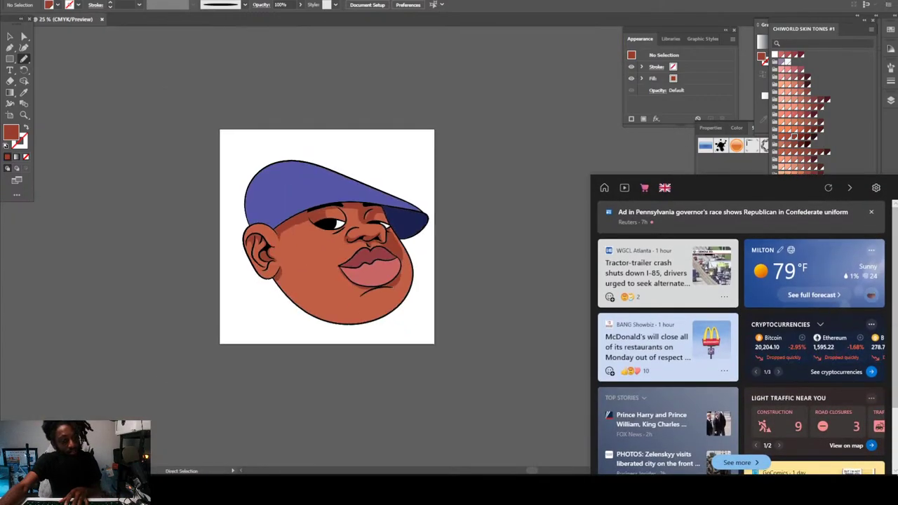
Step: Draw a Pencil shadow on the far side of the chin, from the chin crease down to the jaw and up beside the lower lip
scroll(399, 245, "down", 2)
key("ctrl+plus")
key("ctrl+plus")
key("ctrl+plus")
key("ctrl+plus")
key("ctrl+plus")
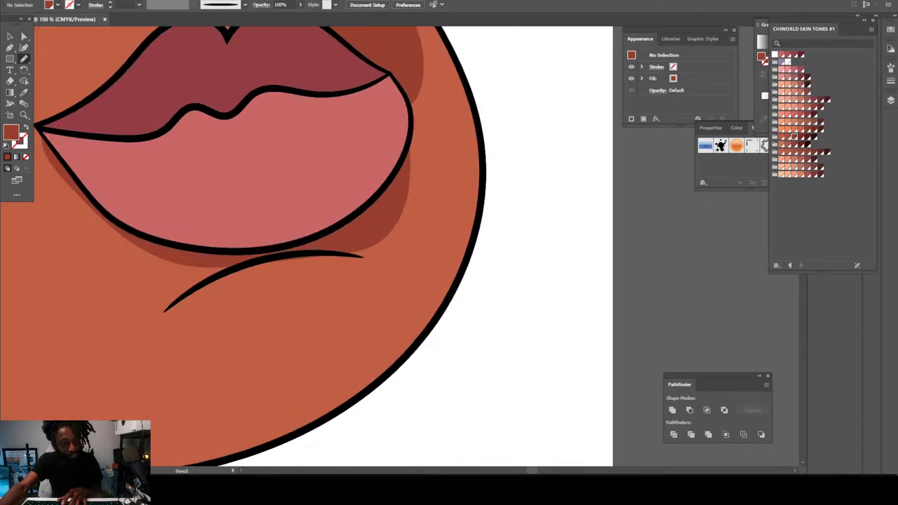
scroll(418, 319, "down", 2)
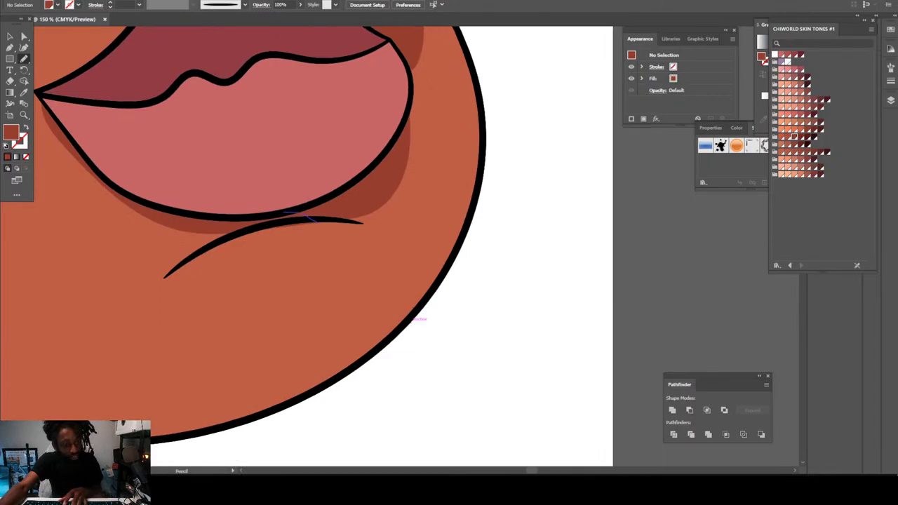
left_click_drag(343, 261, 335, 335)
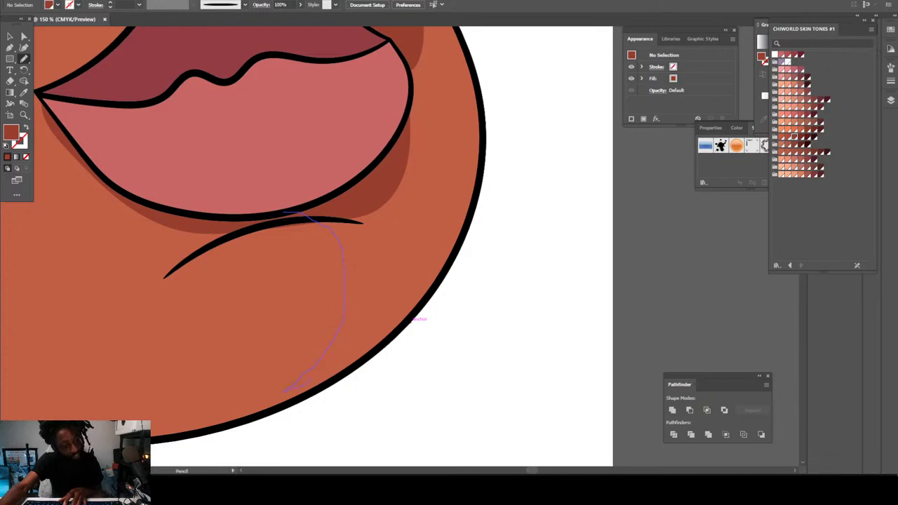
left_click_drag(284, 390, 335, 366)
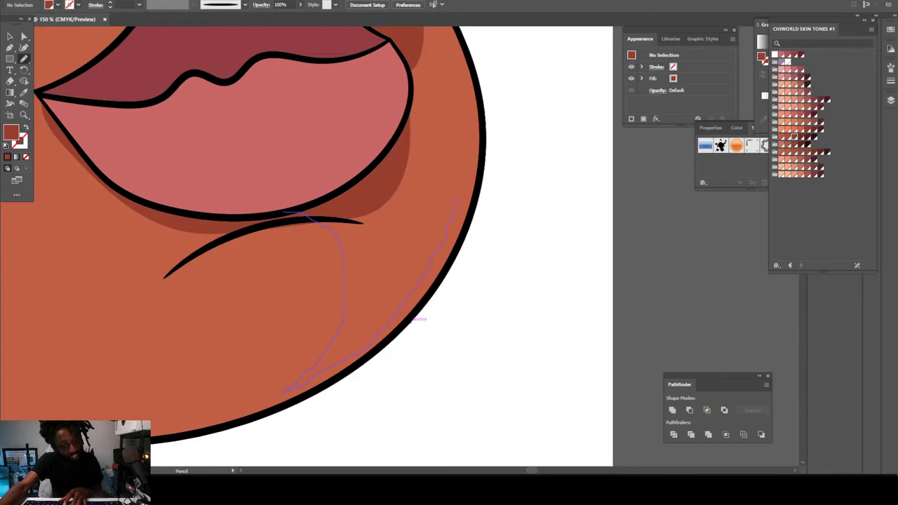
mouse_move(404, 125)
left_mouse_down()
mouse_move(367, 130)
mouse_move(284, 212)
left_mouse_up()
key("ctrl+minus")
key("ctrl+minus")
key("ctrl+minus")
scroll(255, 217, "up", 3)
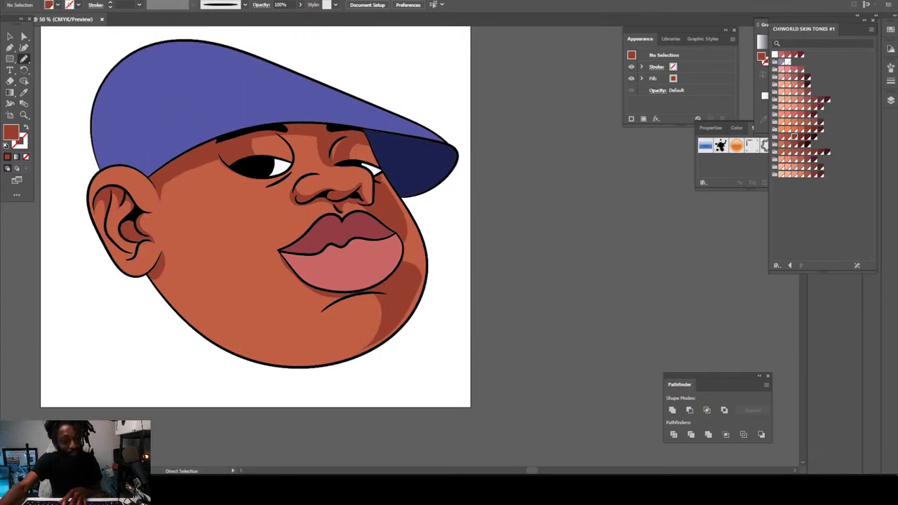
Step: Draw a Pencil shape beside the lips that bridges the gap between the far cheek shadow and the chin shadow
key("ctrl+plus")
key("ctrl+plus")
key("ctrl+plus")
key("ctrl+plus")
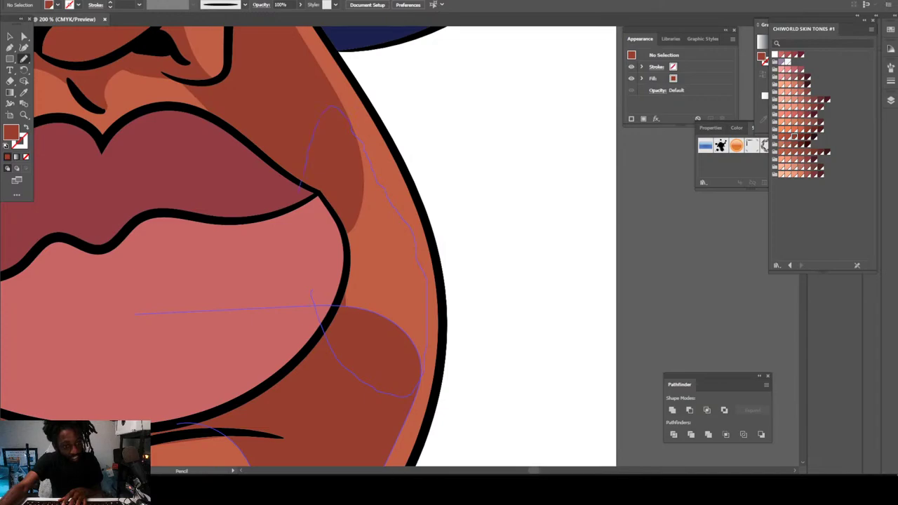
key("ctrl+minus")
key("ctrl+minus")
key("ctrl+minus")
key("ctrl+minus")
key("ctrl+minus")
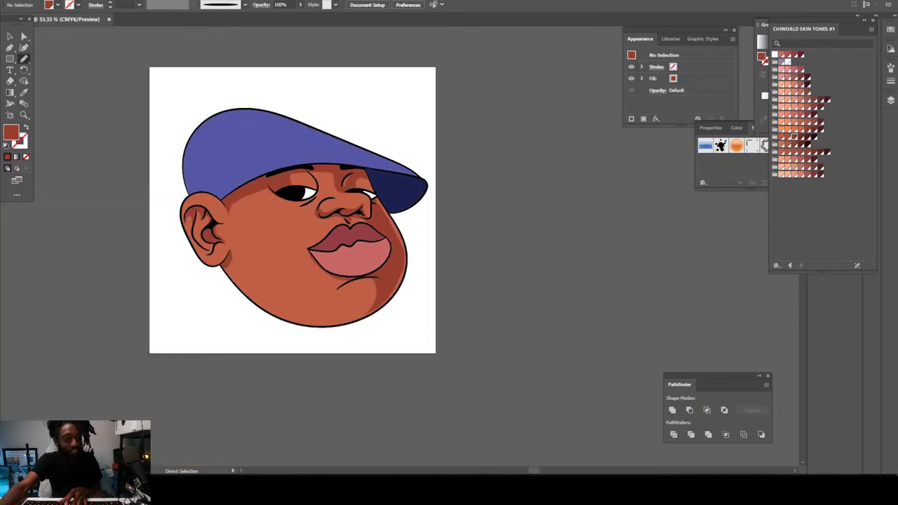
Step: Review the joined far-side face shading both close up and against the whole portrait
key("ctrl+minus")
key("ctrl+minus")
key("ctrl+plus")
key("ctrl+plus")
key("ctrl+plus")
key("ctrl+plus")
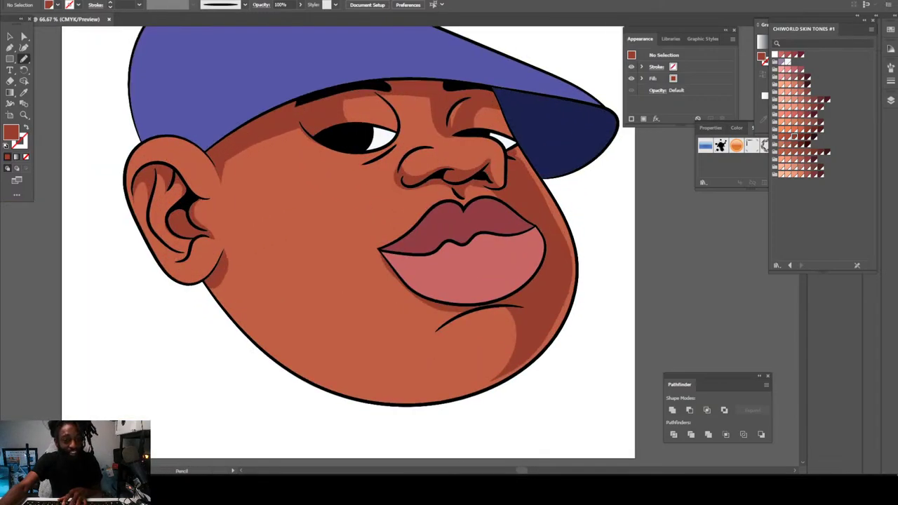
scroll(417, 245, "up", 2)
key("ctrl+plus")
scroll(416, 245, "right", 5)
scroll(417, 245, "up", 1)
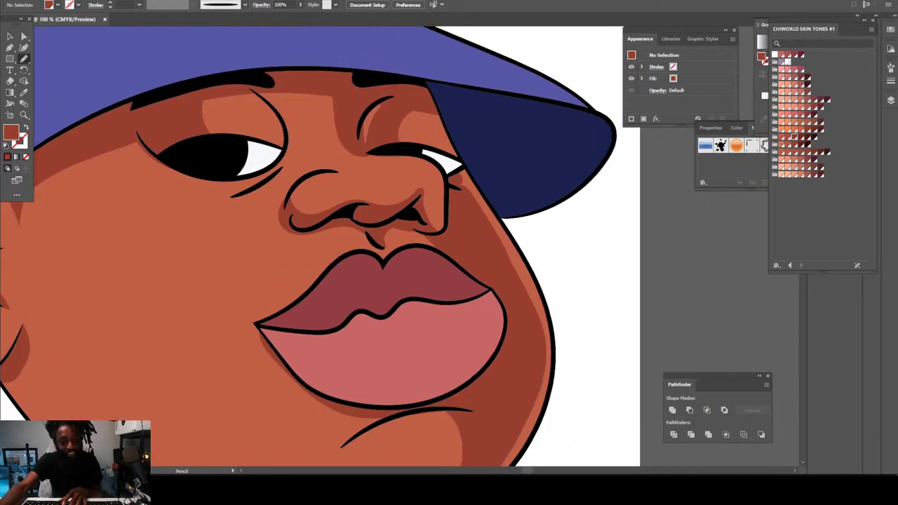
key("ctrl+minus")
key("ctrl+minus")
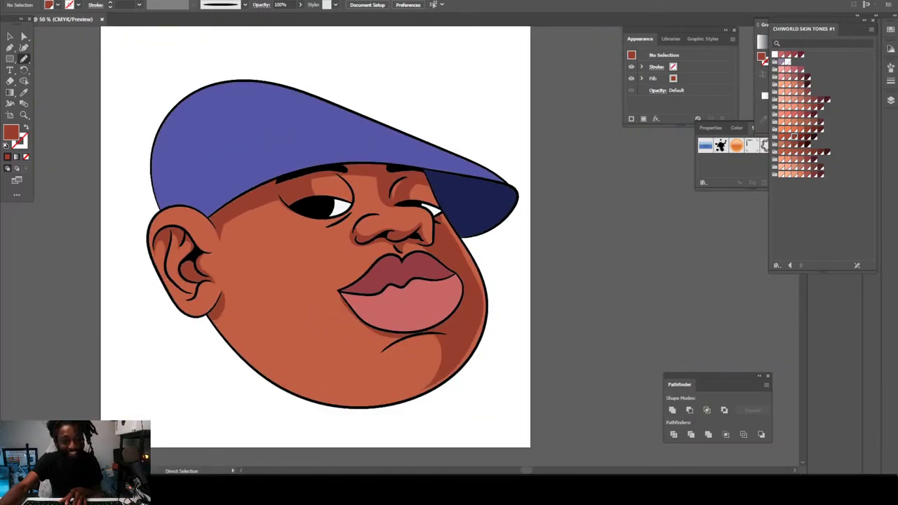
key("ctrl+minus")
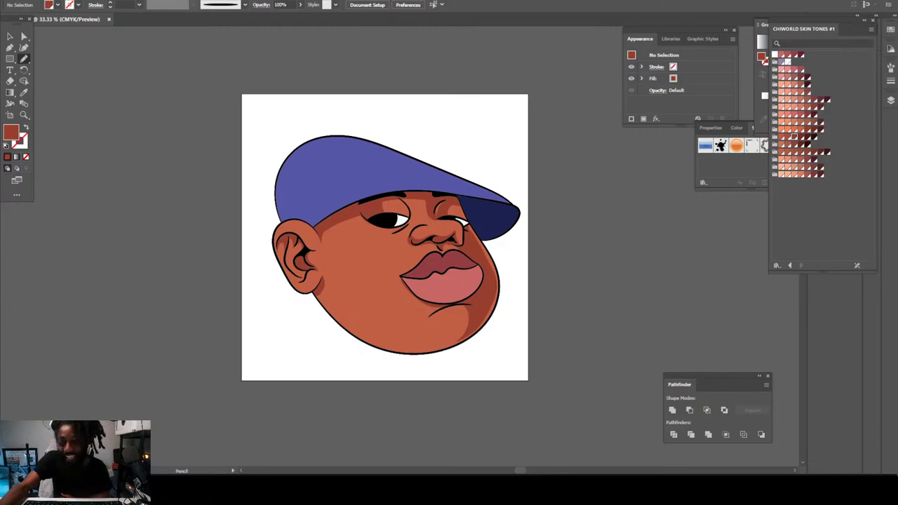
Step: Lock Layer 4 and add a new layer directly above Layer 1 copy 2
left_click(891, 101)
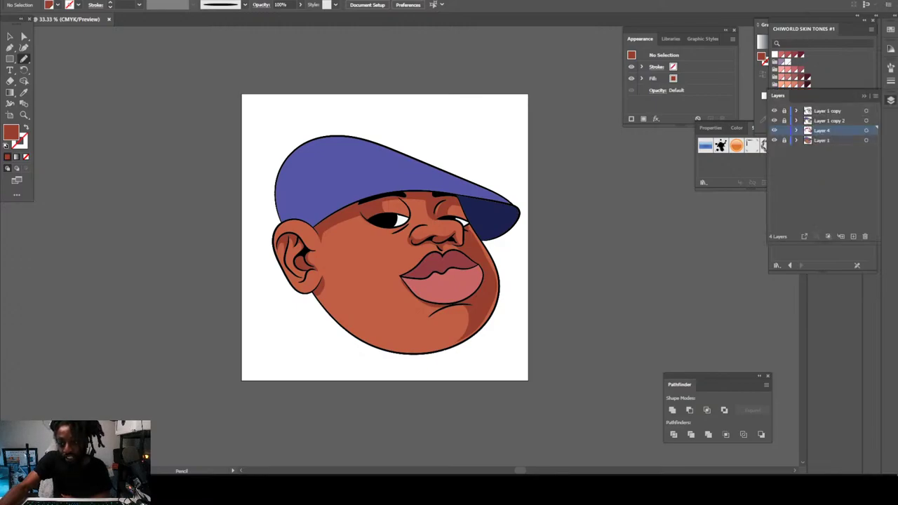
left_click(829, 121)
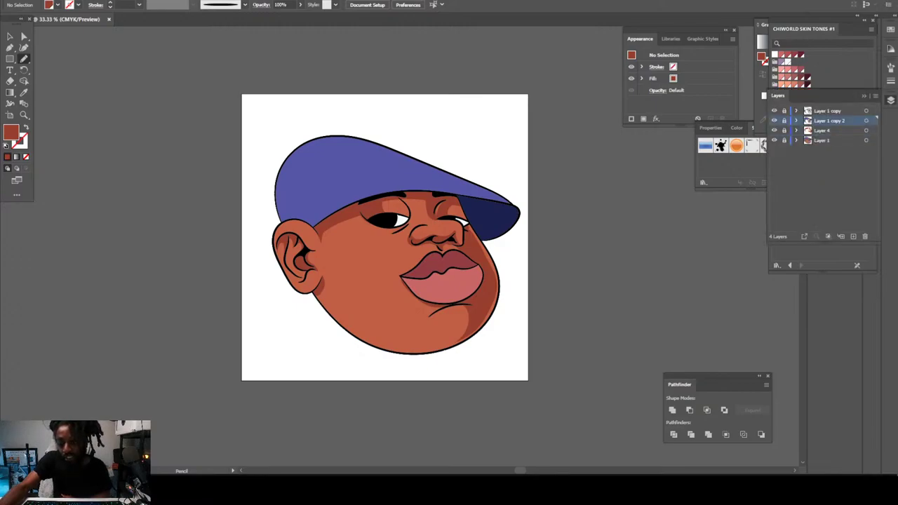
left_click(852, 236)
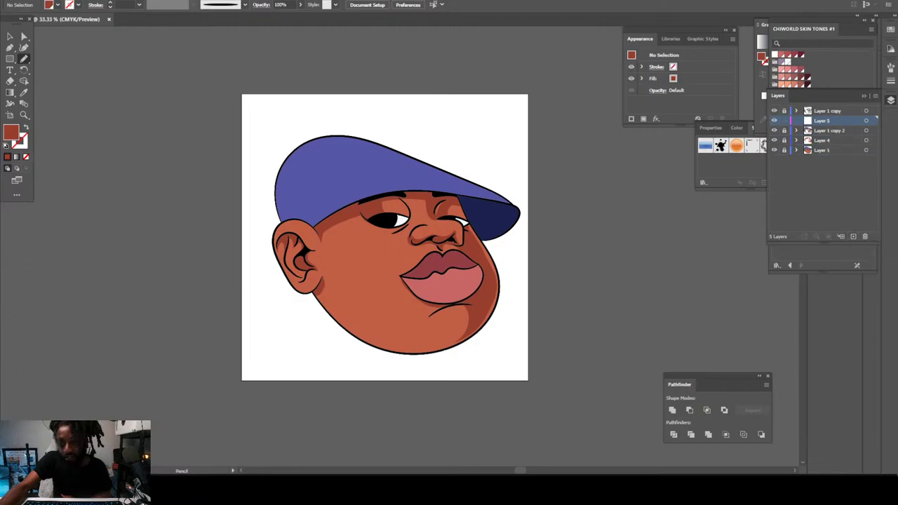
Step: Draw a muted purple Pencil shadow across the upper part of the near eye's white
left_click(782, 62)
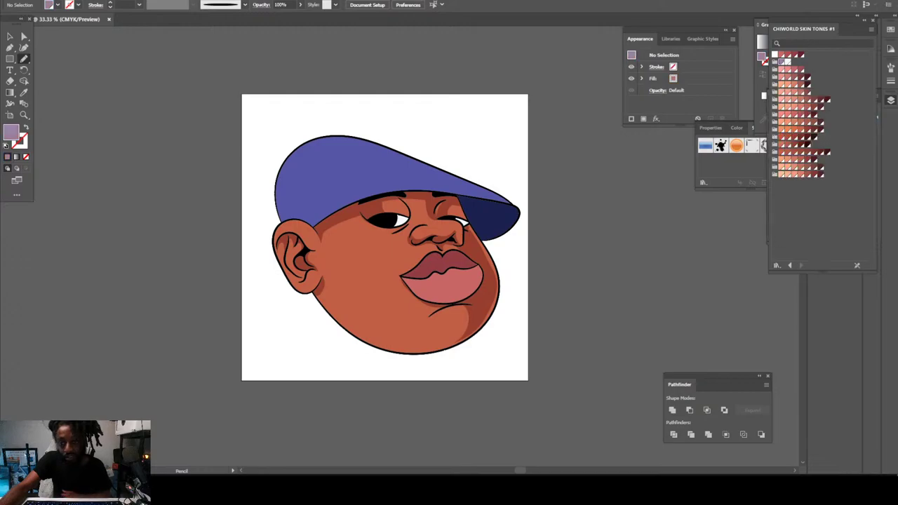
scroll(385, 245, "up", 3)
key("ctrl+plus")
key("ctrl+plus")
key("ctrl+plus")
key("ctrl+plus")
key("ctrl+plus")
key("ctrl+plus")
key("ctrl+plus")
key("ctrl+plus")
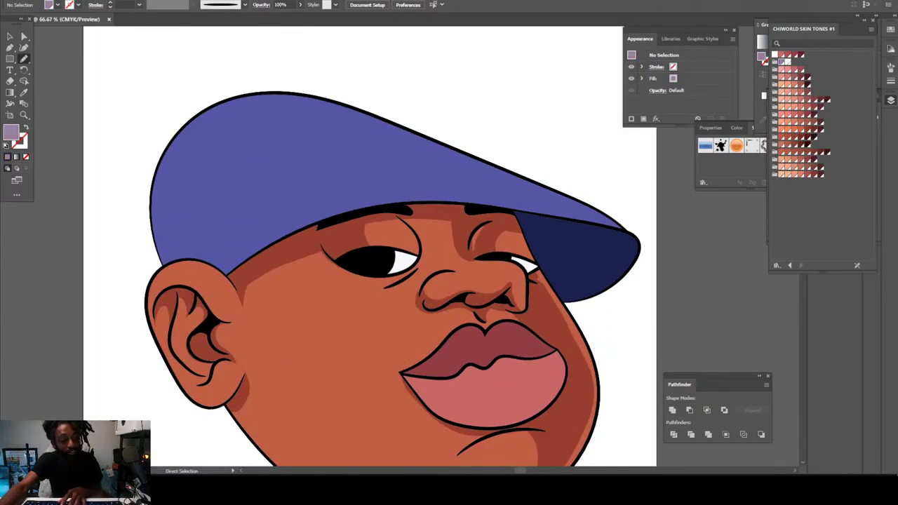
scroll(396, 251, "down", 2)
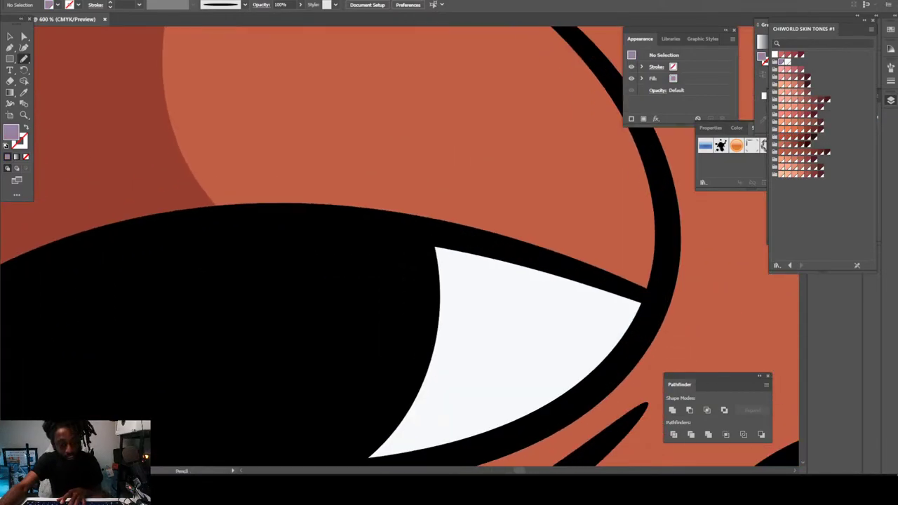
mouse_move(397, 328)
left_mouse_down()
mouse_move(492, 341)
mouse_move(594, 375)
mouse_move(613, 369)
mouse_move(636, 337)
mouse_move(642, 303)
mouse_move(383, 228)
left_mouse_up()
key("ctrl+minus")
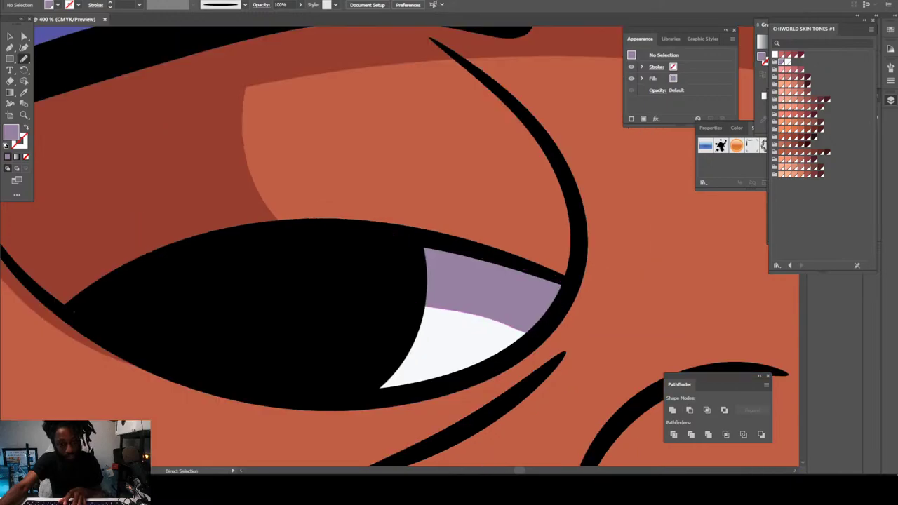
Step: Draw a matching muted purple Pencil shadow along the upper part of the far eye's white
key("ctrl+minus")
key("ctrl+minus")
key("ctrl+minus")
key("ctrl+minus")
key("ctrl+minus")
key("ctrl+minus")
left_click_drag(449, 266, 358, 264)
key("ctrl+plus")
key("ctrl+plus")
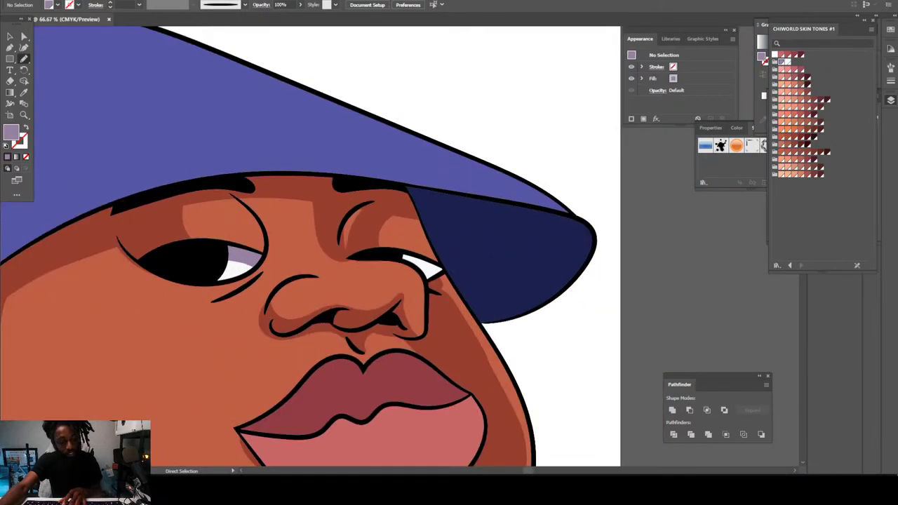
scroll(411, 253, "up", 6)
mouse_move(337, 335)
left_mouse_down()
mouse_move(542, 413)
mouse_move(586, 392)
mouse_move(592, 378)
mouse_move(468, 311)
mouse_move(335, 274)
left_mouse_up()
scroll(405, 253, "down", 6)
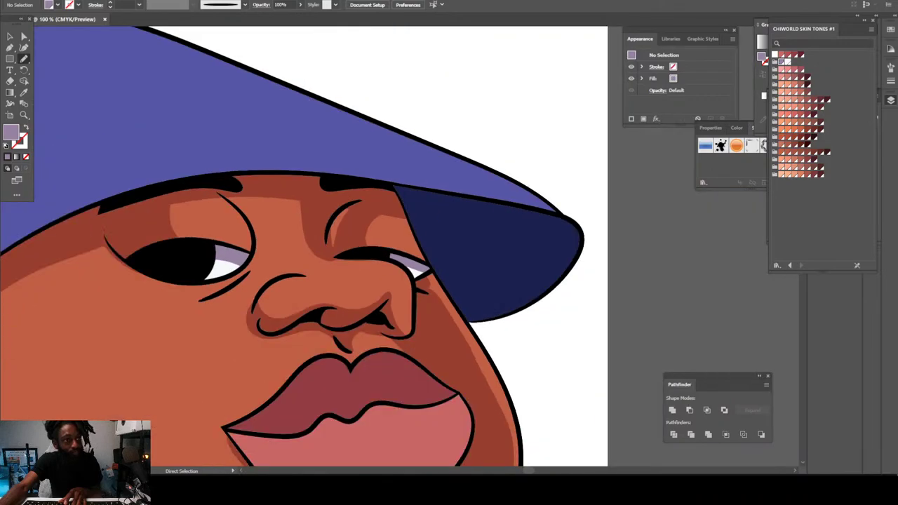
Step: Examine the purple eye shadows against the whole portrait and up close
key("ctrl+minus")
key("ctrl+minus")
key("ctrl+minus")
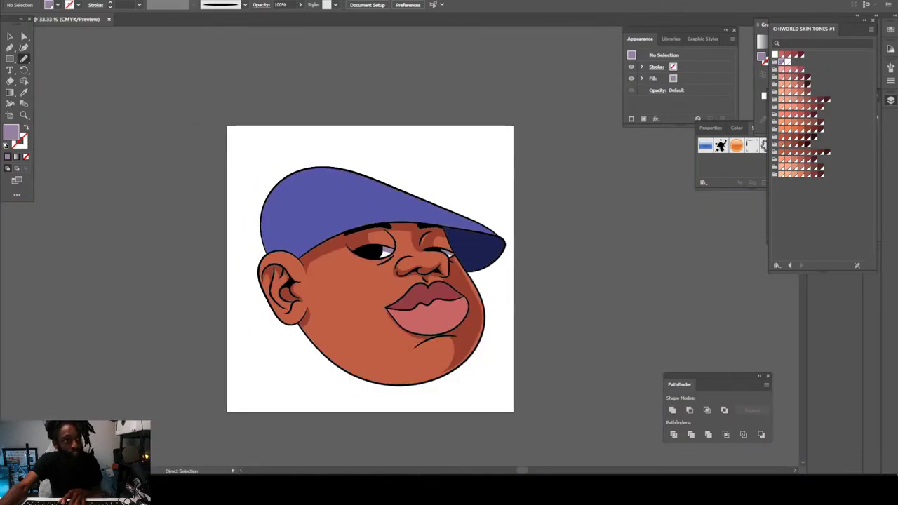
key("ctrl+plus")
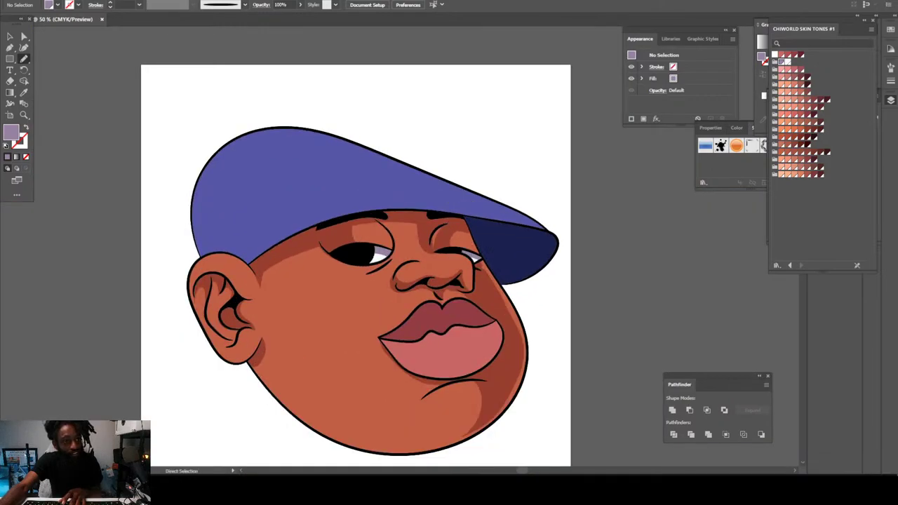
key("ctrl+plus")
key("ctrl+minus")
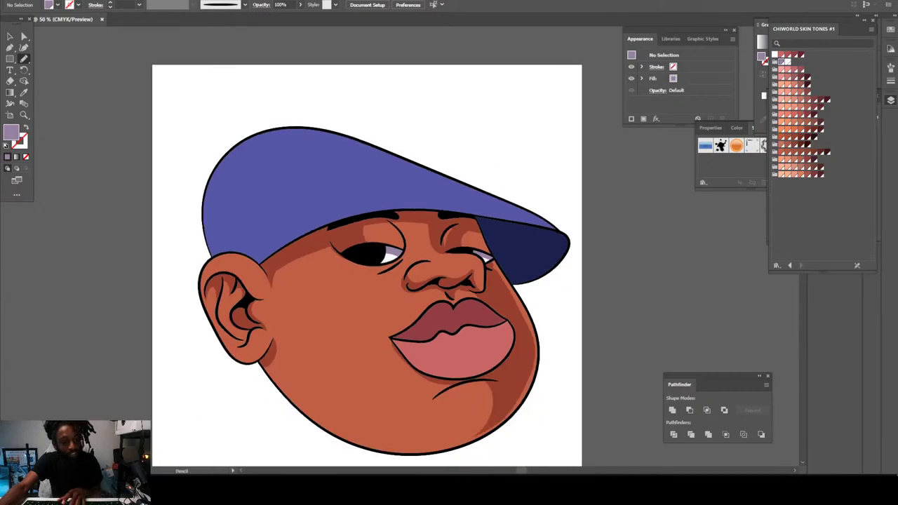
left_click_drag(351, 267, 361, 244)
key("ctrl+plus")
key("ctrl+minus")
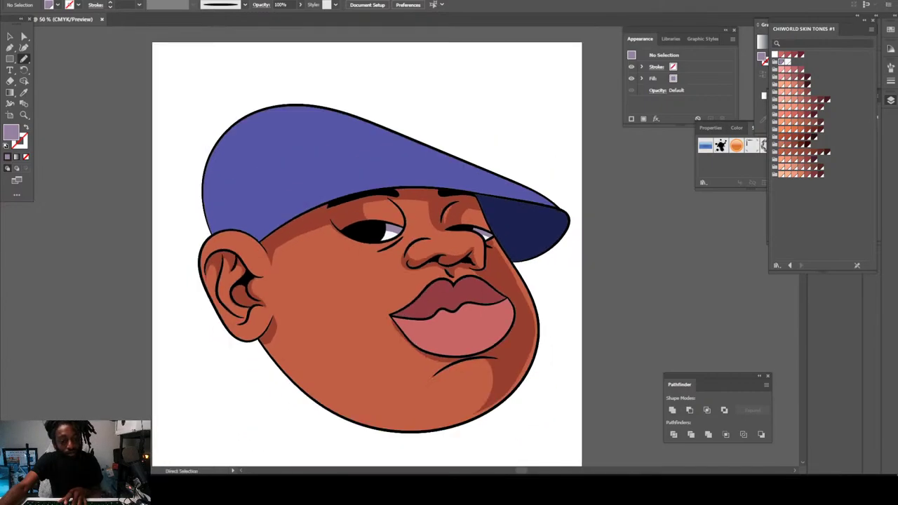
key("ctrl+plus")
key("ctrl+plus")
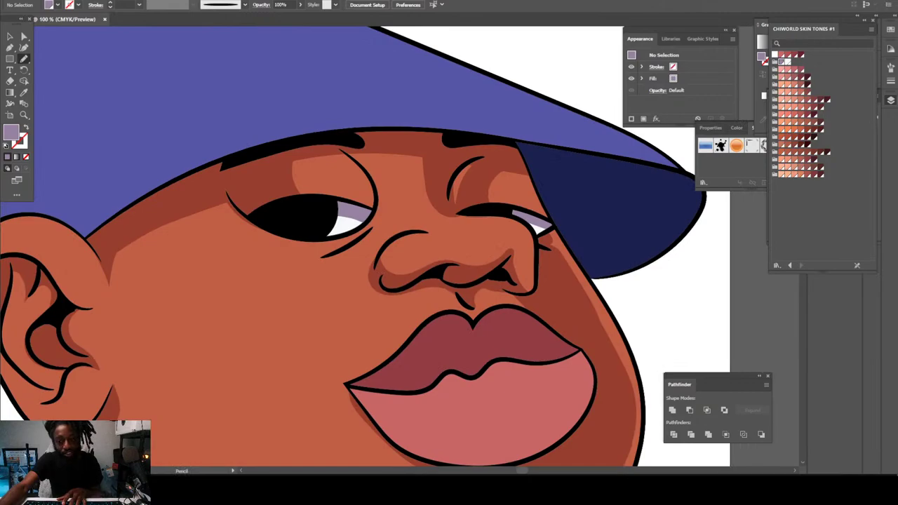
Step: Try the muted red swatch from the first colour group as the fill for shading the lips
left_click(800, 54)
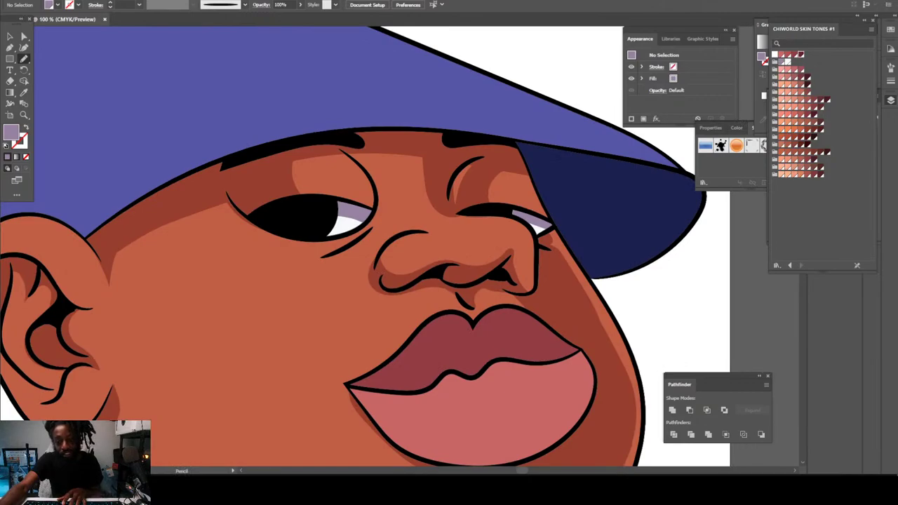
key("ctrl+minus")
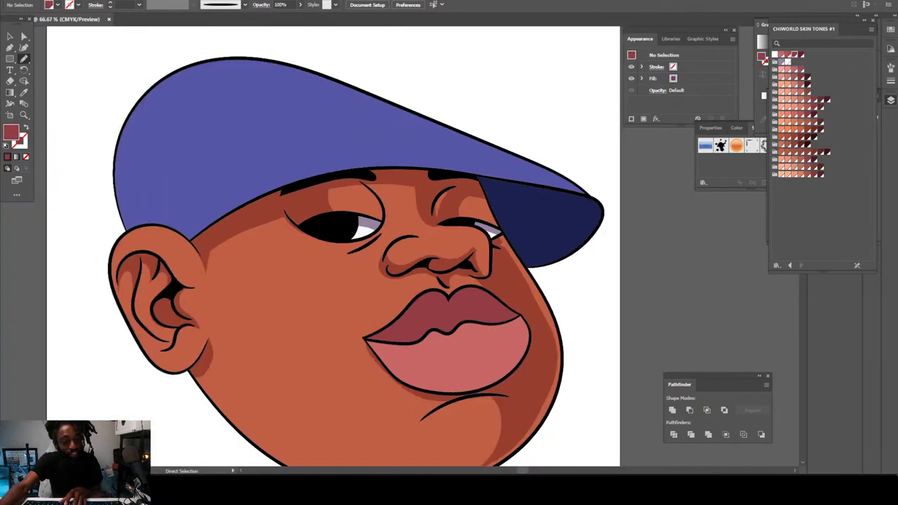
key("ctrl+minus")
key("ctrl+plus")
key("ctrl+plus")
key("ctrl+plus")
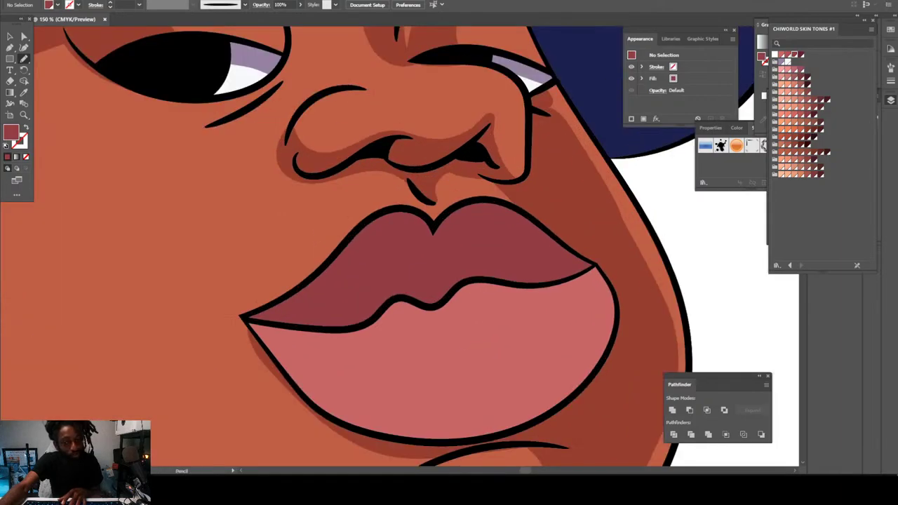
key("a")
key("ctrl+plus")
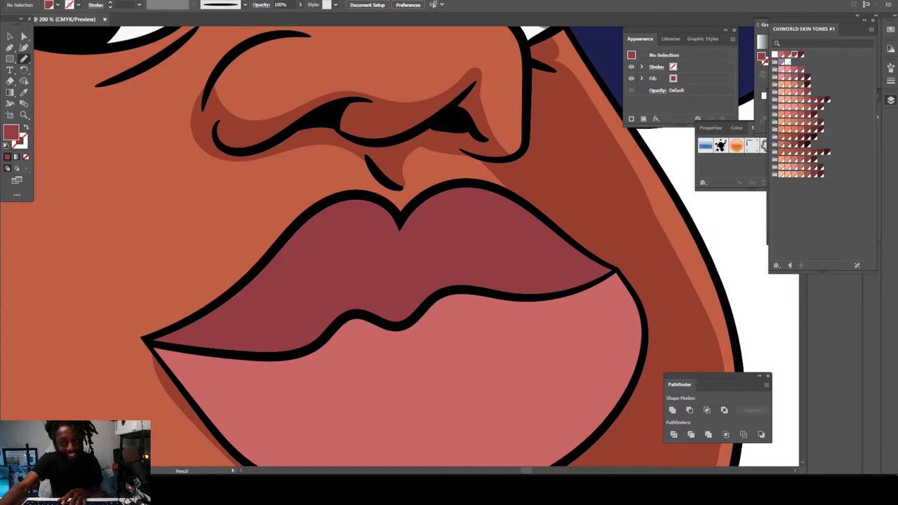
Step: Set the fill to the dark maroon swatch and draw a Pencil shadow along the lower edge and both corners of the upper lip
left_click(786, 62)
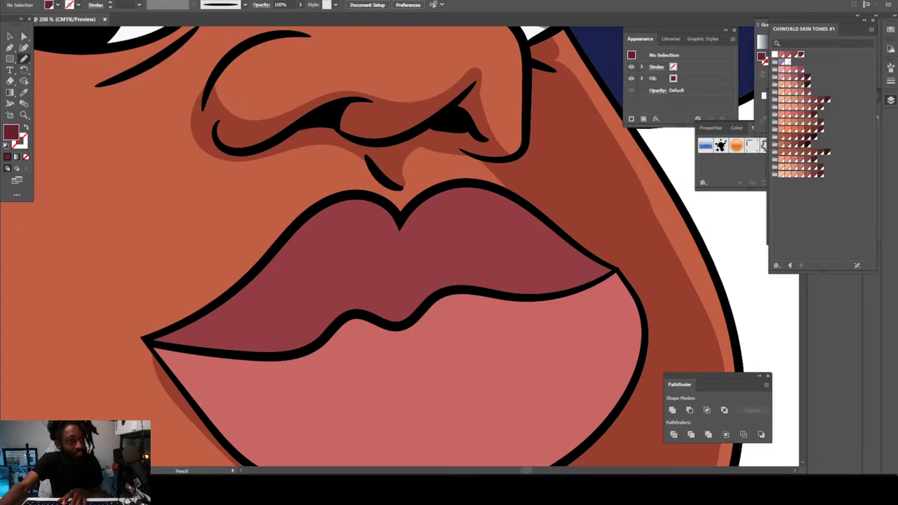
key("ctrl+minus")
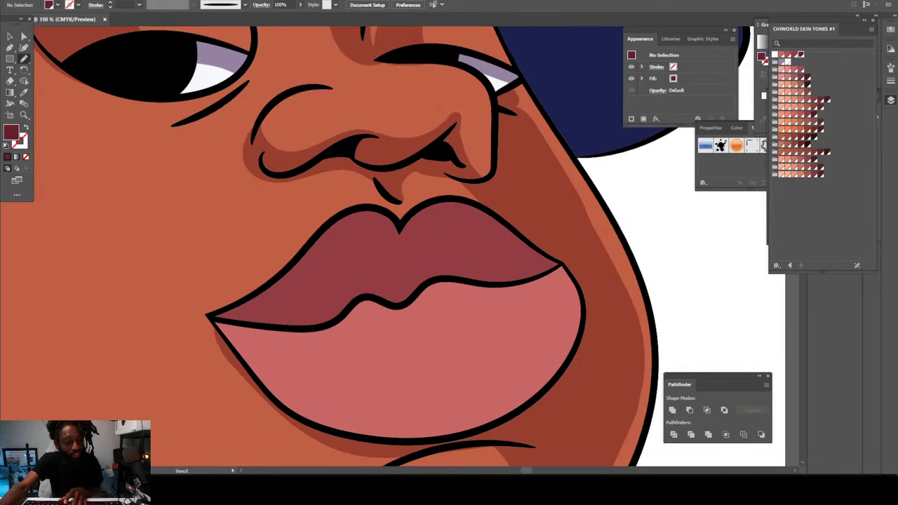
scroll(400, 247, "down", 1)
key("ctrl+equal")
key("ctrl+equal")
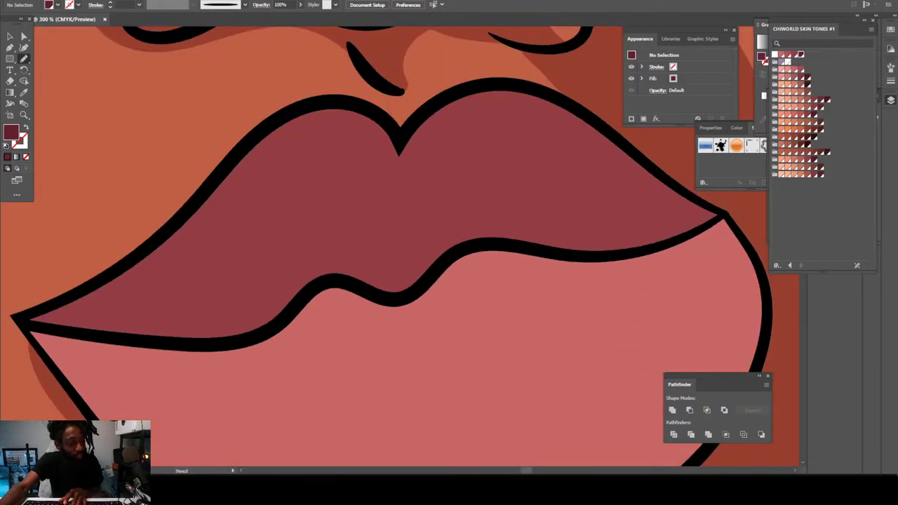
mouse_move(23, 320)
left_mouse_down()
mouse_move(60, 334)
mouse_move(214, 345)
mouse_move(310, 295)
mouse_move(365, 284)
mouse_move(398, 291)
mouse_move(468, 253)
left_mouse_up()
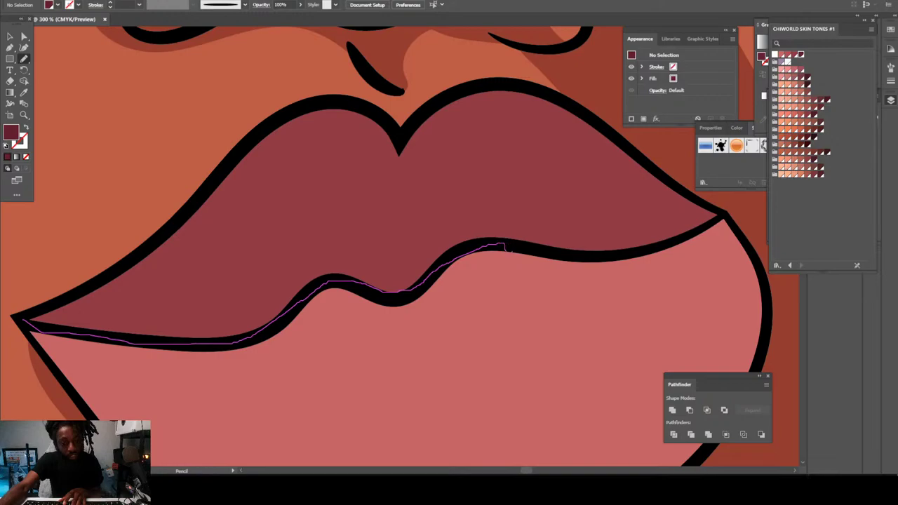
mouse_move(531, 248)
left_mouse_down()
mouse_move(645, 246)
mouse_move(716, 216)
mouse_move(576, 110)
mouse_move(543, 100)
mouse_move(557, 146)
mouse_move(533, 182)
mouse_move(470, 201)
mouse_move(405, 246)
mouse_move(379, 250)
mouse_move(327, 235)
mouse_move(184, 285)
mouse_move(163, 266)
mouse_move(159, 242)
mouse_move(84, 292)
left_mouse_up()
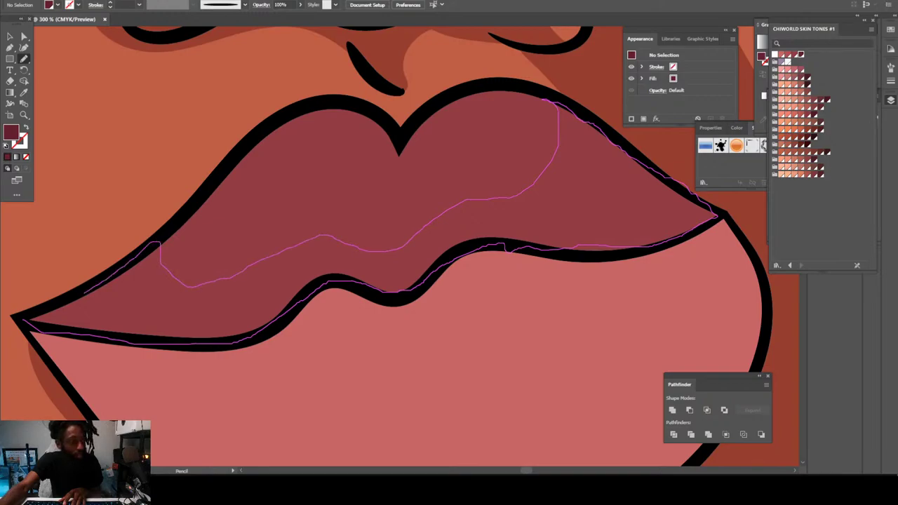
left_click_drag(41, 310, 25, 319)
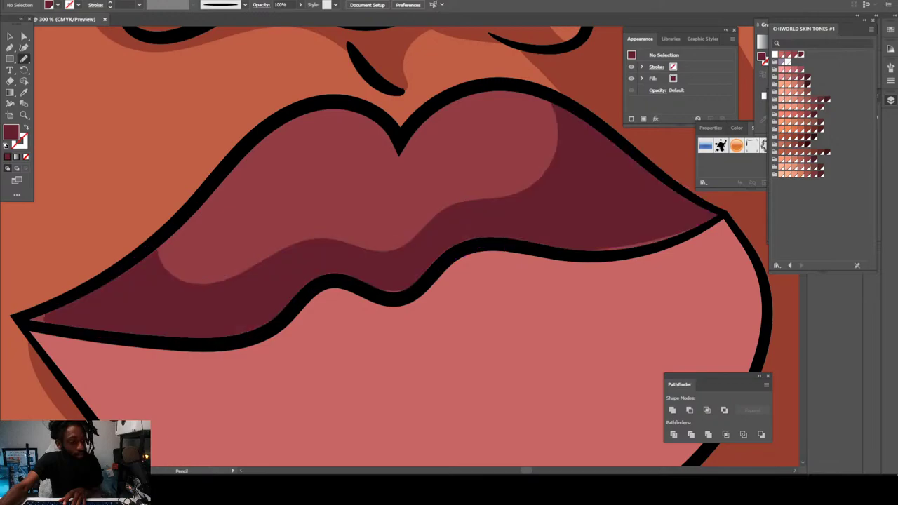
Step: Examine the upper lip's maroon shadow against the whole portrait
key("ctrl+minus")
key("ctrl+minus")
key("ctrl+minus")
key("ctrl+minus")
key("ctrl+minus")
key("ctrl+minus")
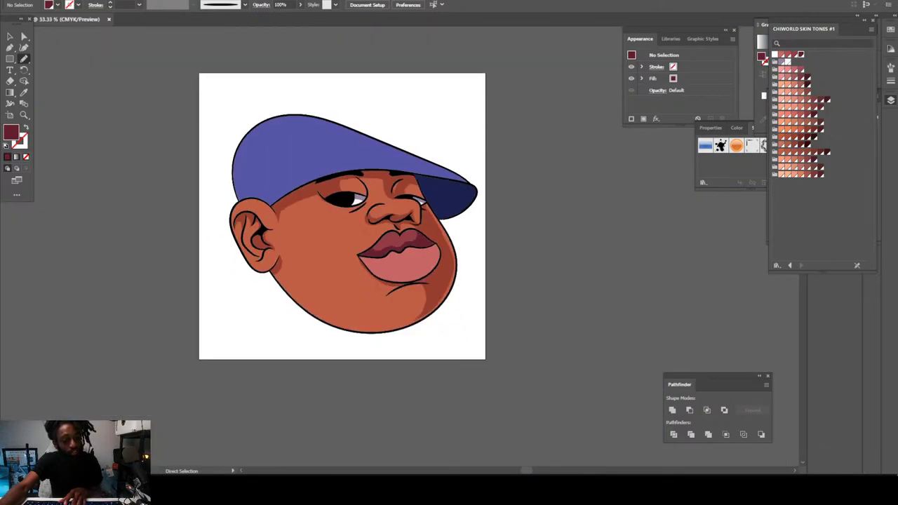
key("ctrl+plus")
key("ctrl+plus")
key("ctrl+plus")
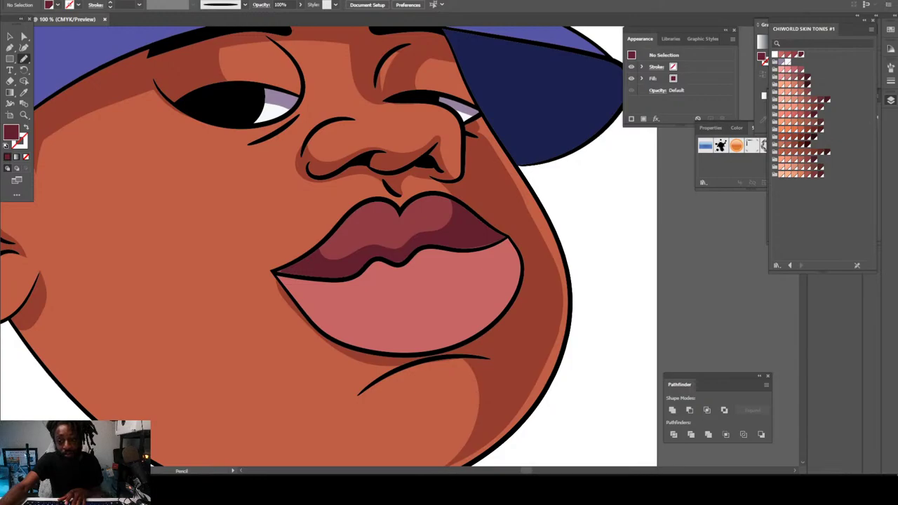
Step: Set the fill to the muted red swatch from the first colour group for shading the lower lip
left_click(787, 62)
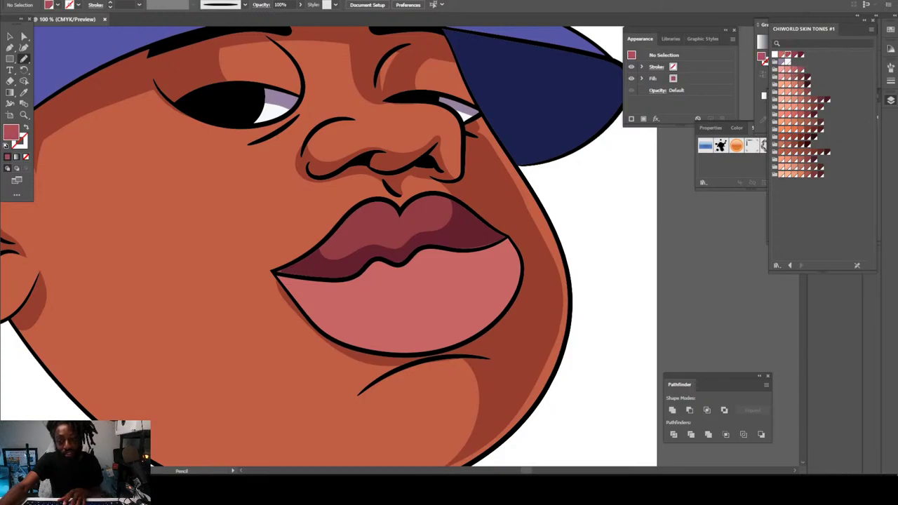
left_click(794, 55)
key("ctrl+minus")
key("ctrl+minus")
scroll(400, 246, "down", 2)
key("ctrl+plus")
key("ctrl+plus")
scroll(400, 246, "right", 2)
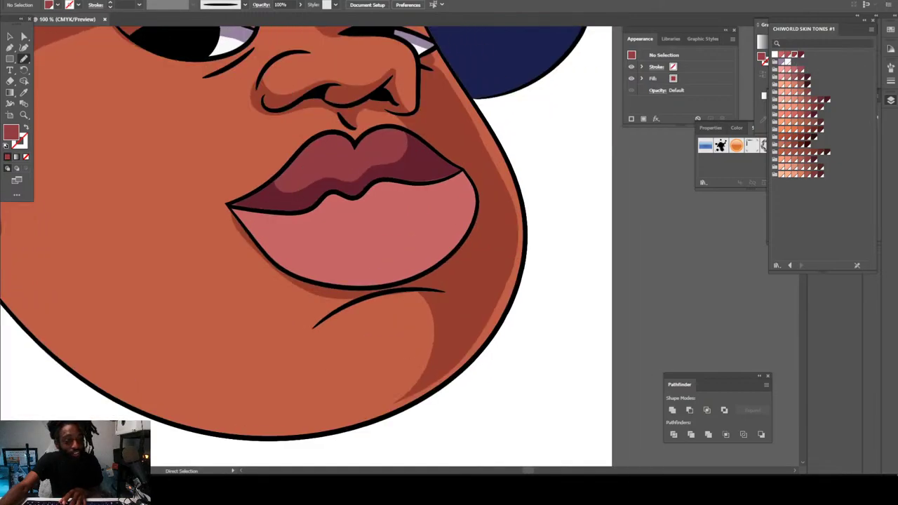
Step: Try a muted red Pencil shadow down the far side of the lower lip, check it, and undo it
key("ctrl+plus")
key("ctrl+plus")
key("ctrl+plus")
scroll(400, 245, "up", 3)
scroll(399, 246, "down", 1)
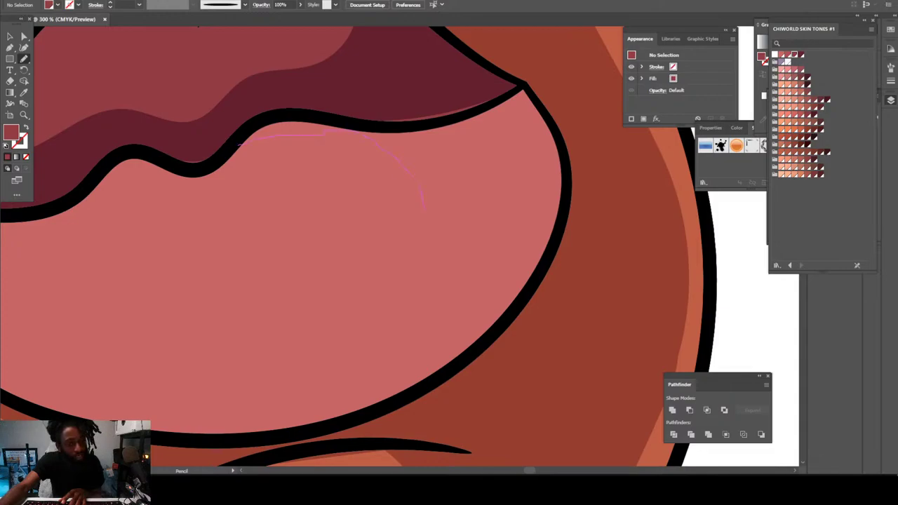
mouse_move(365, 409)
left_mouse_down()
mouse_move(412, 402)
mouse_move(445, 364)
left_mouse_up()
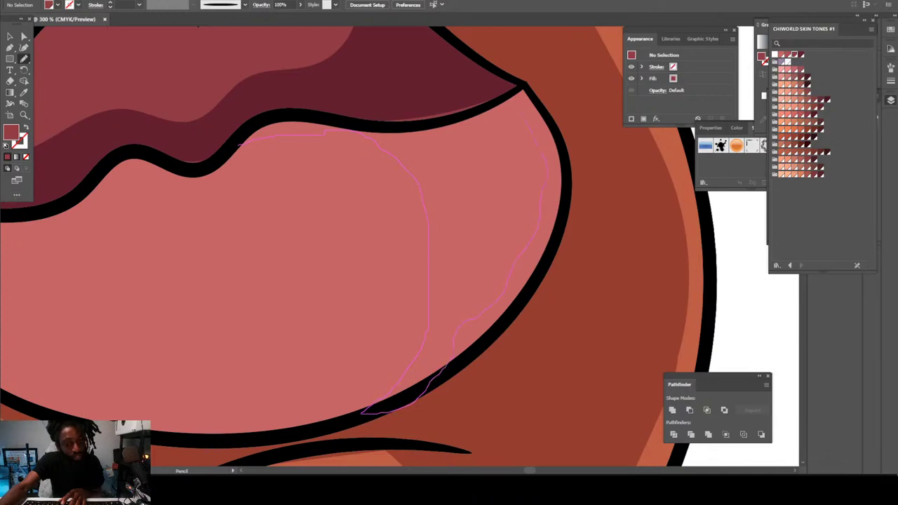
mouse_move(471, 118)
left_mouse_down()
mouse_move(384, 127)
mouse_move(318, 124)
mouse_move(285, 109)
mouse_move(228, 144)
left_mouse_up()
key("ctrl+minus")
key("ctrl+minus")
key("ctrl+minus")
key("ctrl+minus")
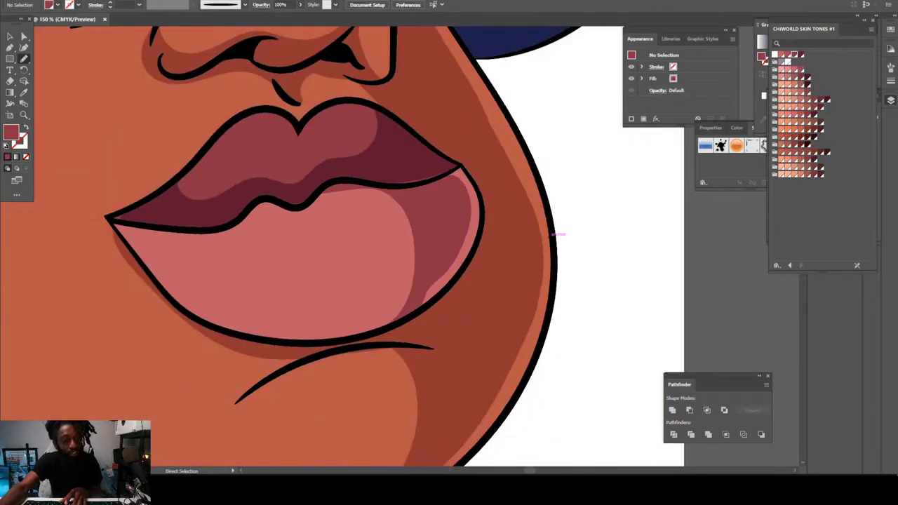
key("ctrl+equal")
key("ctrl+equal")
key("ctrl+equal")
key("ctrl+equal")
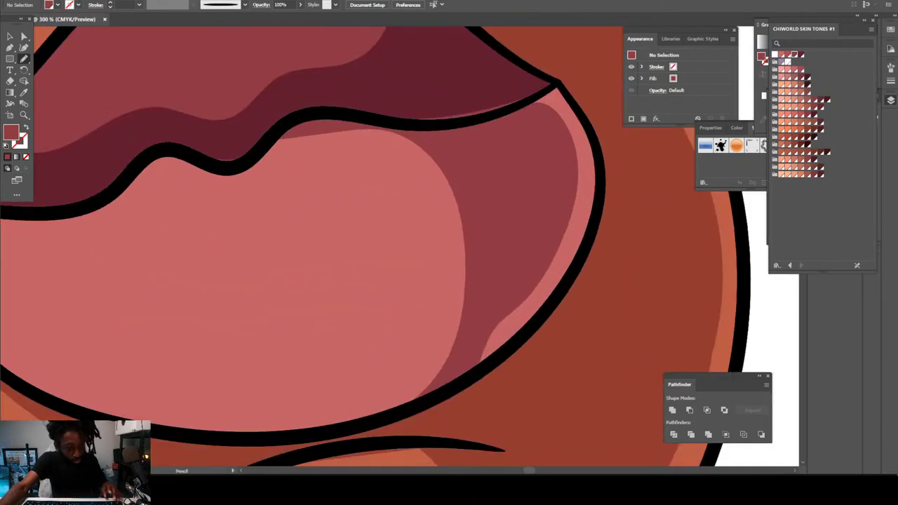
key("ctrl+z")
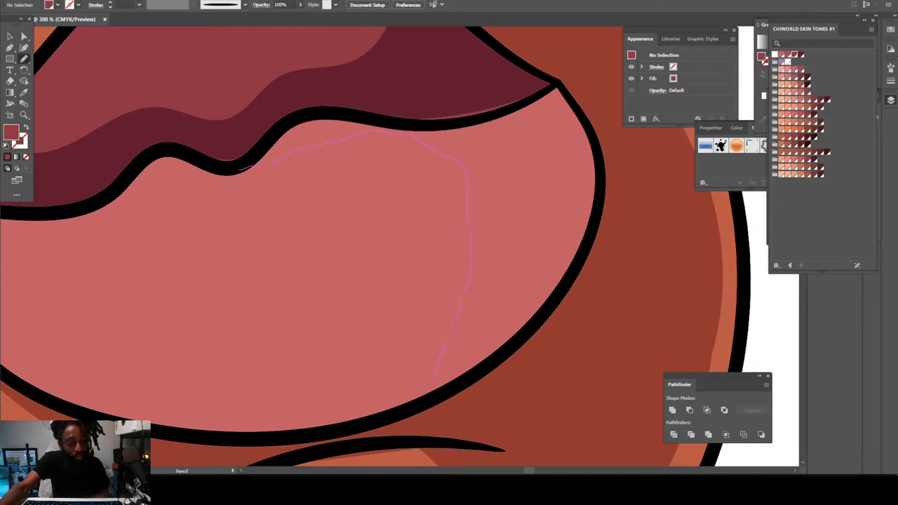
Step: Draw a muted red Pencil shadow beneath the mouth line and down the far side of the lower lip, leaving a thin rim light
mouse_move(380, 414)
left_mouse_down()
mouse_move(422, 404)
mouse_move(488, 360)
left_mouse_up()
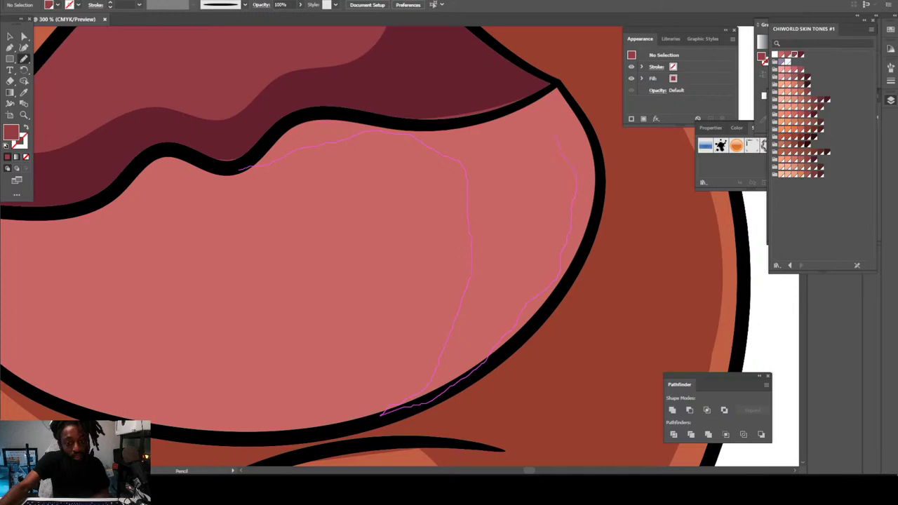
mouse_move(491, 118)
left_mouse_down()
mouse_move(312, 111)
mouse_move(274, 121)
mouse_move(234, 174)
left_mouse_up()
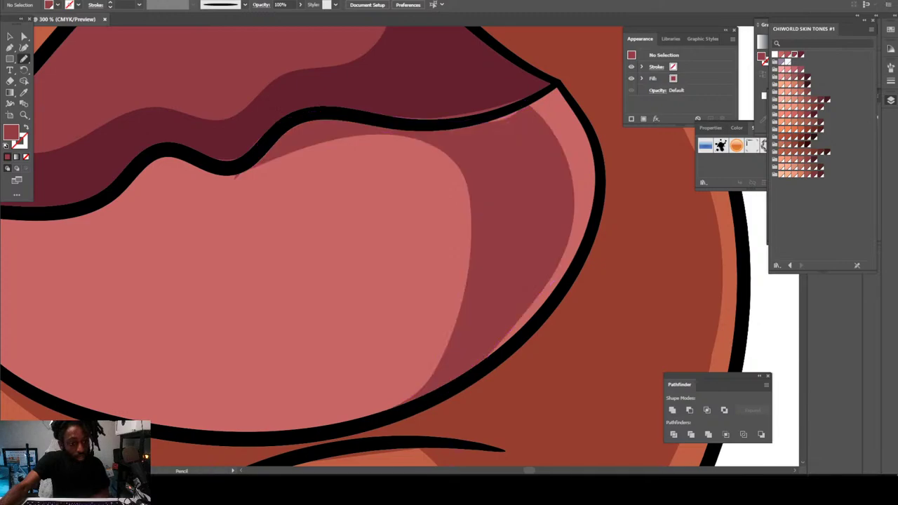
key("ctrl+minus")
key("ctrl+minus")
key("ctrl+minus")
key("ctrl+minus")
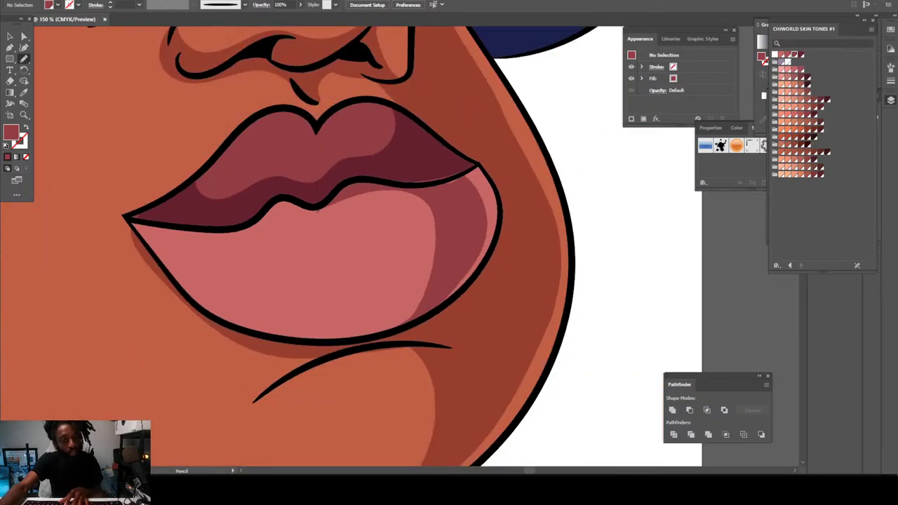
Step: Redraw the edge of the lower lip's shadow near the far mouth corner so it tucks under the black outline
key("ctrl+minus")
key("ctrl+plus")
key("ctrl+plus")
key("ctrl+plus")
key("ctrl+plus")
key("ctrl+plus")
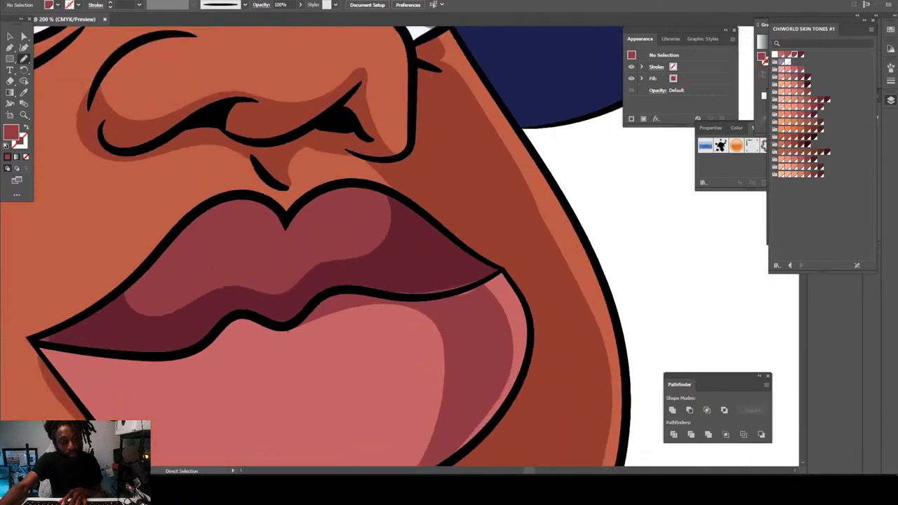
key("ctrl+plus")
key("ctrl+plus")
key("ctrl+plus")
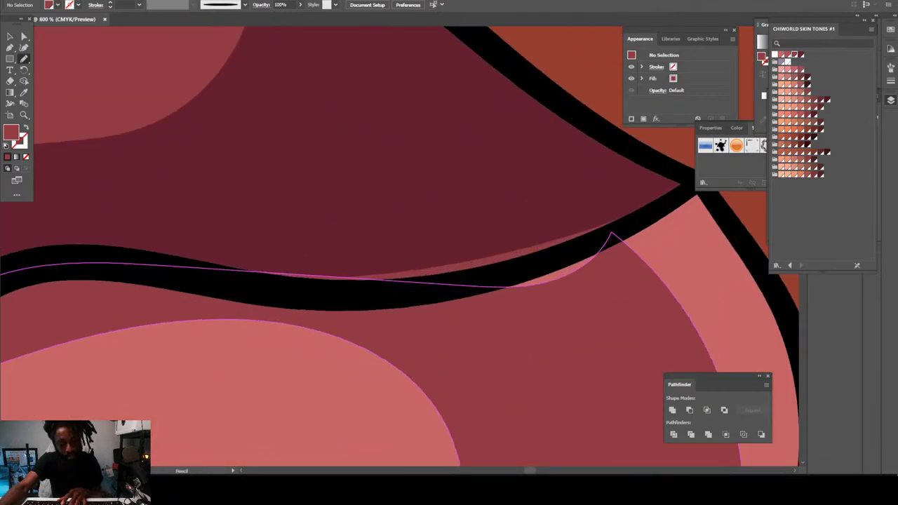
mouse_move(606, 243)
left_mouse_down()
mouse_move(468, 286)
mouse_move(581, 309)
mouse_move(605, 268)
left_mouse_up()
key("ctrl+minus")
left_click_drag(534, 301, 620, 299)
Step: Sample the upper lip's dark maroon and fill the gaps between its shadow and the mouth line with the Pencil
key("i")
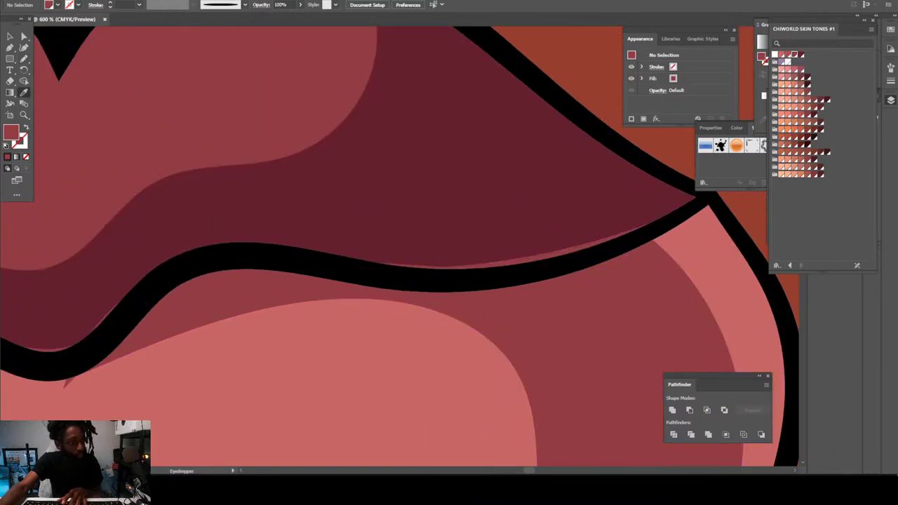
left_click(533, 228)
key("m")
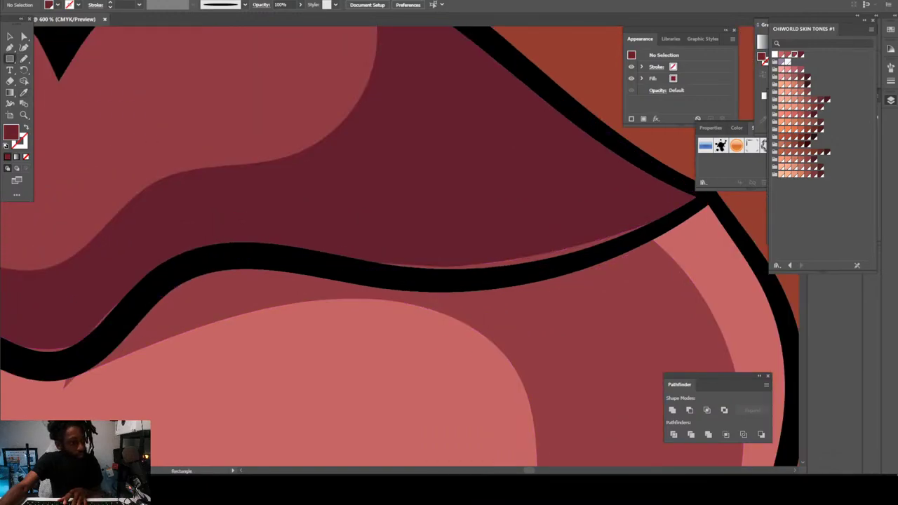
key("n")
mouse_move(402, 221)
left_mouse_down()
mouse_move(368, 237)
mouse_move(364, 256)
mouse_move(420, 274)
mouse_move(544, 264)
mouse_move(654, 226)
mouse_move(654, 214)
mouse_move(602, 195)
left_mouse_up()
key("ctrl+minus")
scroll(491, 267, "left", 3)
key("ctrl+plus")
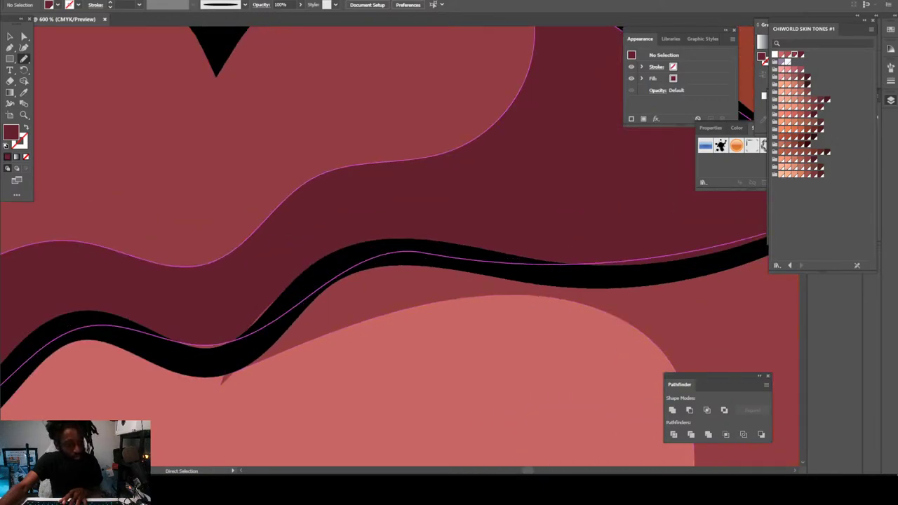
mouse_move(139, 324)
left_mouse_down()
mouse_move(200, 353)
mouse_move(240, 347)
mouse_move(274, 327)
mouse_move(299, 280)
mouse_move(261, 271)
left_mouse_up()
Step: Examine the finished lip shadows against the whole portrait at several zoom levels
key("ctrl+minus")
key("ctrl+minus")
key("ctrl+minus")
key("ctrl+minus")
key("ctrl+minus")
key("ctrl+minus")
key("ctrl+minus")
key("ctrl+minus")
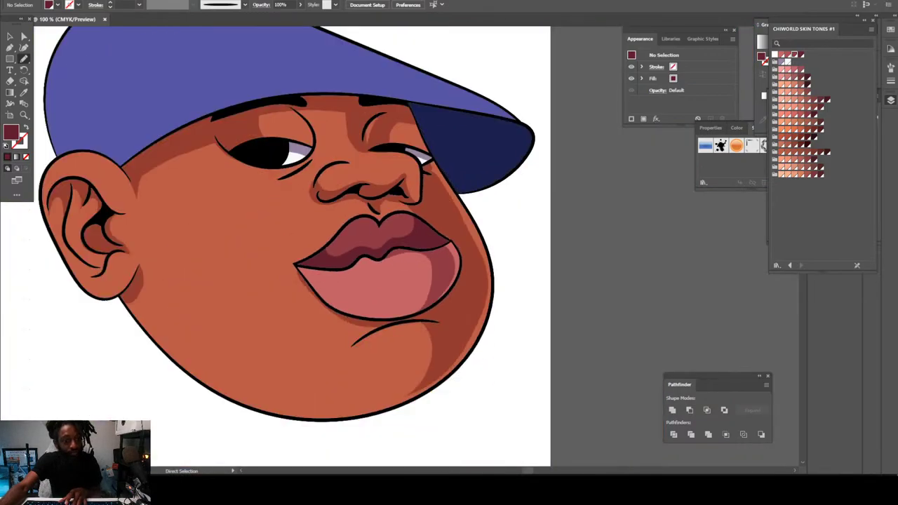
key("ctrl+plus")
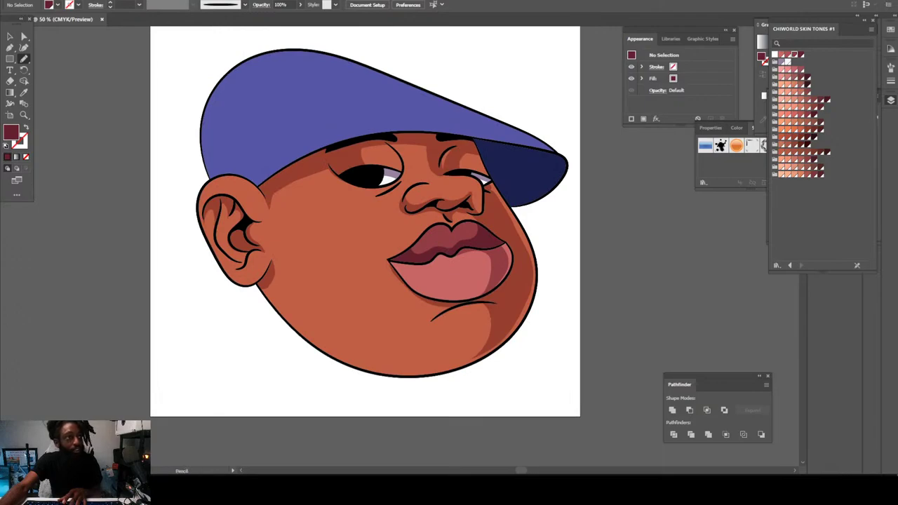
scroll(365, 239, "up", 1)
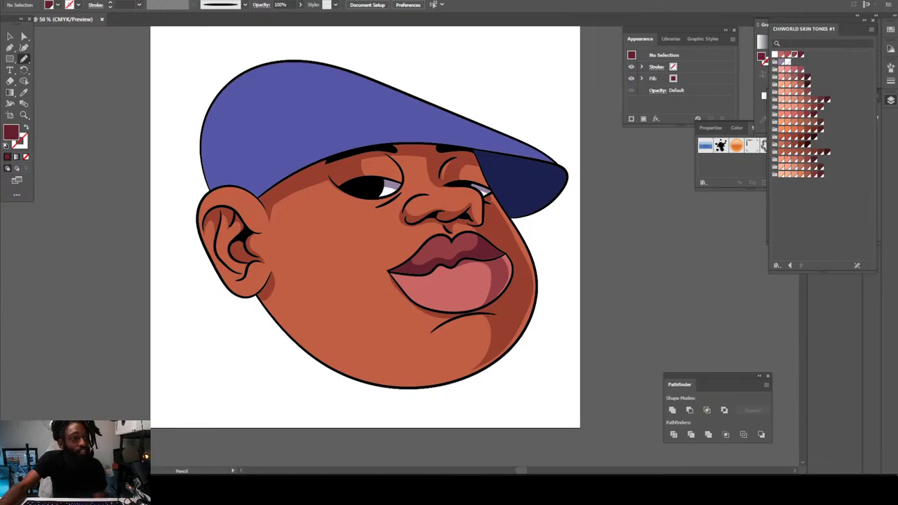
key("ctrl+minus")
key("ctrl+minus")
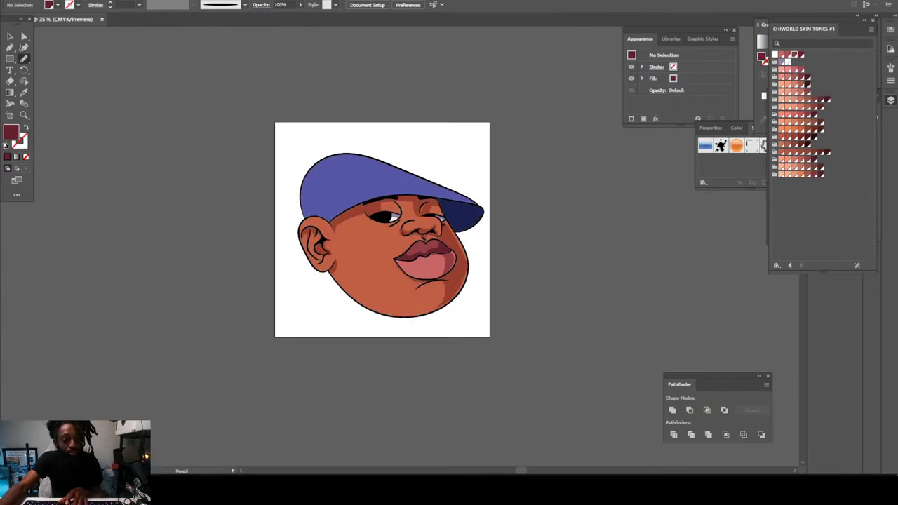
key("ctrl+equal")
key("ctrl+equal")
key("ctrl+minus")
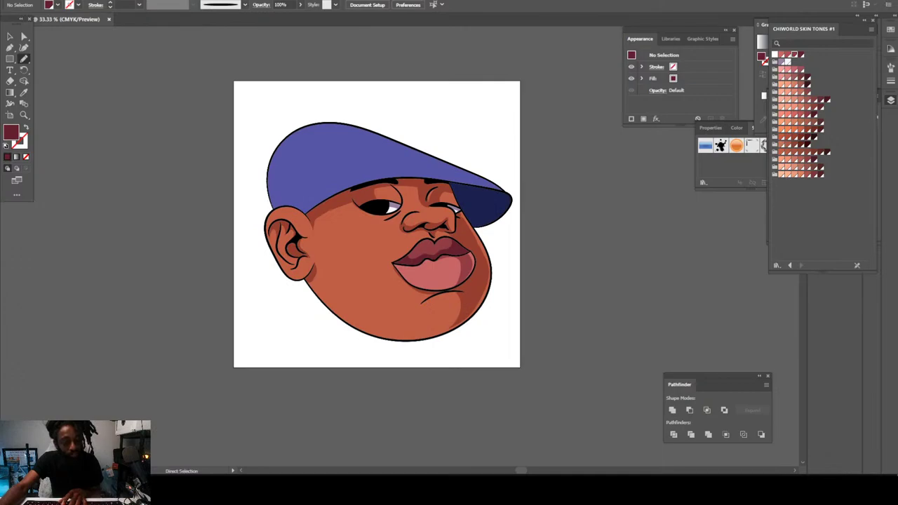
key("ctrl+plus")
key("ctrl+plus")
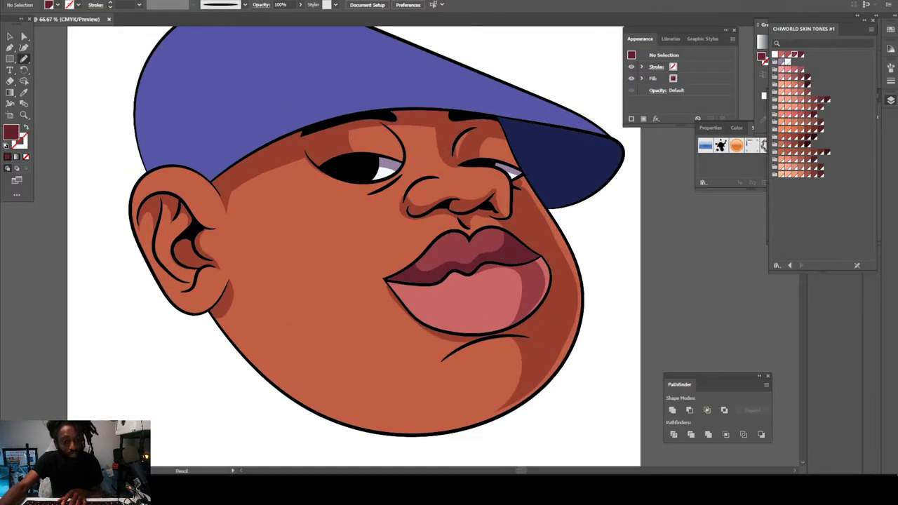
scroll(350, 238, "up", 1)
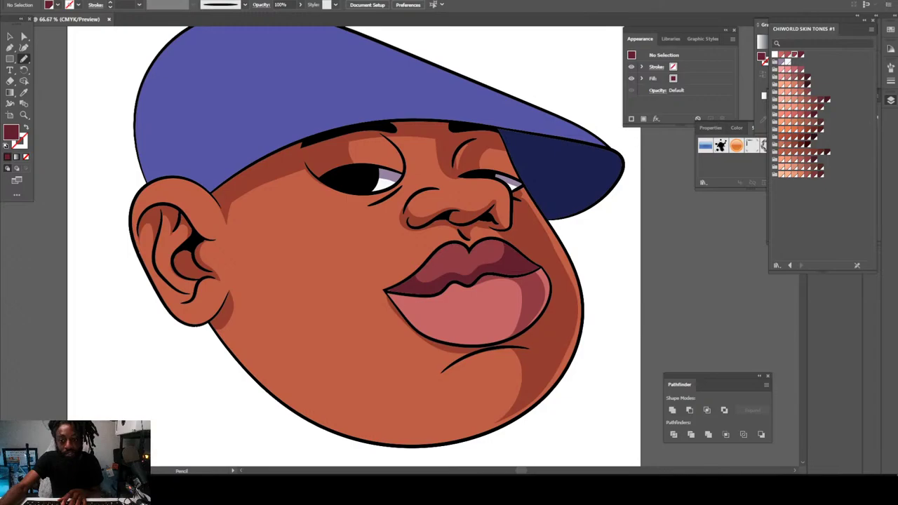
Step: Set the fill to the light pink swatch for highlighting the lower lip
left_click(782, 70)
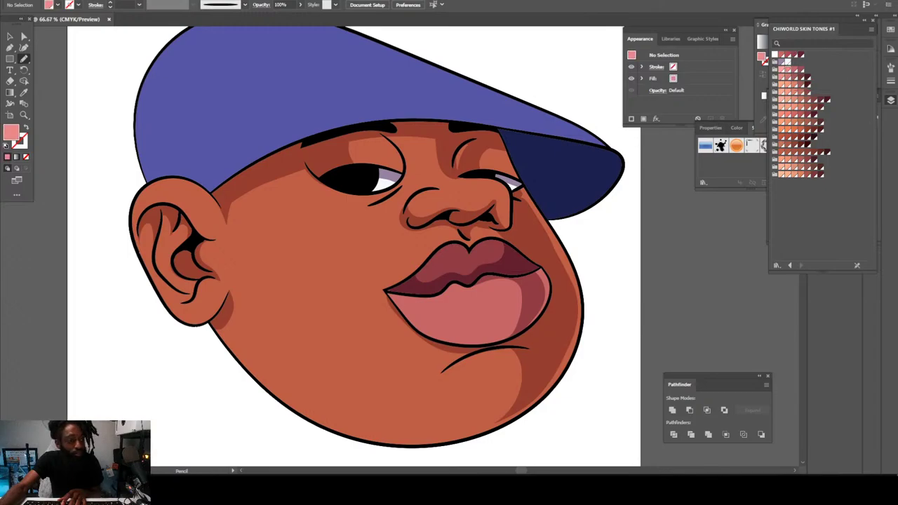
key("ctrl+plus")
key("ctrl+plus")
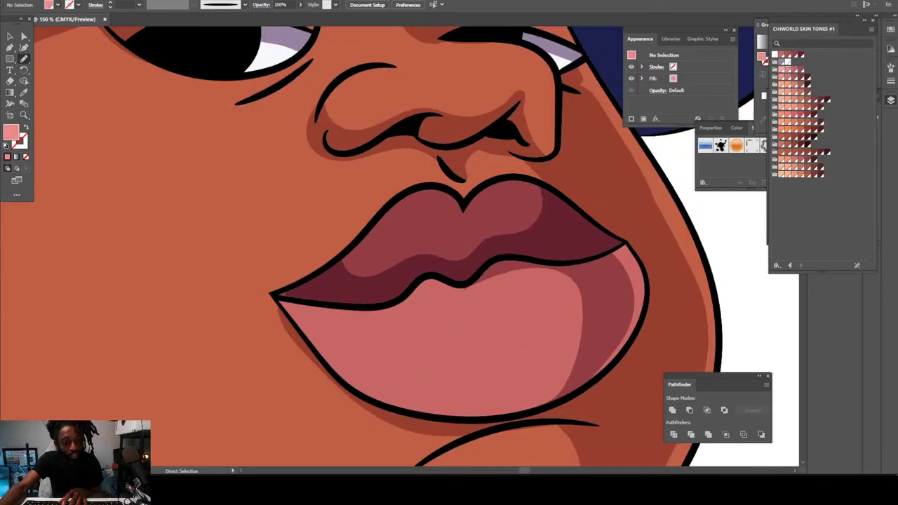
Step: Try a light pink Pencil highlight below the mouth line on the near side of the lower lip and undo it
key("ctrl+plus")
key("ctrl+plus")
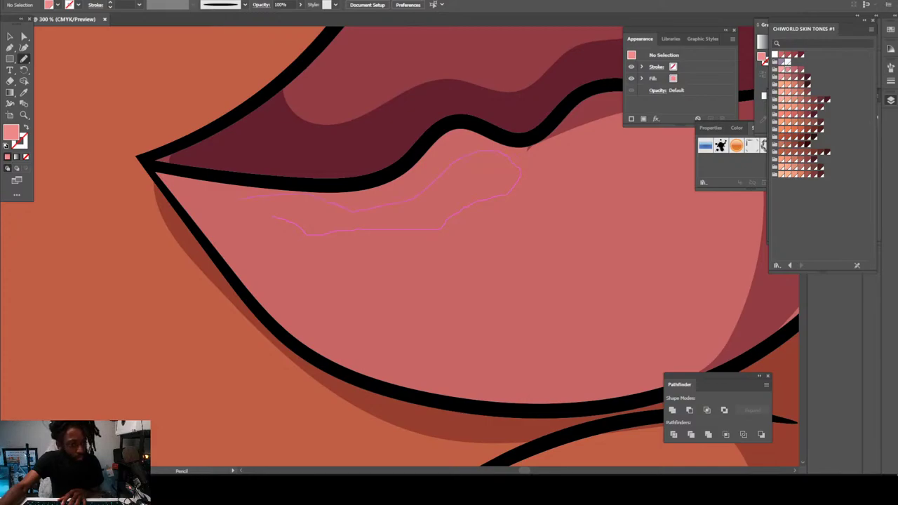
key("ctrl+minus")
key("ctrl+minus")
key("ctrl+minus")
key("ctrl+minus")
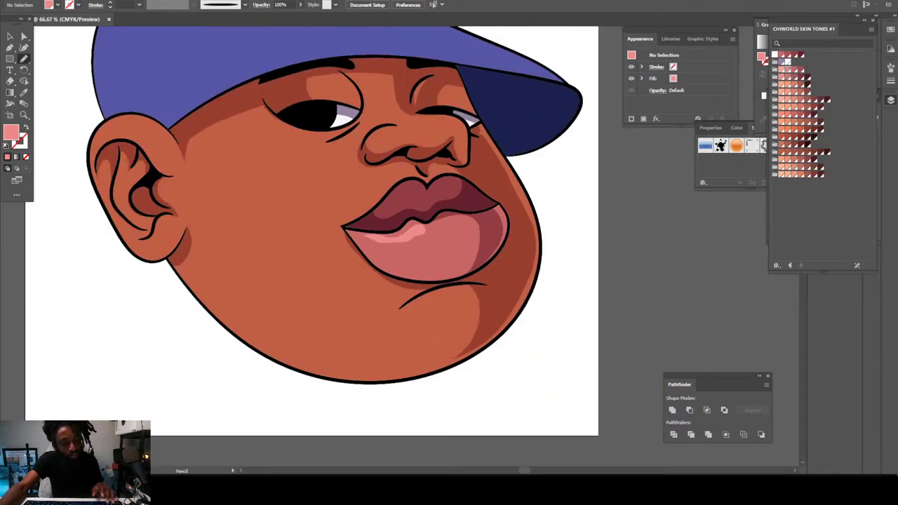
key("ctrl+plus")
key("ctrl+plus")
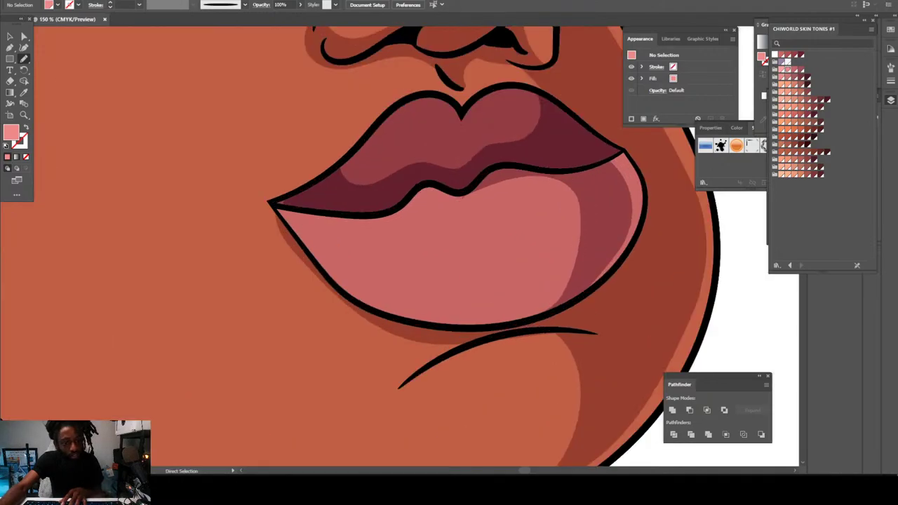
Step: Try a light pink teardrop highlight below the mouth line on the near side of the lower lip with the Pen tool
key("ctrl+plus")
key("ctrl+plus")
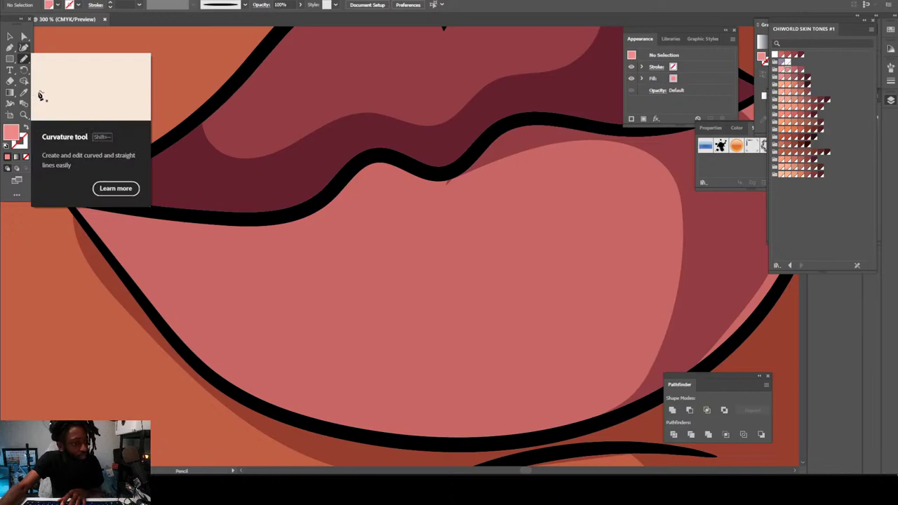
left_click(10, 47)
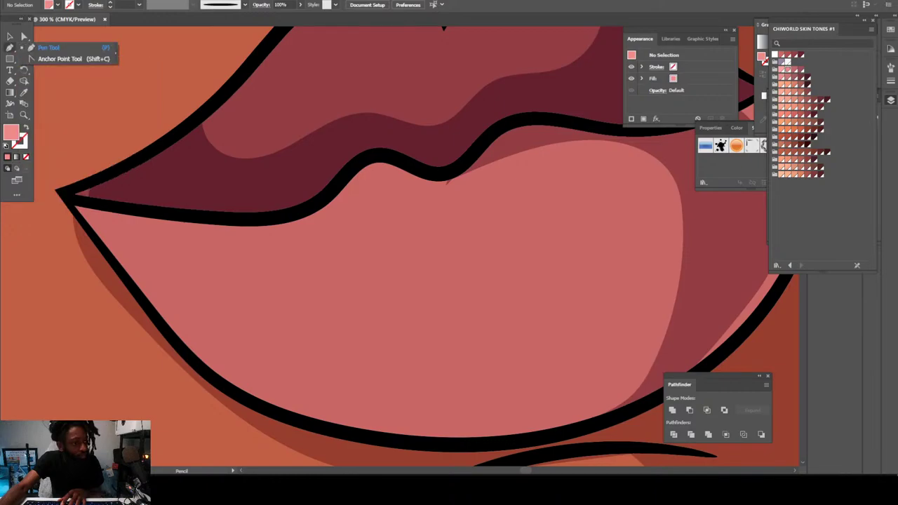
left_click(42, 47)
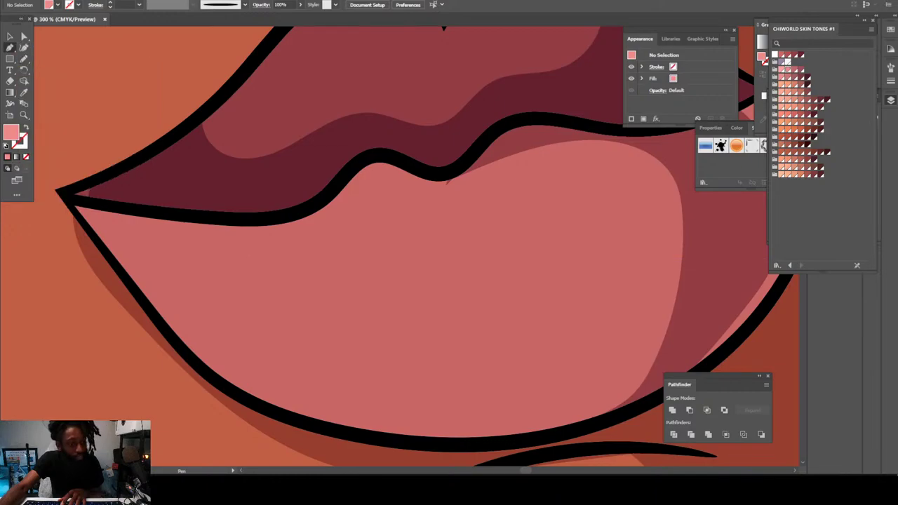
left_click(186, 240)
left_click_drag(319, 251, 333, 245)
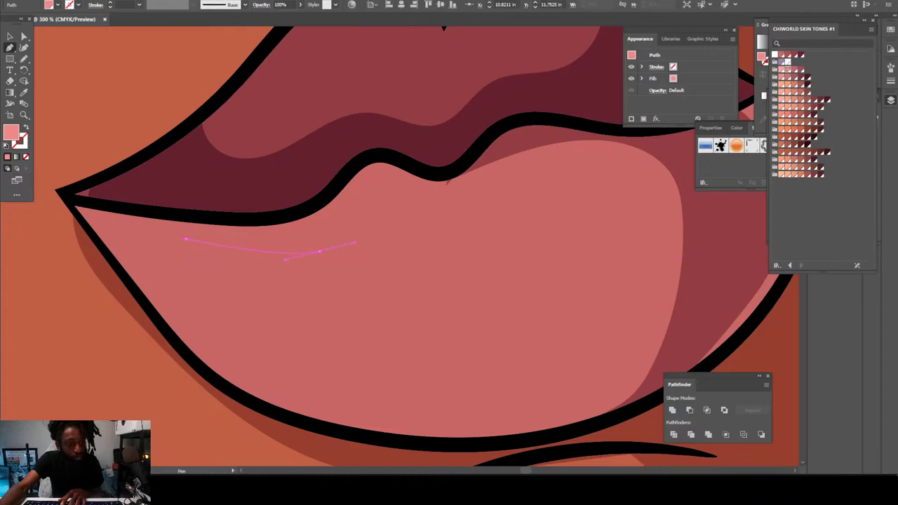
left_click_drag(376, 218, 390, 210)
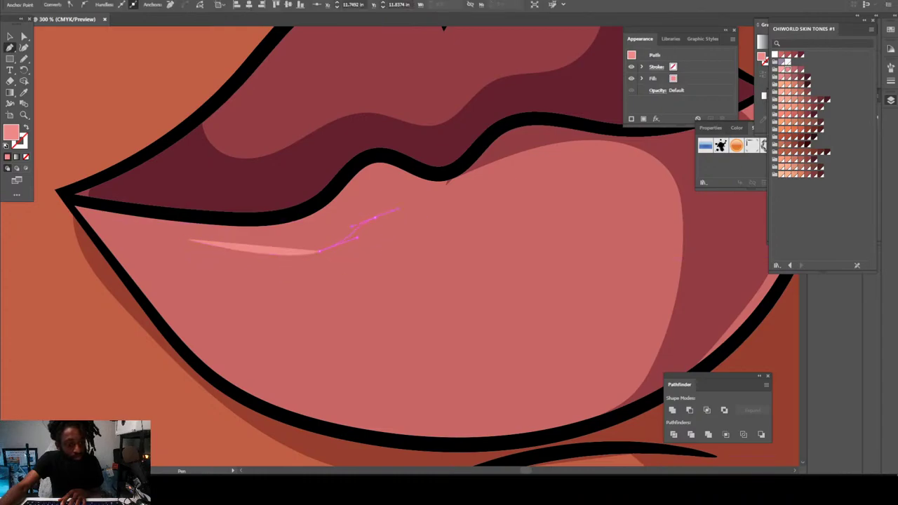
left_click_drag(461, 198, 475, 208)
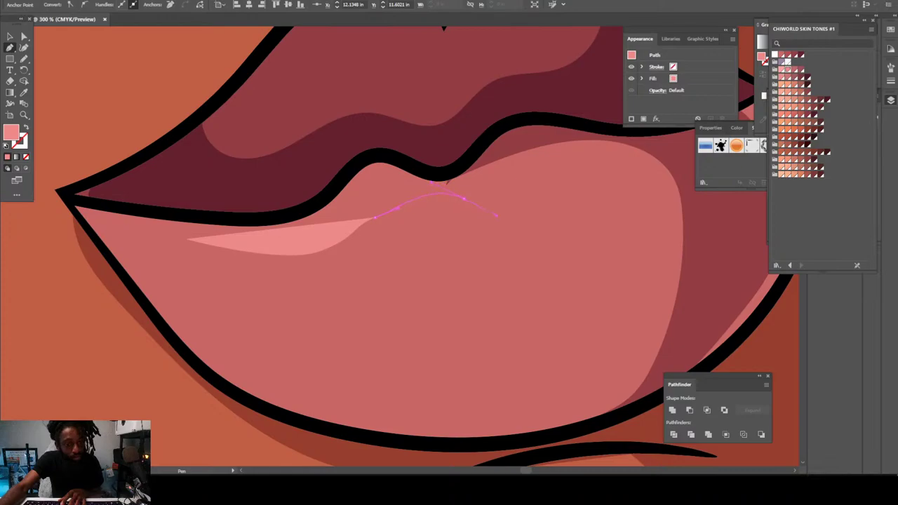
left_click(474, 265)
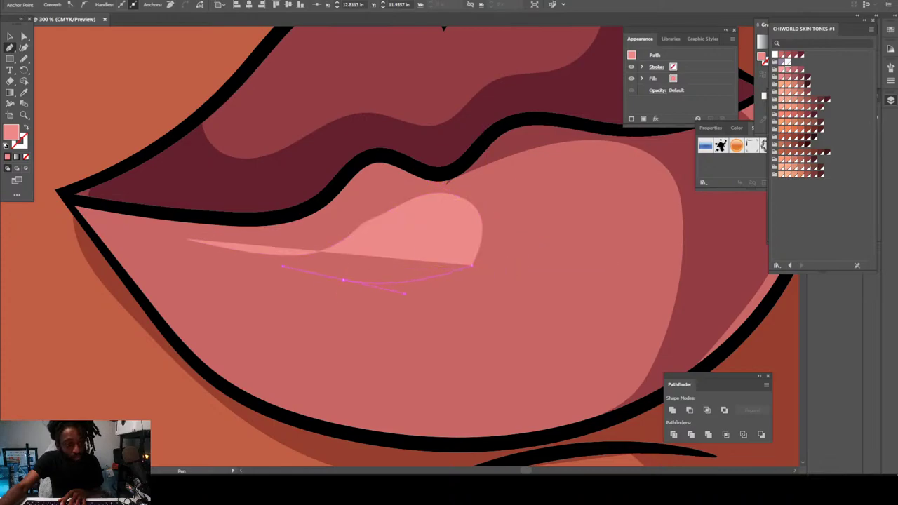
left_click_drag(344, 280, 282, 266)
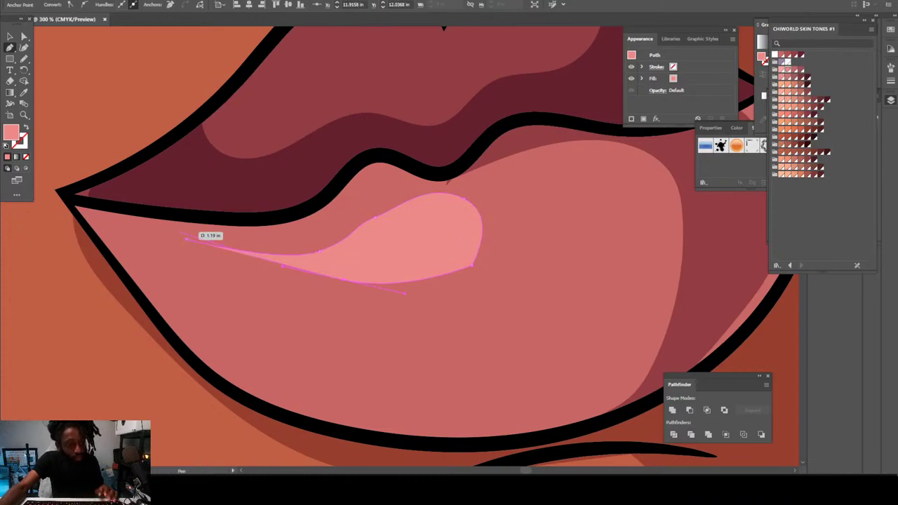
left_click_drag(185, 238, 185, 239)
key("ctrl")
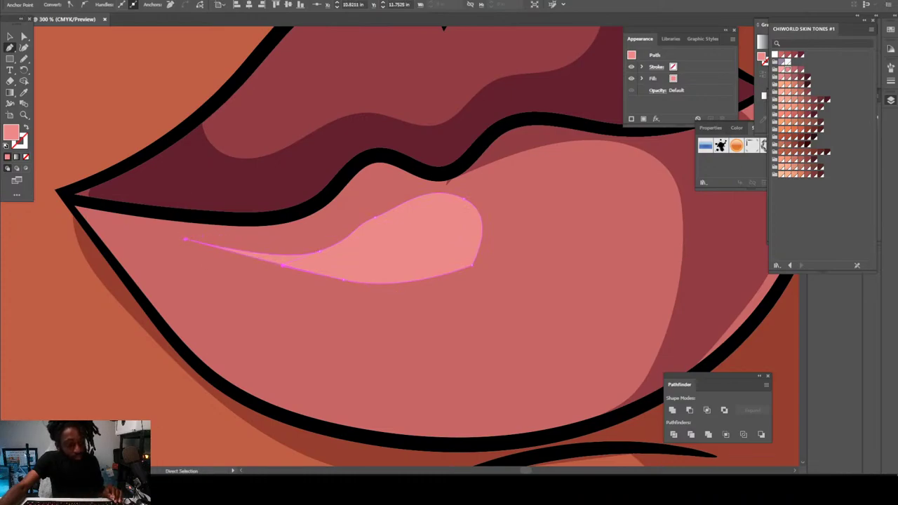
Step: Check the Pen-drawn lower lip highlight from a distance and delete it
key("ctrl+shift+a")
key("ctrl+minus")
key("ctrl+minus")
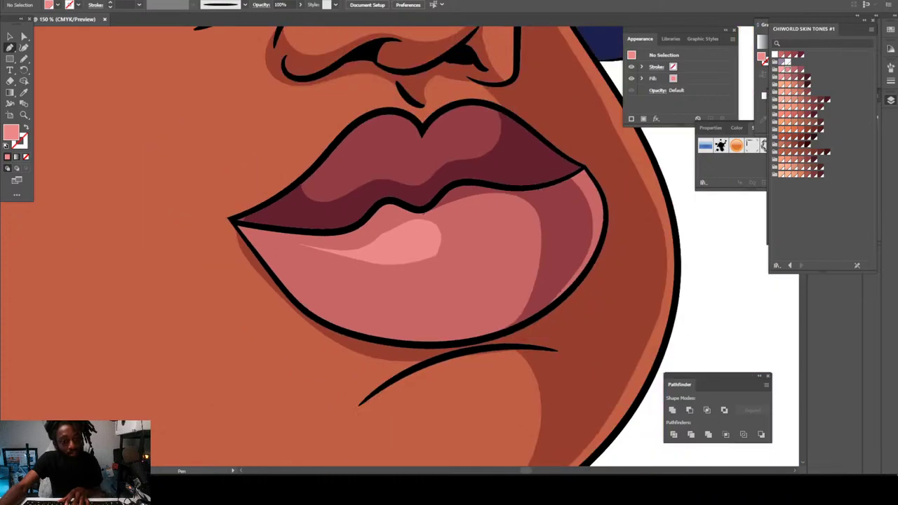
key("ctrl+minus")
key("ctrl+minus")
key("ctrl+minus")
key("ctrl+equal")
key("ctrl+equal")
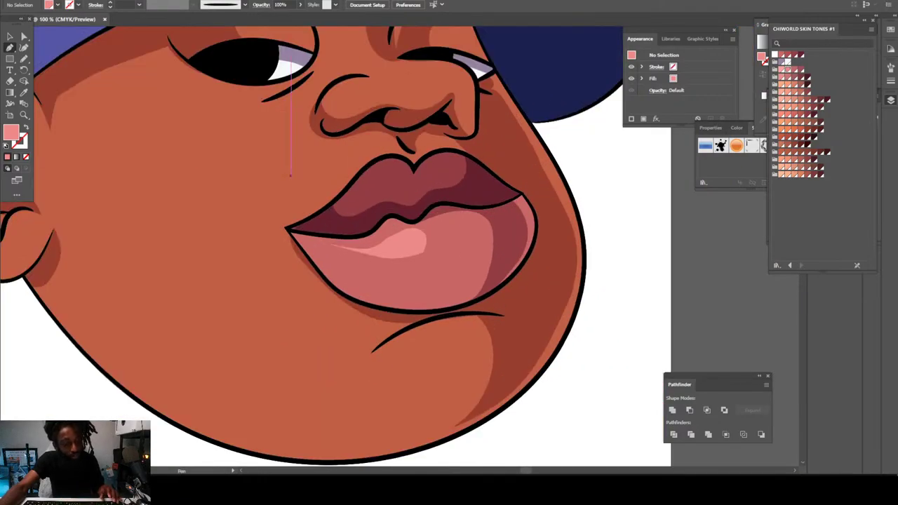
left_click(393, 241, "ctrl")
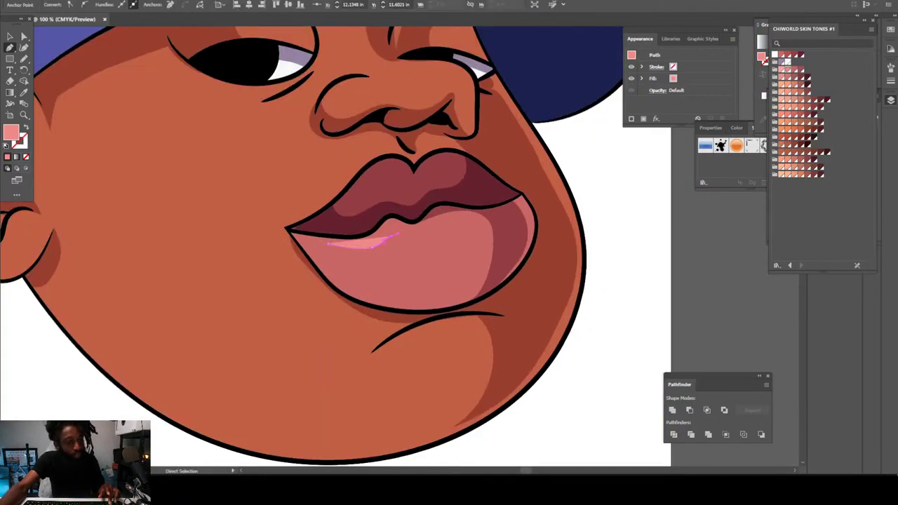
key("Delete")
key("Delete")
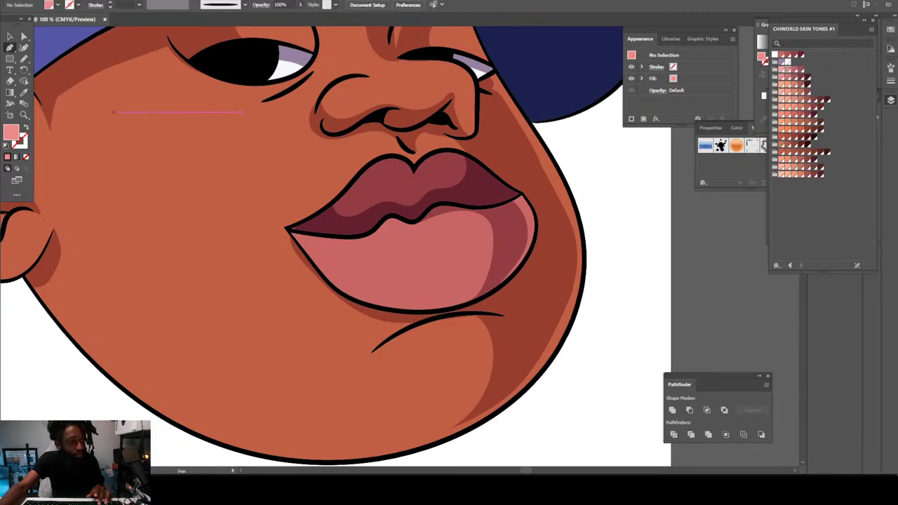
Step: Draw a light pink teardrop highlight with the Pencil below the mouth line, tapering toward the near corner of the lower lip
key("n")
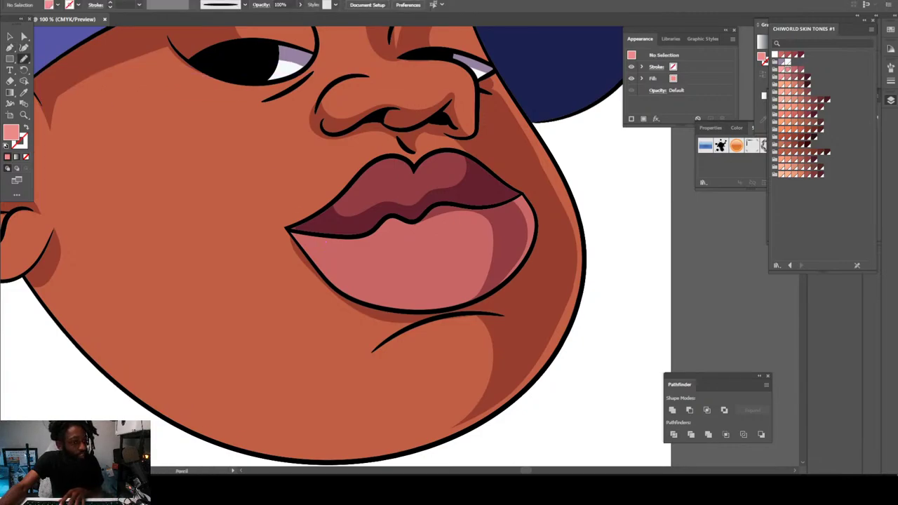
key("ctrl+minus")
key("ctrl+minus")
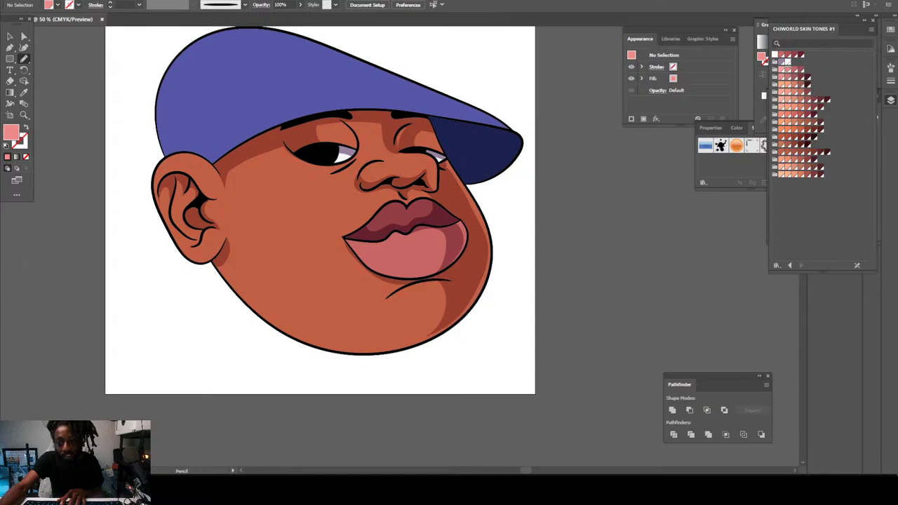
key("ctrl+plus")
key("ctrl+plus")
key("ctrl+plus")
key("ctrl+plus")
key("ctrl+plus")
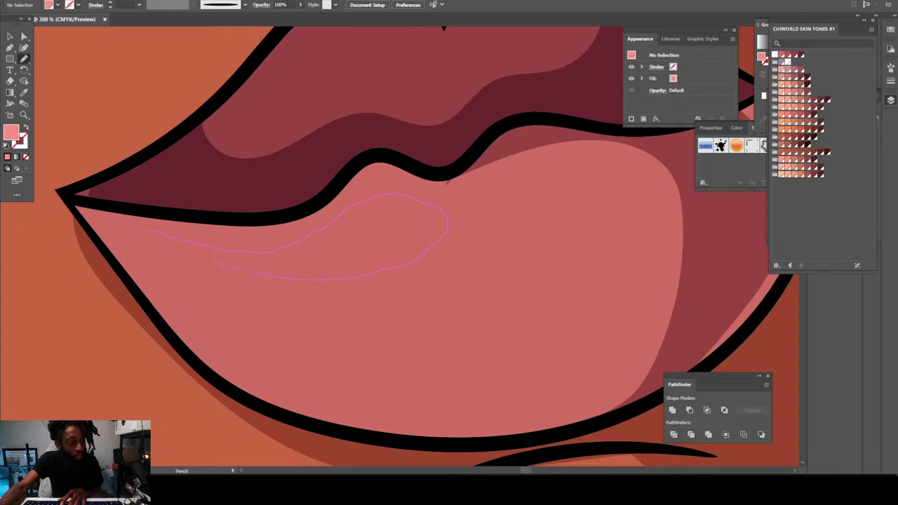
left_click_drag(140, 232, 128, 229)
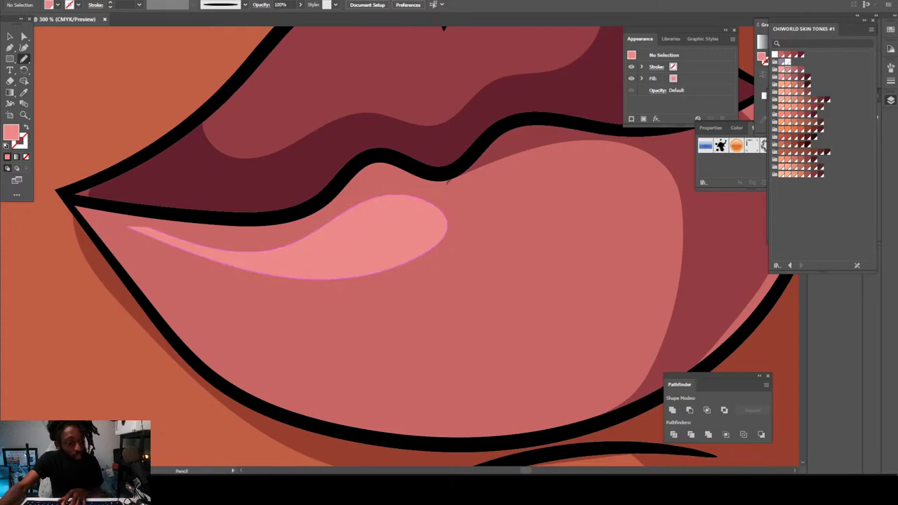
Step: Add a small round light pink Pencil highlight beside the teardrop's wide end, just below the center of the mouth line
key("ctrl+minus")
key("ctrl+minus")
scroll(400, 246, "right", 1)
key("ctrl+equal")
key("ctrl+equal")
scroll(403, 181, "up", 2)
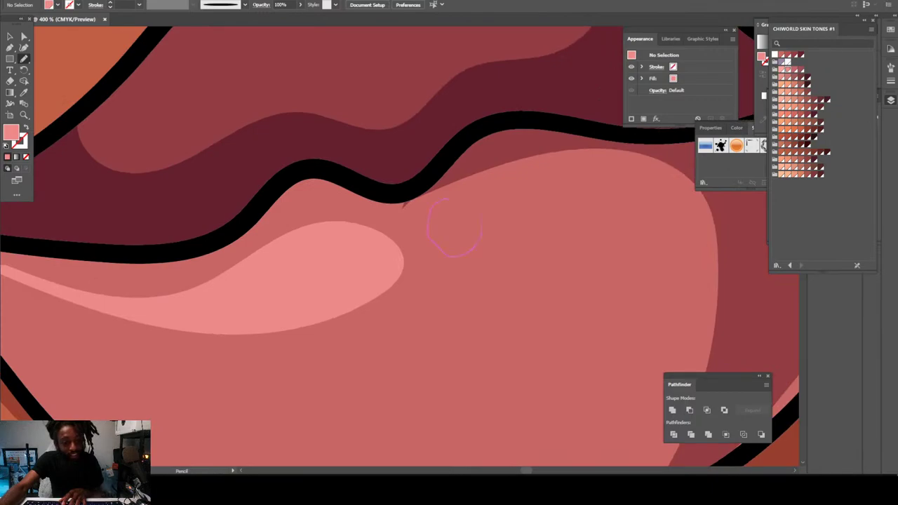
left_click_drag(449, 200, 456, 201)
scroll(398, 244, "down", 6)
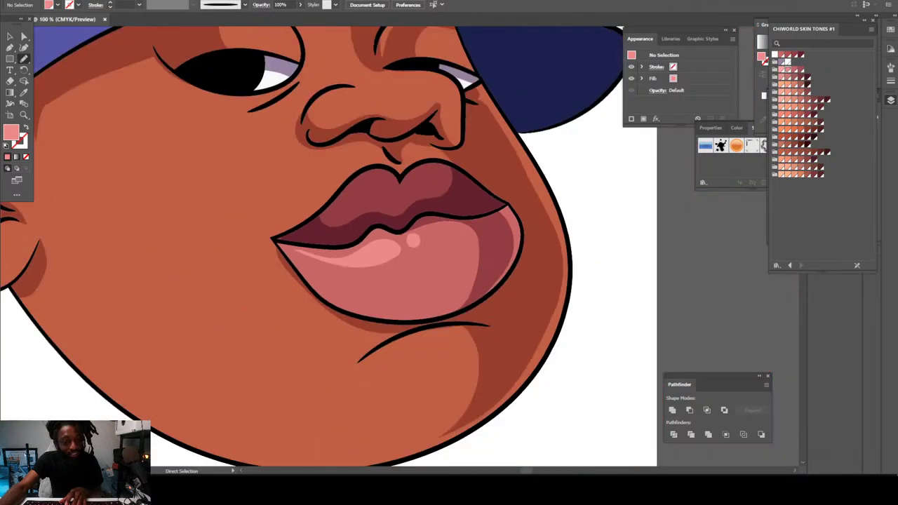
Step: Set the fill to the muted pink swatch and draw a curved Pencil highlight on the near-side peak of the upper lip
scroll(406, 163, "up", 4)
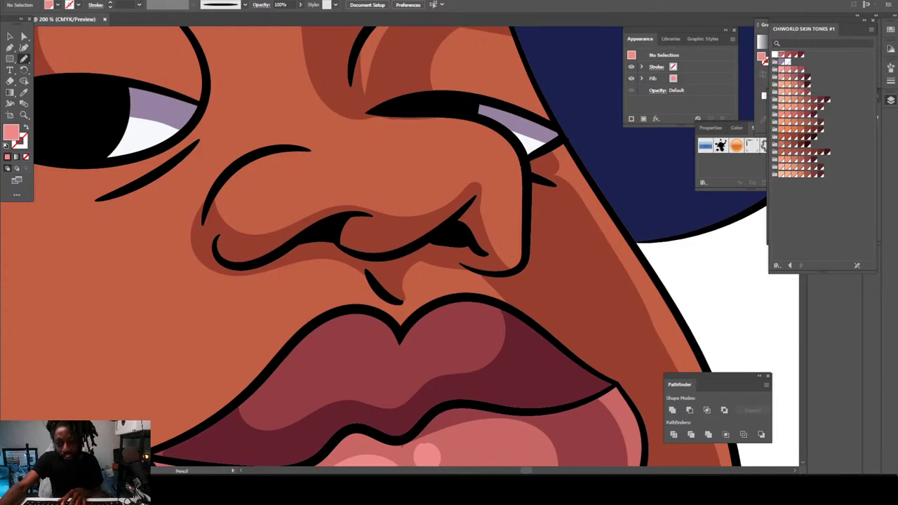
left_click(787, 54)
scroll(400, 245, "down", 4)
key("ctrl+equal")
key("ctrl+equal")
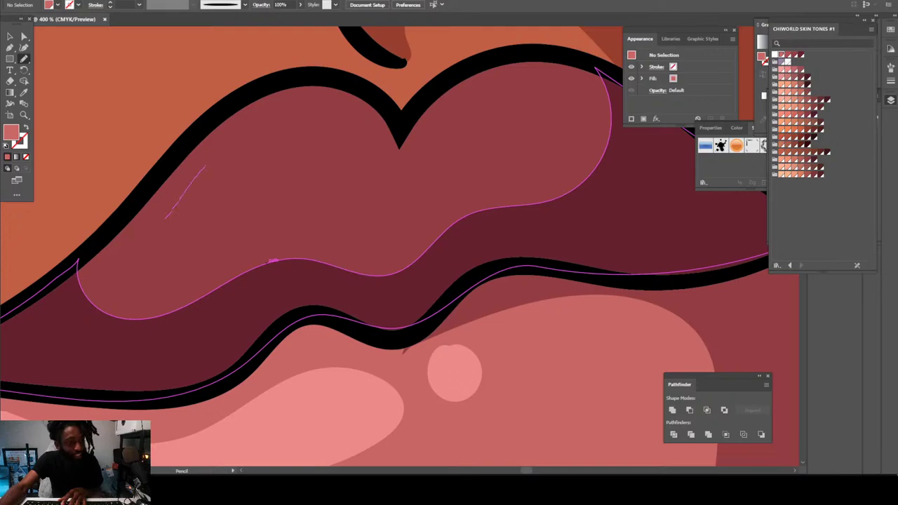
mouse_move(205, 167)
left_mouse_down()
mouse_move(298, 118)
mouse_move(348, 141)
mouse_move(340, 151)
mouse_move(274, 153)
left_mouse_up()
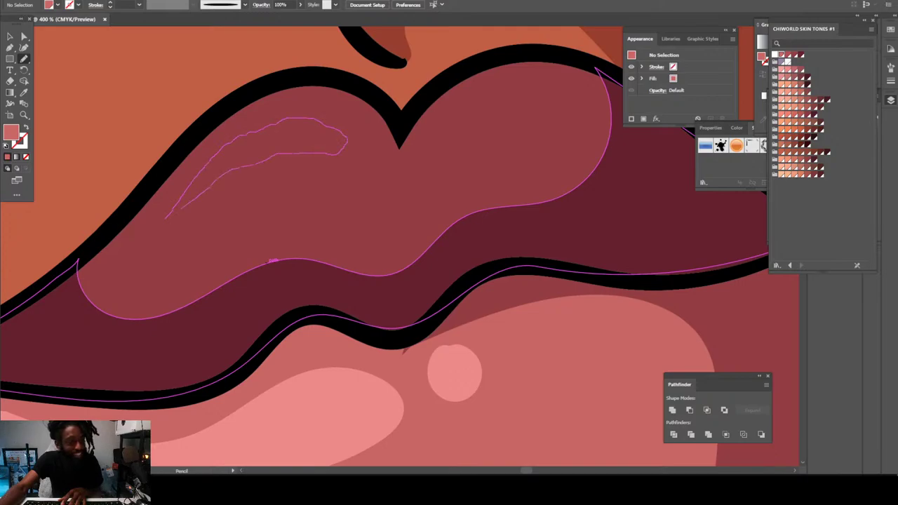
left_click_drag(163, 223, 163, 223)
Step: Examine the upper and lower lip highlights against the whole portrait at several zoom levels
key("ctrl+minus")
key("ctrl+minus")
key("ctrl+minus")
key("ctrl+minus")
key("ctrl+minus")
key("ctrl+minus")
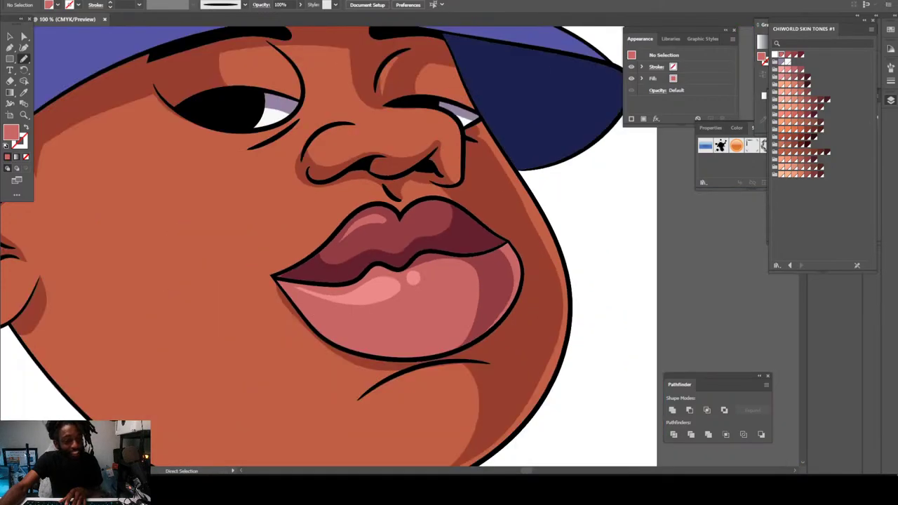
key("ctrl+minus")
key("ctrl+minus")
key("ctrl+plus")
key("ctrl+plus")
key("ctrl+plus")
key("ctrl+plus")
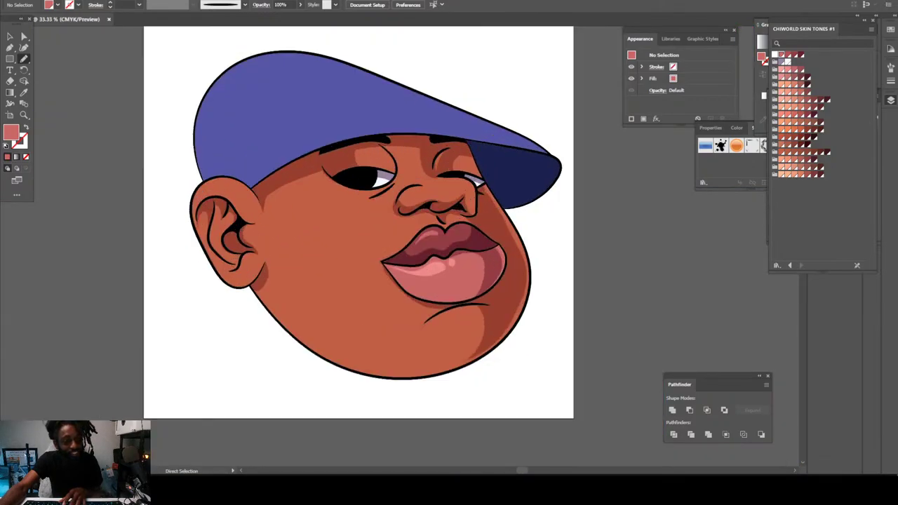
key("ctrl+plus")
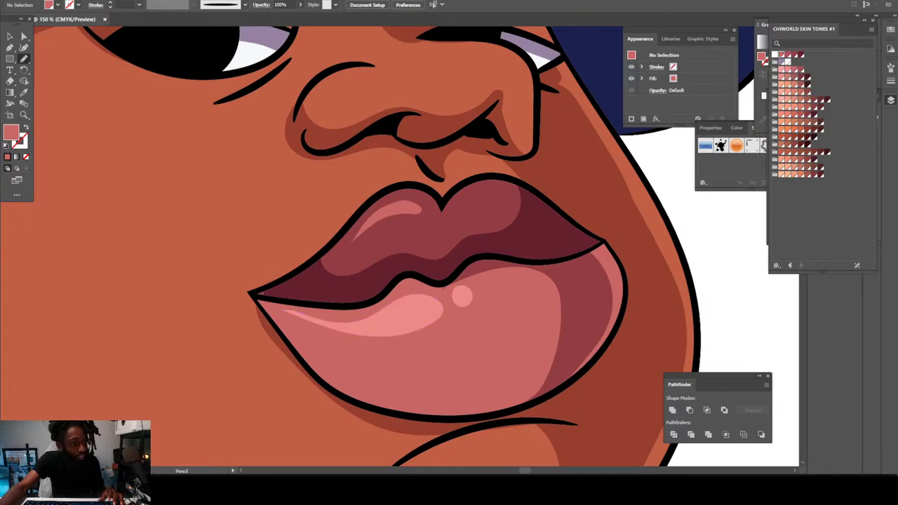
Step: Select both lower lip highlights, lower their opacity to 54%, and deselect them
key("v")
left_click(462, 296)
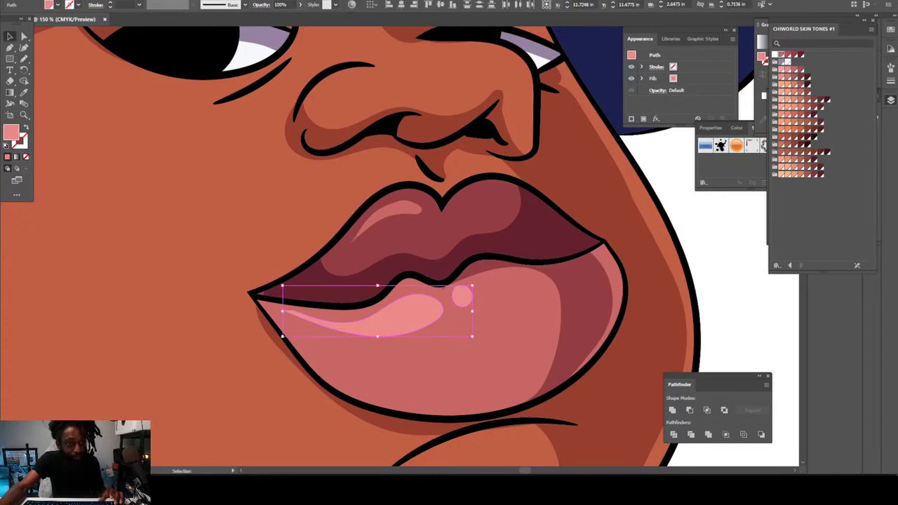
left_click(300, 5)
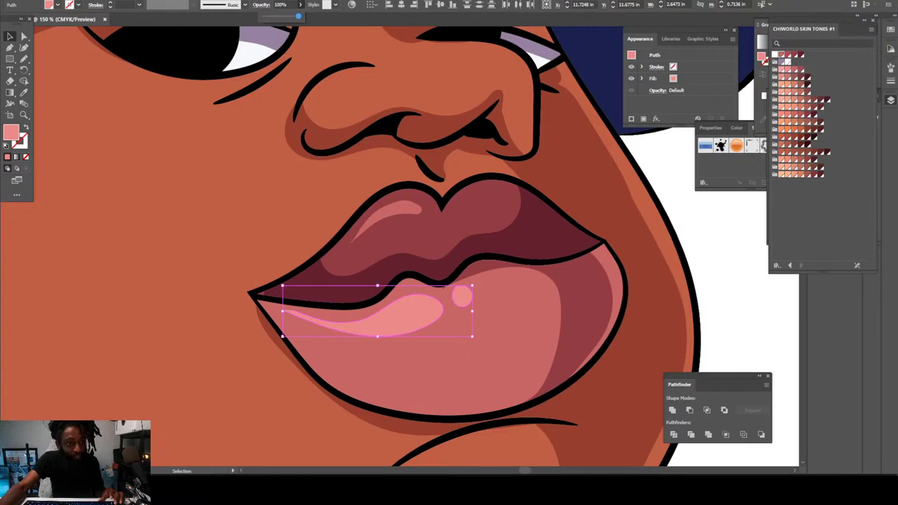
left_click(300, 4)
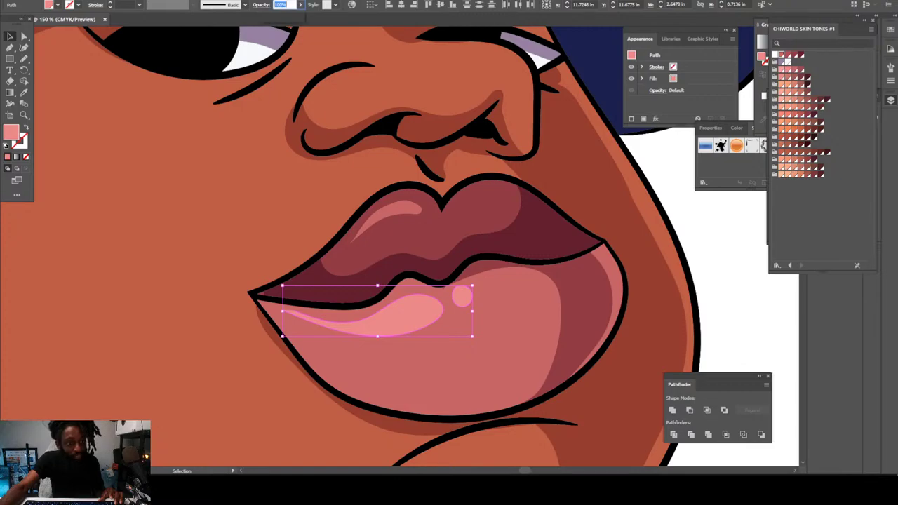
left_click(301, 5)
left_click_drag(300, 16, 282, 16)
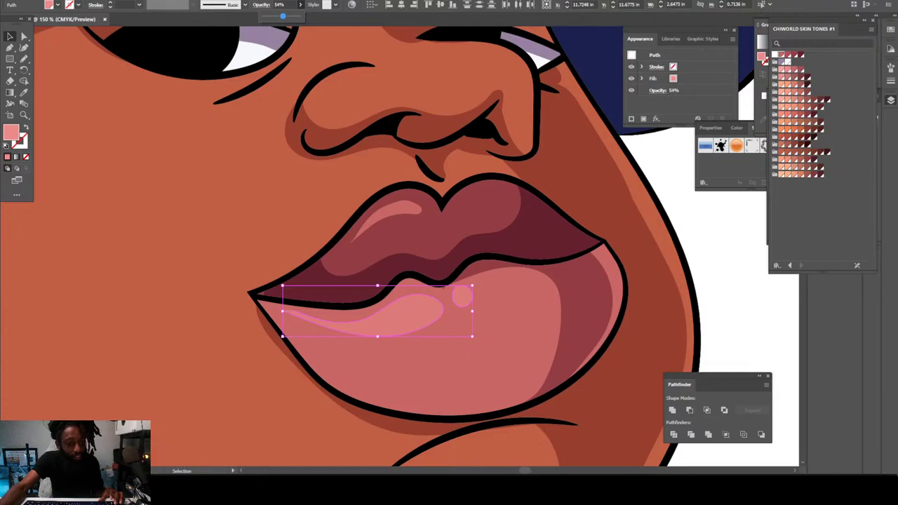
key("ctrl+shift+a")
Step: Examine the softened lower lip highlights against the whole portrait
key("ctrl+minus")
key("ctrl+minus")
key("ctrl+minus")
key("ctrl+minus")
key("ctrl+minus")
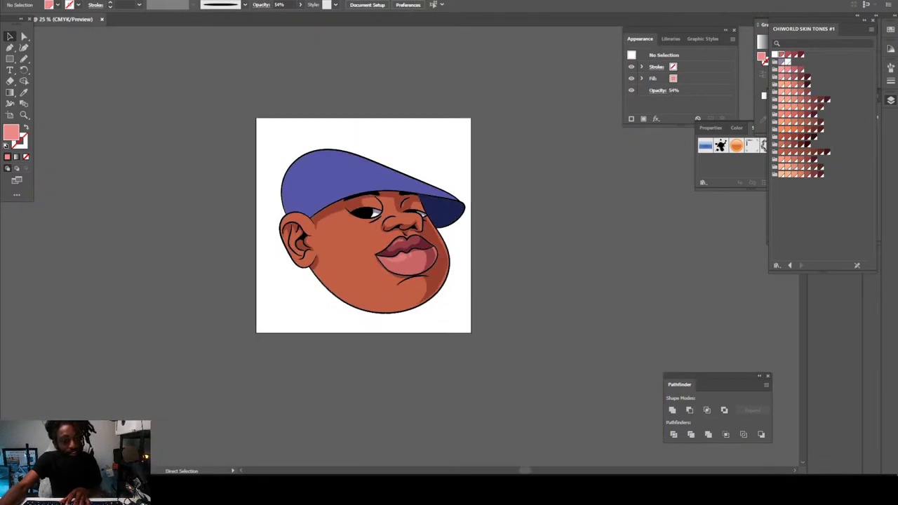
key("ctrl+plus")
key("ctrl+plus")
key("ctrl+plus")
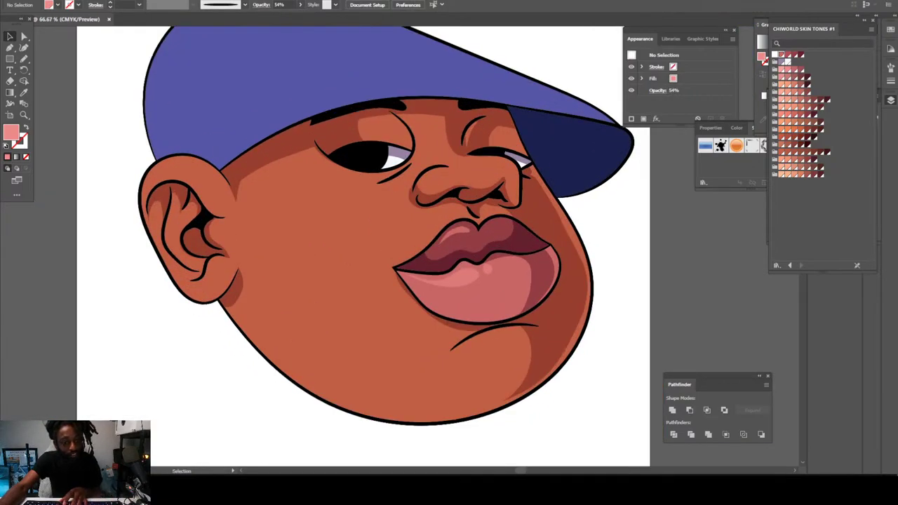
key("ctrl+minus")
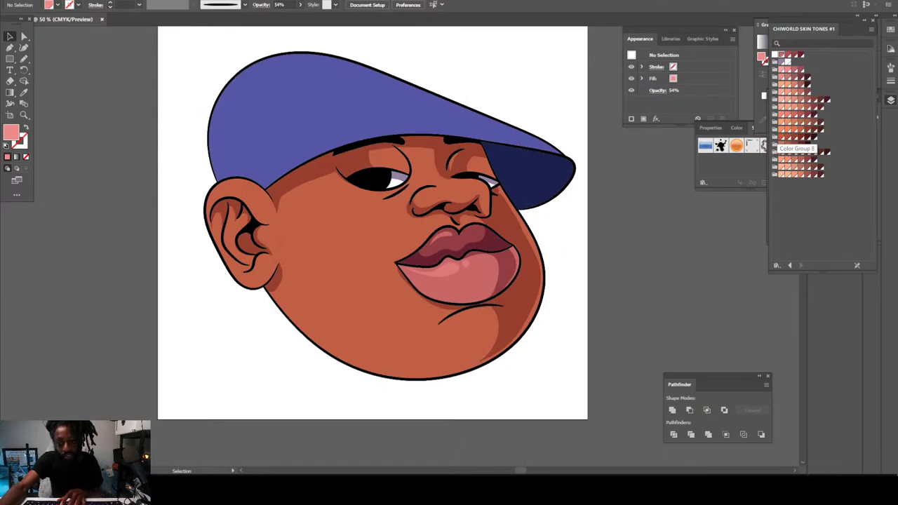
Step: Set the fill to the bright orange skin-tone swatch, add a new layer, and place it directly below Layer 1 copy 2
left_click(786, 134)
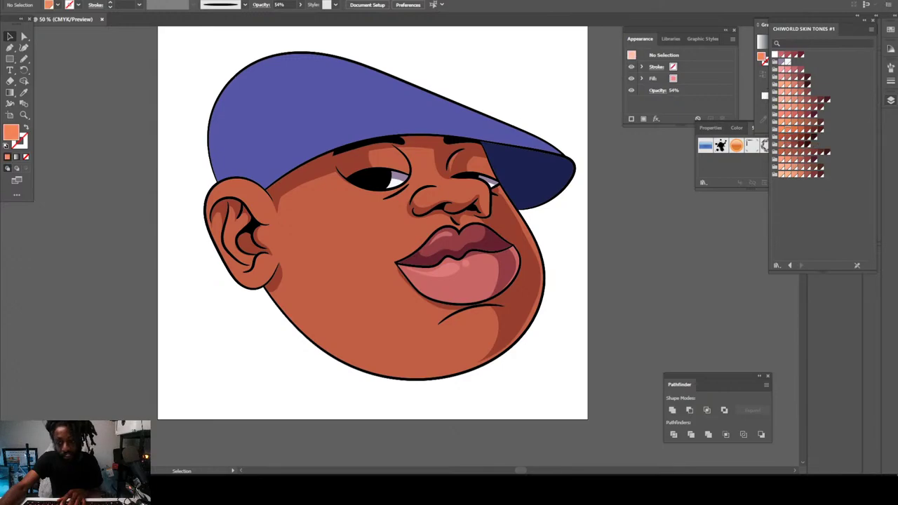
left_click(891, 101)
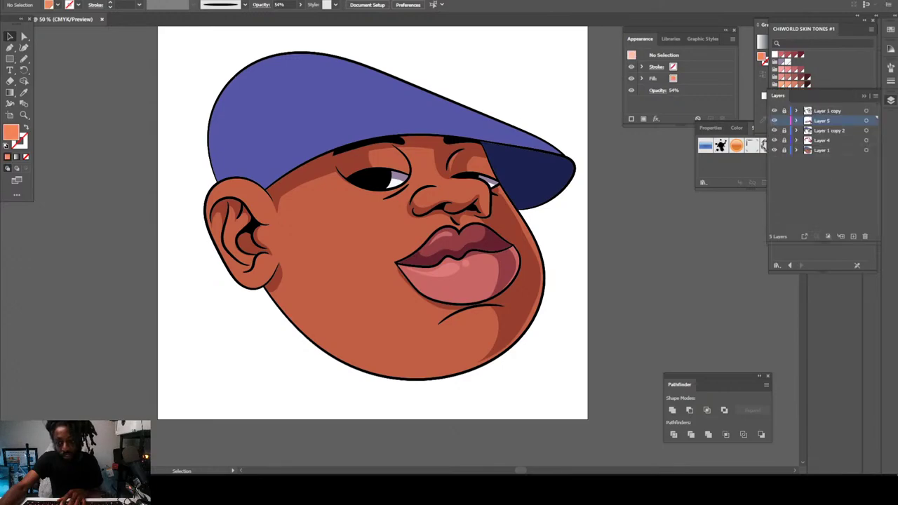
left_click(830, 130)
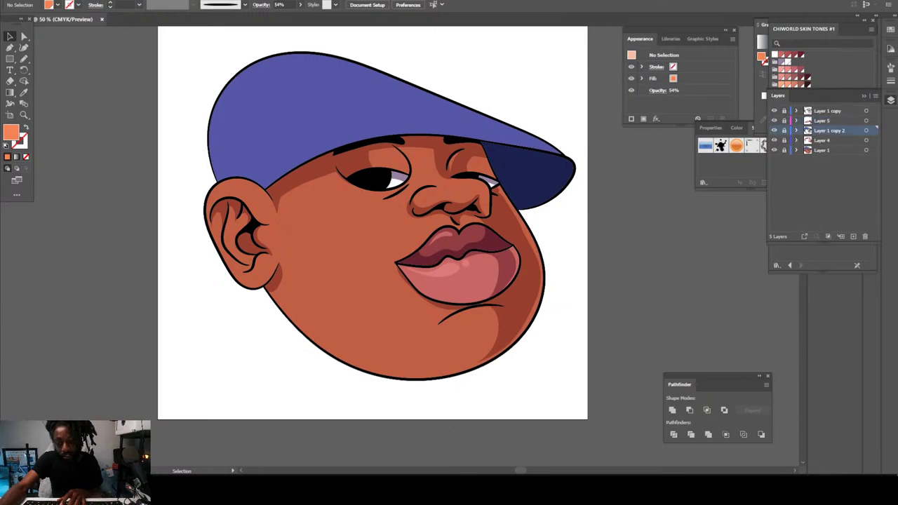
left_click(853, 237)
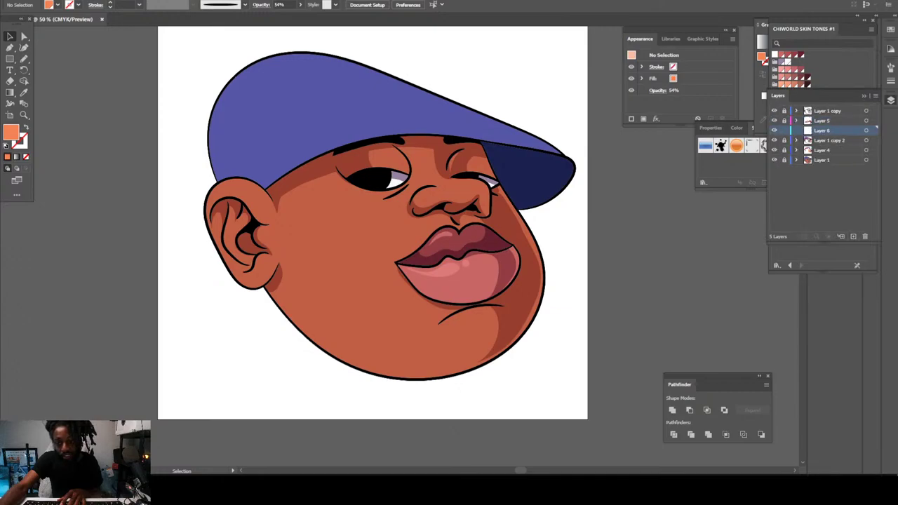
left_click_drag(822, 130, 822, 145)
Step: Try a Paintbrush stroke along the inside of the near-side nostril's curved outline, and undo it
key("ctrl+minus")
key("ctrl+minus")
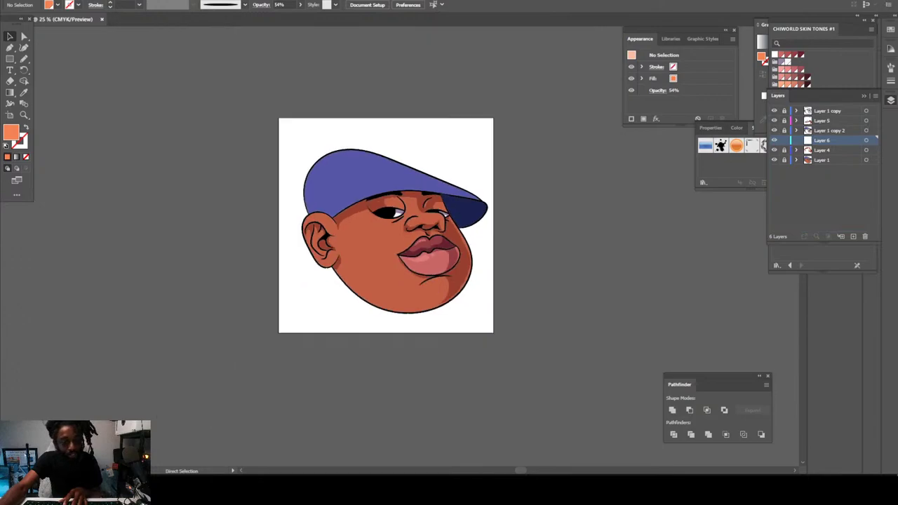
scroll(385, 224, "right", 1)
key("ctrl+equal")
key("ctrl+equal")
scroll(375, 182, "up", 5)
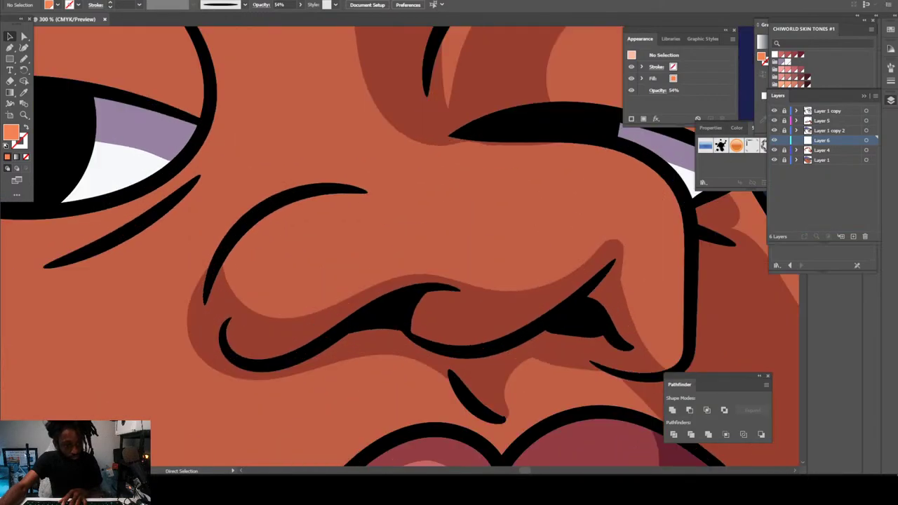
key("n")
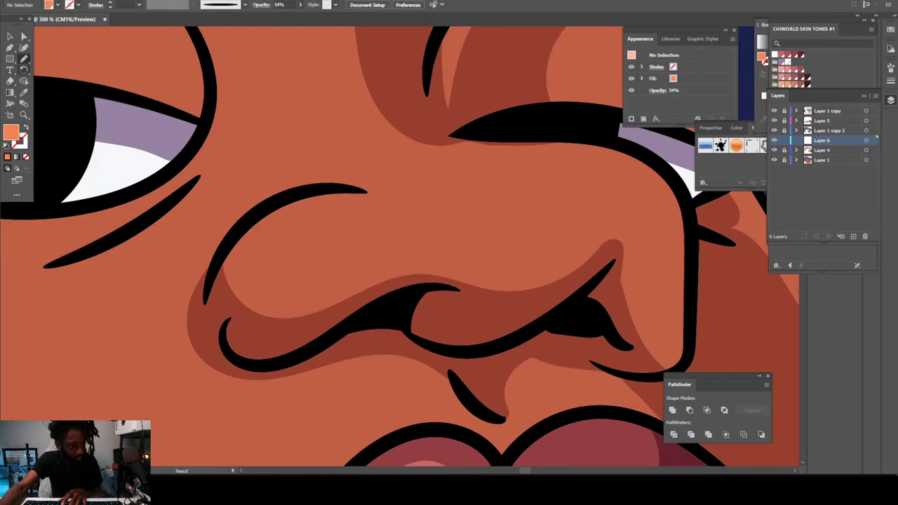
key("b")
scroll(345, 244, "up", 2)
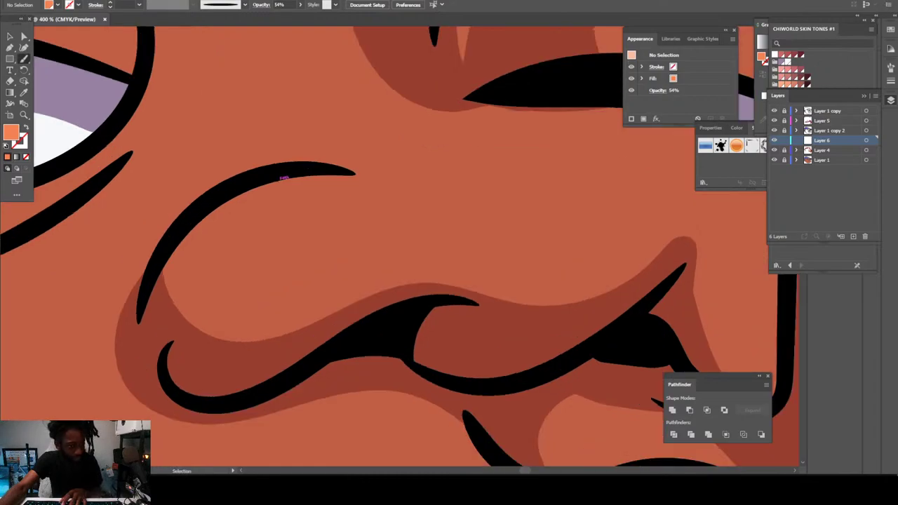
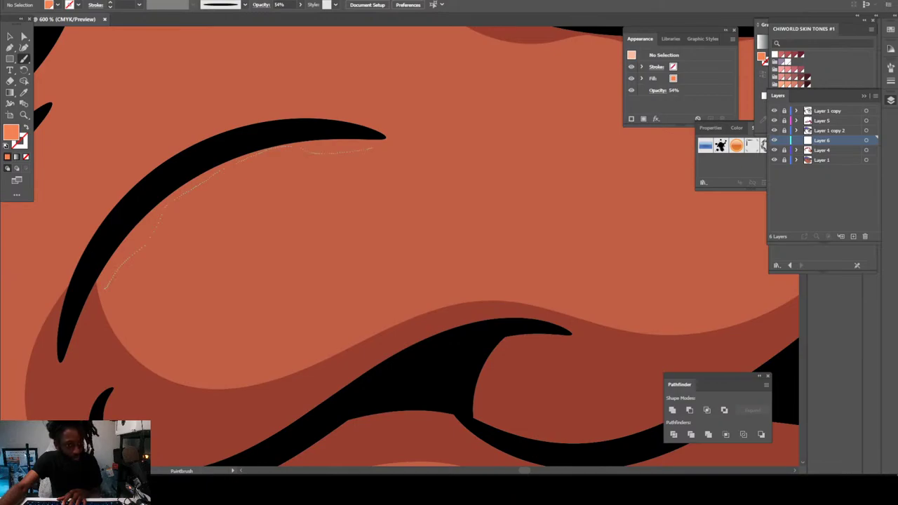
left_click_drag(373, 148, 380, 147)
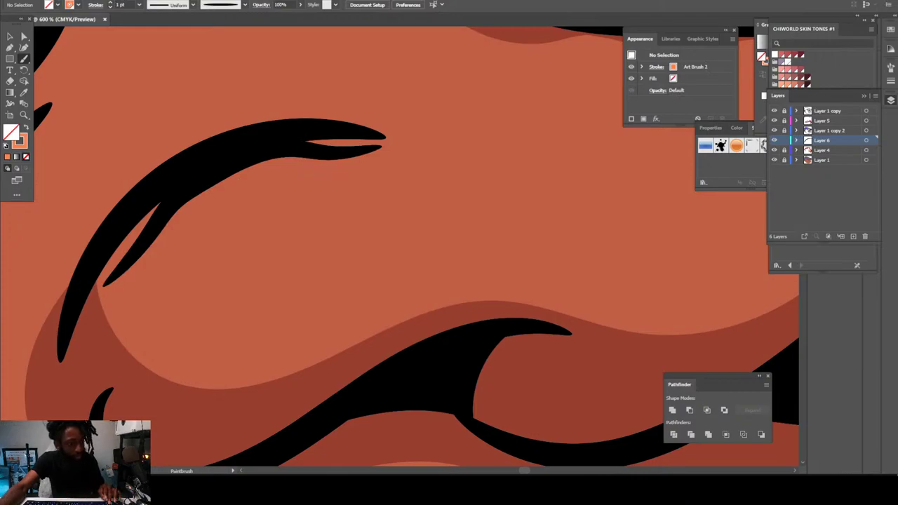
key("ctrl+z")
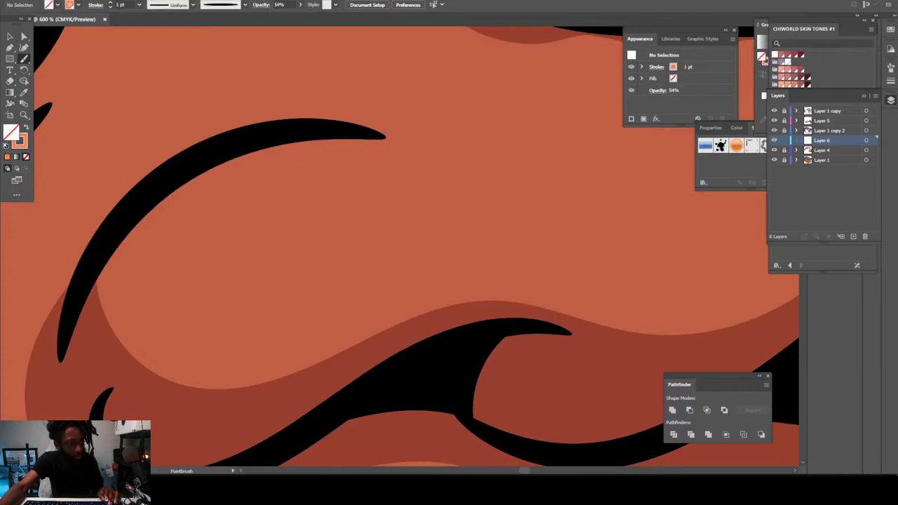
Step: Accept the Paintbrush Tool Options, try a second brush stroke beneath the nostril's curved outline, and undo it
double_click(23, 58)
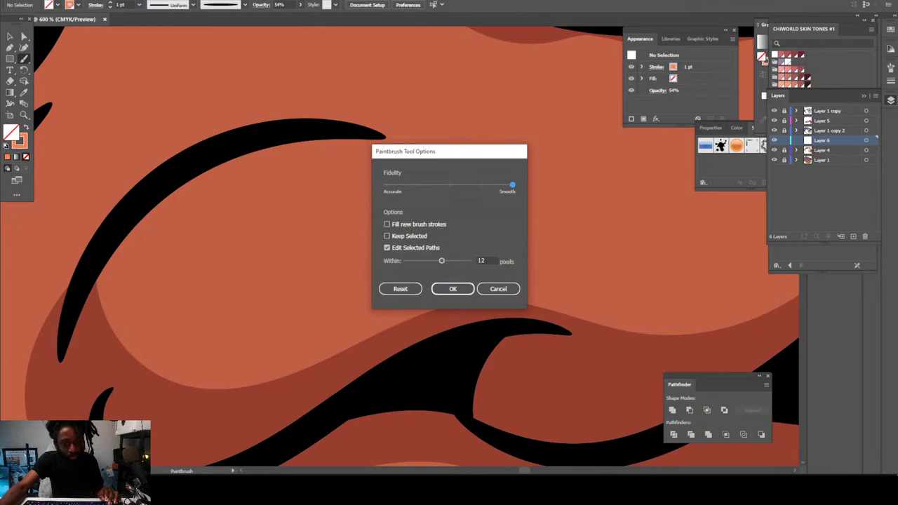
key("Return")
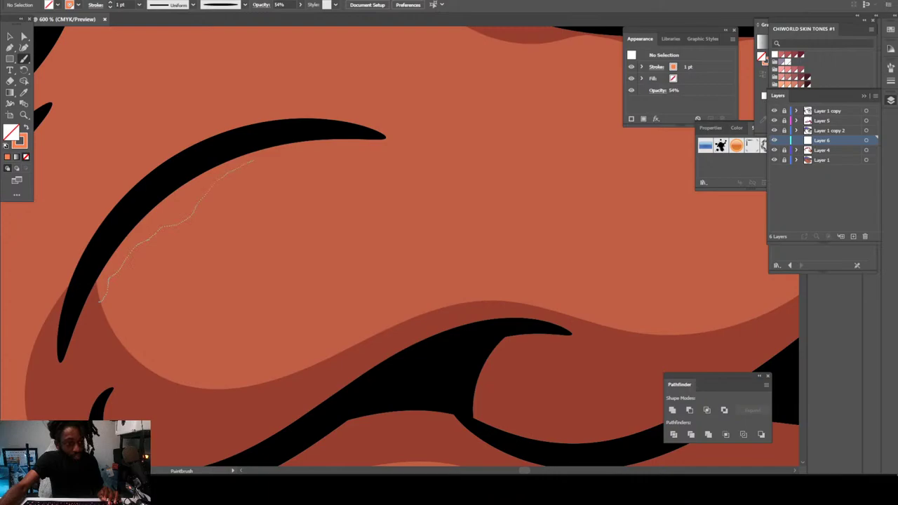
left_click_drag(100, 301, 375, 147)
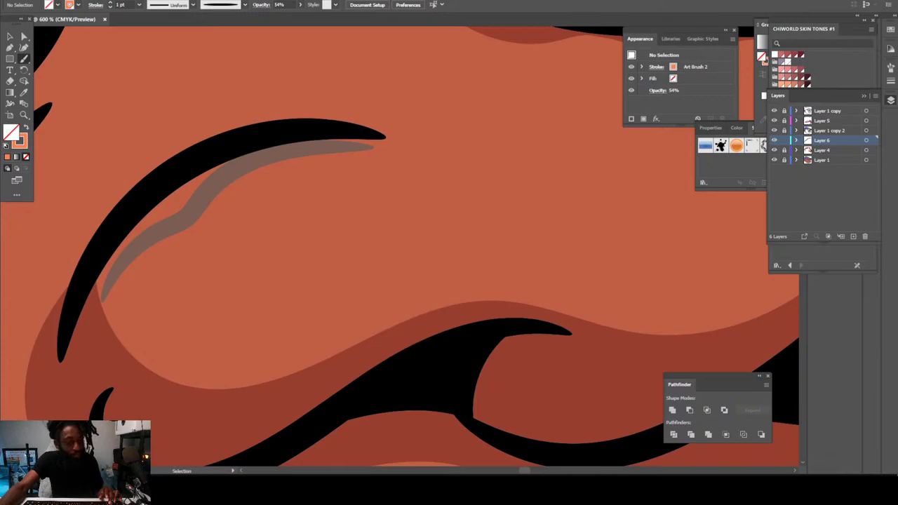
key("ctrl+z")
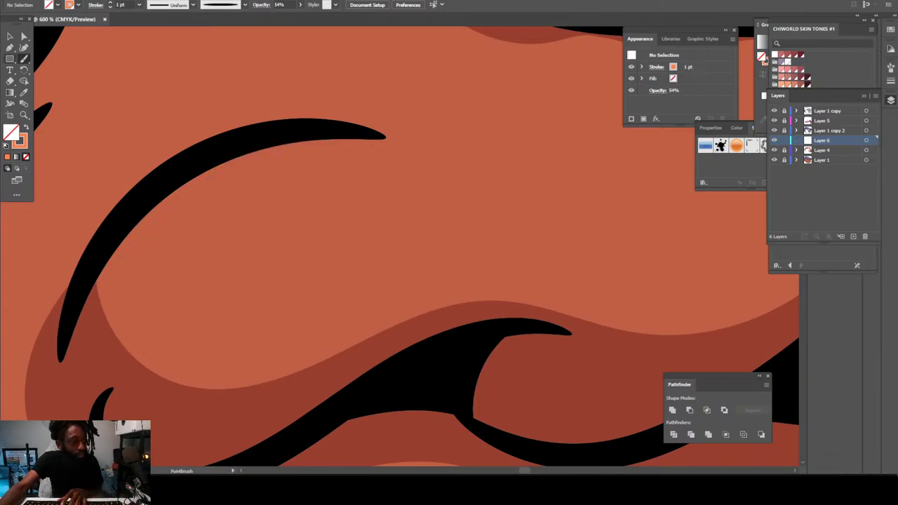
Step: Swap the orange to the fill and use the Pencil tool to draw a long tapered highlight beneath the near-side nostril's curved outline
left_click(24, 58)
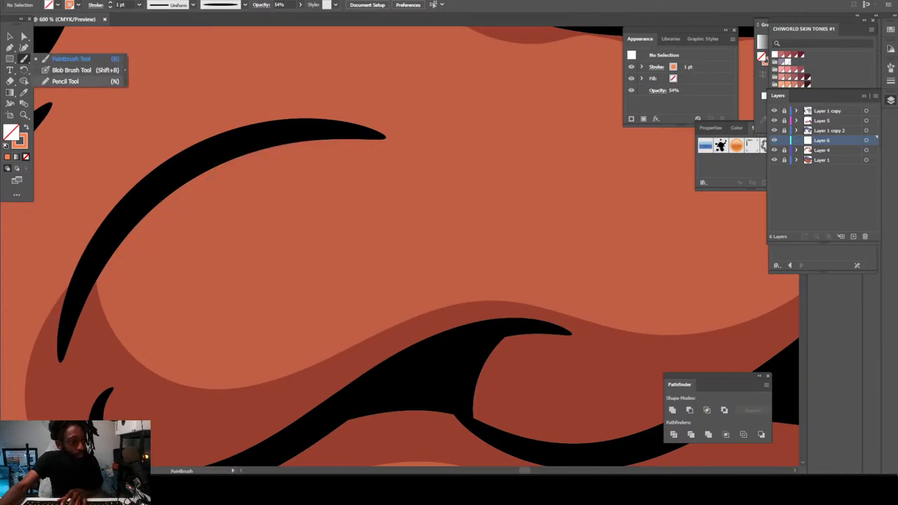
left_click(66, 81)
key("ctrl+minus")
key("ctrl+minus")
key("ctrl+minus")
scroll(400, 245, "up", 2)
key("ctrl+plus")
key("ctrl+plus")
key("ctrl+plus")
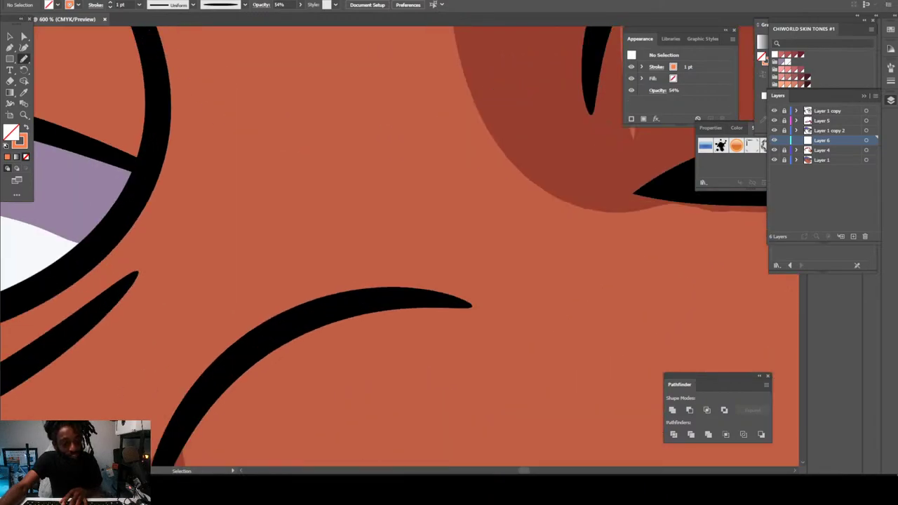
scroll(399, 246, "down", 3)
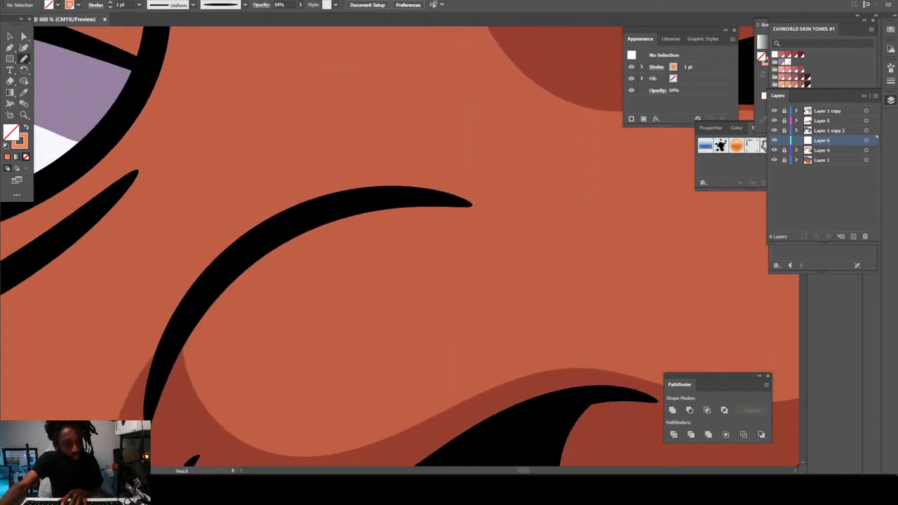
left_click_drag(190, 350, 214, 362)
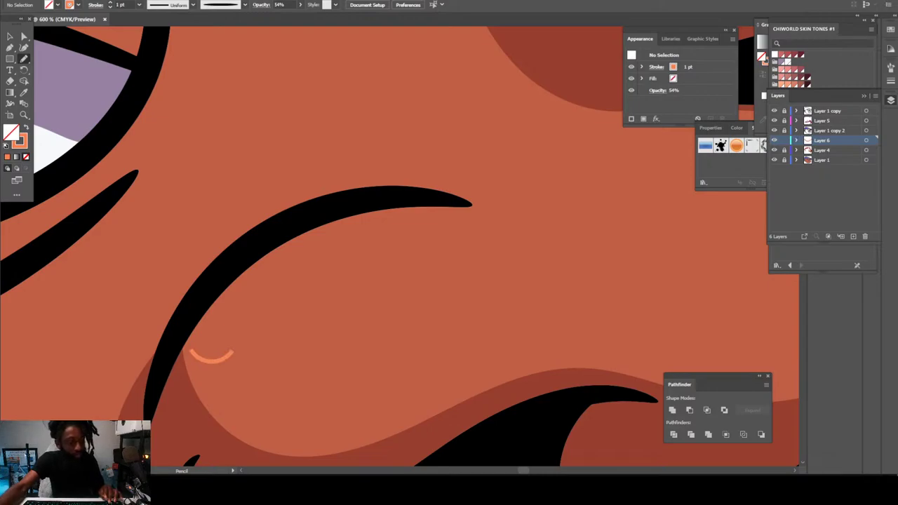
key("ctrl+z")
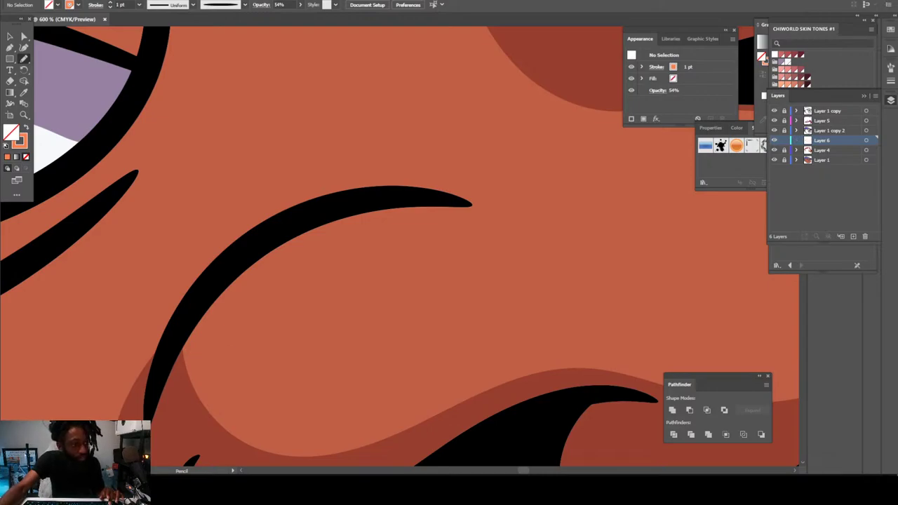
key("shift+x")
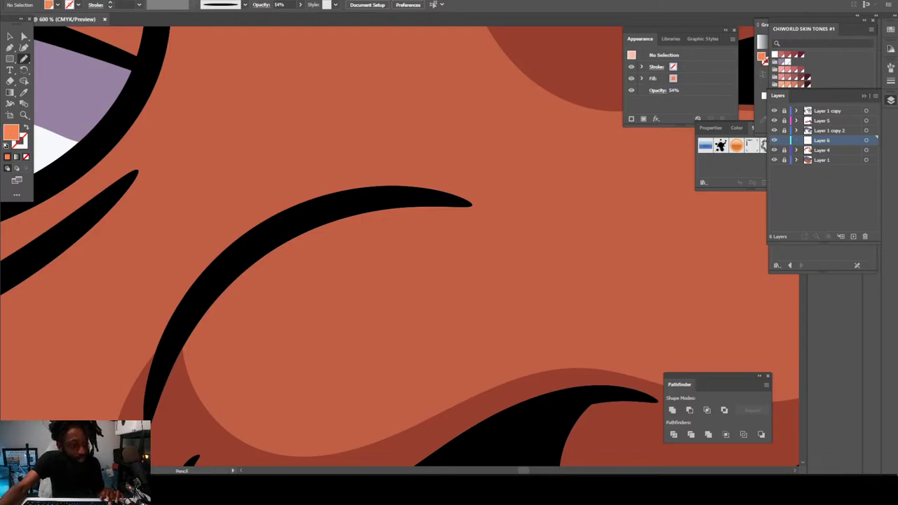
mouse_move(197, 340)
left_mouse_down()
mouse_move(327, 234)
mouse_move(379, 220)
left_mouse_up()
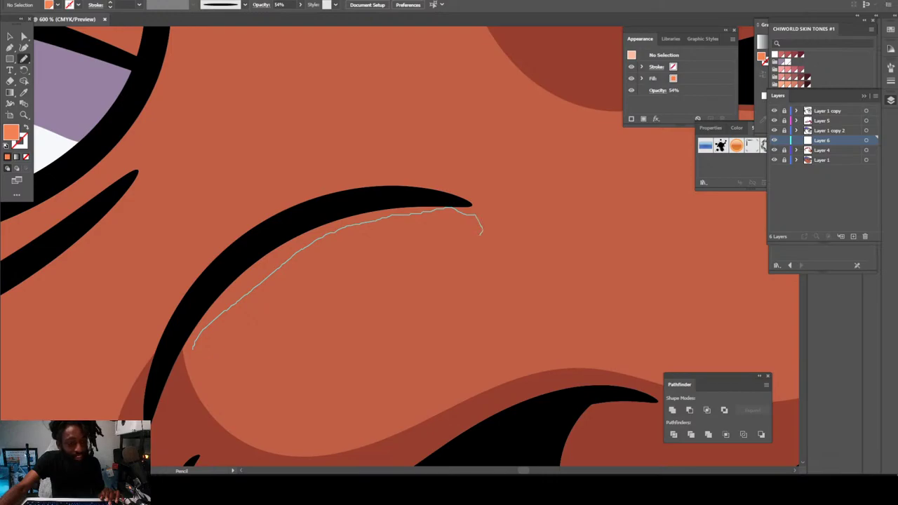
mouse_move(481, 233)
left_mouse_down()
mouse_move(403, 265)
mouse_move(193, 348)
left_mouse_up()
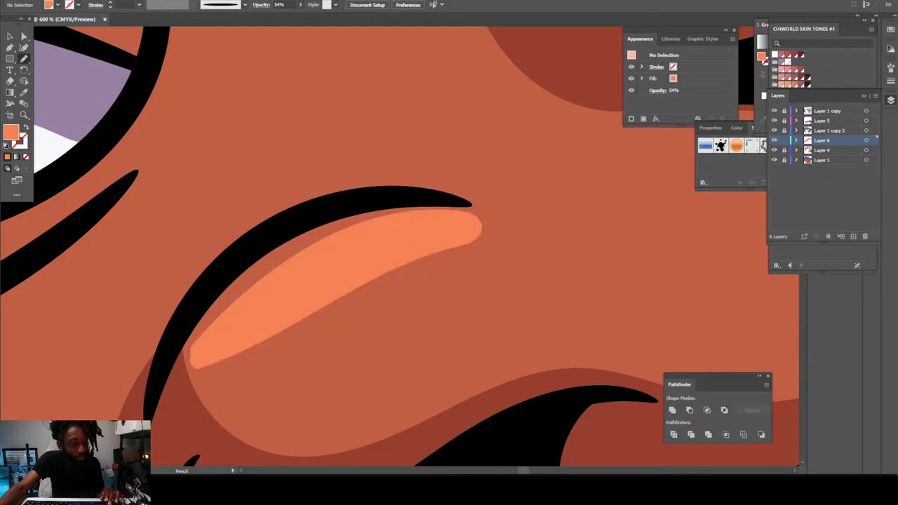
Step: Examine the orange nostril highlight against the rest of the nose and the surrounding face
key("ctrl+minus")
key("ctrl+minus")
key("ctrl+minus")
key("ctrl+minus")
key("ctrl+minus")
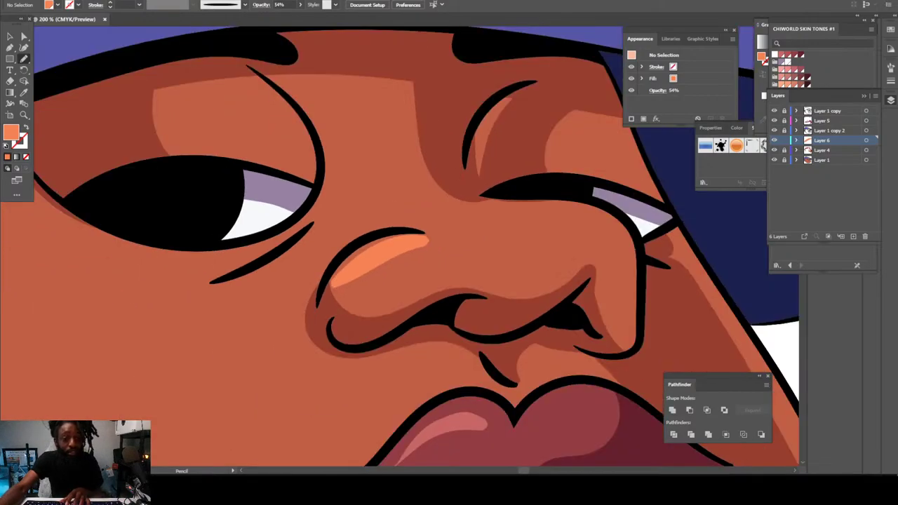
key("ctrl+equal")
key("ctrl+equal")
key("ctrl+equal")
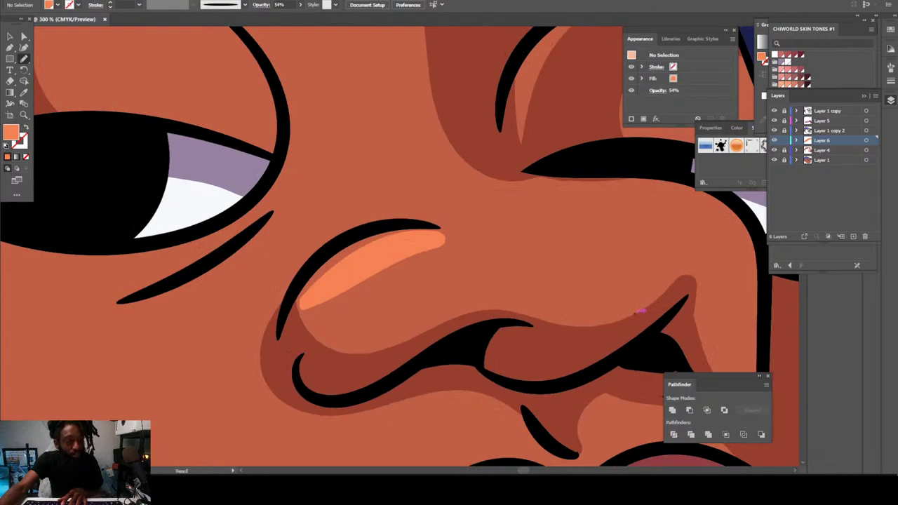
Step: Recolour the nostril highlight with the reddish-brown skin swatch, lighten it to a softer orange tint in the Color Picker, and deselect it
left_click(10, 36)
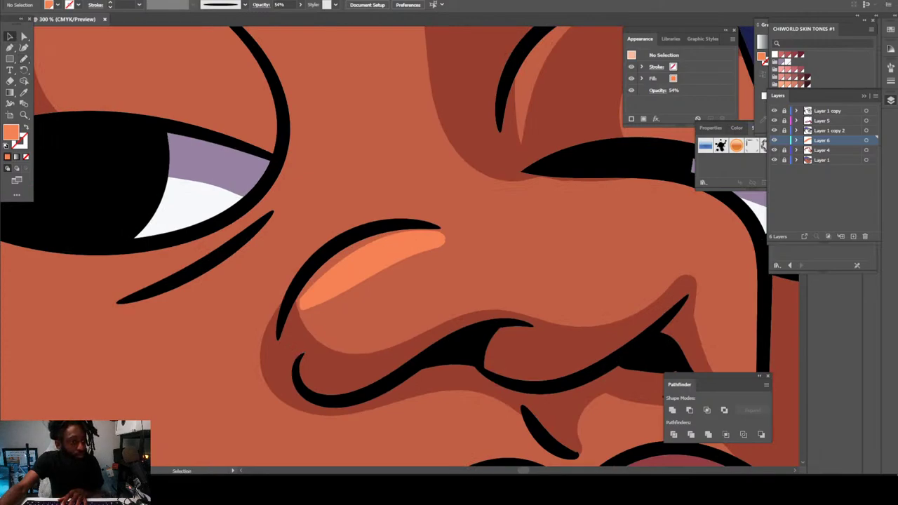
left_click(373, 267)
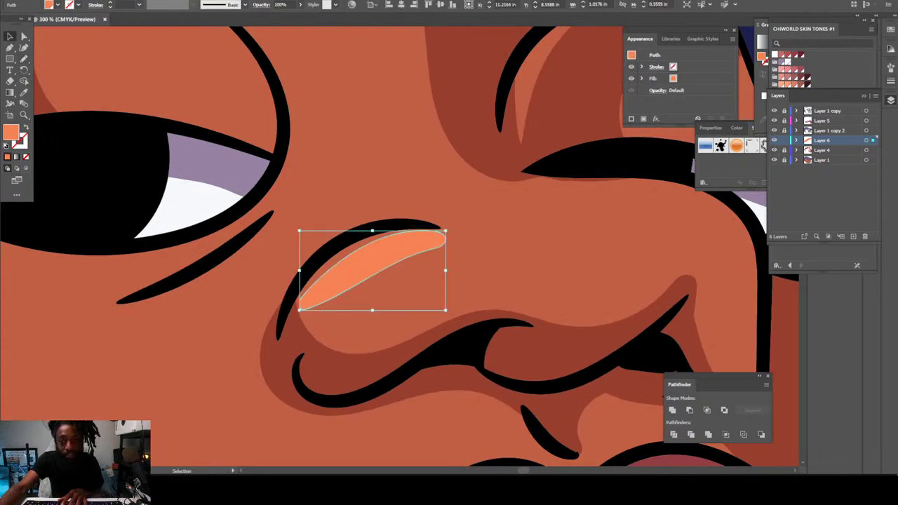
left_click(891, 101)
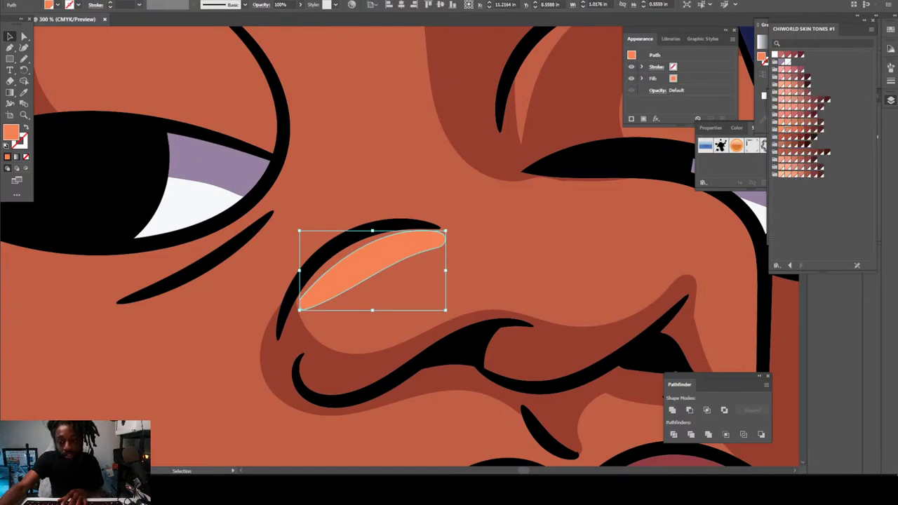
left_click(789, 168)
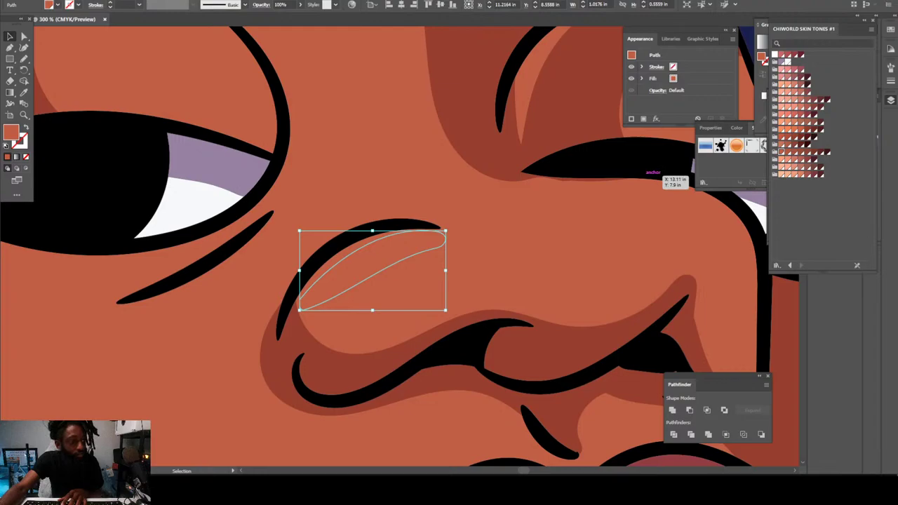
double_click(761, 56)
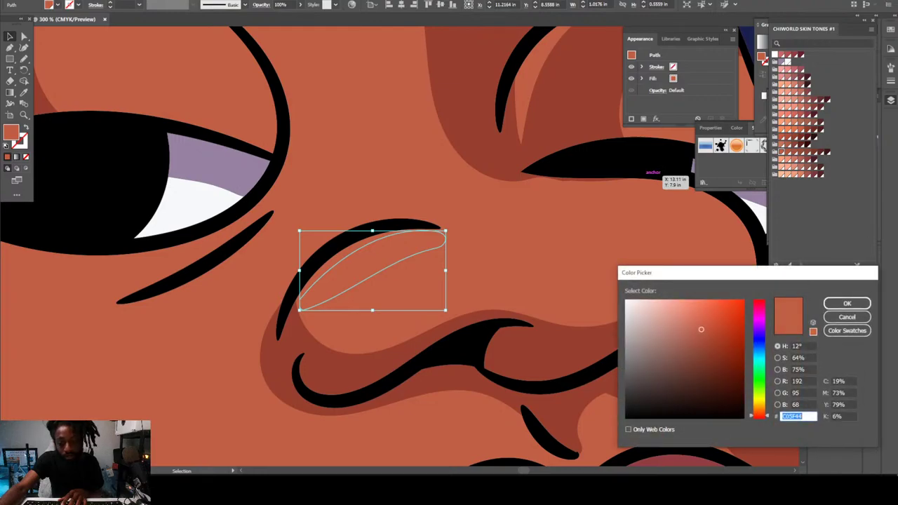
type("D36C54")
left_click_drag(696, 320, 694, 320)
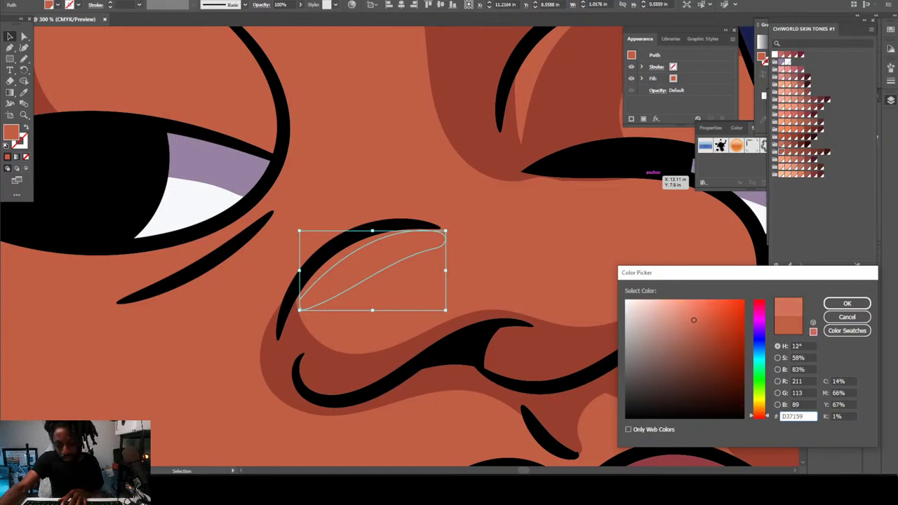
left_click(760, 413)
left_click(846, 303)
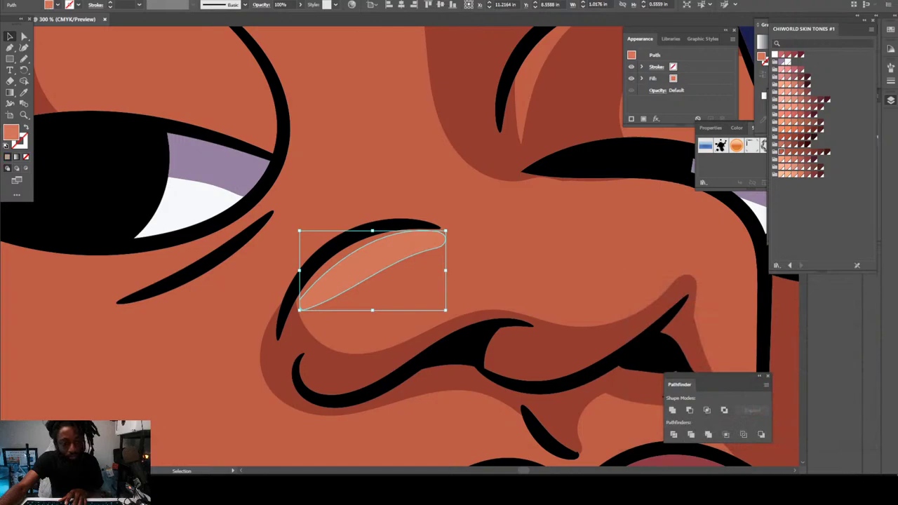
key("ctrl+shift+a")
Step: Examine the softened nostril highlight at several zoom levels against the face and lips
key("ctrl+minus")
key("ctrl+minus")
key("ctrl+minus")
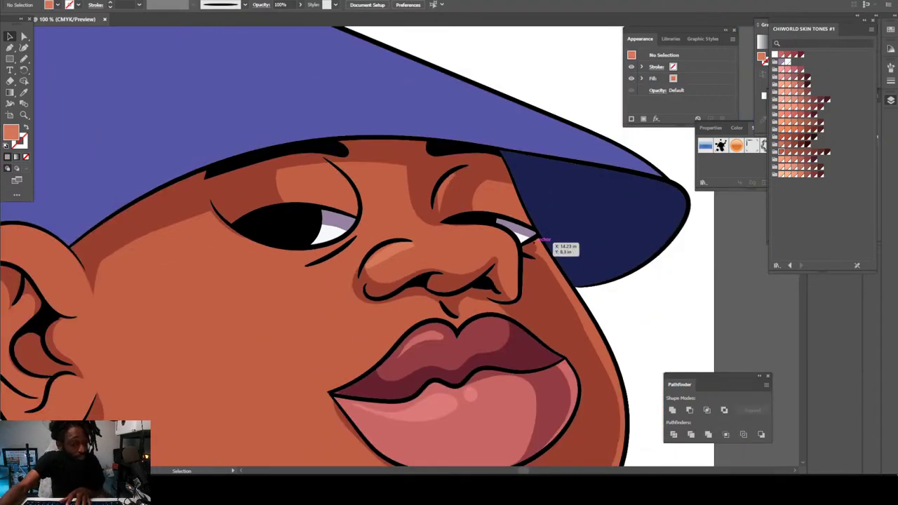
key("ctrl+minus")
key("ctrl+minus")
key("ctrl+equal")
key("ctrl+equal")
key("ctrl+equal")
key("ctrl+equal")
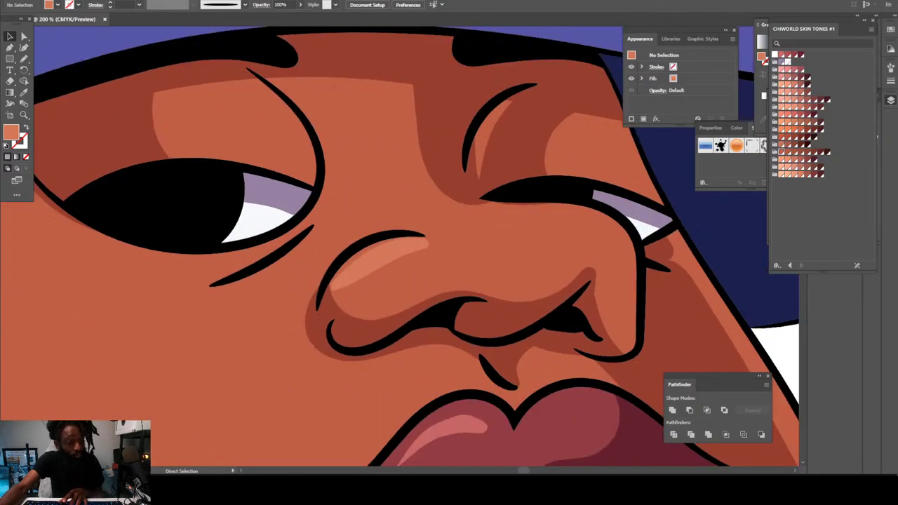
scroll(399, 245, "up", 2)
key("ctrl+plus")
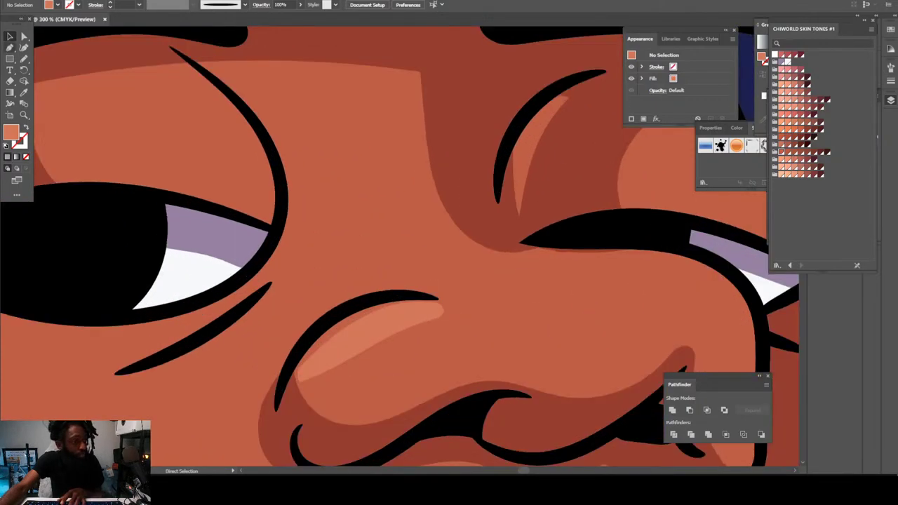
Step: Draw a soft orange highlight with the Pencil tool on the near-side upper eyelid, tapering upward inside the curved crease beside the nose
key("a")
key("n")
key("ctrl+minus")
key("ctrl+minus")
scroll(400, 245, "left", 3)
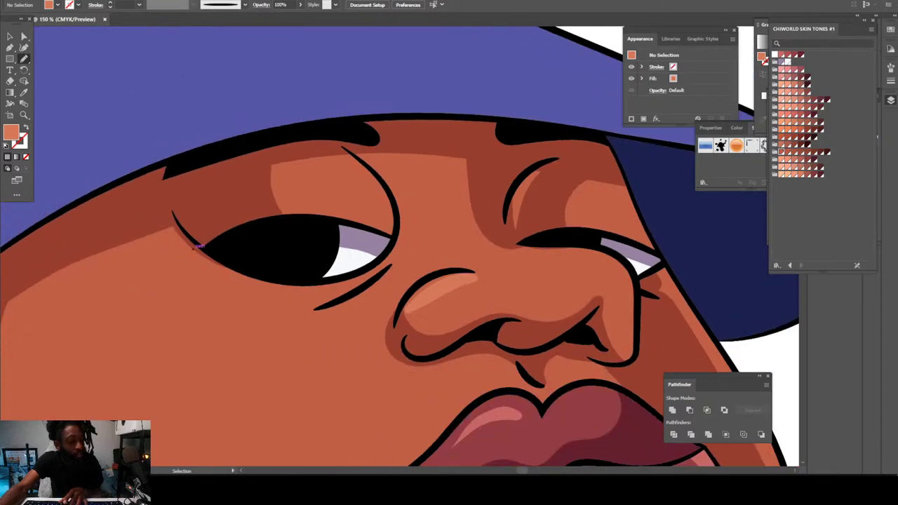
key("ctrl+equal")
key("ctrl+equal")
key("ctrl+plus")
key("ctrl+plus")
key("n")
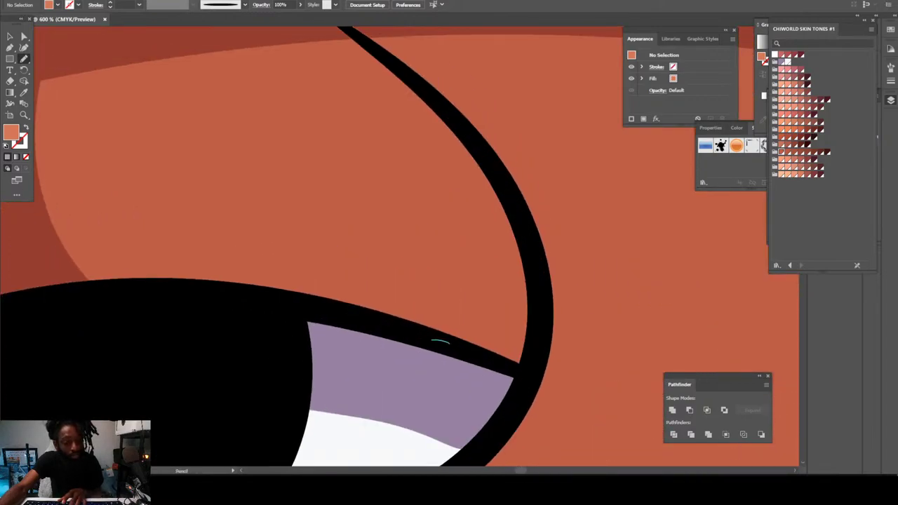
mouse_move(449, 344)
left_mouse_down()
mouse_move(488, 357)
mouse_move(505, 266)
mouse_move(494, 223)
mouse_move(456, 145)
mouse_move(403, 92)
mouse_move(329, 52)
mouse_move(389, 200)
mouse_move(392, 289)
left_mouse_up()
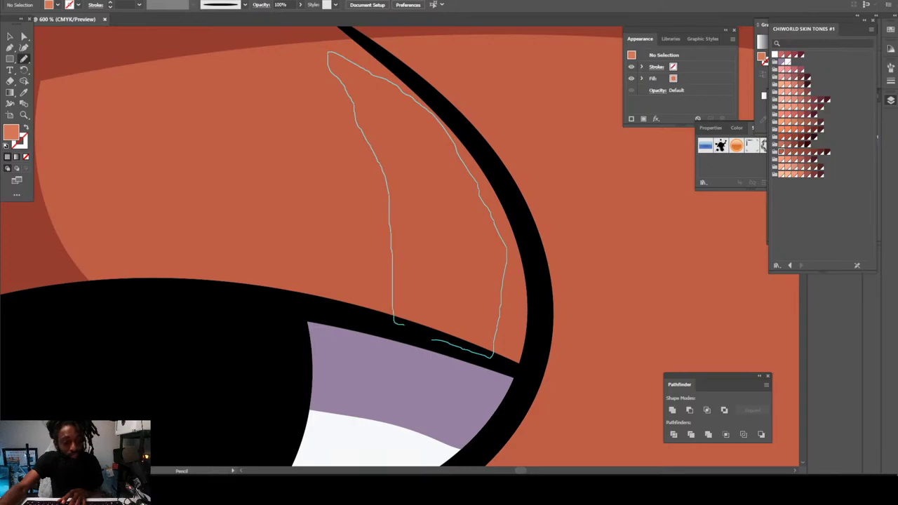
key("ctrl+1")
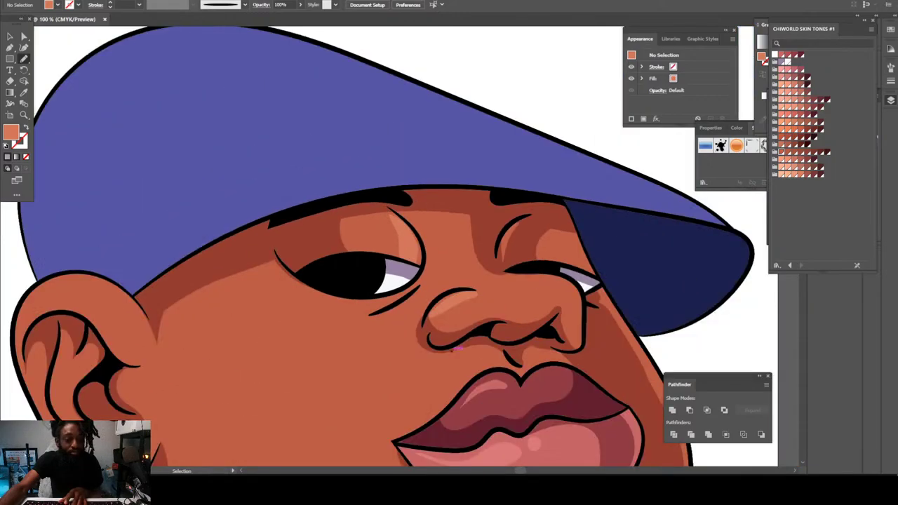
Step: Draw a long tapered Pencil highlight across the nose bridge, beneath the far-side eye's outline, with a thin tail toward the brow shadow
key("ctrl+minus")
key("ctrl+minus")
key("ctrl+equal")
key("ctrl+equal")
scroll(444, 352, "right", 2)
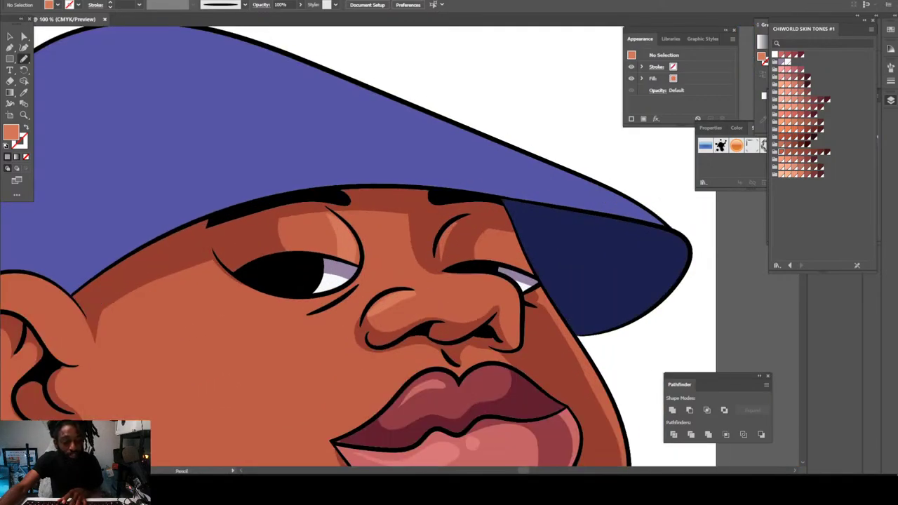
key("ctrl+equal")
key("ctrl+equal")
key("ctrl+equal")
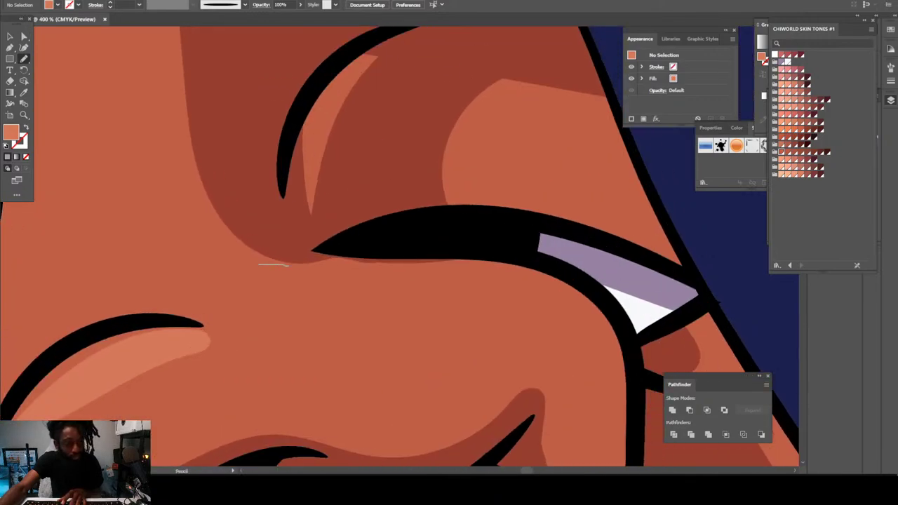
mouse_move(287, 265)
left_mouse_down()
mouse_move(510, 270)
mouse_move(558, 287)
left_mouse_up()
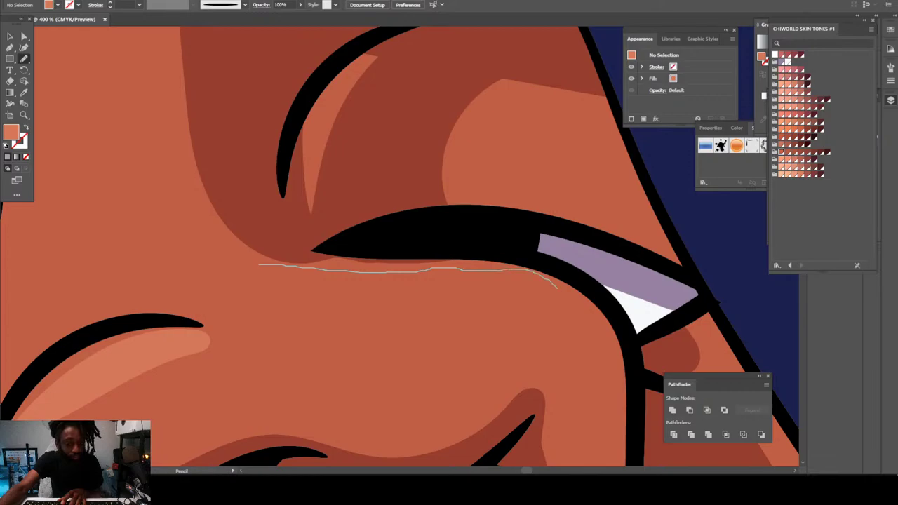
mouse_move(550, 334)
left_mouse_down()
mouse_move(325, 296)
mouse_move(262, 276)
left_mouse_up()
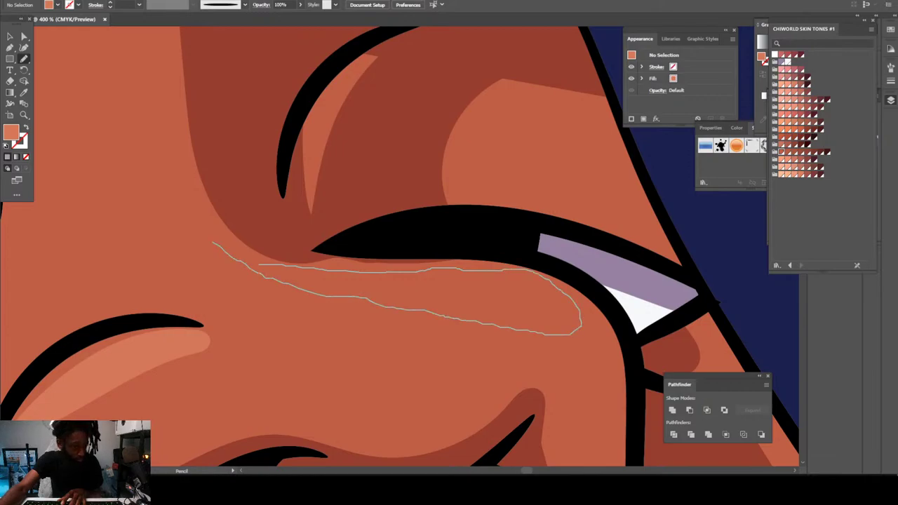
Step: Extend the nose-bridge highlight's thin tail farther up along the edge of the brow shadow with another narrow Pencil shape
key("ctrl+minus")
key("ctrl+minus")
key("ctrl+minus")
key("ctrl+minus")
key("ctrl+minus")
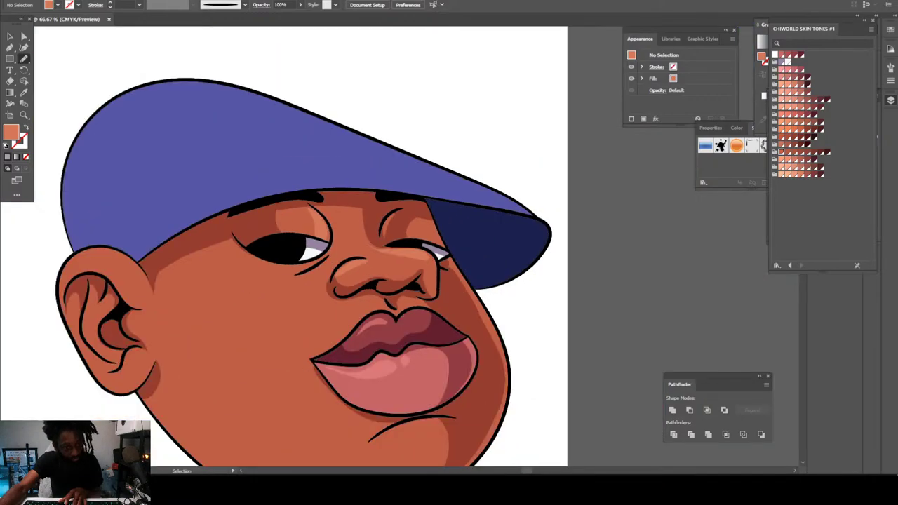
key("ctrl+plus")
key("ctrl+plus")
key("ctrl+plus")
key("ctrl+plus")
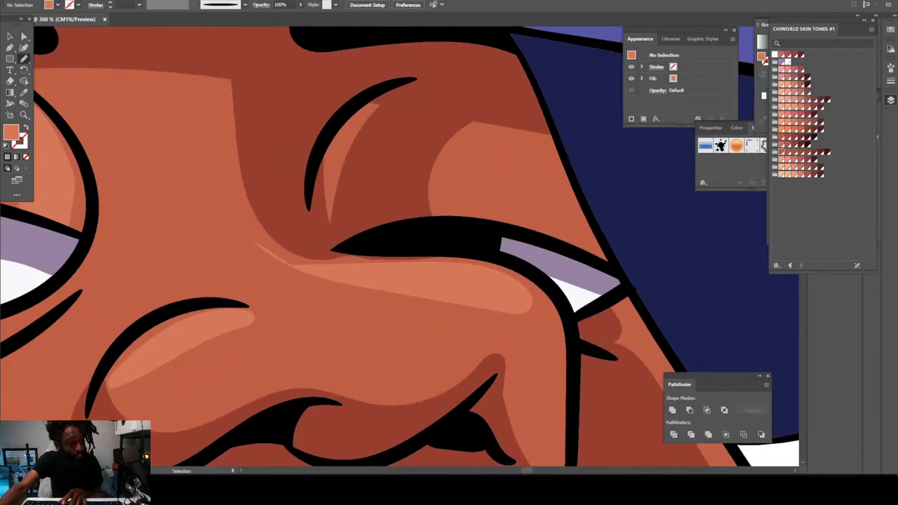
key("ctrl+plus")
key("ctrl+plus")
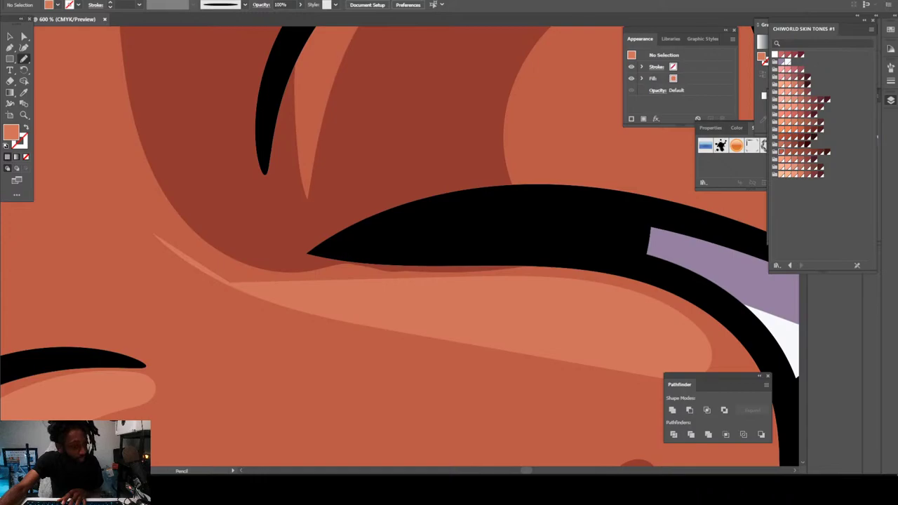
left_click_drag(226, 284, 182, 259)
left_click_drag(148, 222, 150, 225)
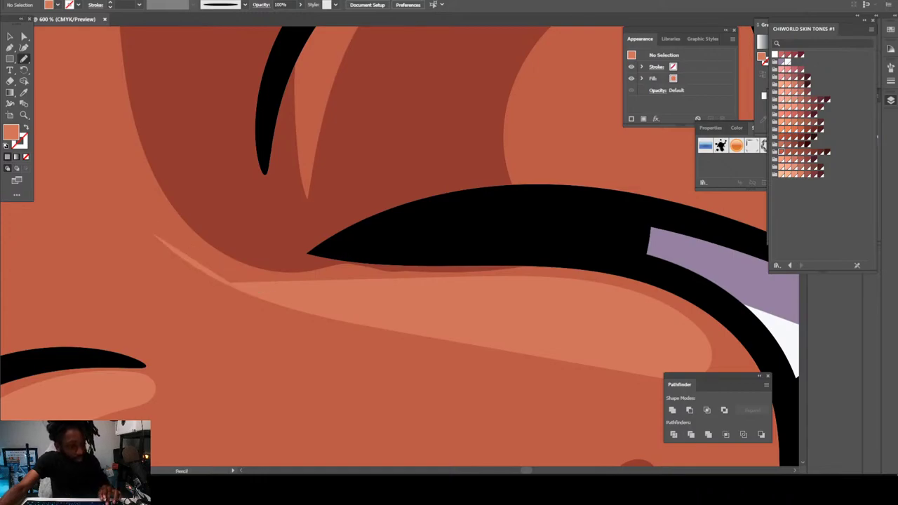
left_click_drag(302, 307, 257, 294)
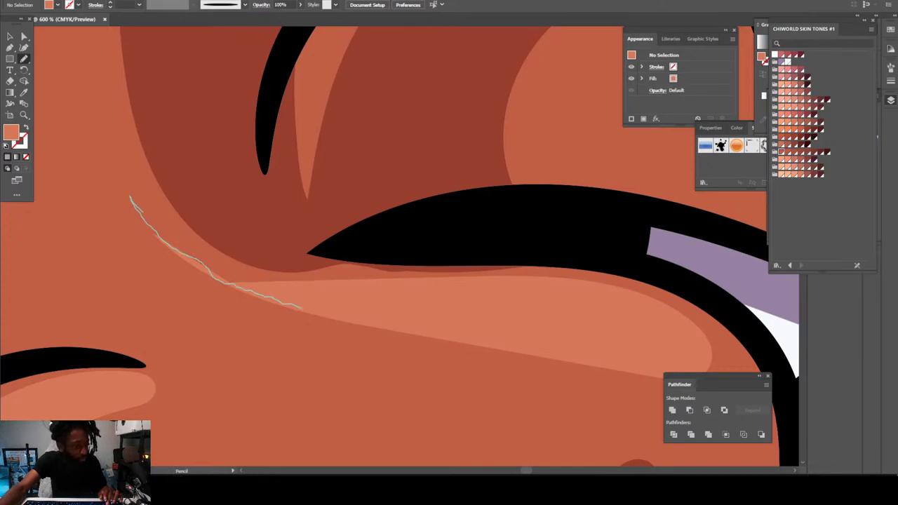
left_click_drag(228, 269, 326, 295)
Step: Draw a narrow curved Pencil highlight on the far-side upper eyelid, following the face outline beside the cap's brim
key("ctrl+minus")
key("ctrl+minus")
key("ctrl+minus")
key("ctrl+minus")
key("ctrl+minus")
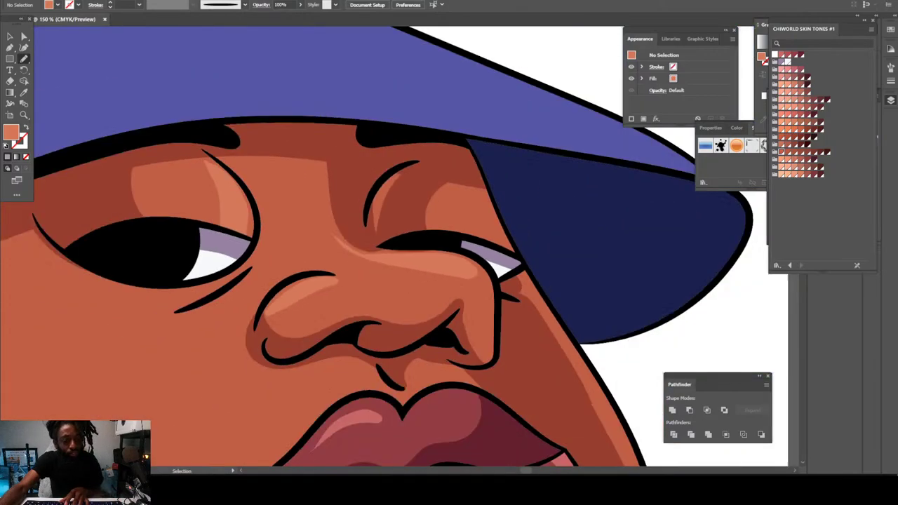
key("ctrl+plus")
key("ctrl+plus")
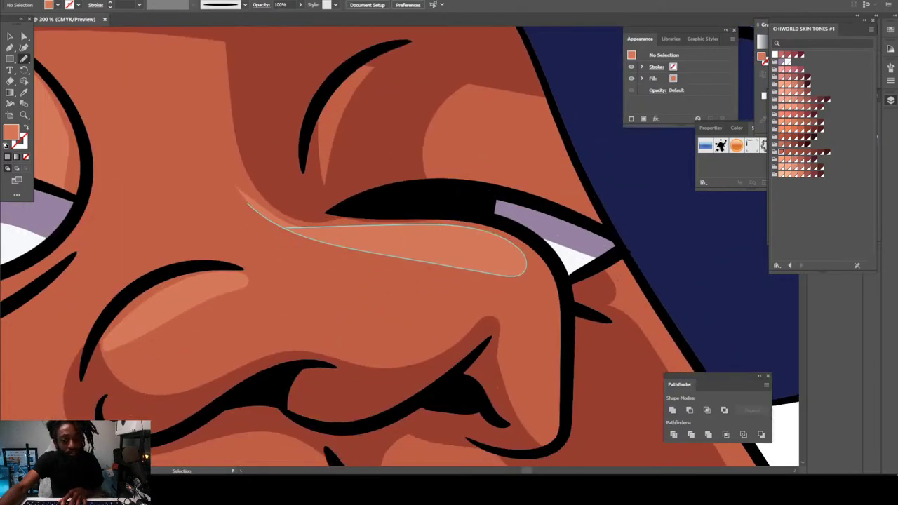
left_click_drag(421, 245, 298, 347)
key("ctrl+plus")
key("ctrl+plus")
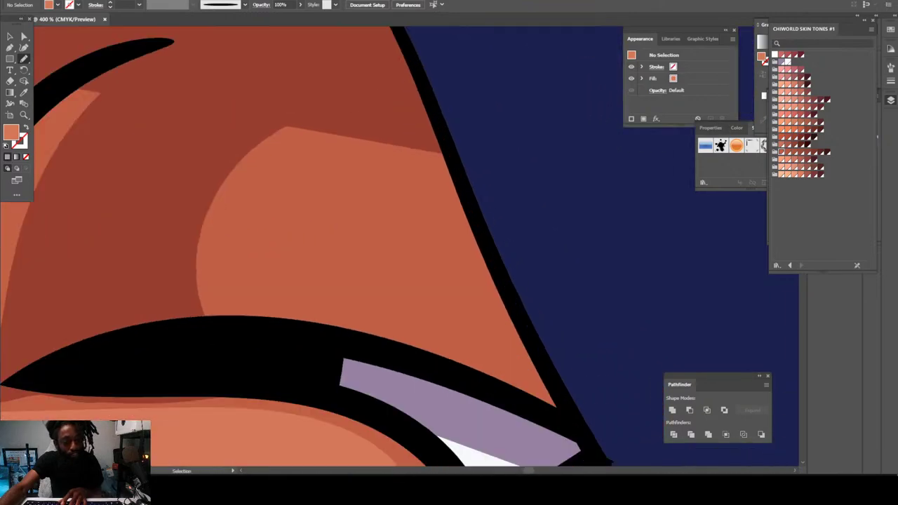
key("ctrl+plus")
mouse_move(453, 348)
left_mouse_down()
mouse_move(418, 219)
mouse_move(361, 152)
mouse_move(422, 171)
mouse_move(437, 187)
mouse_move(485, 309)
mouse_move(526, 372)
left_mouse_up()
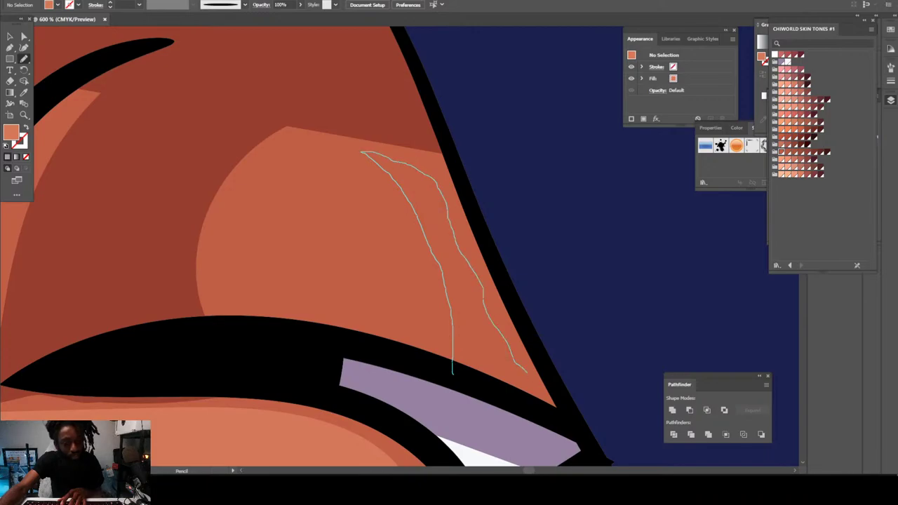
left_click_drag(521, 403, 519, 406)
Step: Draw a small teardrop-shaped Pencil highlight above the upper lip, between the near-side nostril shadow and the philtrum line
key("ctrl+minus")
key("ctrl+minus")
key("ctrl+minus")
key("ctrl+minus")
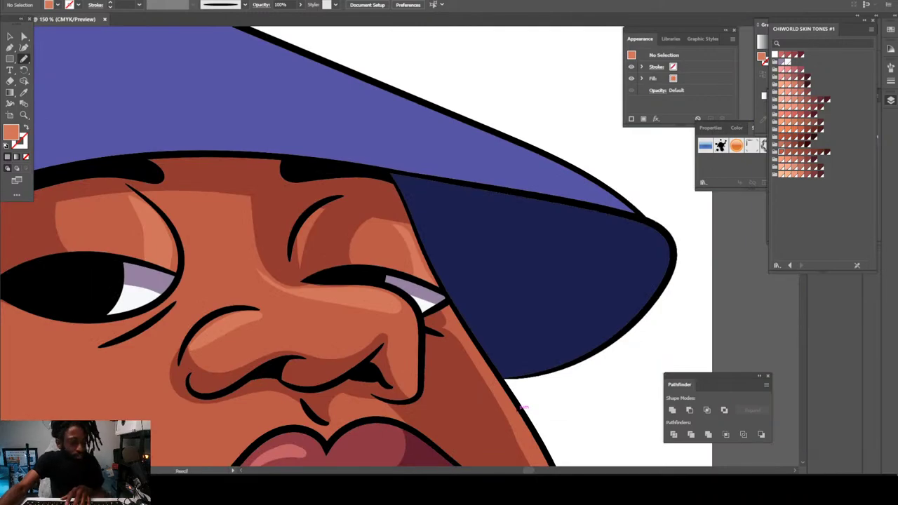
scroll(523, 405, "down", 3)
scroll(373, 243, "up", 6)
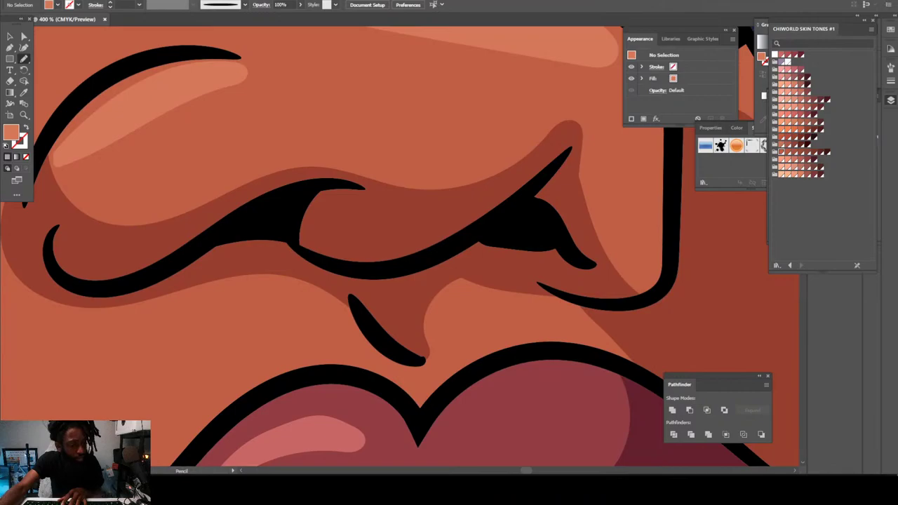
left_click_drag(339, 327, 368, 355)
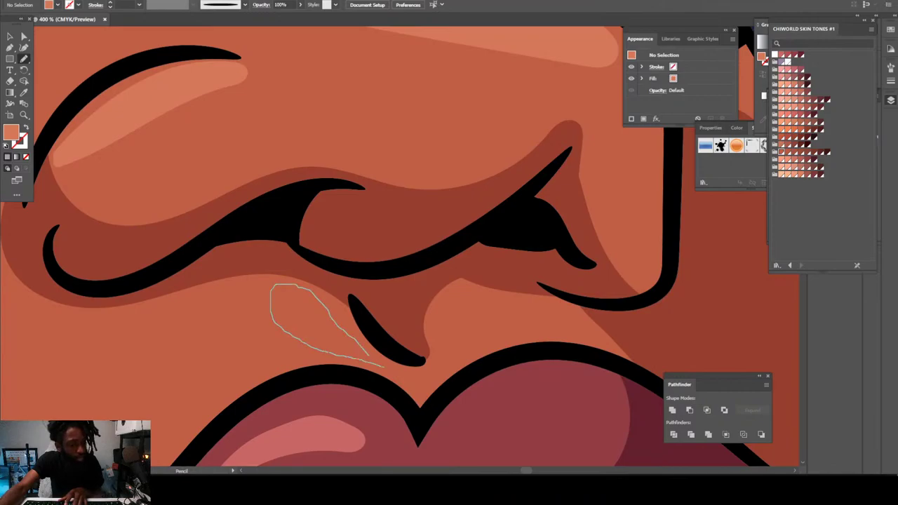
scroll(421, 230, "down", 6)
scroll(404, 348, "down", 1)
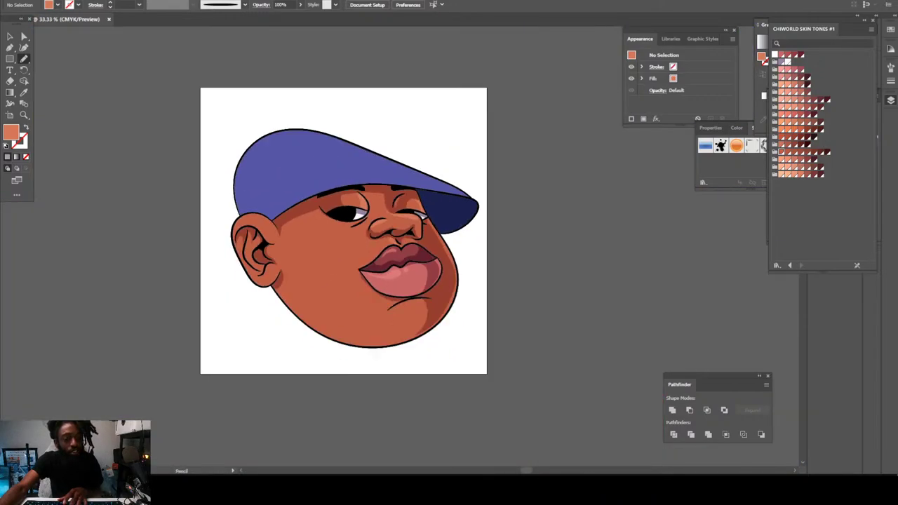
scroll(404, 348, "up", 5)
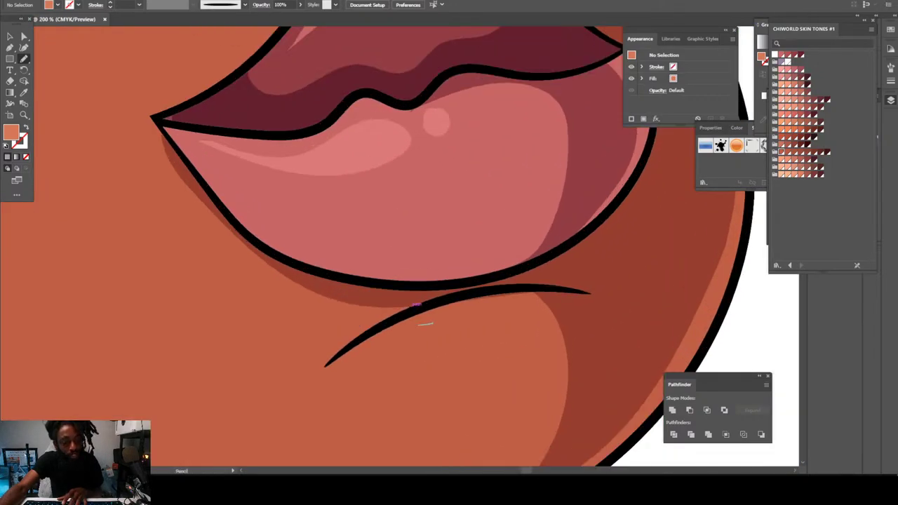
left_click_drag(419, 324, 371, 347)
mouse_move(361, 407)
left_mouse_down()
mouse_move(386, 396)
mouse_move(425, 350)
left_mouse_up()
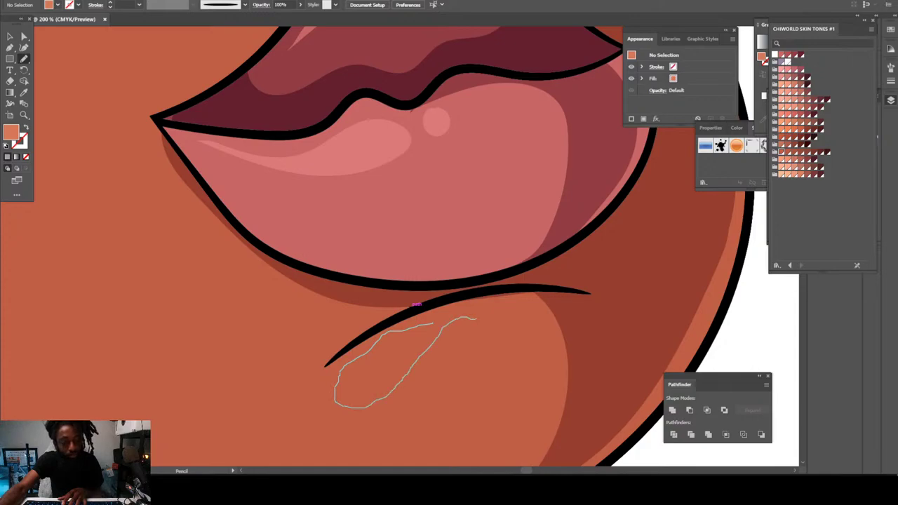
left_click_drag(476, 319, 477, 320)
key("ctrl+z")
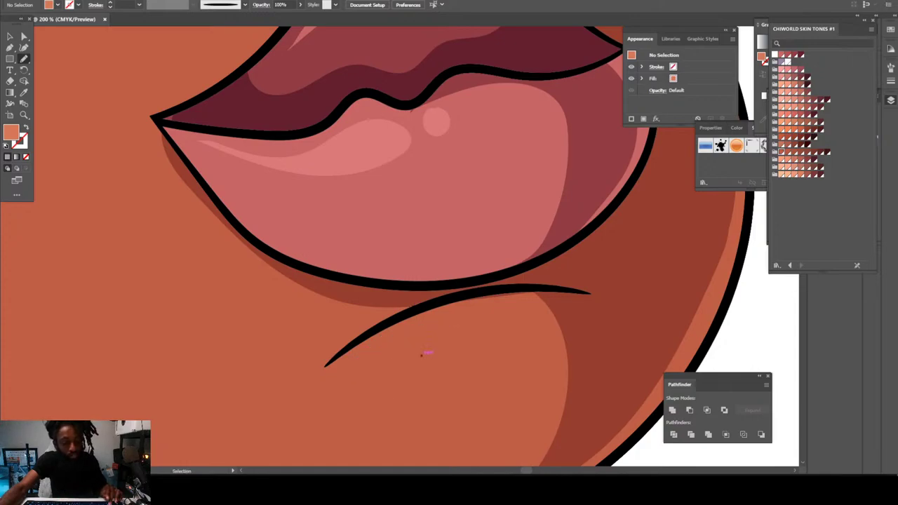
left_click_drag(383, 327, 340, 362)
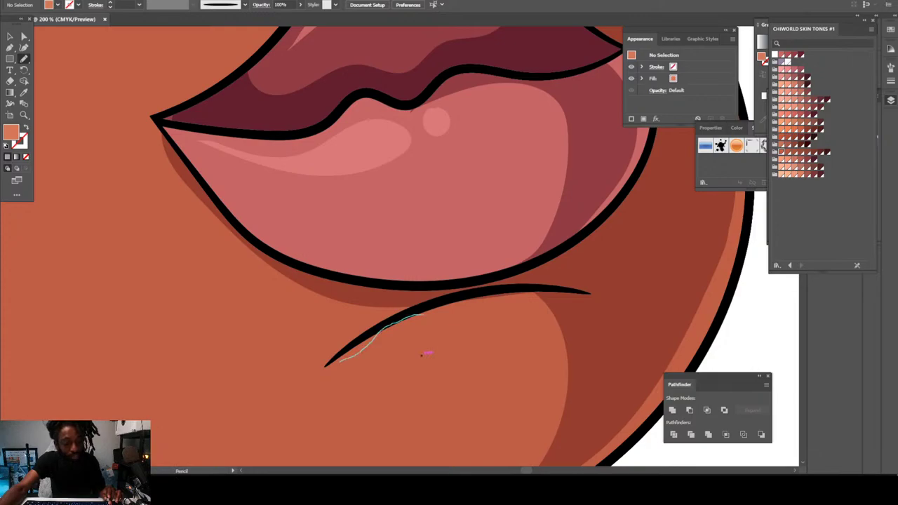
mouse_move(361, 397)
left_mouse_down()
mouse_move(407, 352)
mouse_move(477, 340)
mouse_move(503, 362)
left_mouse_up()
key("ctrl+z")
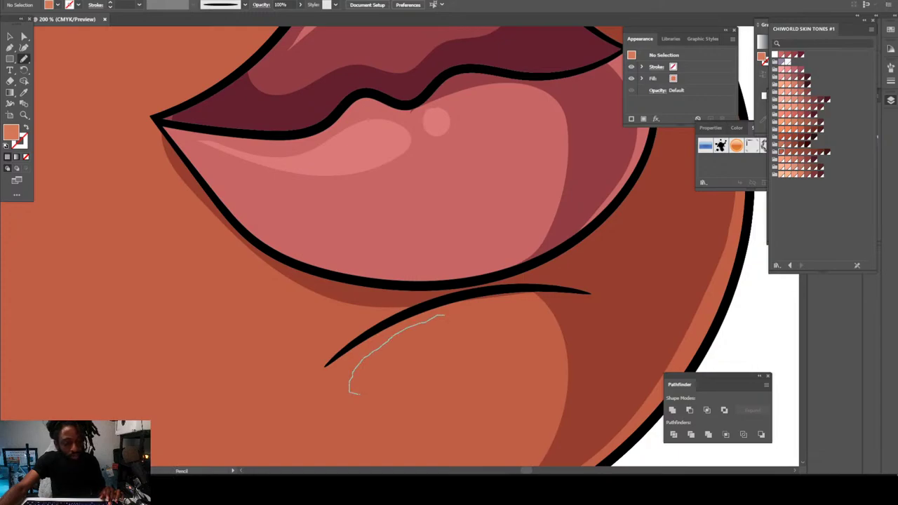
Step: Draw a teardrop-shaped Pencil highlight on the chin, just beneath the curved crease under the lower lip
mouse_move(359, 394)
left_mouse_down()
mouse_move(435, 353)
mouse_move(470, 314)
left_mouse_up()
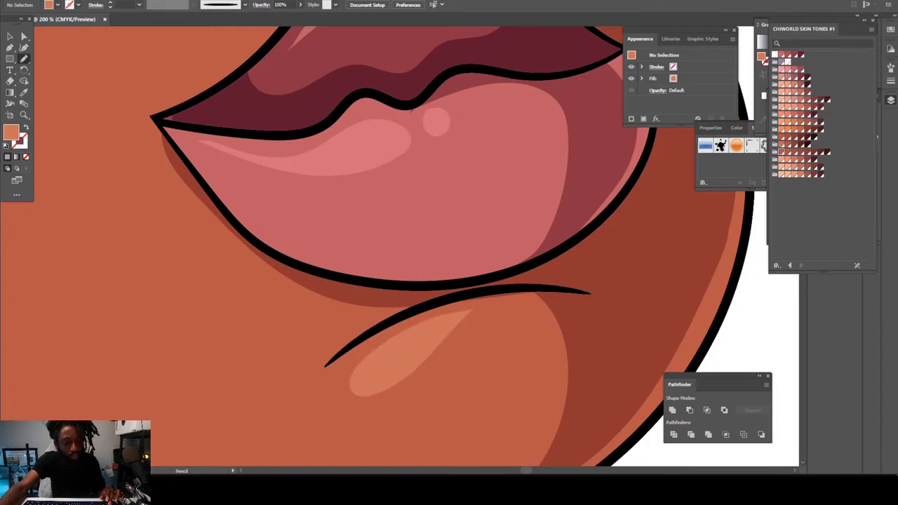
key("ctrl+minus")
key("ctrl+minus")
key("ctrl+minus")
key("ctrl+minus")
key("ctrl+minus")
key("ctrl+minus")
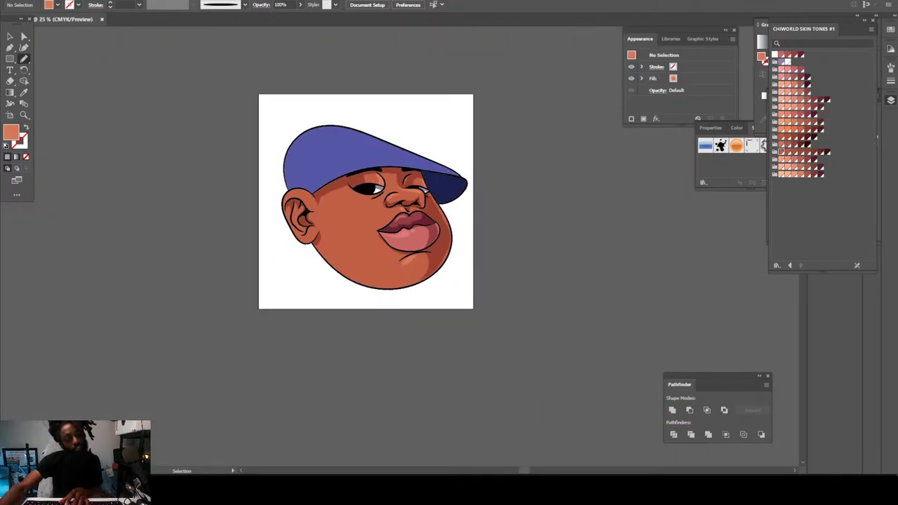
Step: Examine the chin highlight and the other skin highlights across the face, and compare them with the unhighlighted ear
key("ctrl+plus")
key("ctrl+plus")
key("ctrl+plus")
scroll(340, 220, "up", 2)
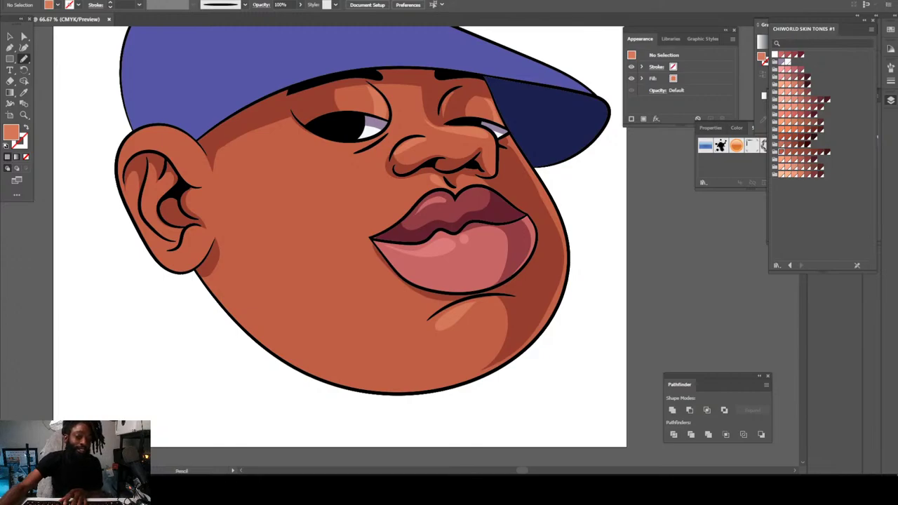
scroll(357, 238, "left", 2)
key("ctrl+minus")
scroll(358, 238, "left", 5)
key("ctrl+plus")
key("ctrl+plus")
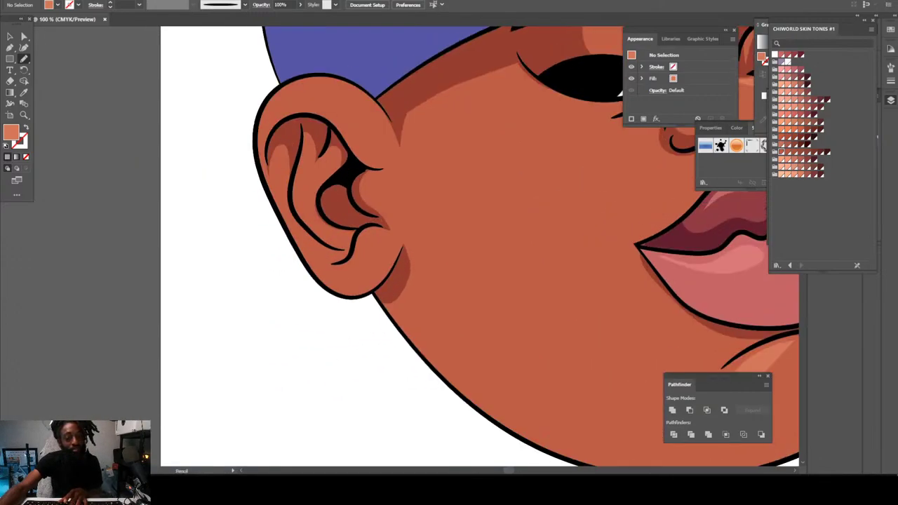
Step: Draw a forked Pencil highlight inside the ear, running alongside the long inner fold line and branching around the shadow's tip
scroll(358, 239, "up", 4)
key("ctrl+plus")
key("ctrl+plus")
scroll(358, 239, "left", 2)
key("ctrl+plus")
scroll(358, 239, "left", 2)
scroll(358, 238, "down", 4)
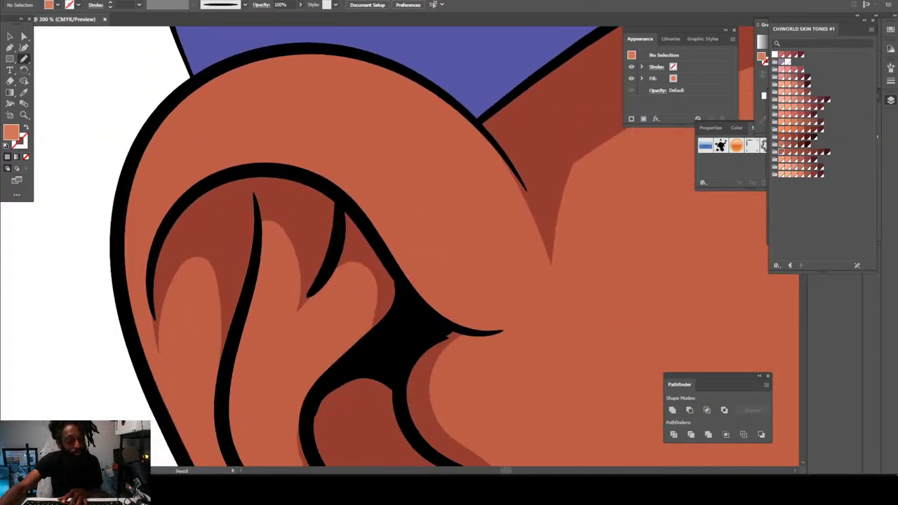
scroll(365, 245, "down", 3)
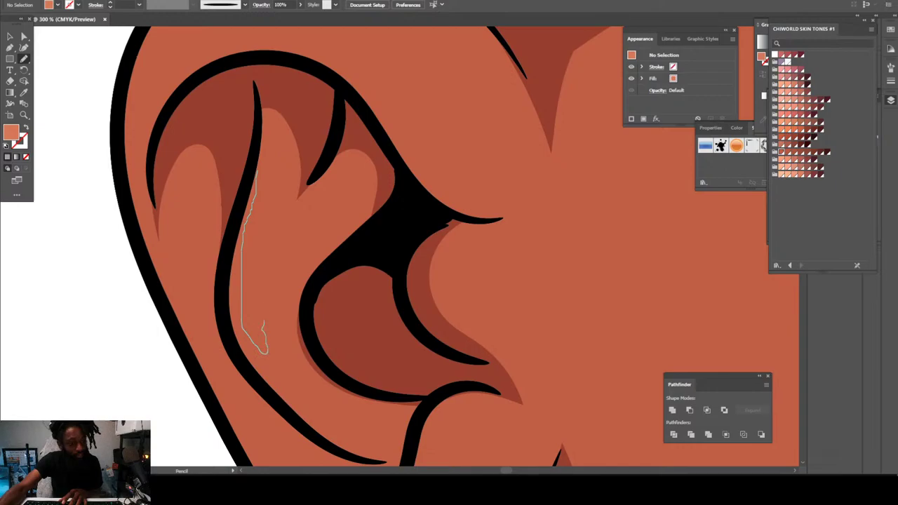
mouse_move(263, 321)
left_mouse_down()
mouse_move(309, 223)
mouse_move(307, 203)
left_mouse_up()
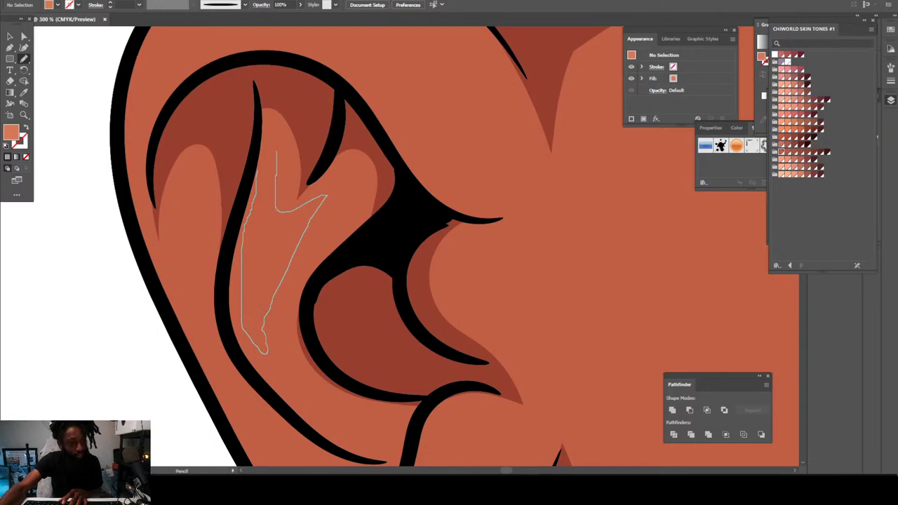
left_click_drag(266, 342, 265, 350)
Step: Draw a broad curved Pencil highlight along the upper rim of the ear, tapering down its outer side
scroll(421, 245, "up", 5)
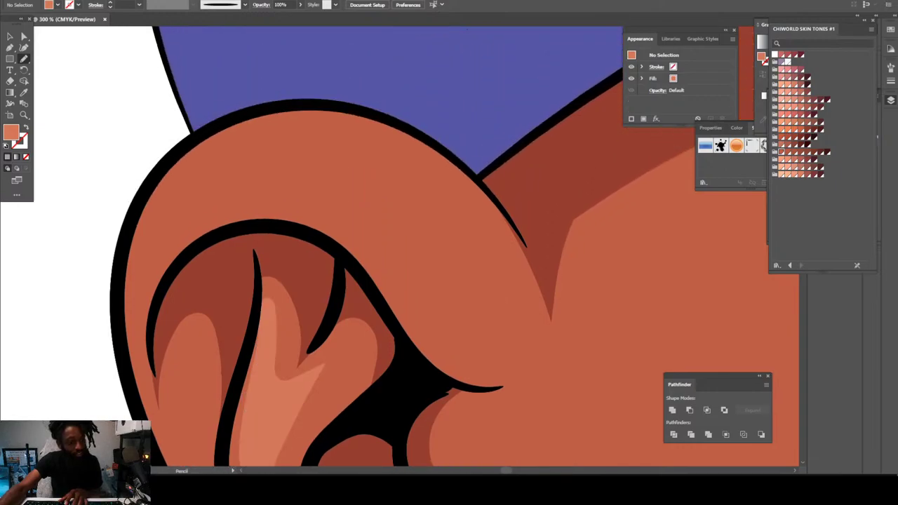
mouse_move(190, 159)
left_mouse_down()
mouse_move(142, 218)
mouse_move(133, 261)
mouse_move(228, 191)
mouse_move(317, 187)
mouse_move(443, 277)
mouse_move(471, 283)
left_mouse_up()
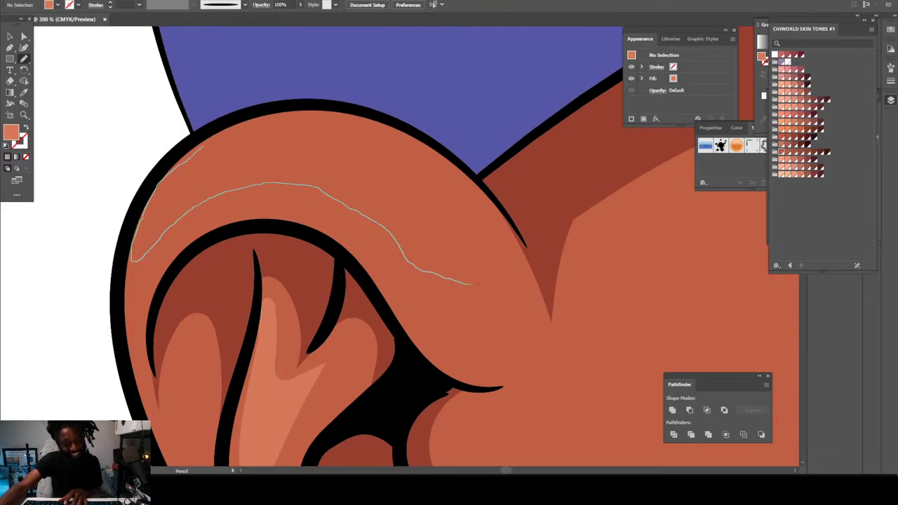
mouse_move(488, 234)
left_mouse_down()
mouse_move(414, 150)
mouse_move(352, 122)
left_mouse_up()
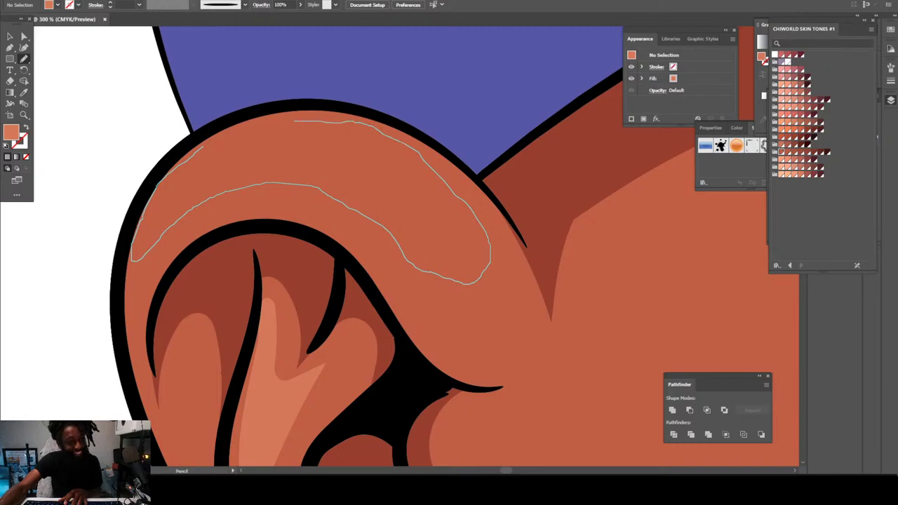
left_click_drag(295, 120, 221, 139)
Step: Compare the ear-rim highlight with the highlights on the rest of the face
key("ctrl+minus")
key("ctrl+minus")
key("ctrl+minus")
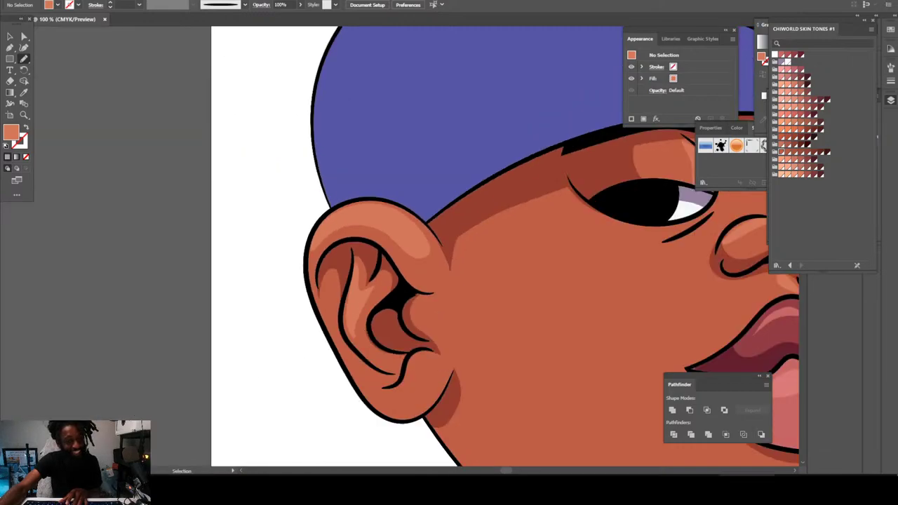
key("ctrl+minus")
key("ctrl+minus")
key("ctrl+minus")
scroll(400, 246, "right", 9)
key("ctrl+plus")
key("ctrl+plus")
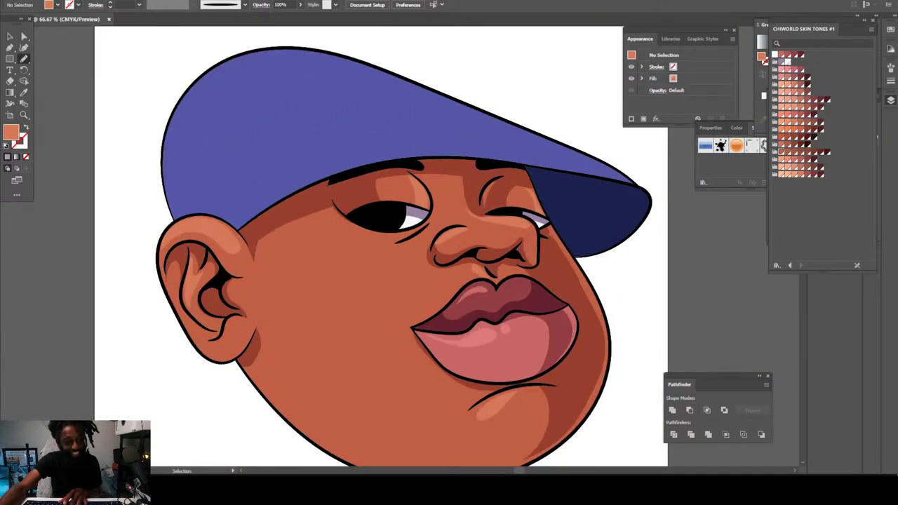
Step: Draw a small rounded Pencil highlight on the ear's tragus, beside the crescent shadow at the ear opening
scroll(400, 245, "left", 5)
key("ctrl+plus")
key("ctrl+plus")
key("ctrl+plus")
key("ctrl+plus")
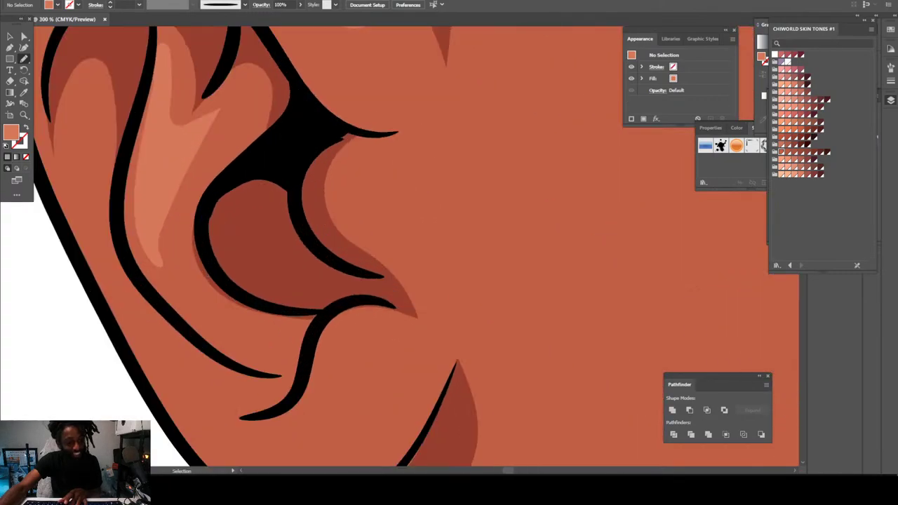
mouse_move(335, 188)
left_mouse_down()
mouse_move(355, 197)
mouse_move(389, 187)
left_mouse_up()
left_click_drag(337, 172, 335, 184)
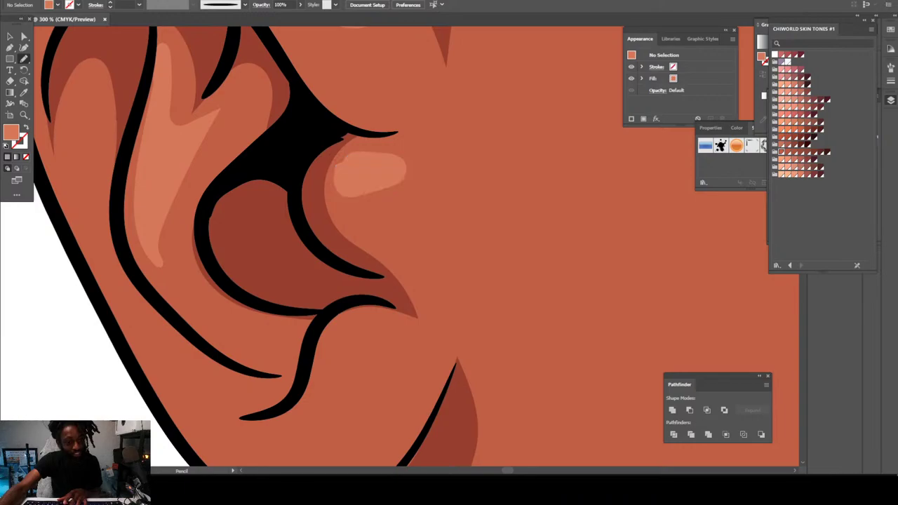
Step: Draw a wavy Pencil highlight on the earlobe, following the curve of the lower inner fold line
scroll(365, 245, "down", 4)
mouse_move(396, 225)
left_mouse_down()
mouse_move(335, 233)
mouse_move(324, 287)
mouse_move(284, 328)
left_mouse_up()
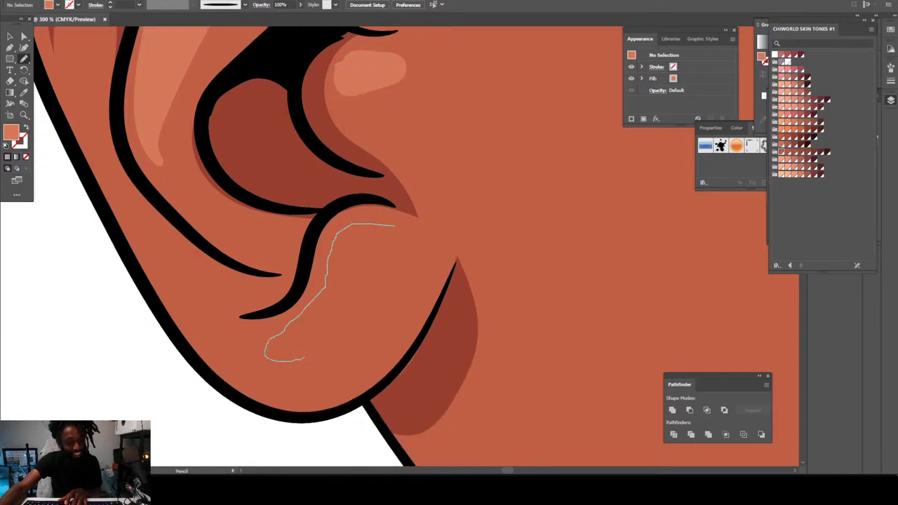
left_click_drag(304, 358, 346, 303)
left_click_drag(395, 223, 396, 225)
Step: Examine the completed ear highlights in relation to the whole portrait
key("ctrl+minus")
key("ctrl+minus")
key("ctrl+minus")
key("ctrl+minus")
key("ctrl+minus")
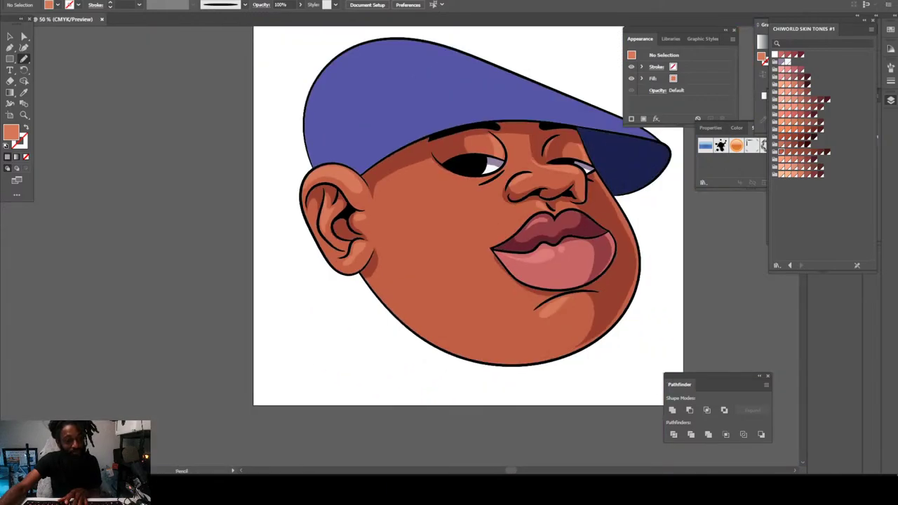
key("ctrl+minus")
key("ctrl+minus")
key("ctrl+equal")
key("ctrl+equal")
key("ctrl+equal")
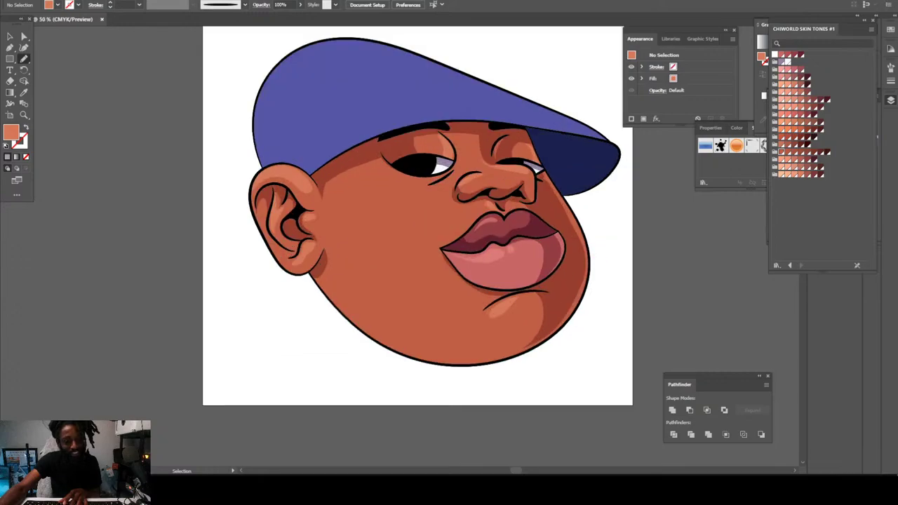
Step: Try to draw a forked Pencil highlight between the near eye's inner corner and the top of the nostril line
key("ctrl+plus")
key("ctrl+plus")
key("ctrl+plus")
key("ctrl+plus")
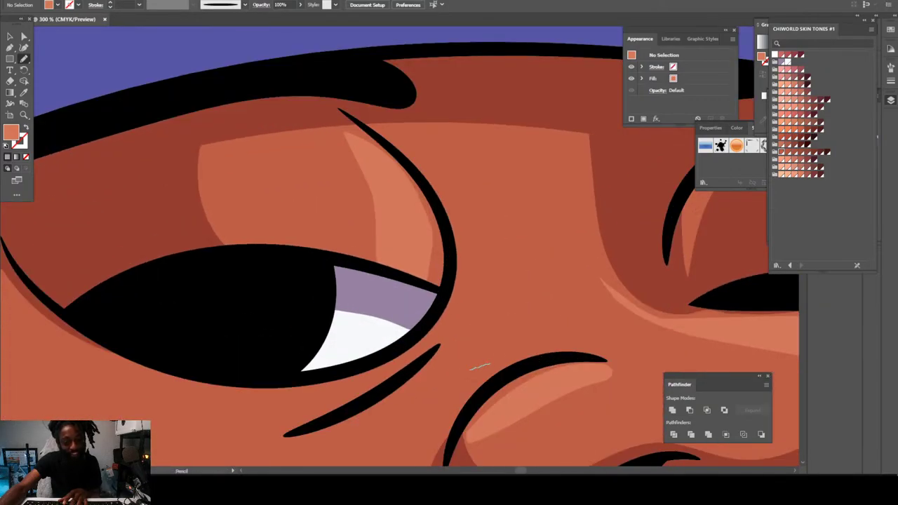
left_click_drag(489, 363, 509, 327)
left_click_drag(491, 289, 486, 242)
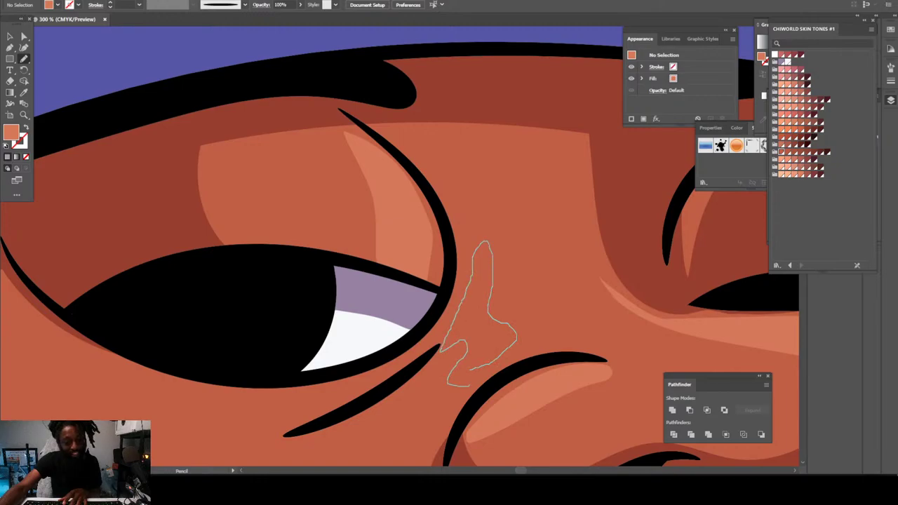
left_click_drag(448, 382, 484, 366)
Step: Examine the area between the near eye and the nose against the rest of the face
key("ctrl+minus")
key("ctrl+minus")
key("ctrl+minus")
key("ctrl+minus")
key("ctrl+minus")
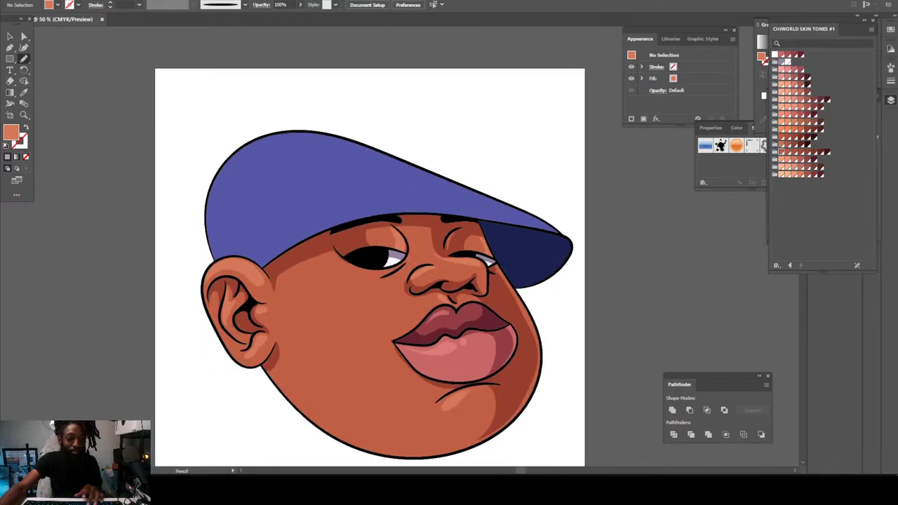
scroll(370, 267, "down", 2)
key("ctrl+plus")
key("ctrl+plus")
scroll(400, 247, "up", 2)
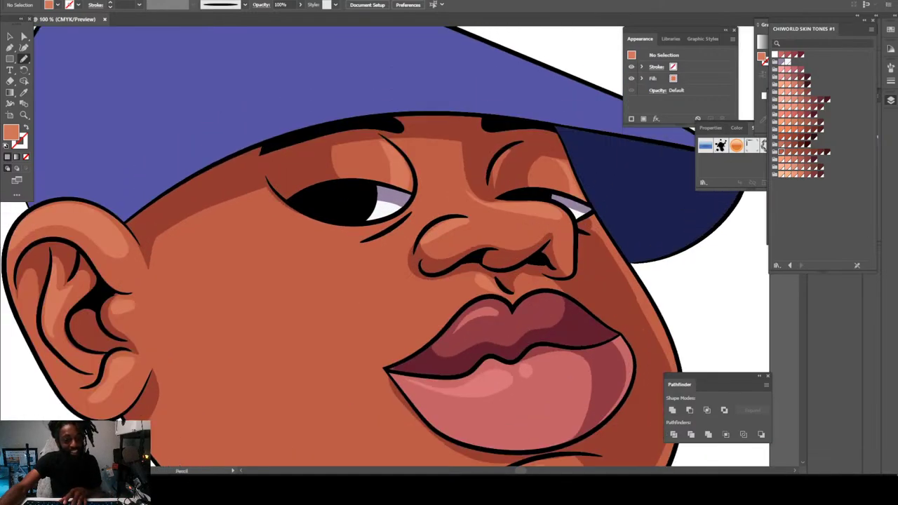
key("ctrl+minus")
scroll(399, 246, "up", 2)
Step: Draw a slender curved Pencil highlight beside the near eye's inner corner and a small rounded one above it on the nose bridge
key("ctrl+plus")
key("ctrl+plus")
key("ctrl+plus")
key("ctrl+plus")
key("ctrl+plus")
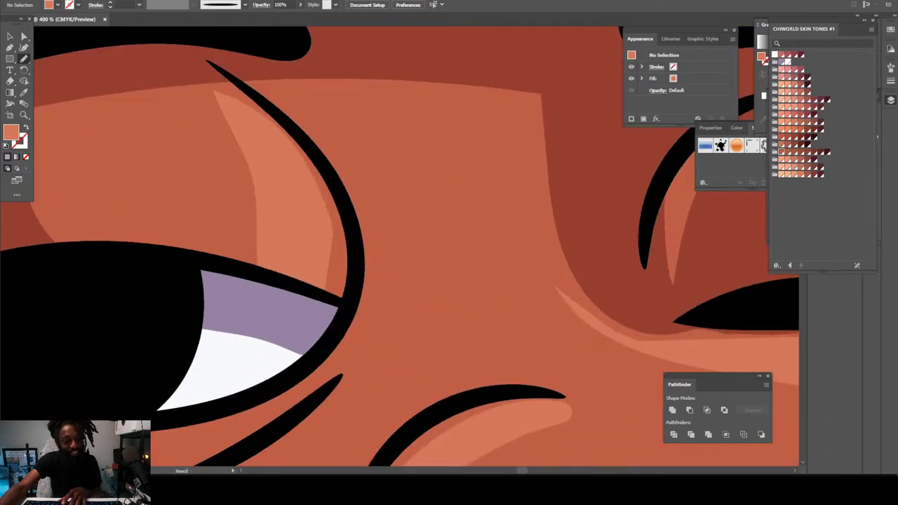
mouse_move(366, 366)
left_mouse_down()
mouse_move(397, 323)
mouse_move(402, 286)
mouse_move(399, 253)
mouse_move(383, 246)
mouse_move(367, 312)
left_mouse_up()
left_click_drag(345, 383, 347, 380)
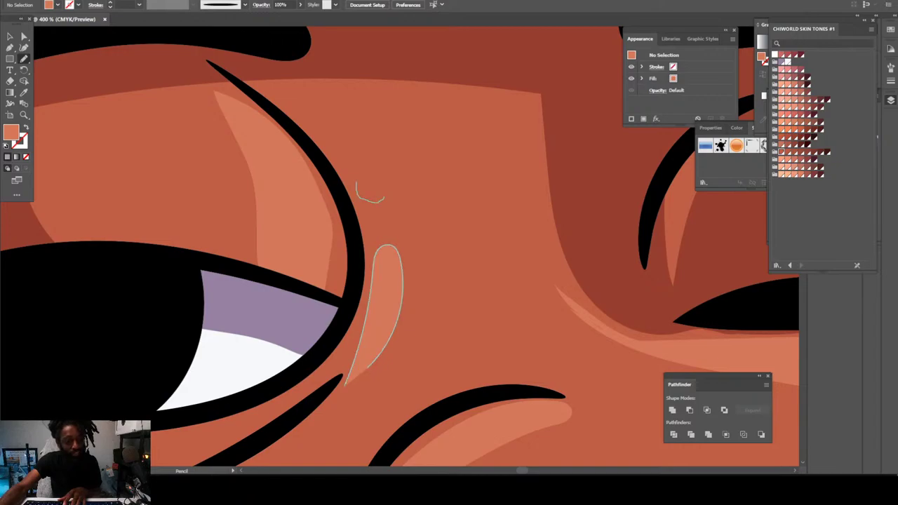
left_click_drag(356, 170, 358, 169)
Step: Draw a long Pencil highlight band along the jawline, from the shadow below the earlobe to the underside of the chin
key("ctrl+0")
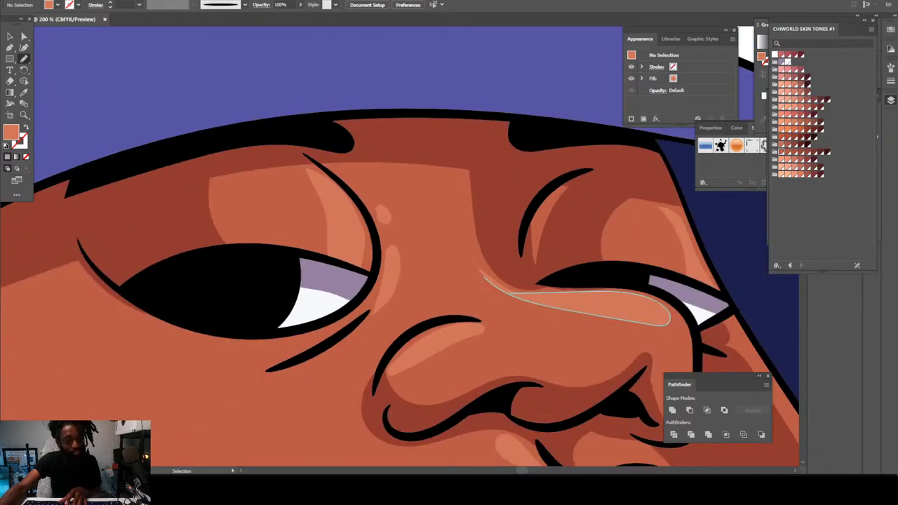
key("ctrl+plus")
key("ctrl+plus")
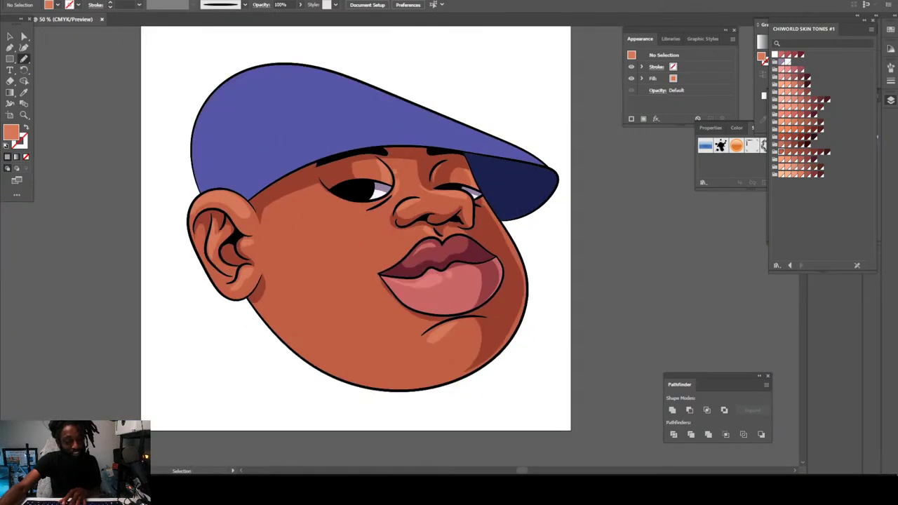
scroll(371, 245, "down", 5)
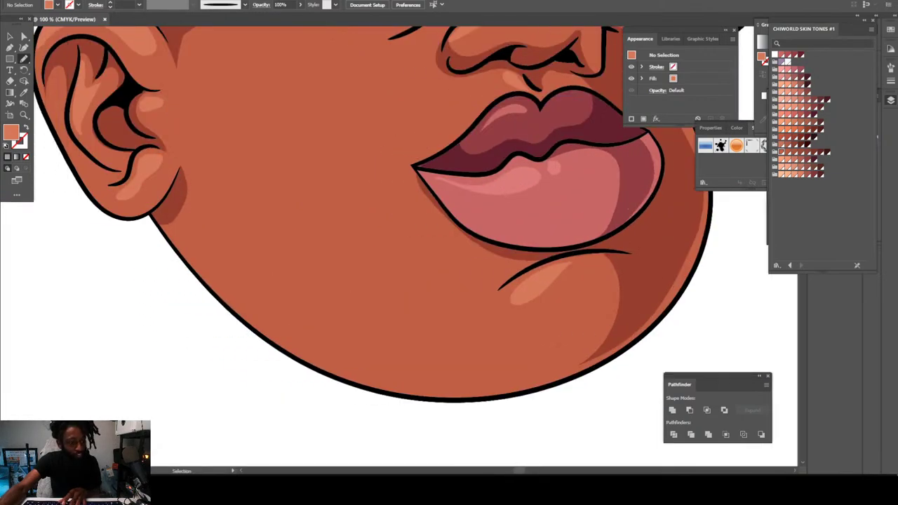
key("ctrl+plus")
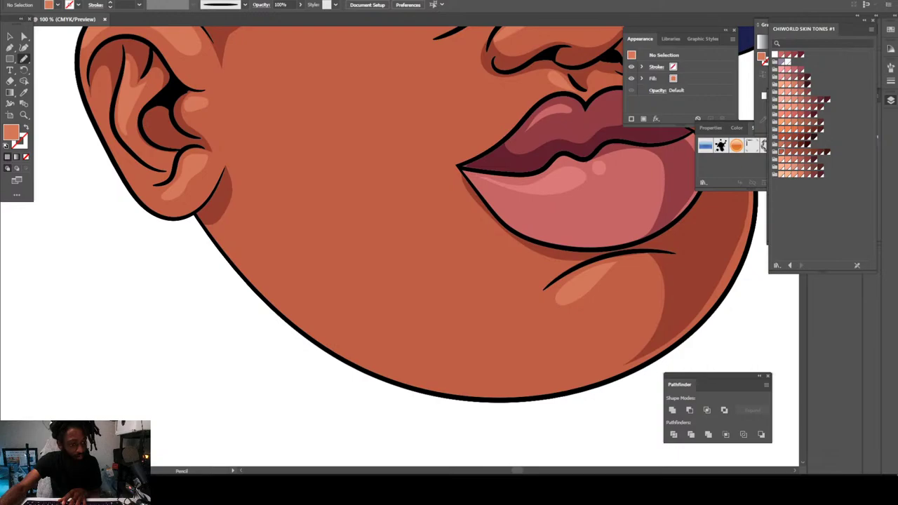
left_click_drag(248, 247, 303, 299)
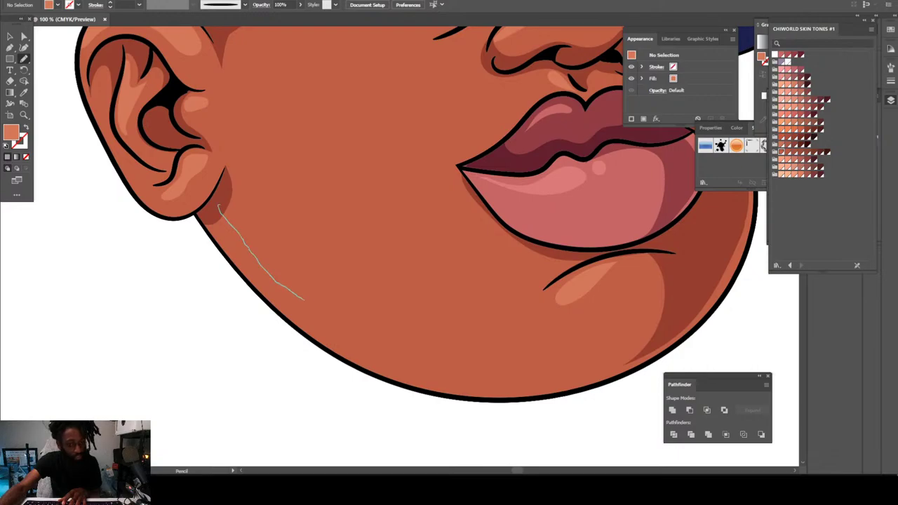
mouse_move(344, 332)
left_mouse_down()
mouse_move(432, 364)
mouse_move(554, 381)
left_mouse_up()
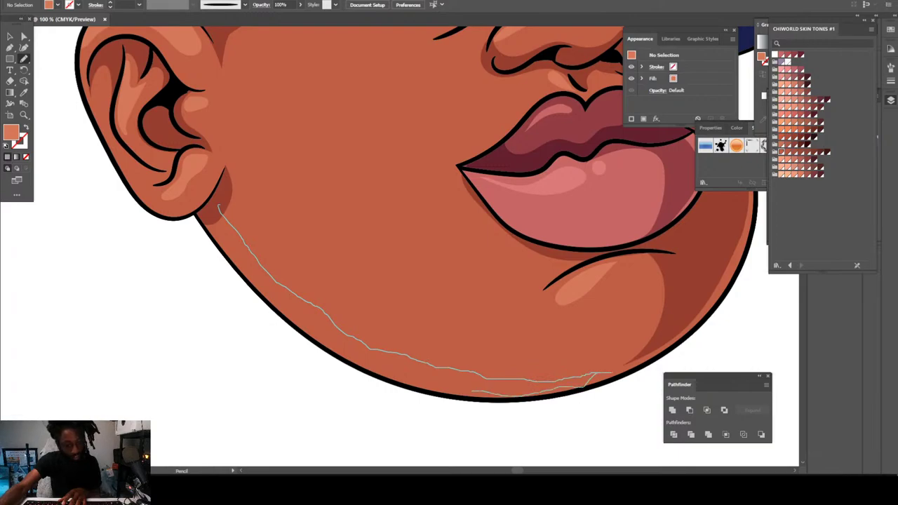
left_click_drag(437, 384, 294, 327)
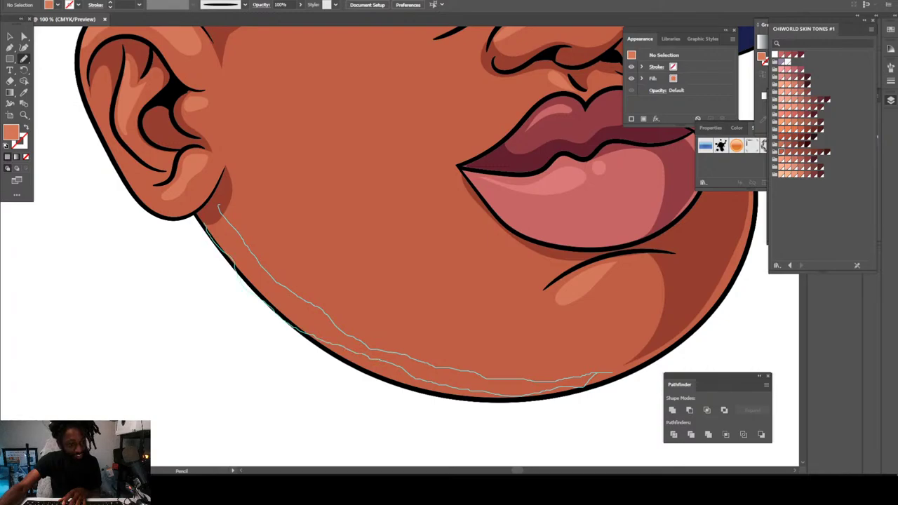
left_click_drag(203, 222, 218, 206)
Step: Erase the part of the jawline highlight that spills outside the black outline, using the Eraser at 10 pt
key("ctrl+minus")
key("ctrl+minus")
key("ctrl+minus")
key("ctrl+equal")
key("ctrl+equal")
key("ctrl+equal")
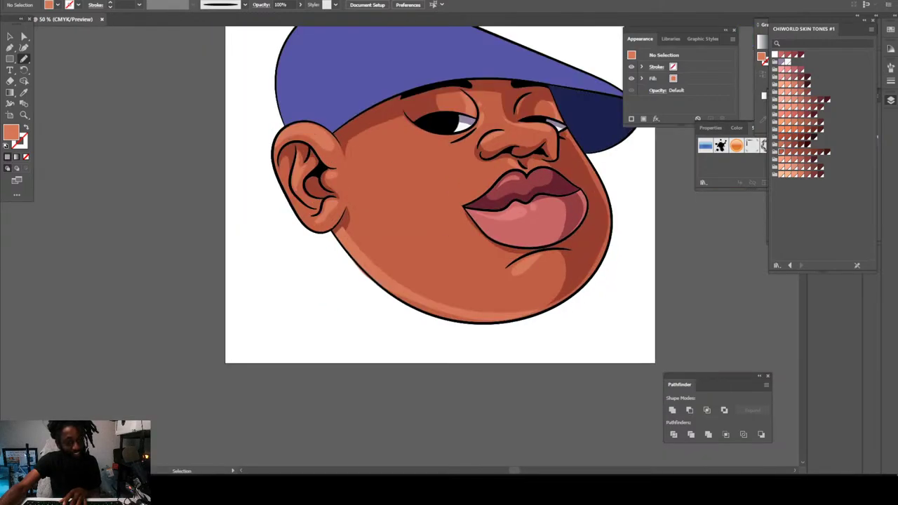
key("ctrl+equal")
key("ctrl+equal")
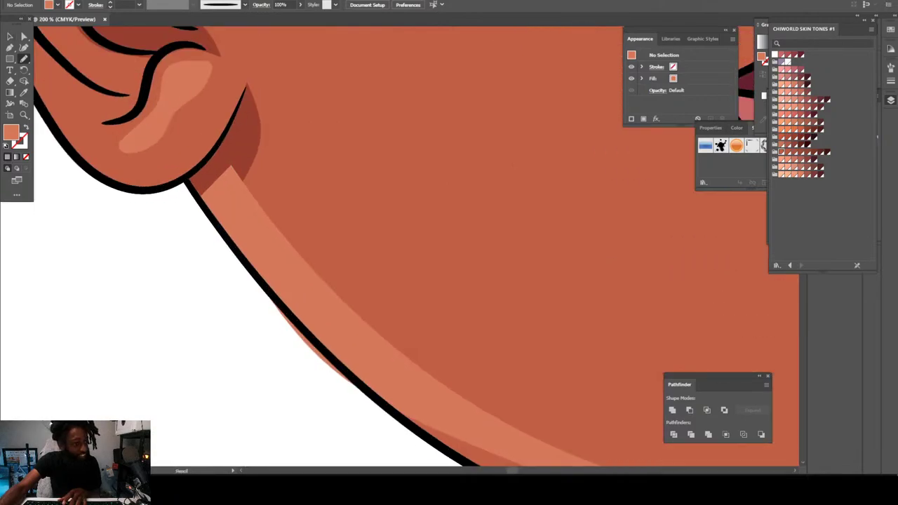
double_click(10, 81)
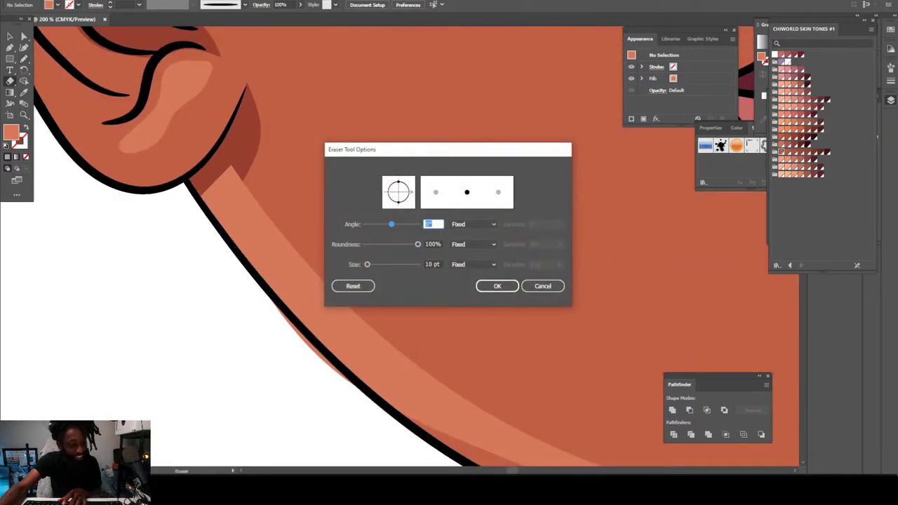
key("Return")
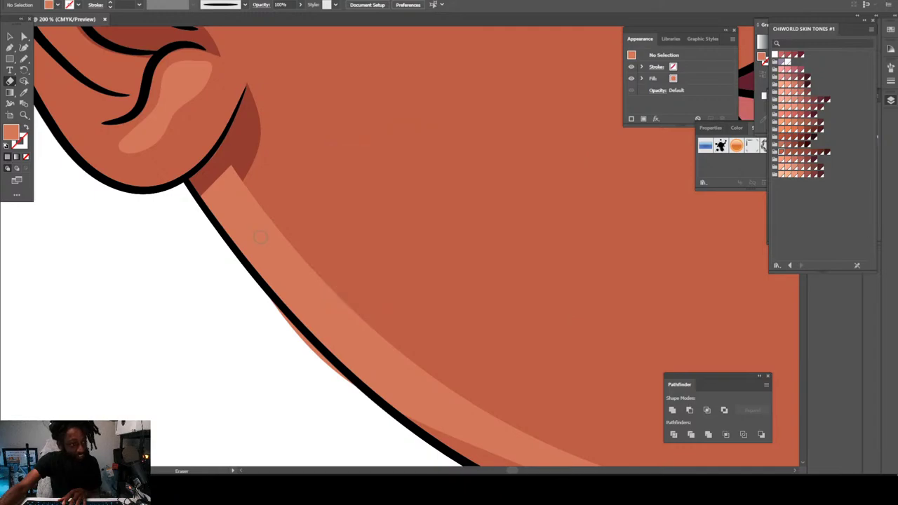
left_click_drag(356, 387, 260, 295)
Step: Check the trimmed jawline highlight and the other skin highlights across the whole portrait
key("ctrl+minus")
key("ctrl+minus")
key("ctrl+minus")
key("ctrl+minus")
key("ctrl+minus")
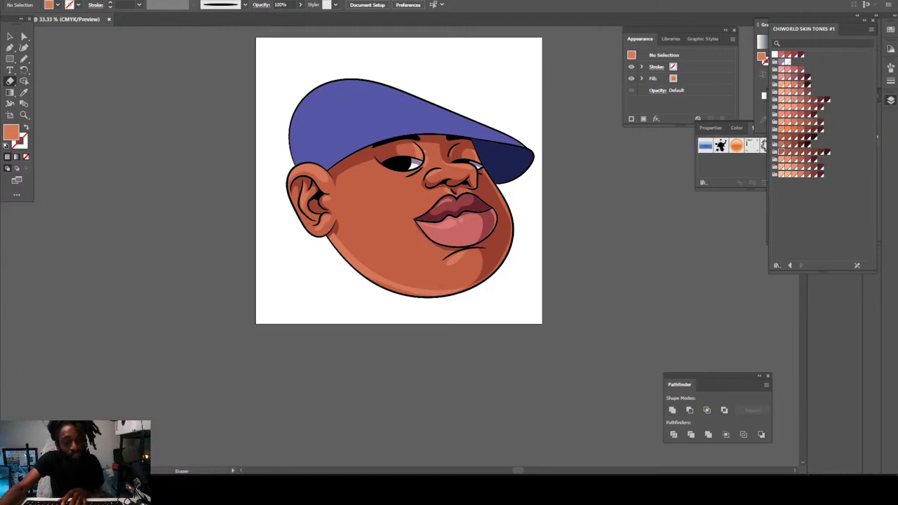
key("ctrl+plus")
key("ctrl+plus")
left_click_drag(728, 290, 620, 382)
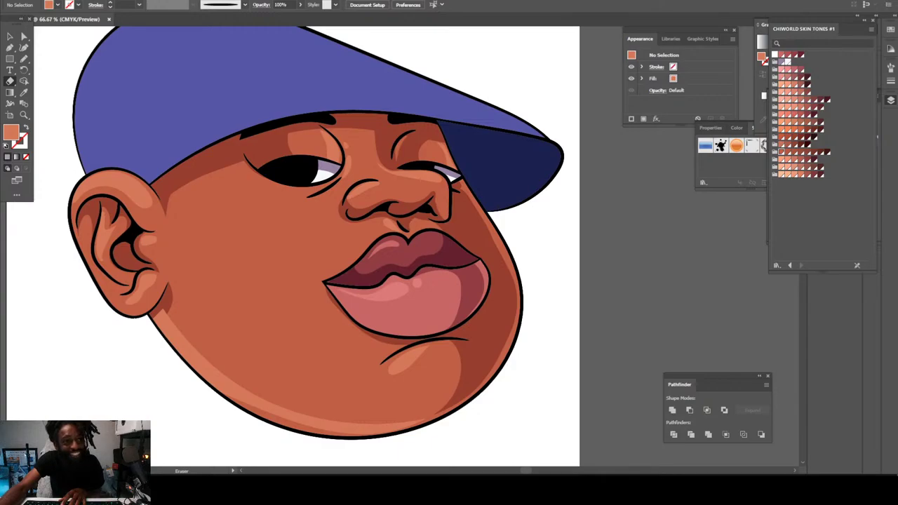
key("ctrl+1")
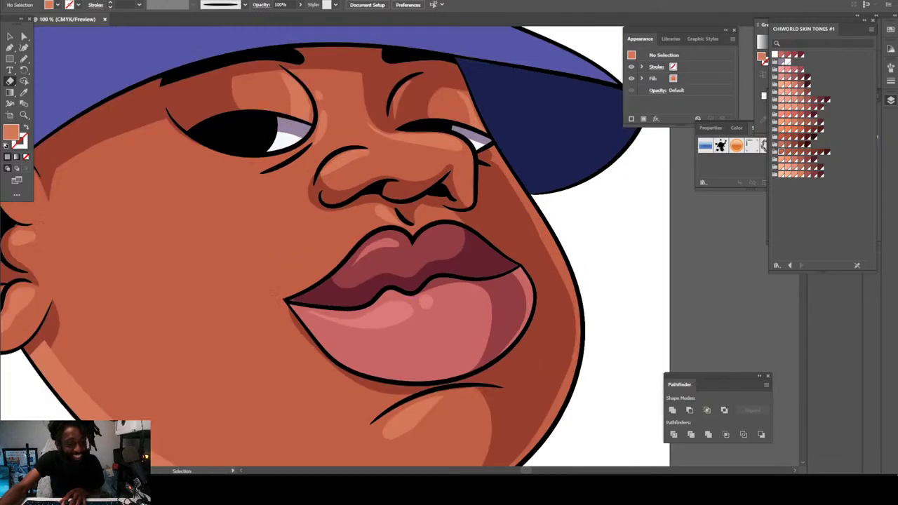
Step: Examine the lips, chin and far cheek up close and compare them with the full portrait
left_click(23, 58)
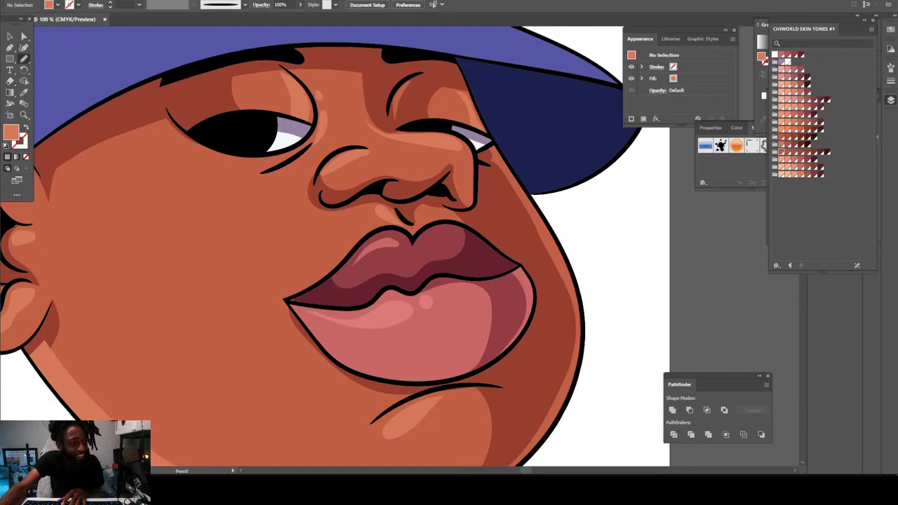
key("ctrl+minus")
key("ctrl+minus")
scroll(399, 246, "down", 2)
key("ctrl+equal")
key("ctrl+equal")
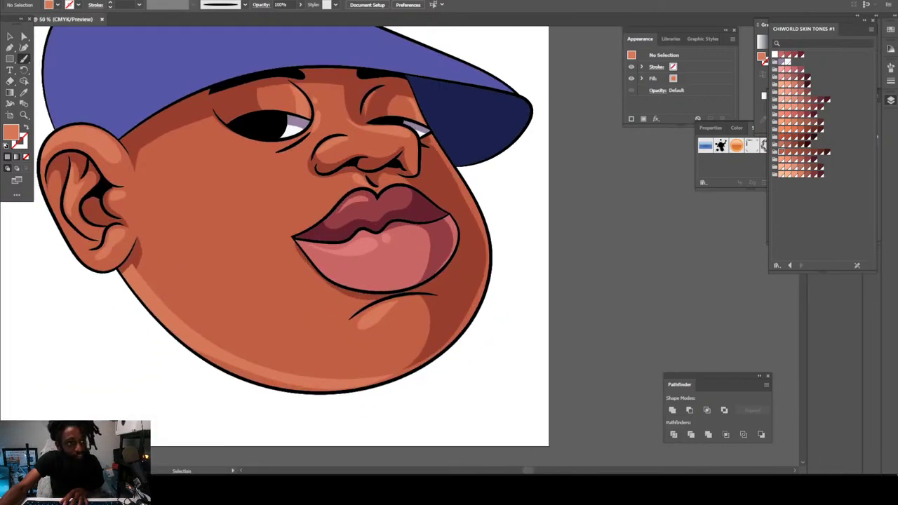
scroll(399, 246, "down", 2)
key("ctrl+equal")
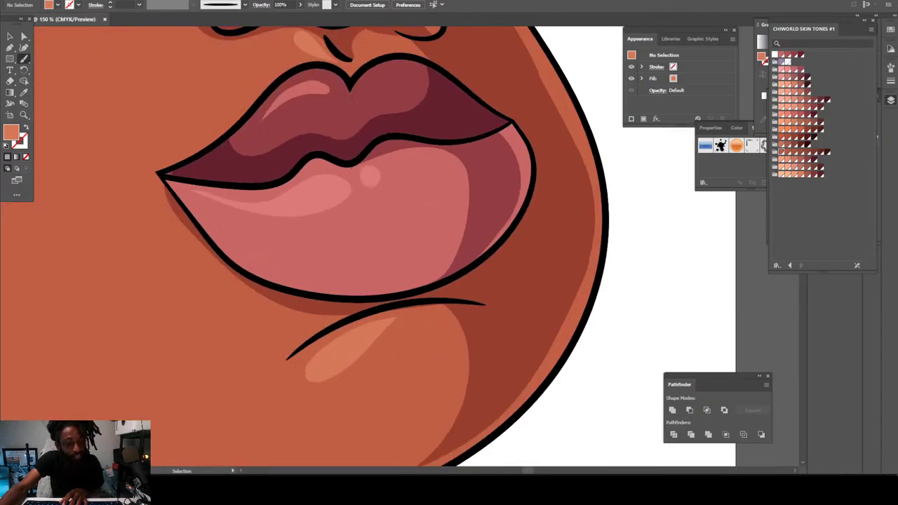
key("ctrl+minus")
key("ctrl+minus")
scroll(399, 246, "left", 3)
scroll(399, 246, "up", 6)
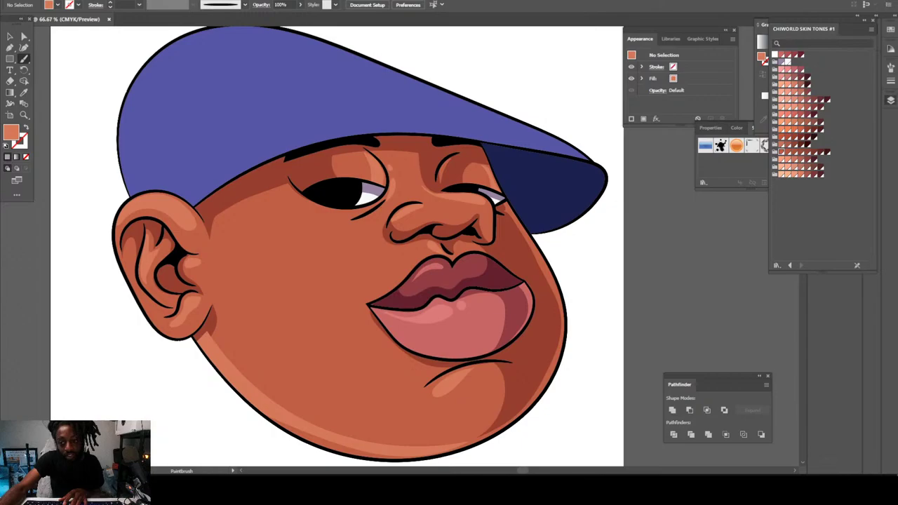
Step: Add a new layer above Layer 1 copy, at the very front of the artwork
left_click(890, 100)
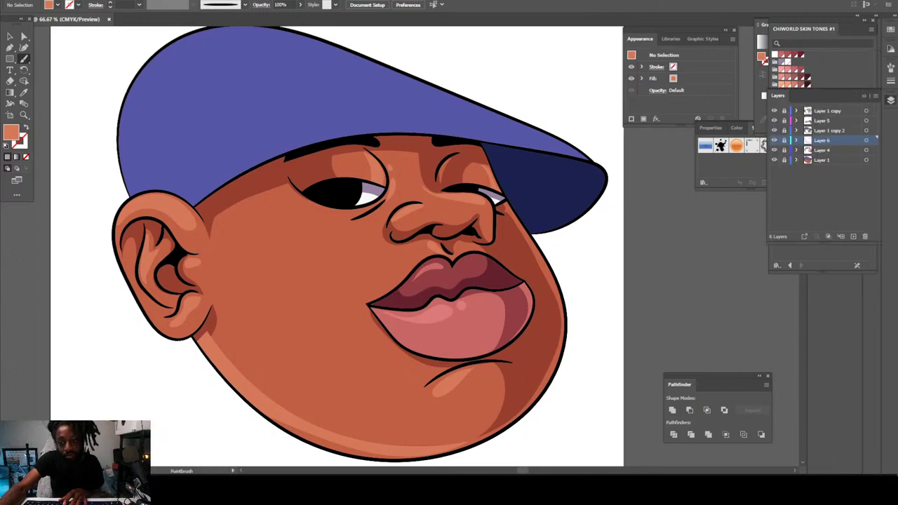
left_click(828, 111)
left_click(853, 236)
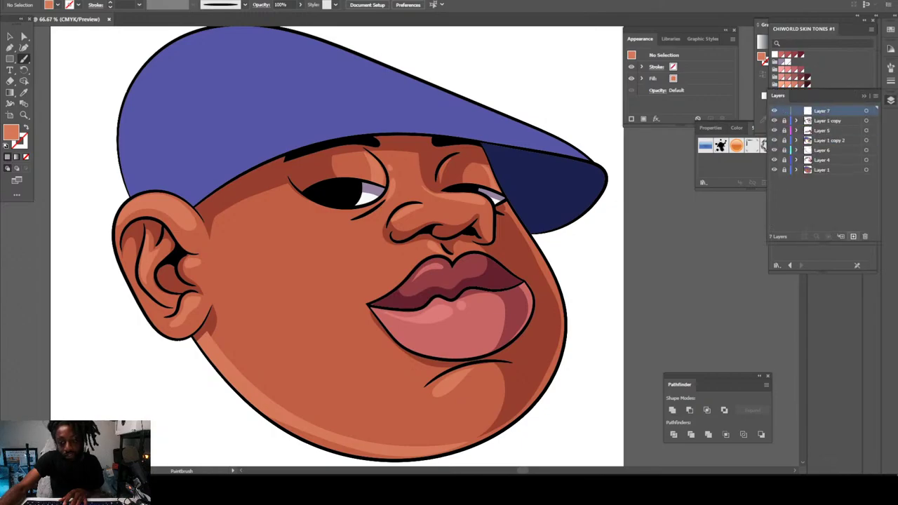
Step: Set the fill colour to a muted dark purple, hex 5B4868
key("ctrl+plus")
key("ctrl+plus")
scroll(400, 245, "up", 2)
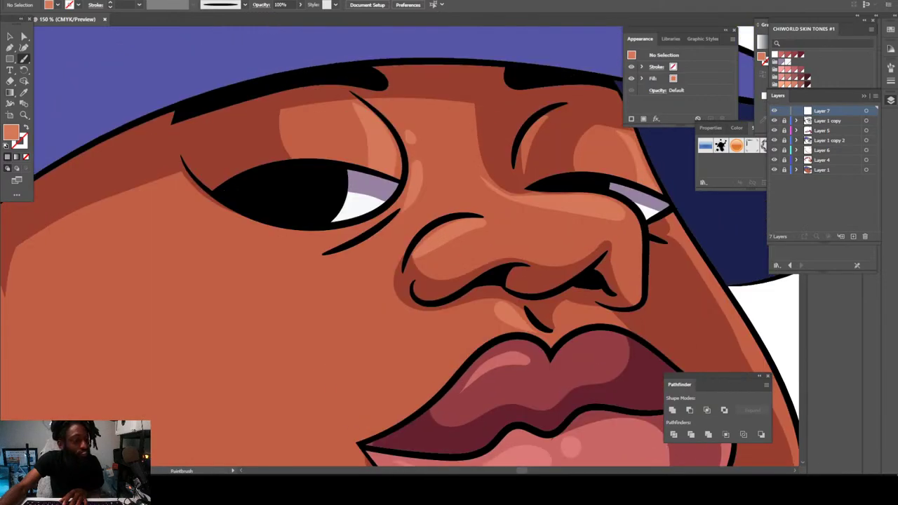
double_click(11, 132)
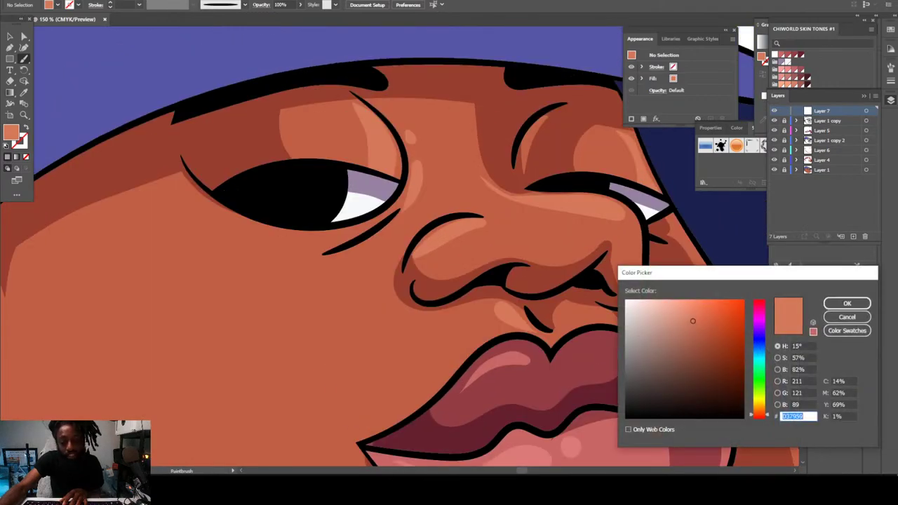
mouse_move(692, 320)
left_mouse_down()
mouse_move(664, 349)
mouse_move(672, 357)
left_mouse_up()
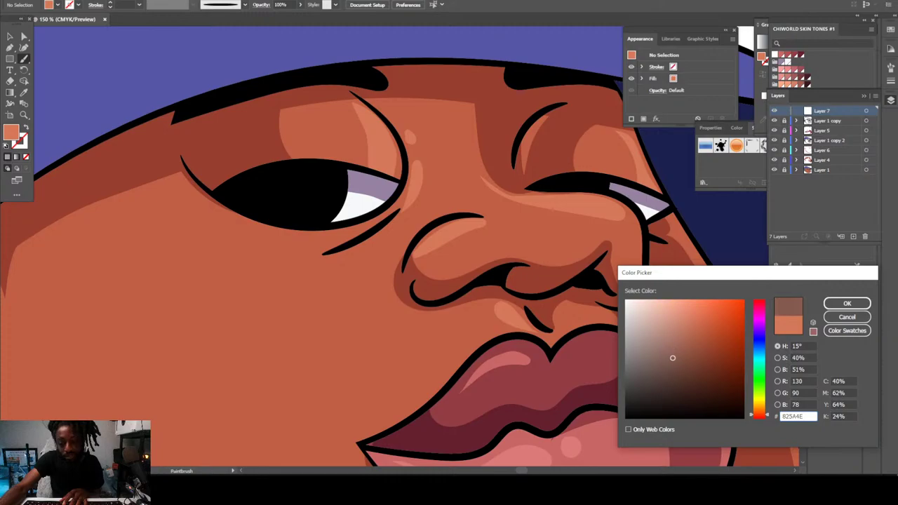
left_click_drag(759, 414, 759, 327)
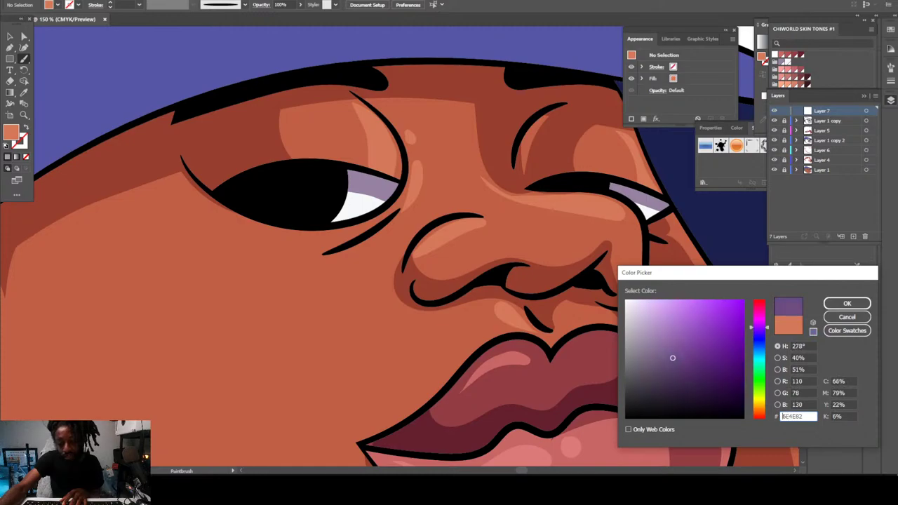
left_click_drag(681, 361, 662, 370)
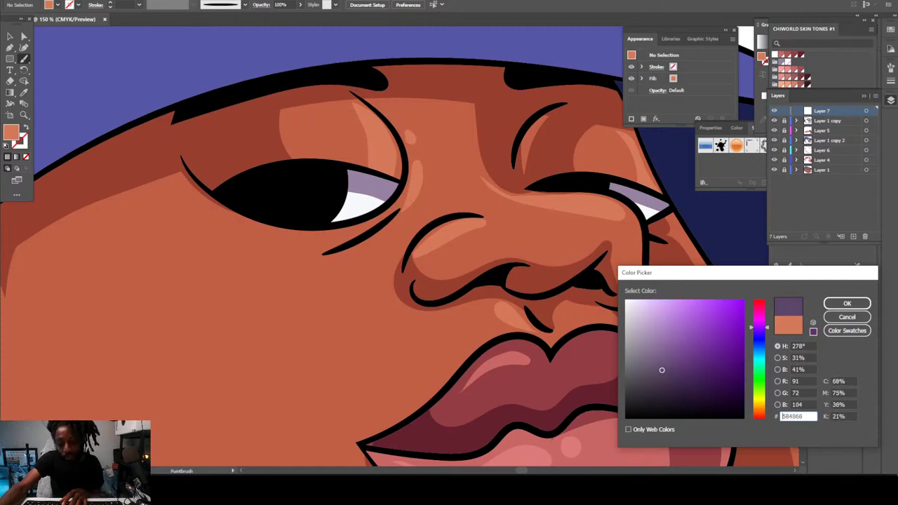
key("Return")
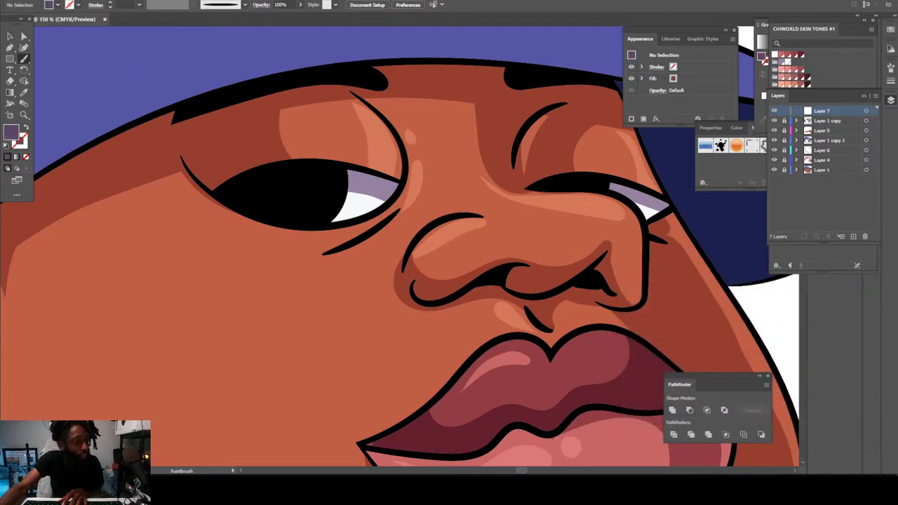
Step: Draw a curved dark purple reflection with the Pencil along the lower part of the black iris in the larger eye
left_click(24, 59)
left_click(64, 82)
key("ctrl+plus")
key("ctrl+plus")
scroll(399, 247, "left", 2)
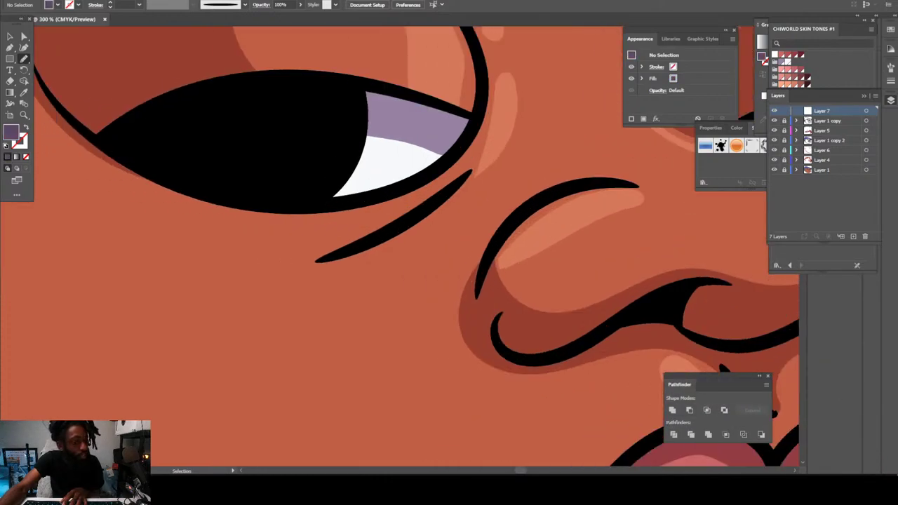
key("ctrl+plus")
scroll(144, 237, "up", 3)
scroll(144, 237, "left", 2)
key("ctrl+plus")
scroll(144, 237, "left", 2)
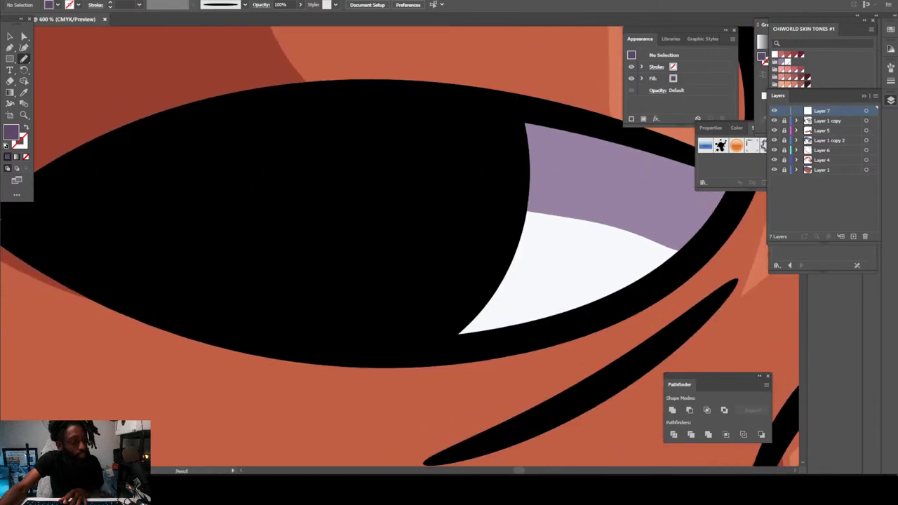
mouse_move(137, 279)
left_mouse_down()
mouse_move(207, 313)
mouse_move(297, 330)
mouse_move(369, 324)
mouse_move(399, 289)
mouse_move(392, 266)
mouse_move(306, 277)
mouse_move(140, 257)
mouse_move(137, 279)
left_mouse_up()
Step: Set the fill colour to a pale lavender, hex F1DEFF
key("ctrl+minus")
key("ctrl+minus")
key("ctrl+minus")
key("ctrl+minus")
key("ctrl+minus")
key("ctrl+minus")
key("ctrl+minus")
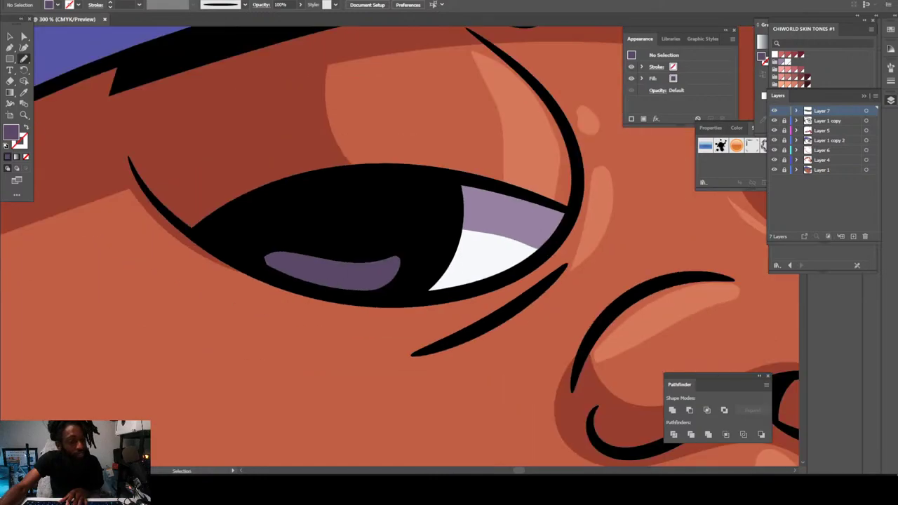
scroll(435, 249, "up", 5)
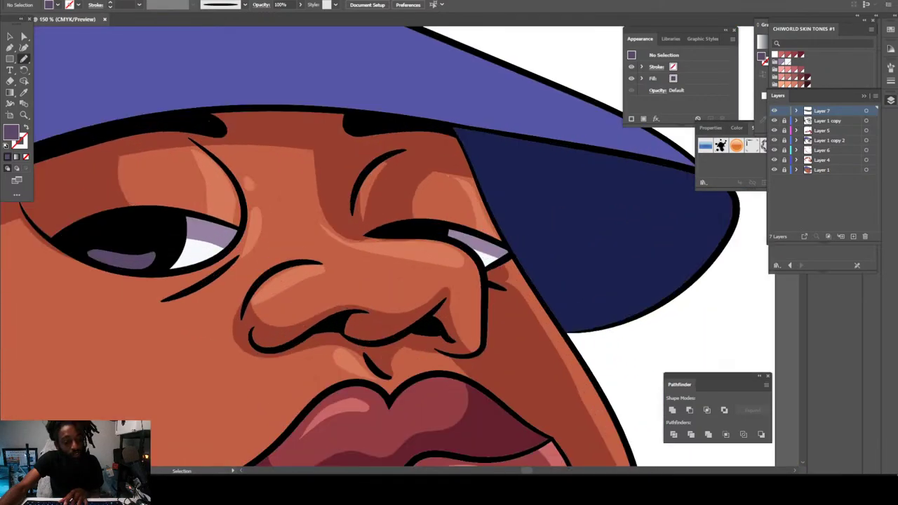
scroll(631, 261, "left", 1)
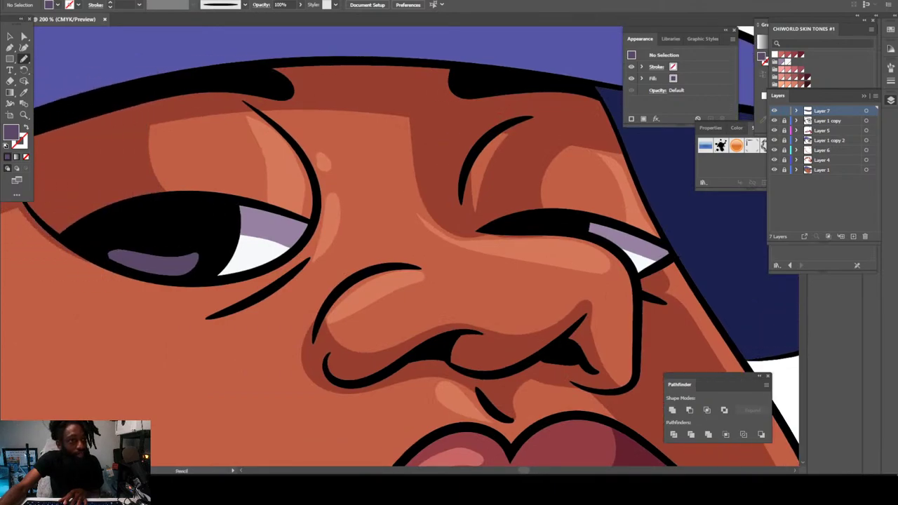
double_click(11, 131)
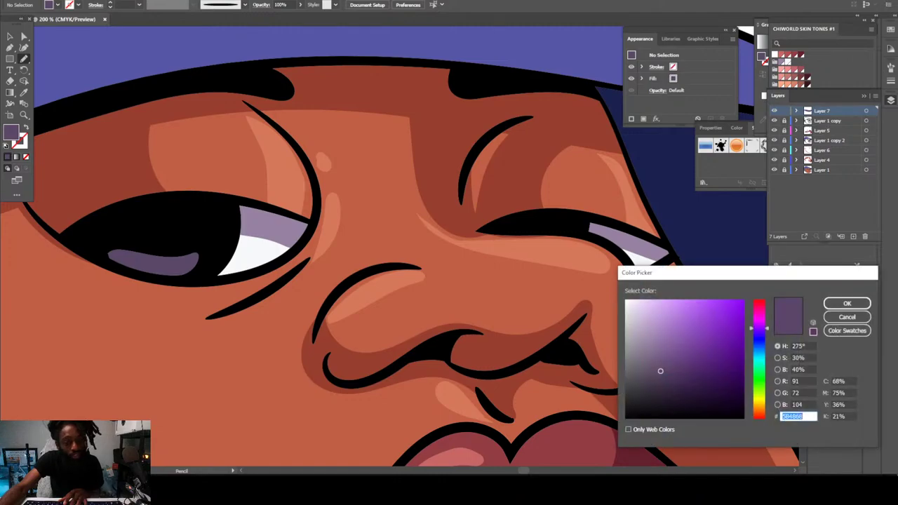
left_click(646, 302)
left_click(640, 299)
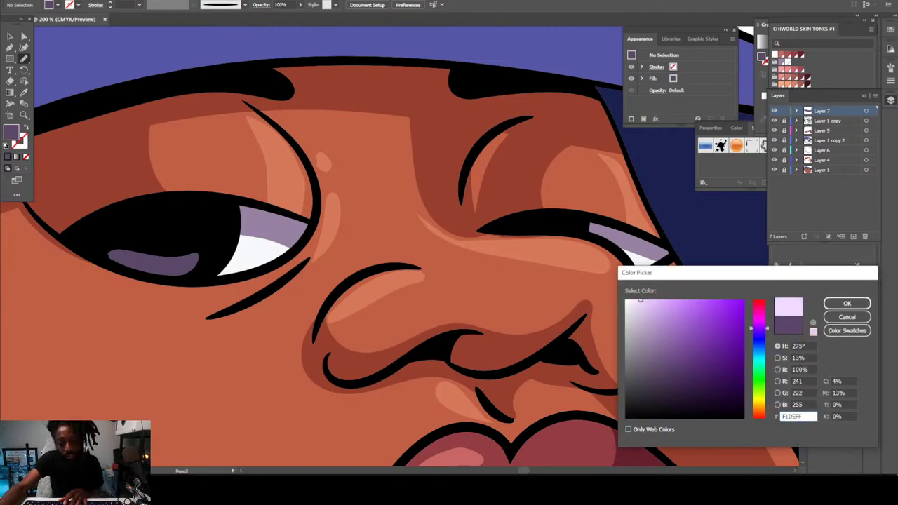
left_click(847, 303)
Step: Draw two pale lavender glints with the Pencil, one elongated and one small round, in the upper iris of the larger eye
key("ctrl+minus")
key("ctrl+minus")
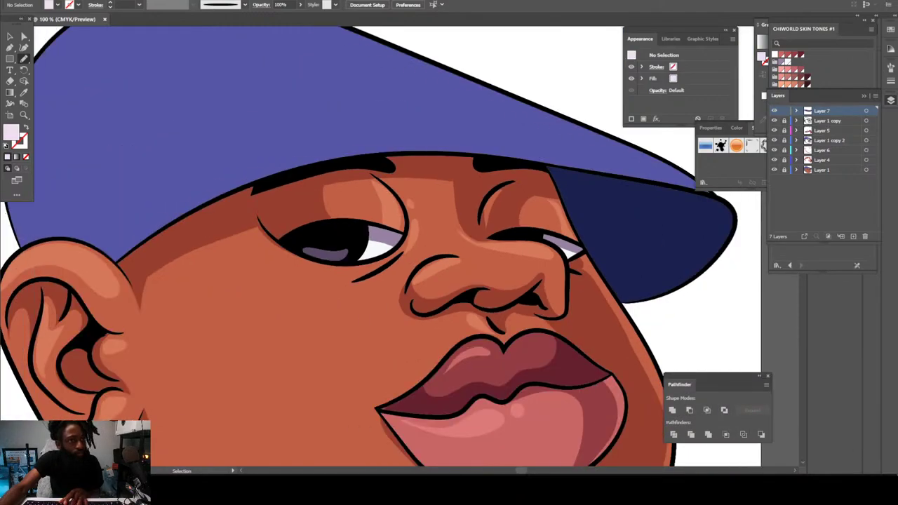
key("ctrl+plus")
key("ctrl+plus")
key("ctrl+plus")
left_click_drag(379, 245, 516, 253)
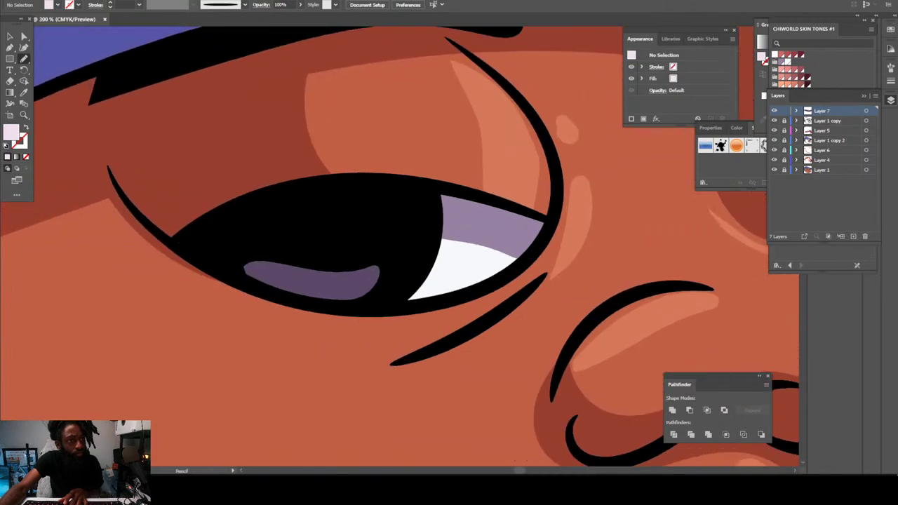
key("ctrl+plus")
key("ctrl+plus")
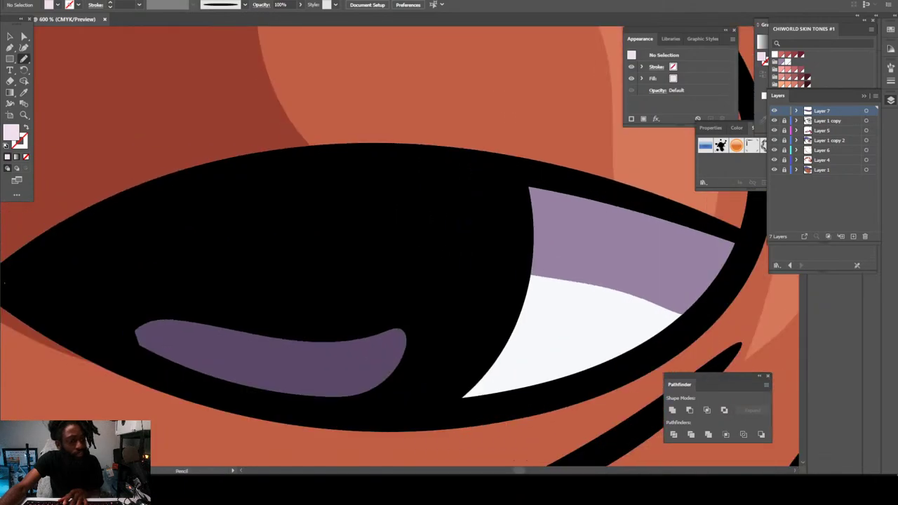
mouse_move(136, 221)
left_mouse_down()
mouse_move(129, 246)
mouse_move(145, 262)
mouse_move(171, 265)
mouse_move(196, 240)
mouse_move(237, 228)
mouse_move(246, 213)
mouse_move(229, 200)
mouse_move(141, 219)
left_mouse_up()
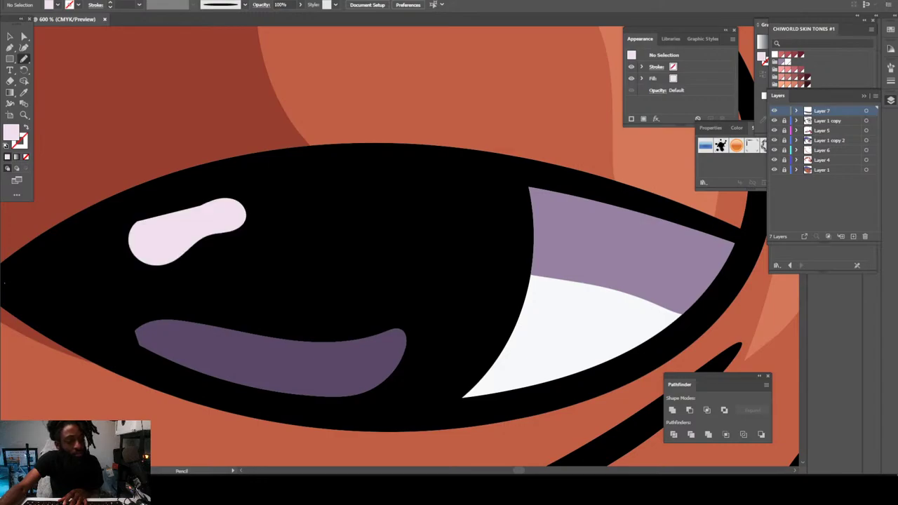
mouse_move(311, 216)
left_mouse_down()
mouse_move(343, 235)
mouse_move(355, 226)
mouse_move(343, 199)
mouse_move(311, 213)
left_mouse_up()
Step: Draw a matching elongated glint and a small oval one with the Pencil inside the black iris of the narrower eye
key("ctrl+minus")
key("ctrl+minus")
key("ctrl+minus")
key("ctrl+minus")
key("ctrl+minus")
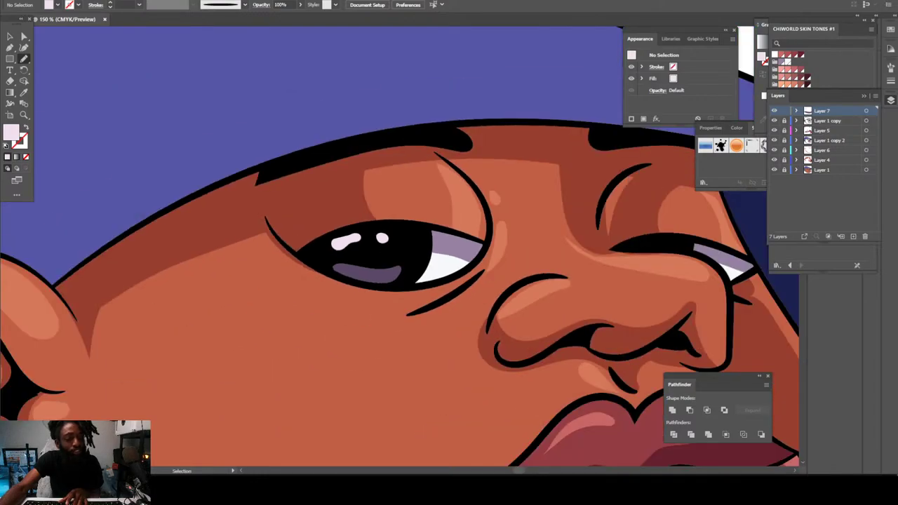
key("ctrl+minus")
scroll(400, 246, "right", 3)
key("ctrl+plus")
key("ctrl+plus")
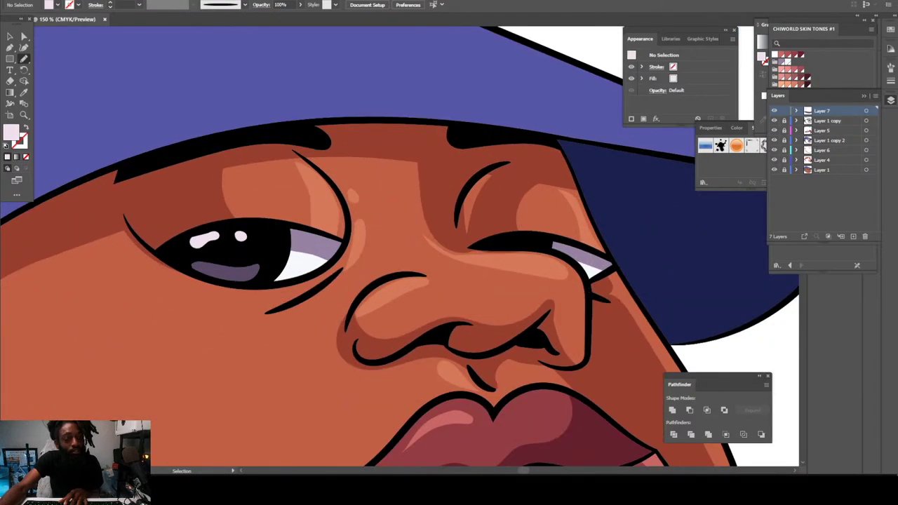
key("ctrl+plus")
key("ctrl+plus")
key("ctrl+plus")
key("ctrl+plus")
key("ctrl+plus")
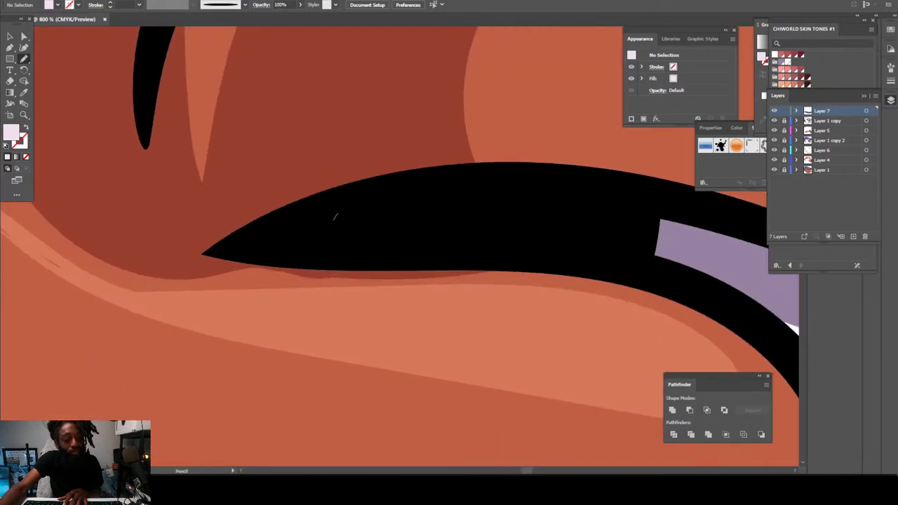
mouse_move(335, 217)
left_mouse_down()
mouse_move(340, 240)
mouse_move(417, 216)
mouse_move(383, 203)
mouse_move(335, 216)
left_mouse_up()
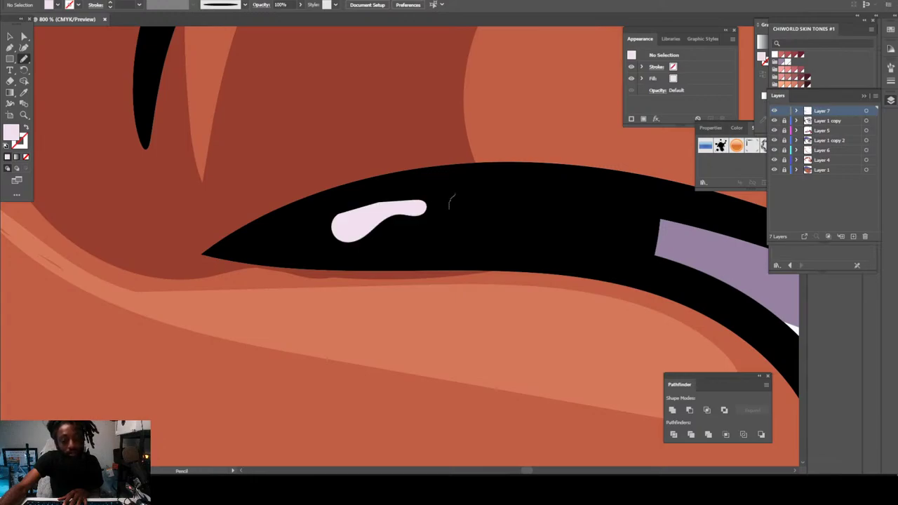
mouse_move(449, 209)
left_mouse_down()
mouse_move(474, 210)
mouse_move(453, 199)
left_mouse_up()
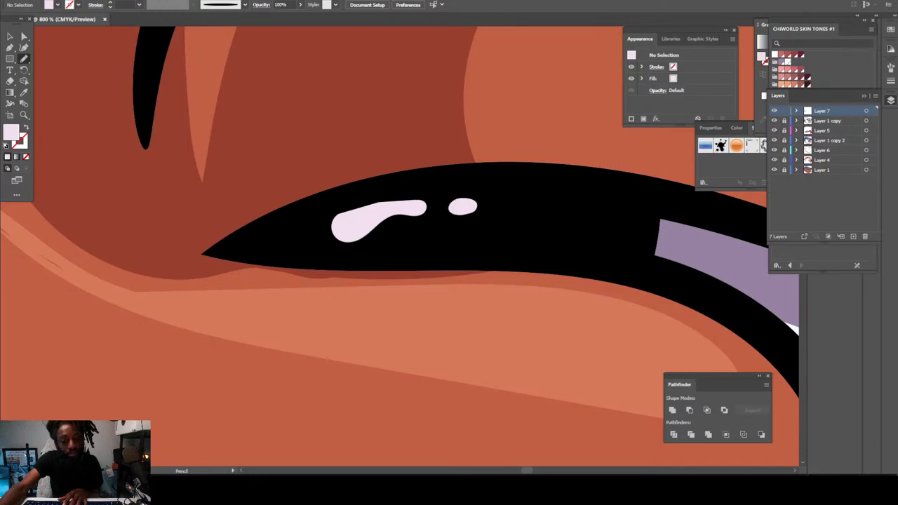
Step: Check the new eye reflections and glints against the whole portrait
key("ctrl+minus")
key("ctrl+minus")
key("ctrl+minus")
key("ctrl+minus")
key("ctrl+minus")
key("ctrl+minus")
key("ctrl+minus")
key("ctrl+minus")
key("ctrl+minus")
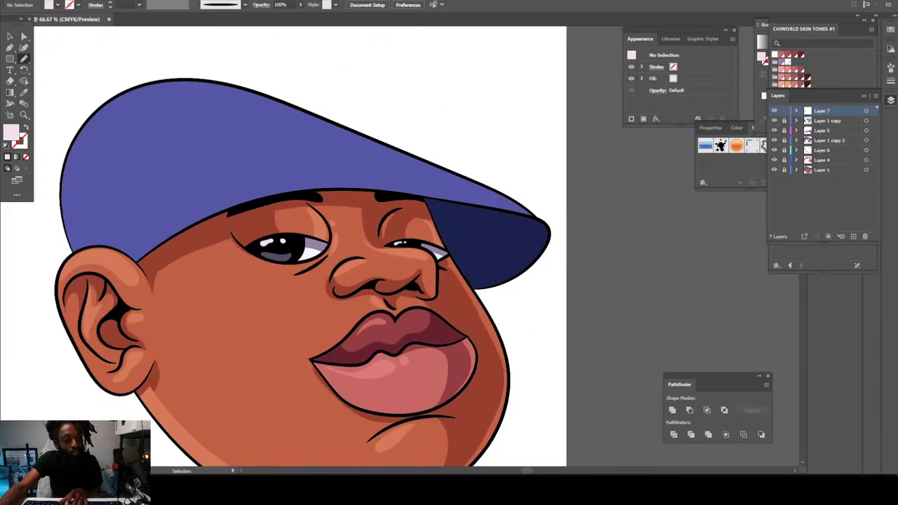
key("ctrl+equal")
key("ctrl+equal")
key("ctrl+minus")
key("ctrl+minus")
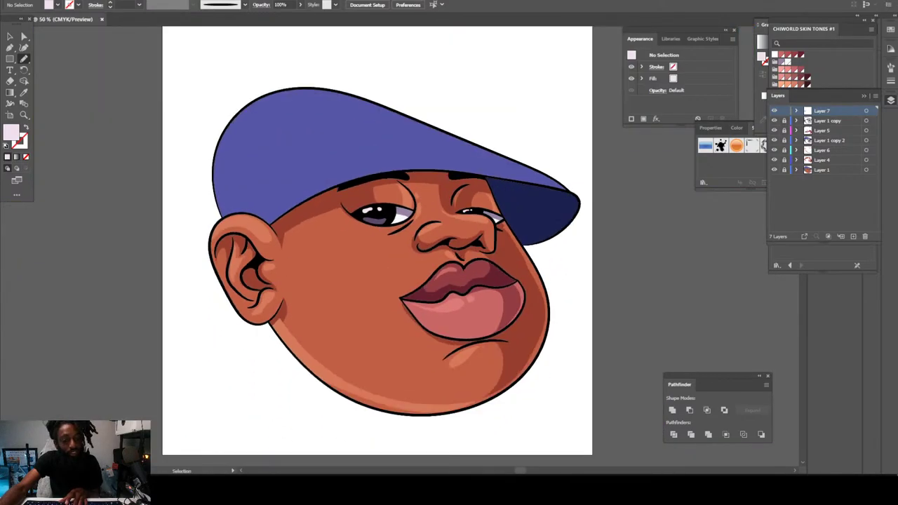
key("ctrl+equal")
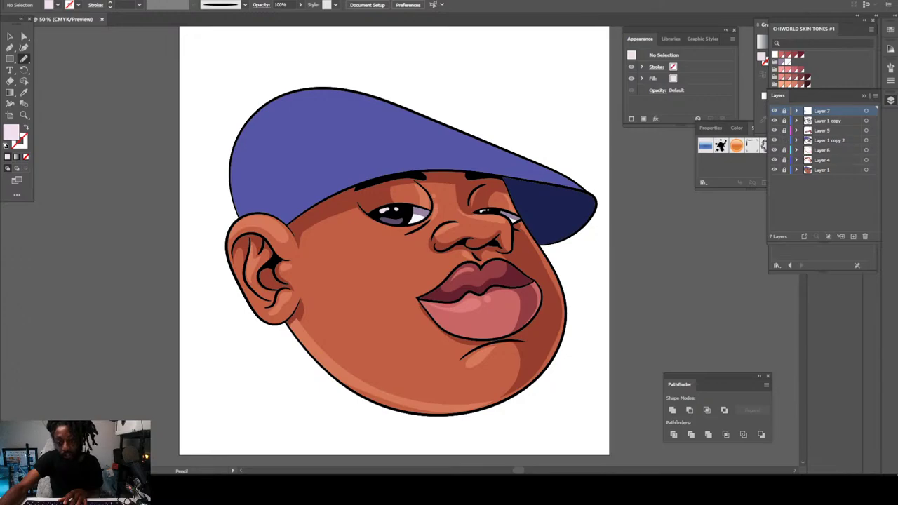
Step: Isolate the artwork group on Layer 1 copy 2 and select the purple crown of the cap
left_click(829, 141)
key("ctrl+equal")
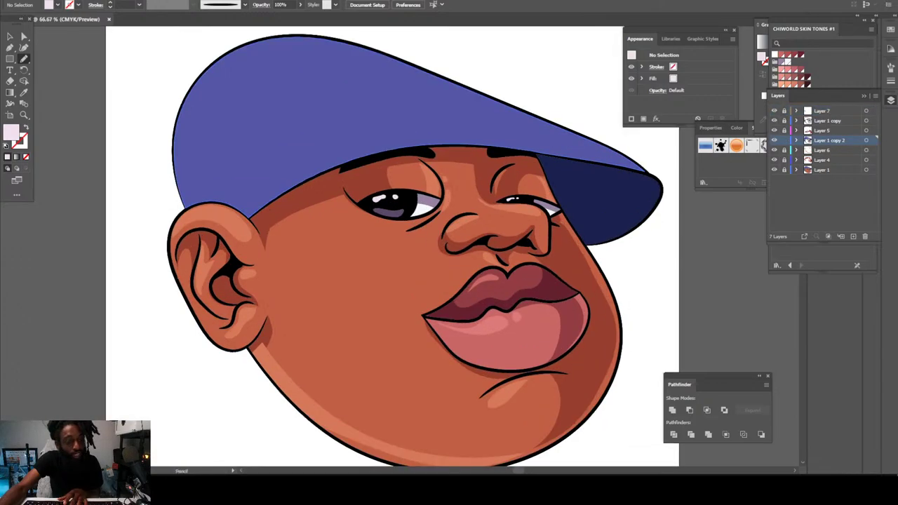
key("v")
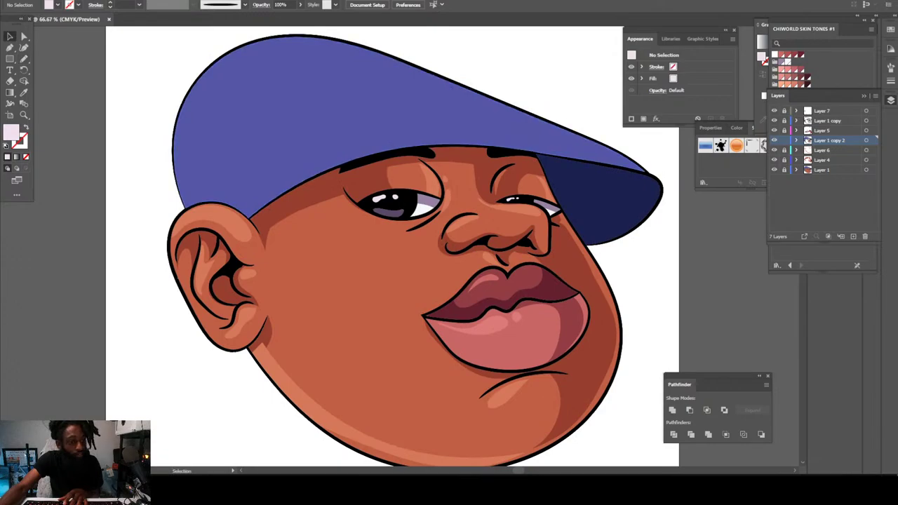
left_click(257, 121)
right_click(257, 121)
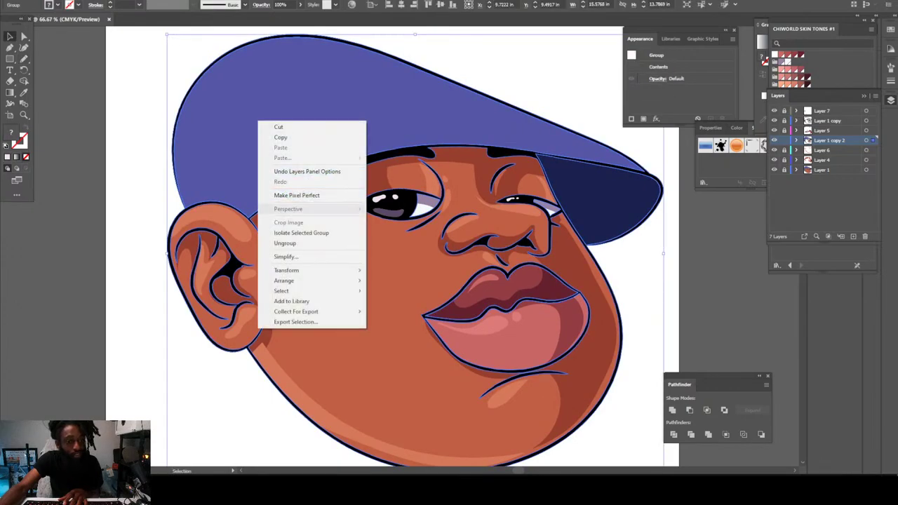
left_click(301, 232)
left_click(409, 217)
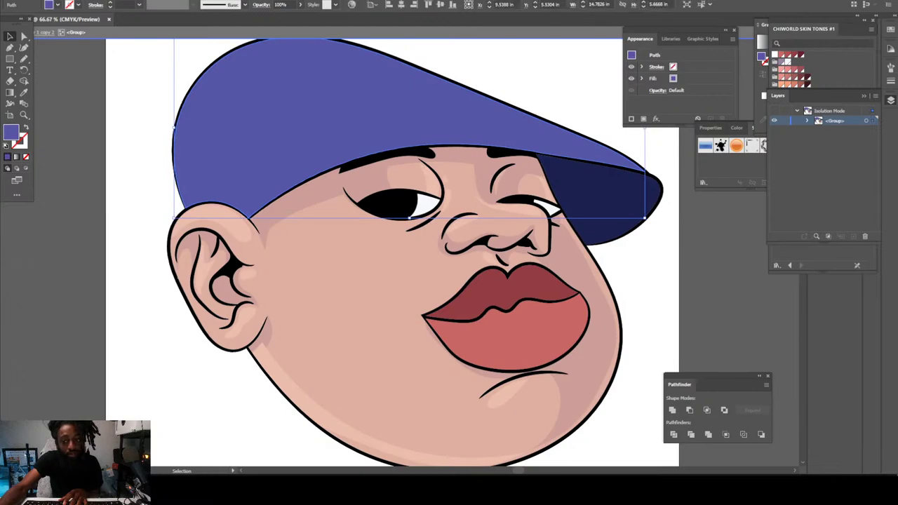
Step: Open the Earthtones swatch library alongside the skin tone swatches
left_click(890, 30)
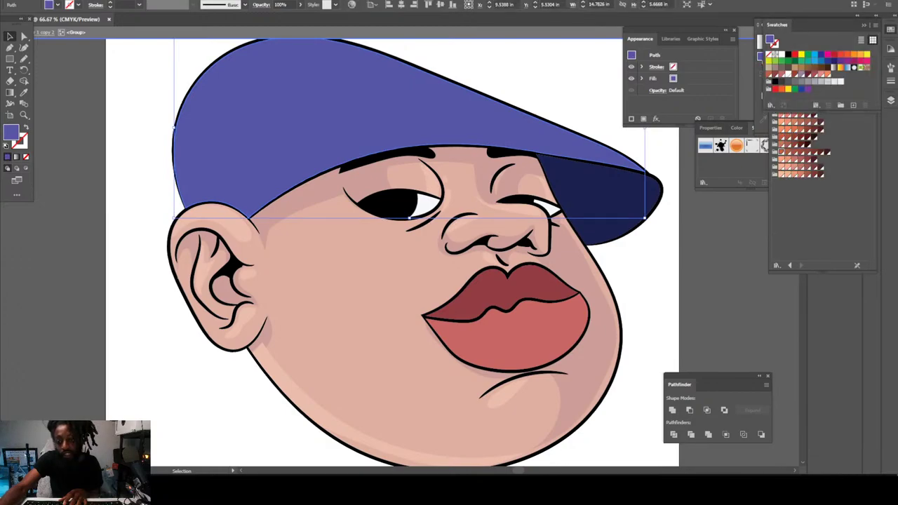
left_click(770, 106)
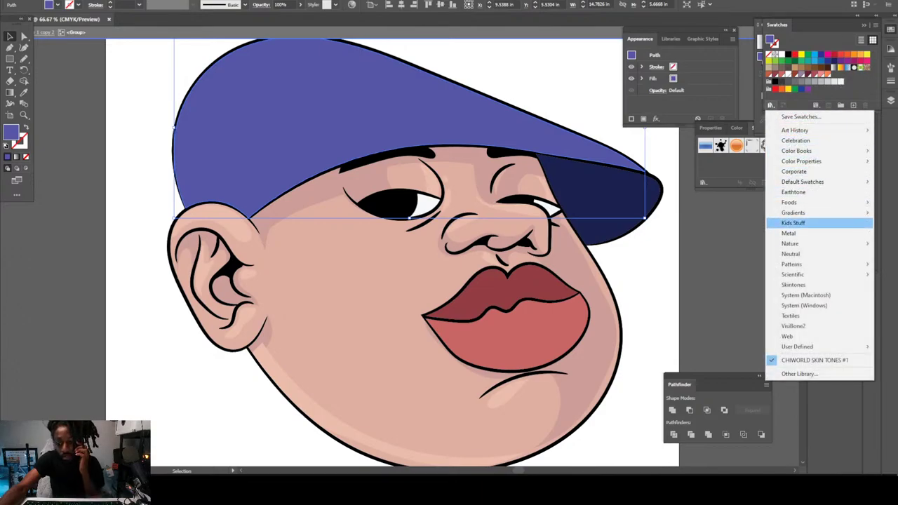
mouse_move(794, 212)
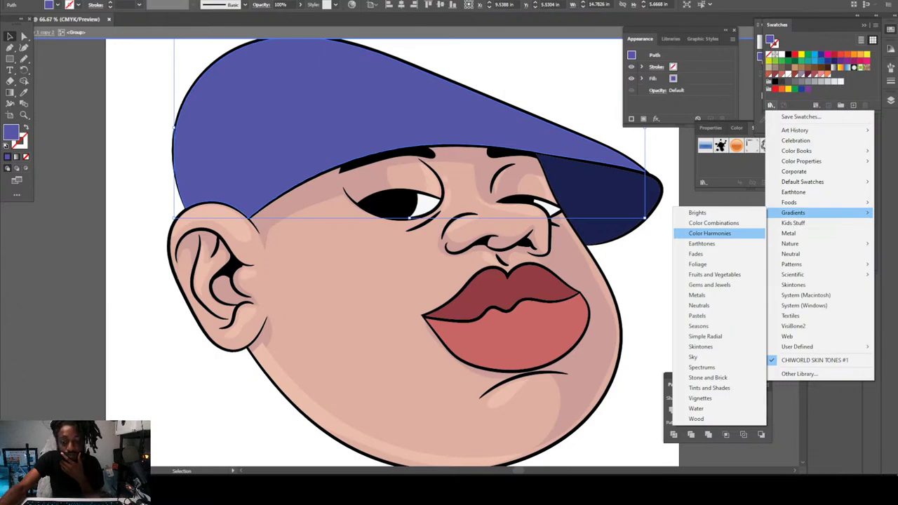
left_click(709, 233)
left_click(800, 265)
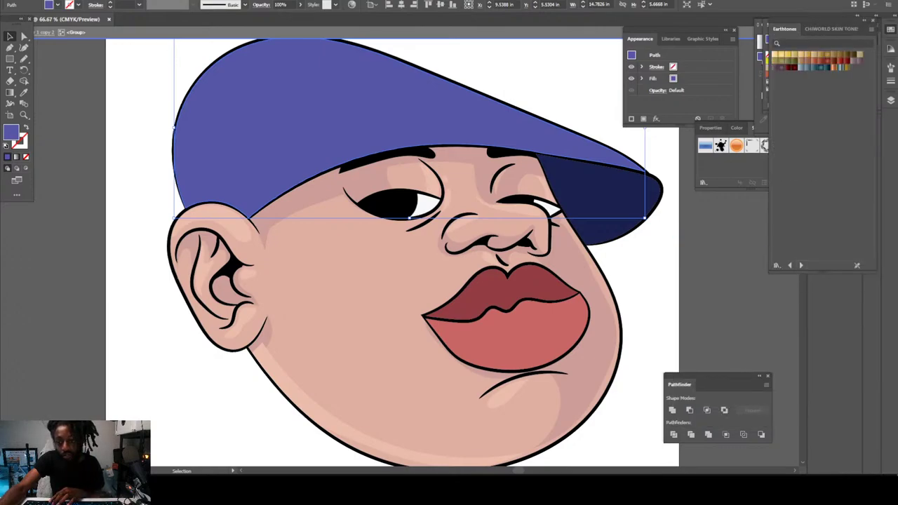
Step: Fill the cap's crown with the grey-blue linear gradient swatch from Earthtones and bring up the gradient settings
left_click(794, 66)
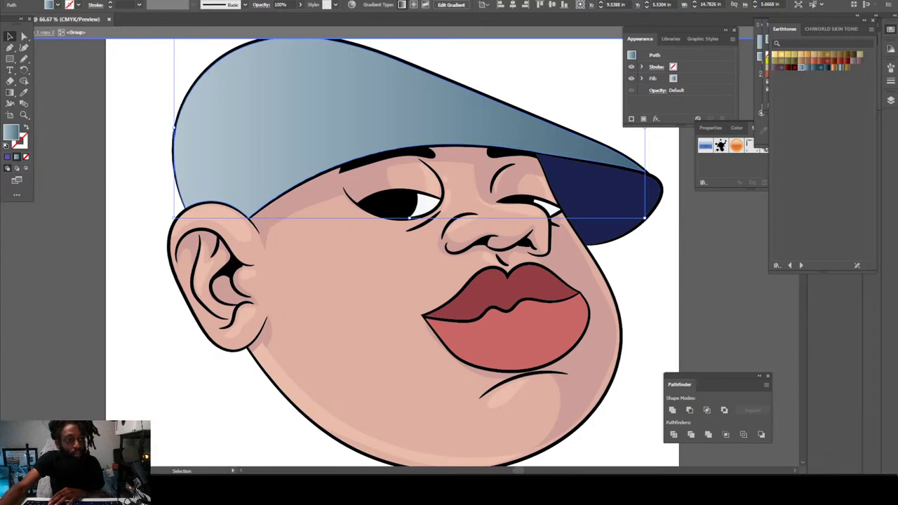
left_click(210, 1)
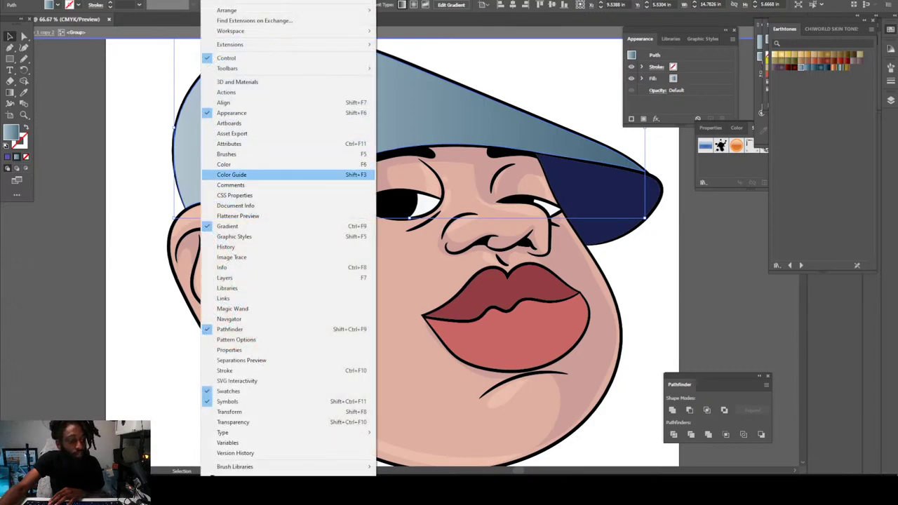
left_click(227, 225)
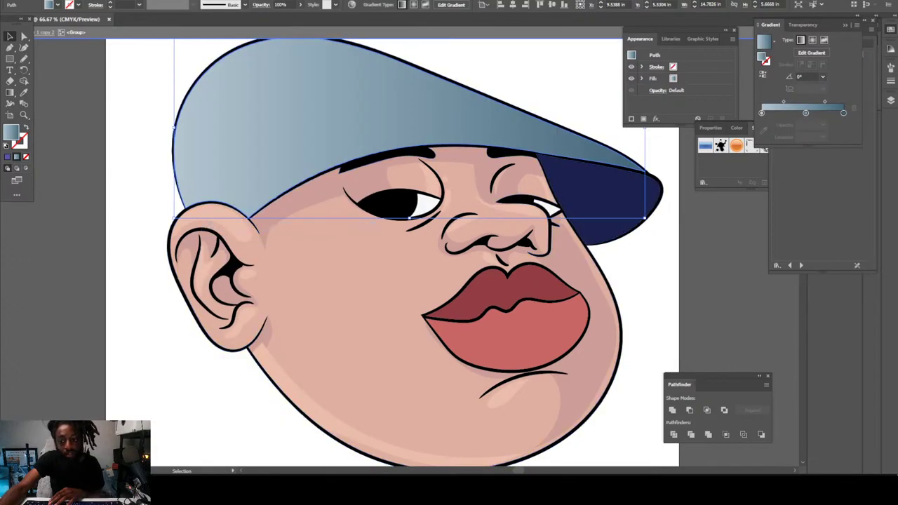
Step: Set the angle of the crown's linear gradient to -148°
left_click(811, 77)
key("Down")
key("Down")
key("Down")
key("Down")
key("Down")
key("Down")
key("Down")
key("Down")
key("Down")
key("Down")
key("Down")
key("Down")
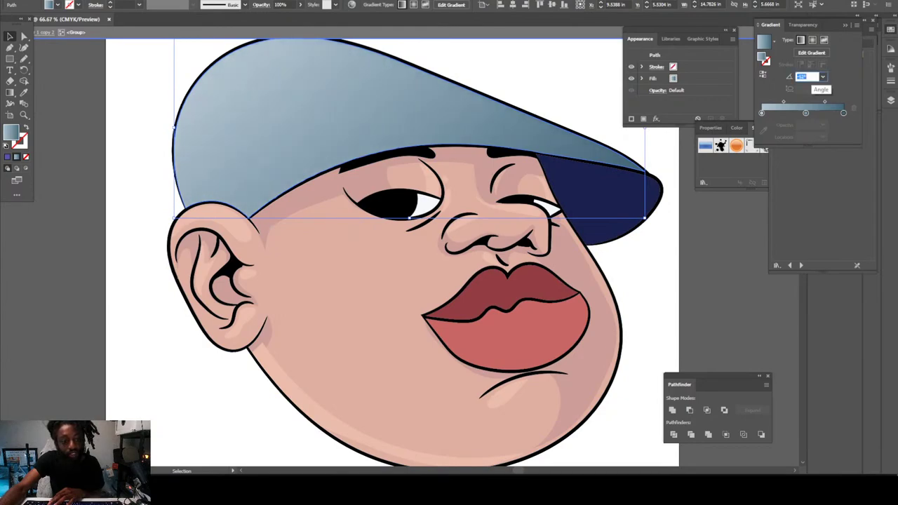
key("Down")
key("Down")
key("Down")
key("Down")
key("Down")
key("Down")
key("Down")
key("Down")
key("Down")
key("Down")
key("Down")
key("Down")
key("Down")
key("Down")
key("Down")
key("Down")
key("Down")
key("Down")
key("Down")
key("Down")
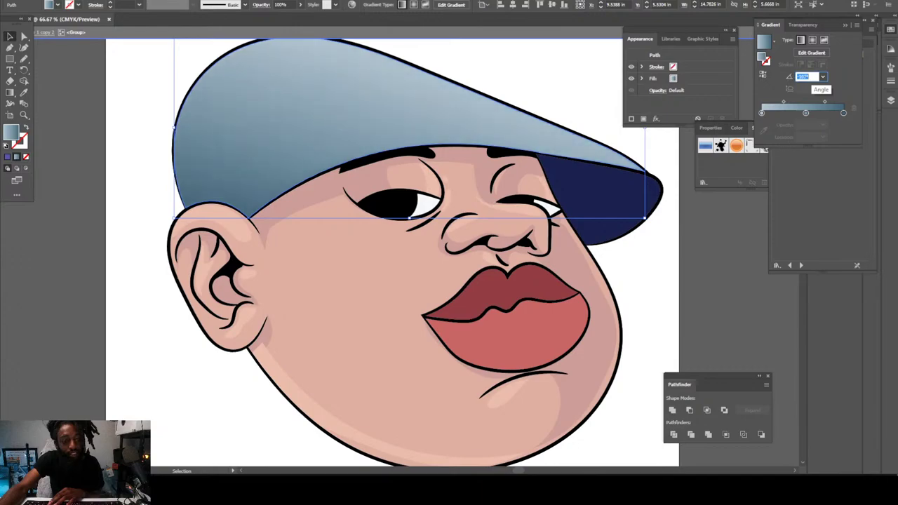
key("Down")
key("Down")
key("Down")
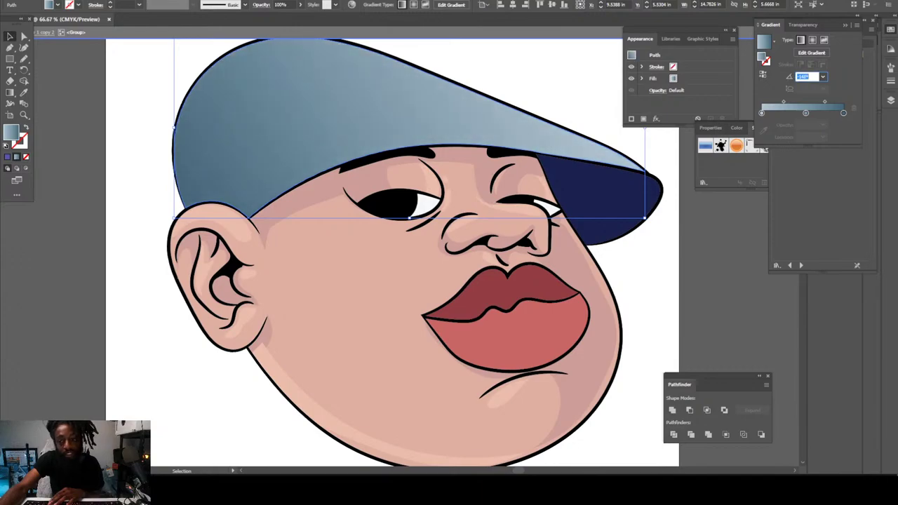
Step: Recolour the crown gradient's end stop to dark navy and its middle stop to C 100, M 0, Y 0, K 43
double_click(843, 113)
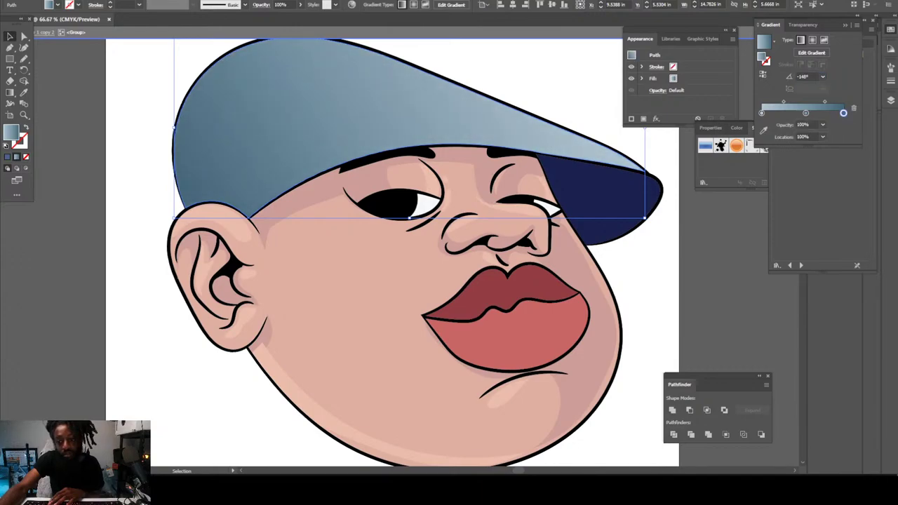
left_click_drag(783, 149, 803, 160)
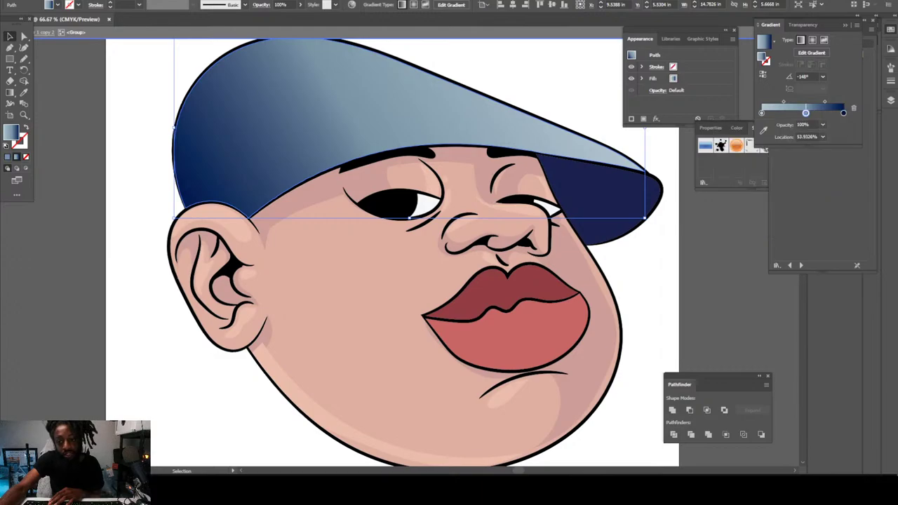
double_click(805, 112)
left_click_drag(776, 150, 813, 149)
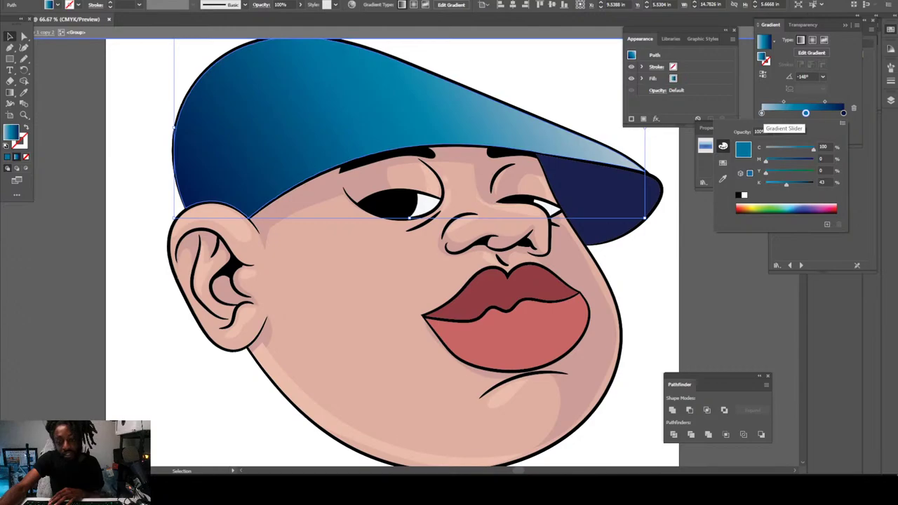
Step: Set the gradient's start stop to C 100, M 0, Y 0, K 21.5 and the middle stop's magenta to 48%, leaving isolation mode
double_click(762, 113)
left_click_drag(772, 150, 814, 149)
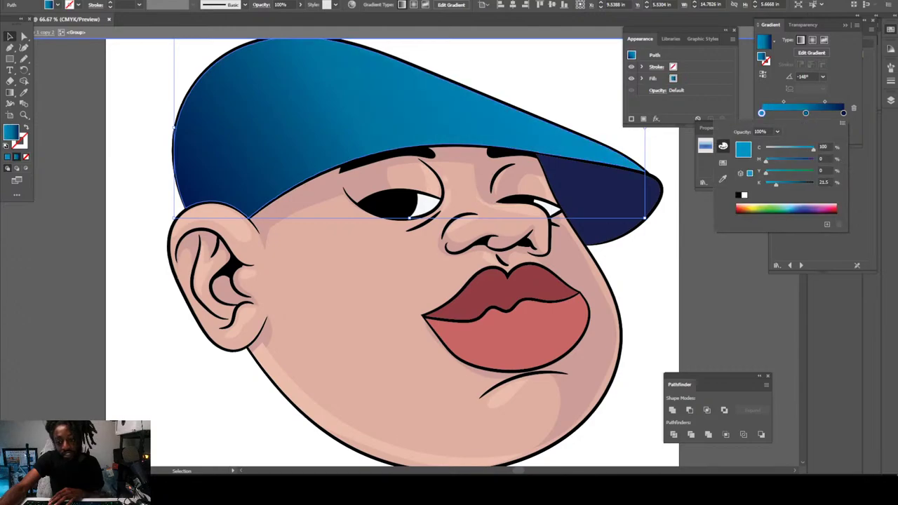
double_click(806, 113)
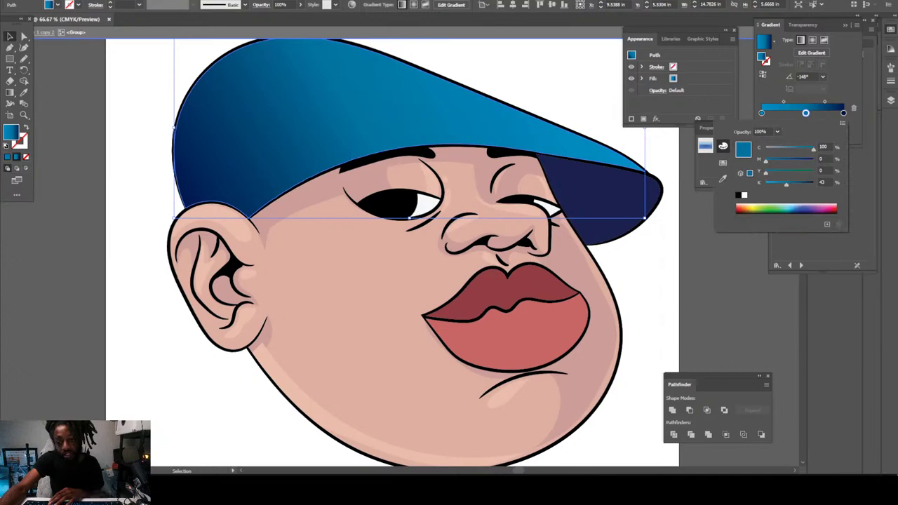
left_click_drag(765, 160, 788, 160)
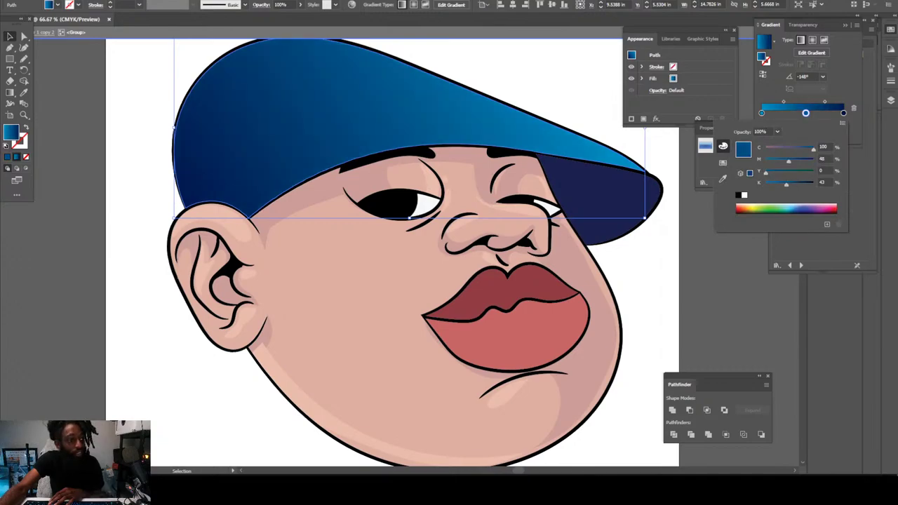
key("Escape")
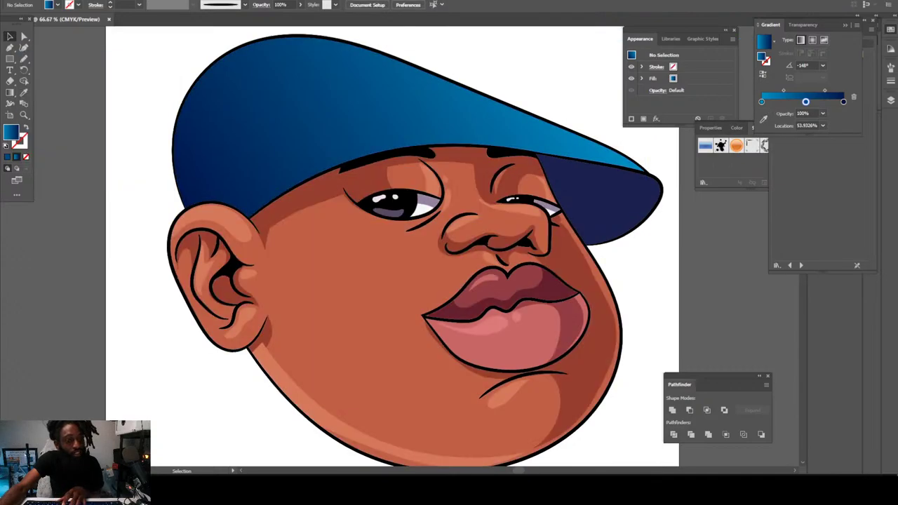
Step: Check the blue gradient crown against the whole portrait and bring up the list of layers
key("ctrl+minus")
key("ctrl+minus")
key("ctrl+minus")
key("ctrl+plus")
key("ctrl+plus")
key("ctrl+plus")
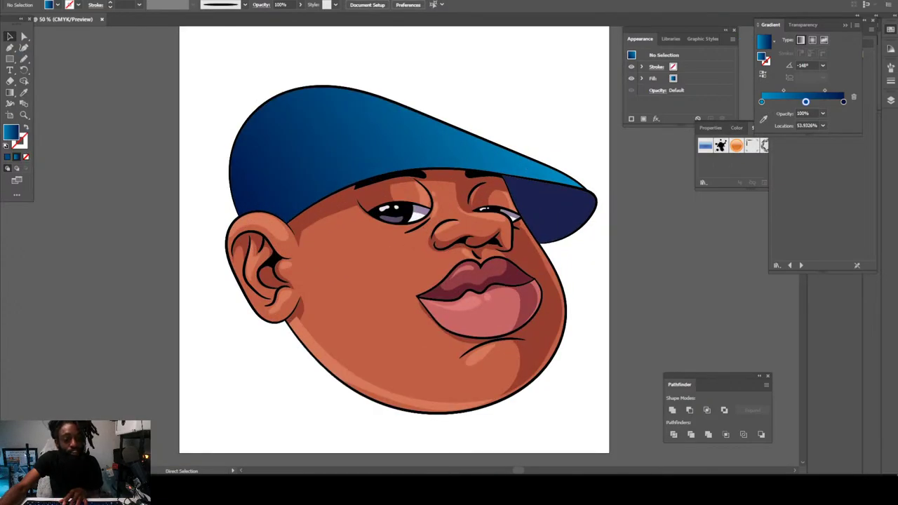
key("ctrl+plus")
key("ctrl+minus")
key("v")
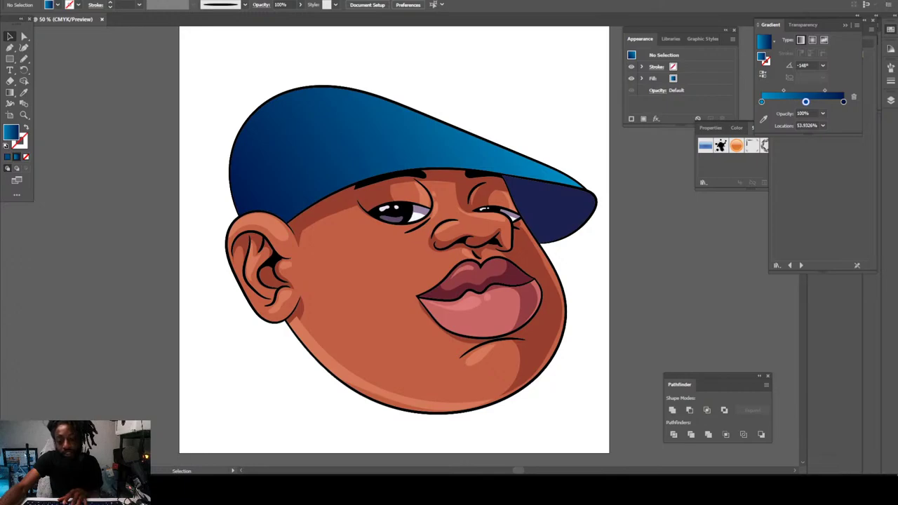
key("F7")
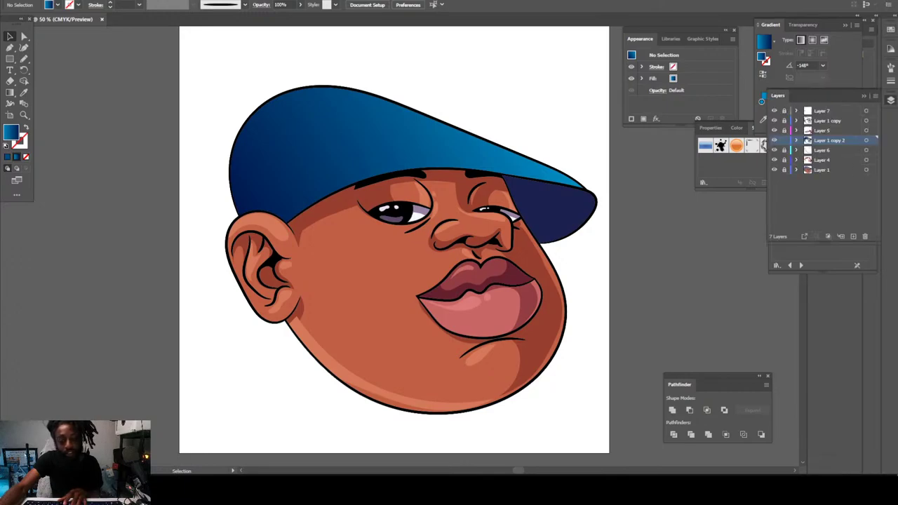
key("ctrl+minus")
key("ctrl+plus")
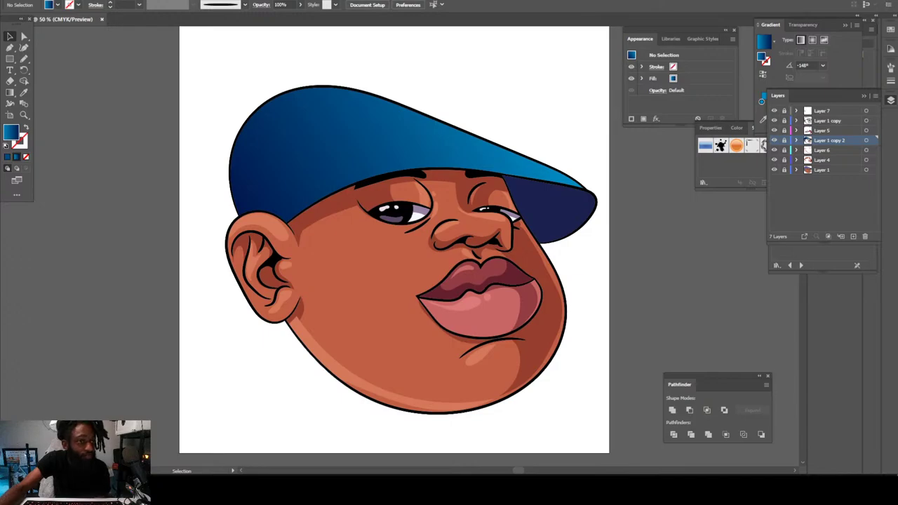
scroll(393, 238, "up", 3)
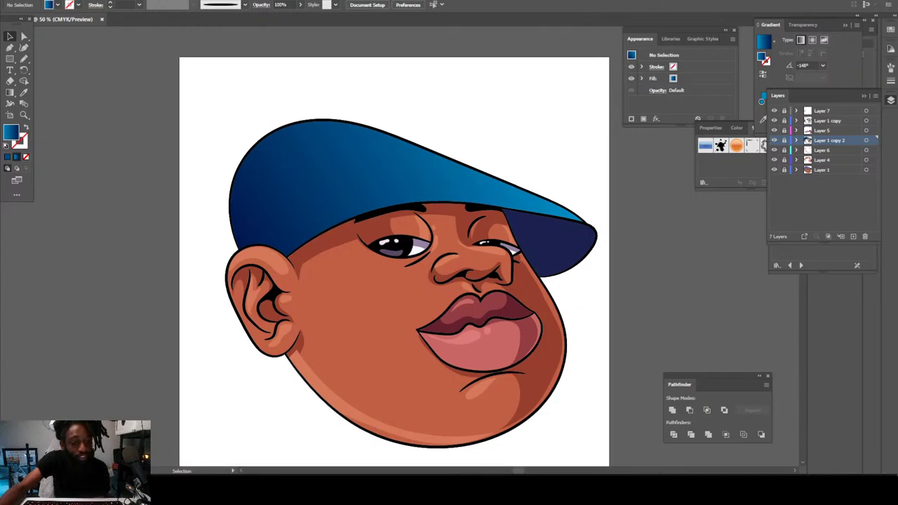